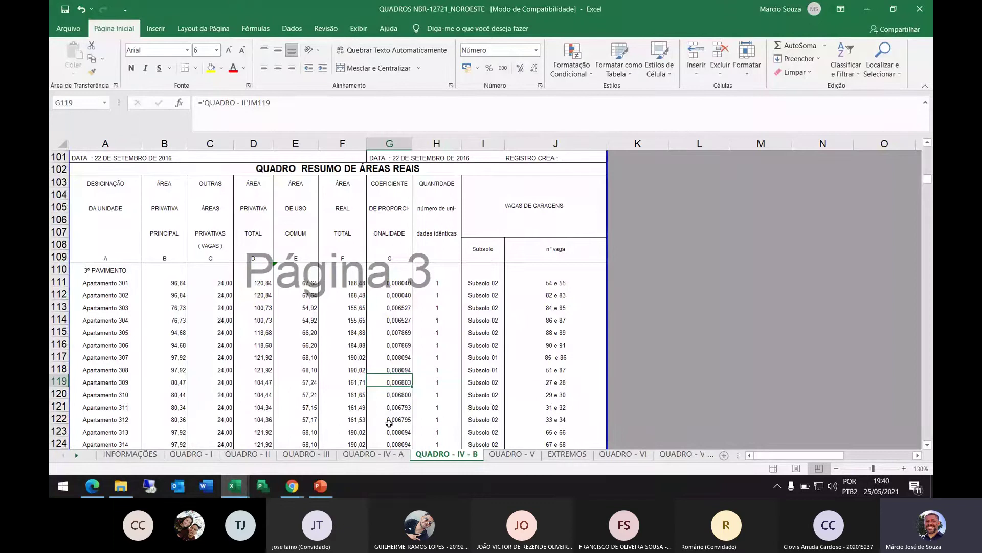
Open the QUADRO - V sheet and examine the general information back to the DETALHES TÉCNICOS DE EXECUÇÃO DA OBRA section.
click(519, 455)
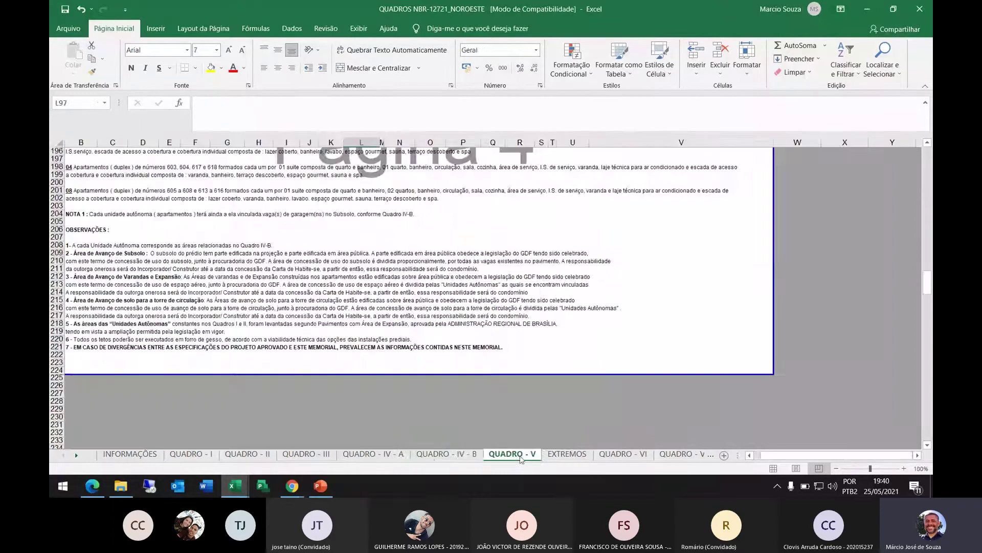
scroll(387, 348, up, 10)
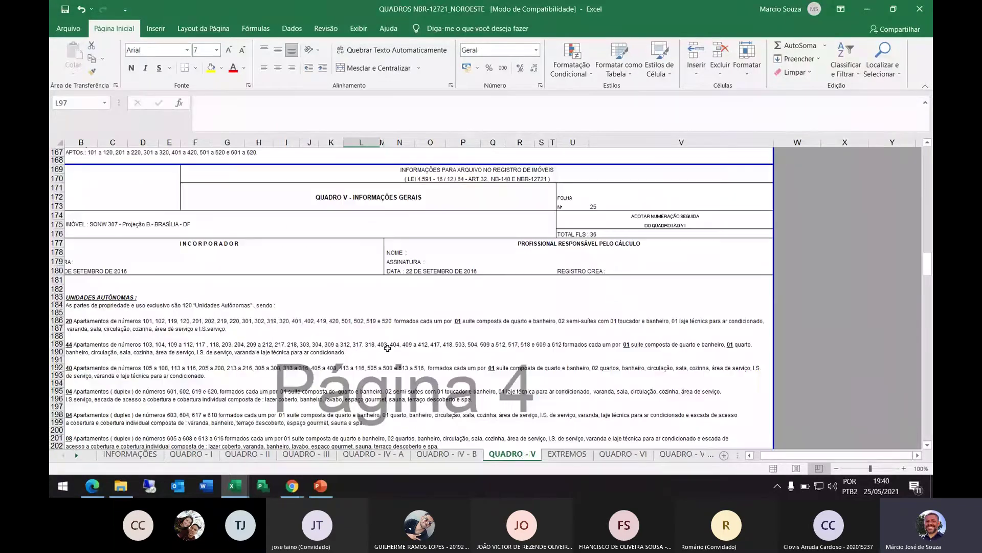
scroll(388, 348, up, 11)
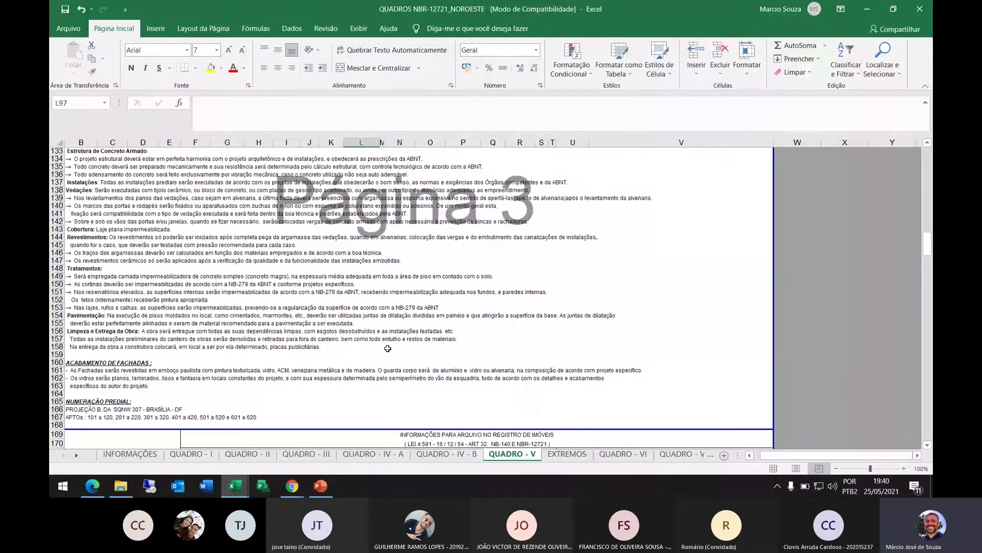
scroll(388, 348, up, 5)
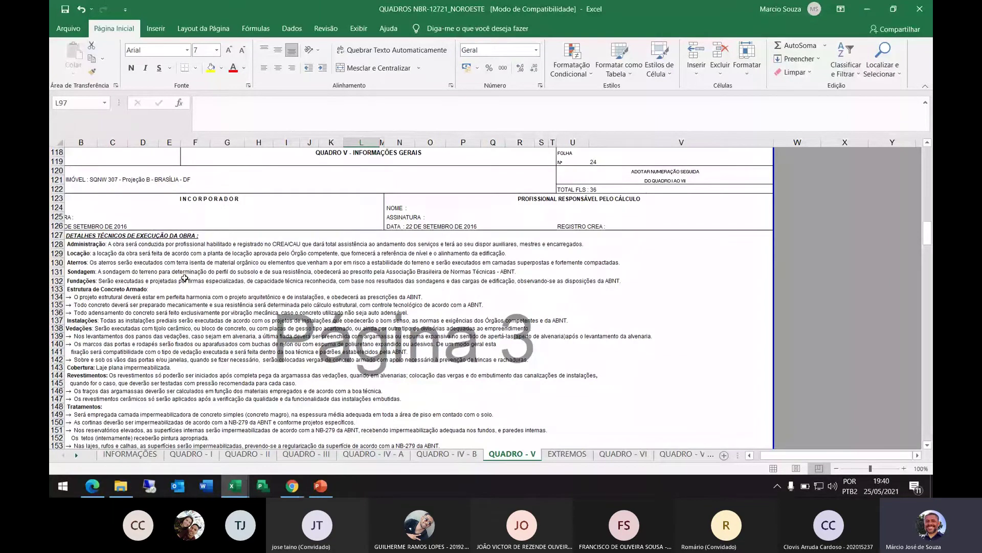
click(105, 236)
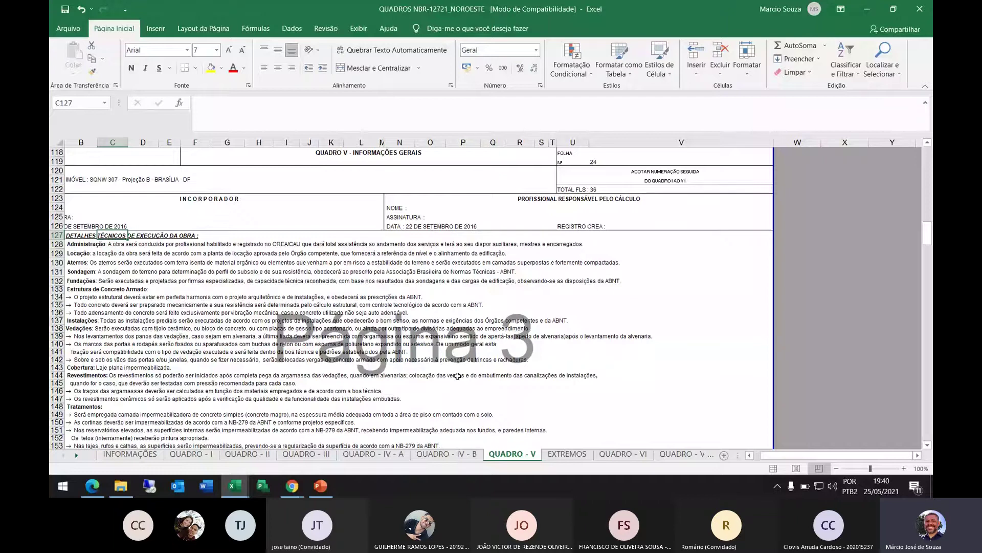
Review the front, rear, right and left boundaries of Apartamentos 101 a 601 on the EXTREMOS sheet.
click(562, 456)
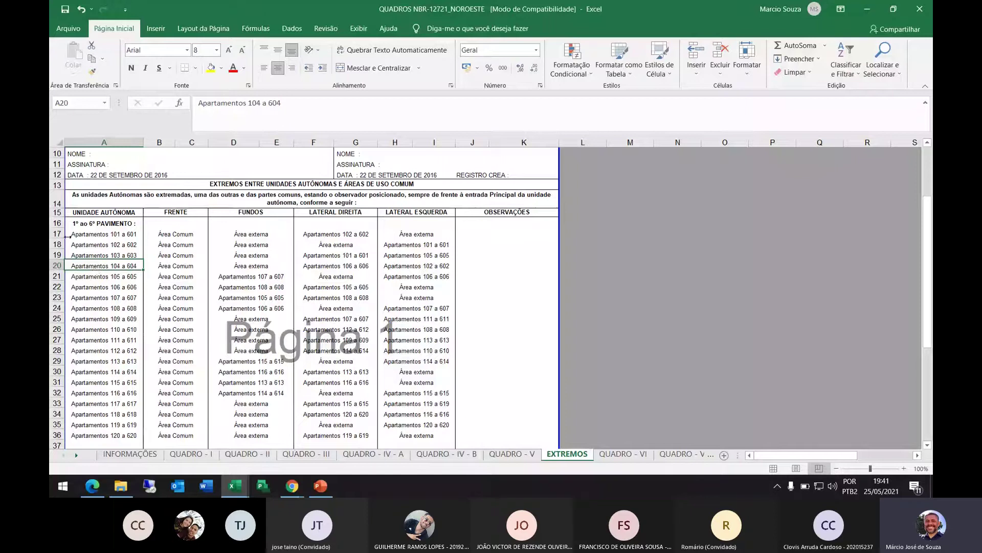
click(98, 234)
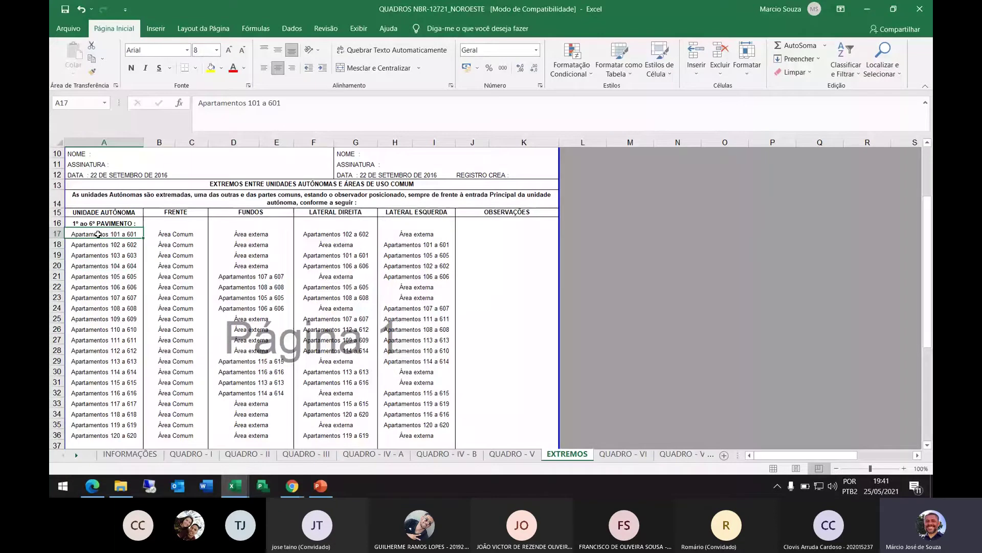
click(158, 237)
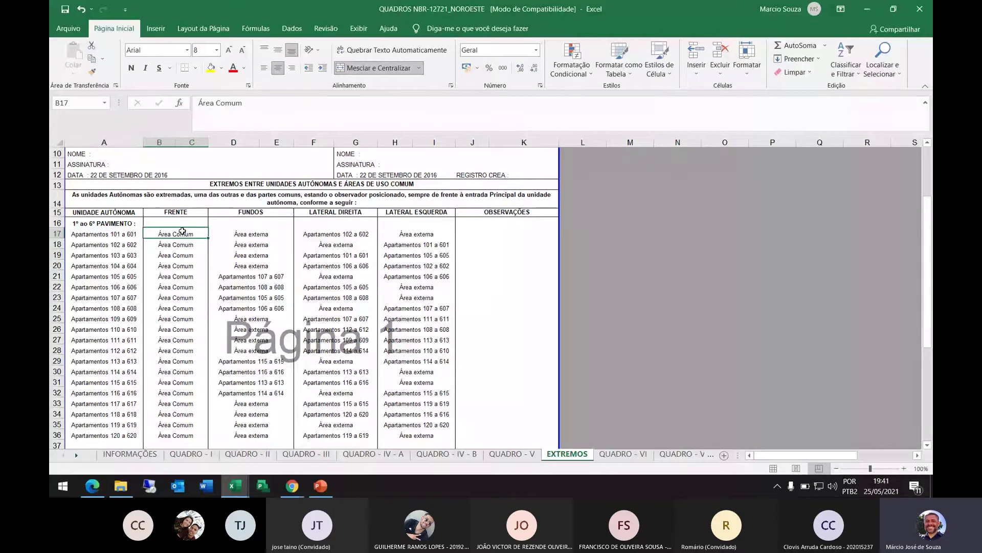
click(123, 234)
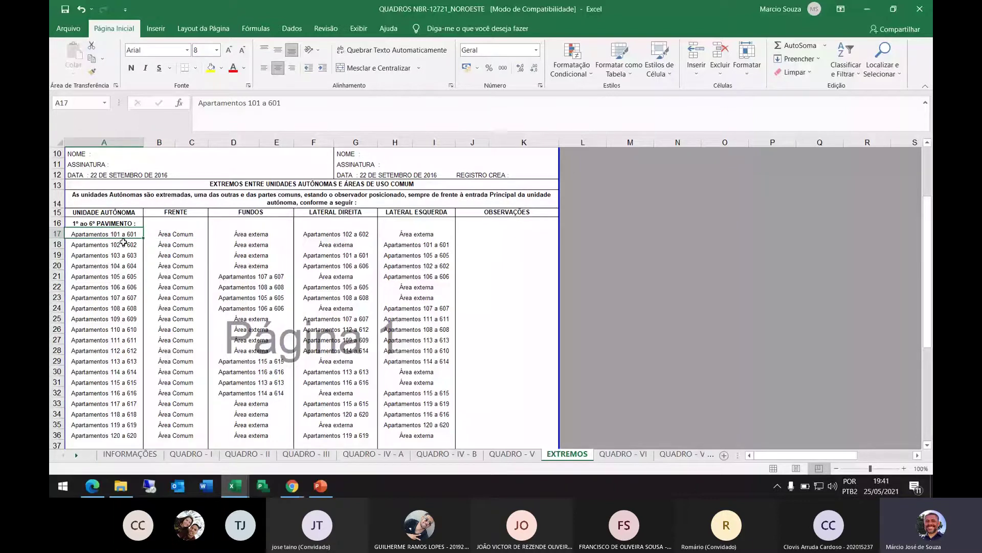
click(175, 236)
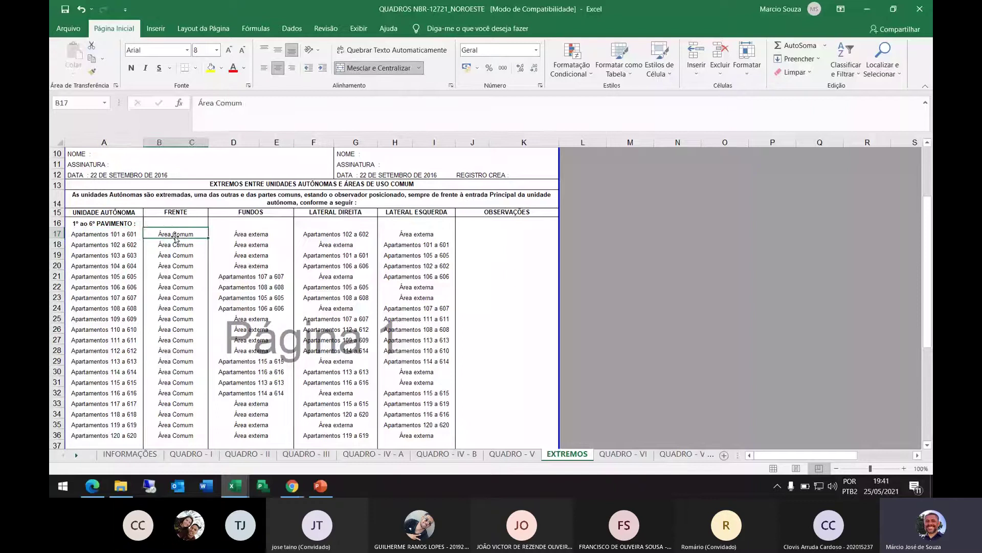
click(233, 236)
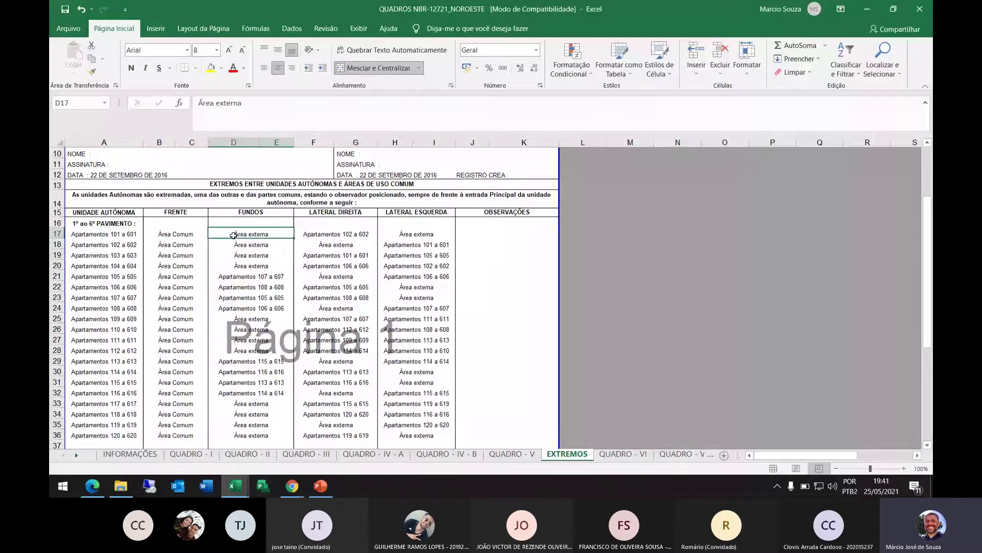
click(335, 238)
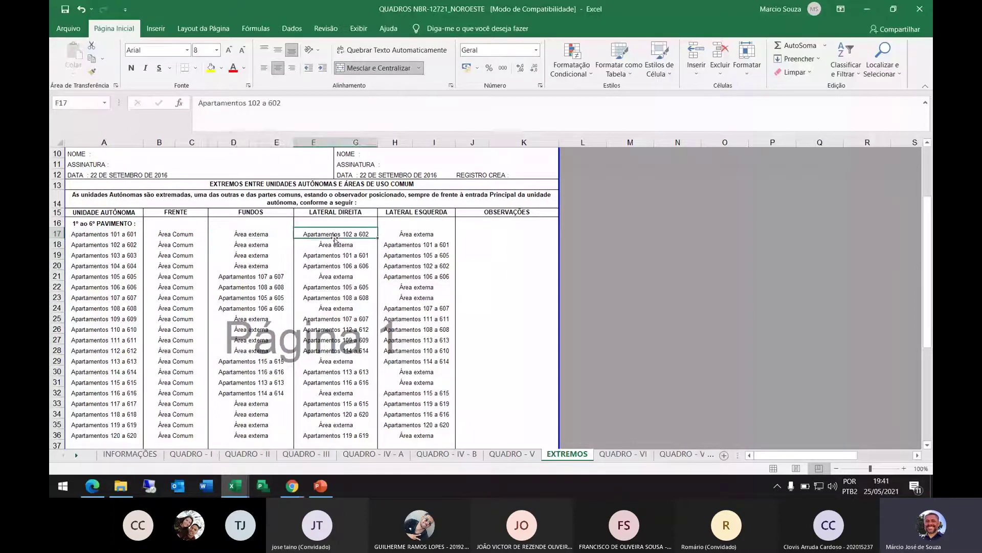
click(420, 235)
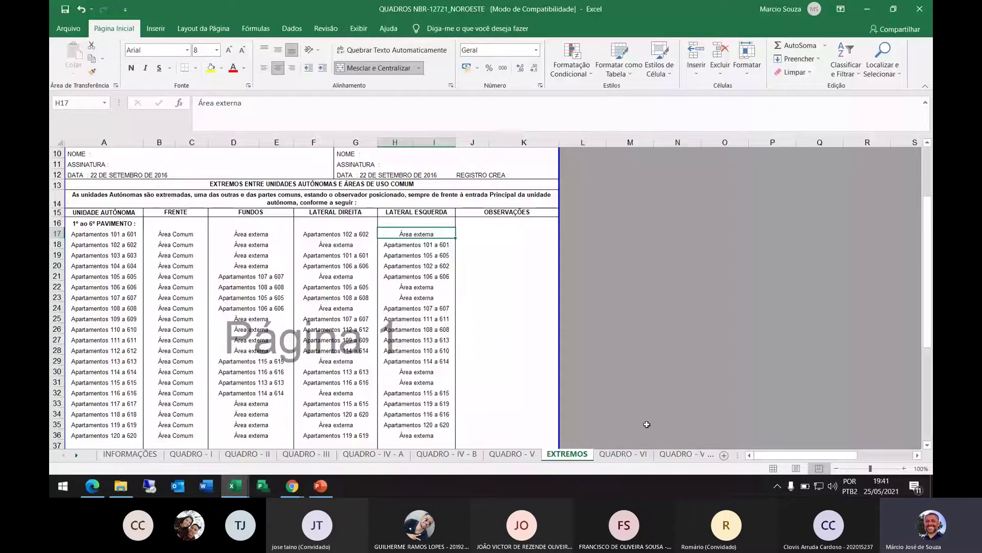
Examine the equipment descriptions on the QUADRO - VI sheet, focusing on the Tubos entry under INSTALAÇÃO HIDRÁULICA.
click(623, 454)
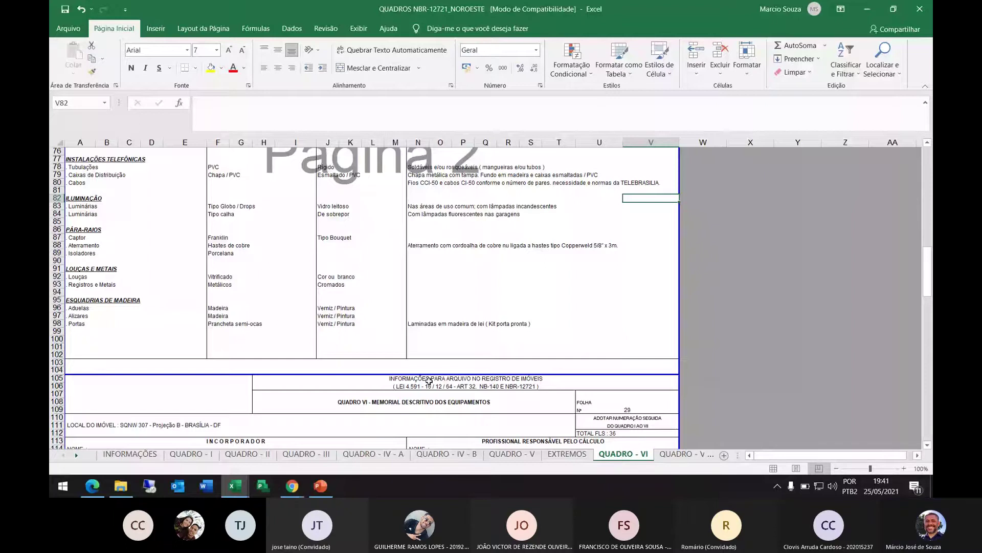
scroll(429, 380, up, 1)
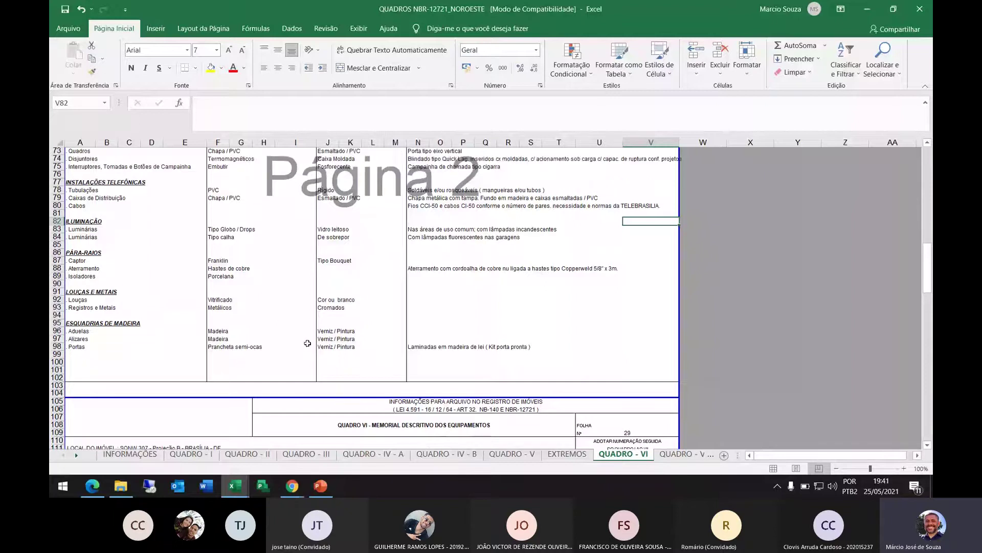
scroll(307, 342, up, 5)
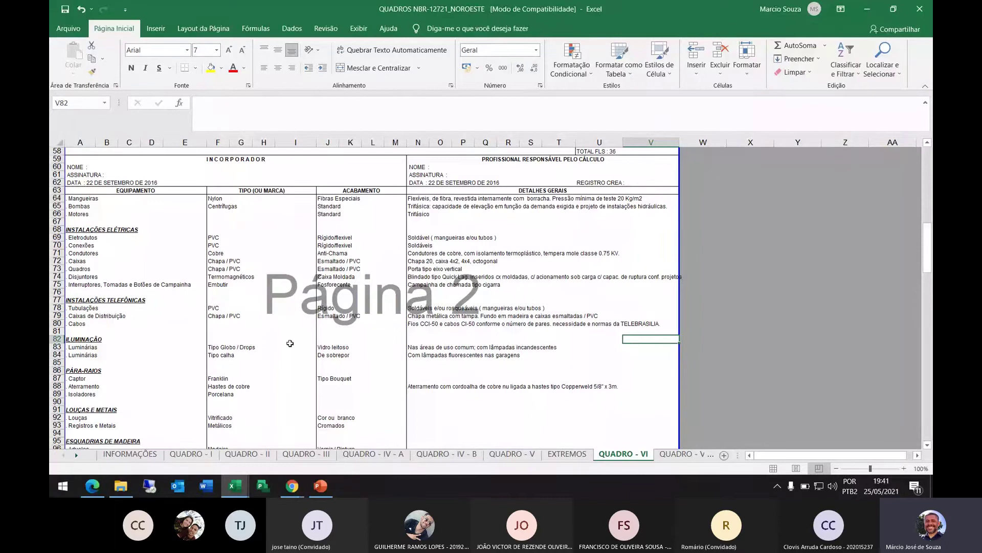
scroll(186, 345, up, 17)
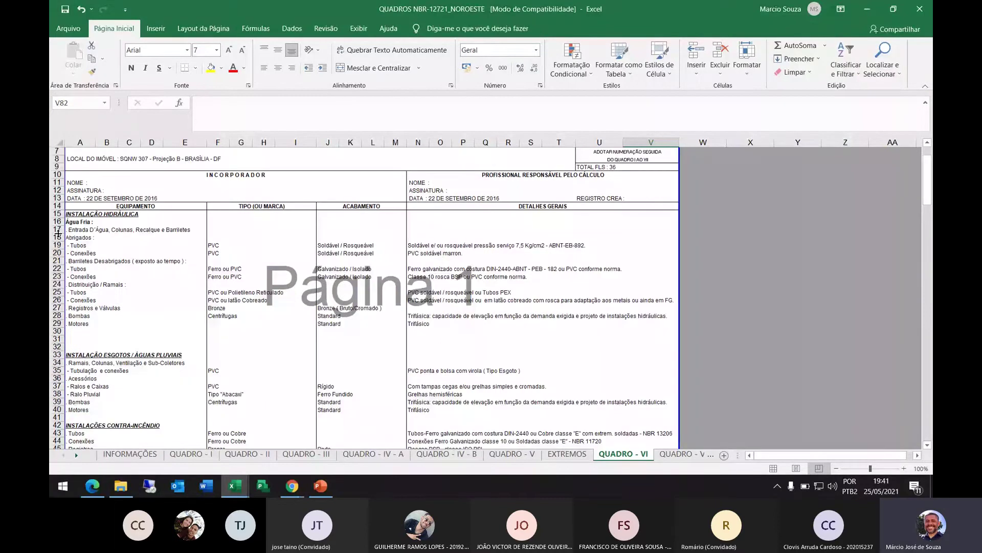
click(82, 214)
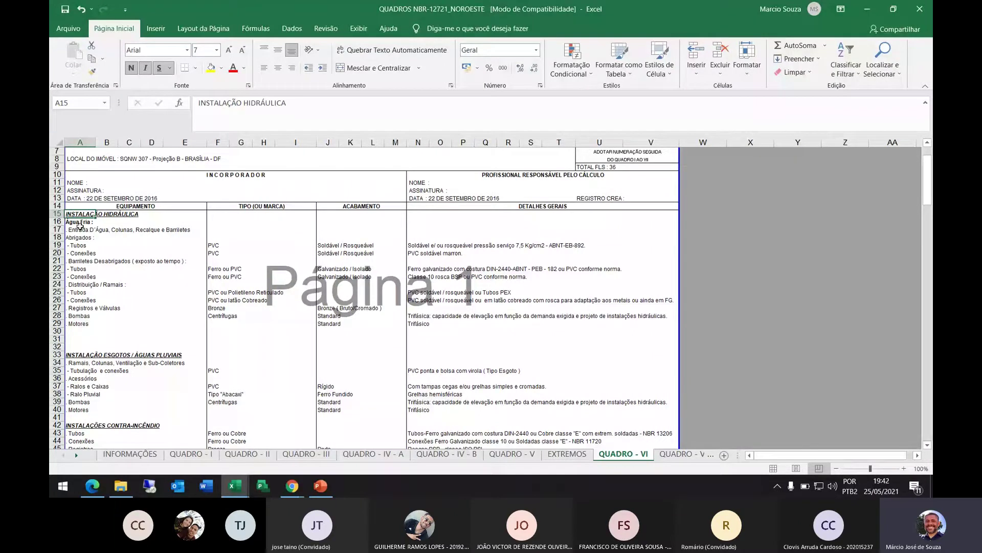
click(93, 237)
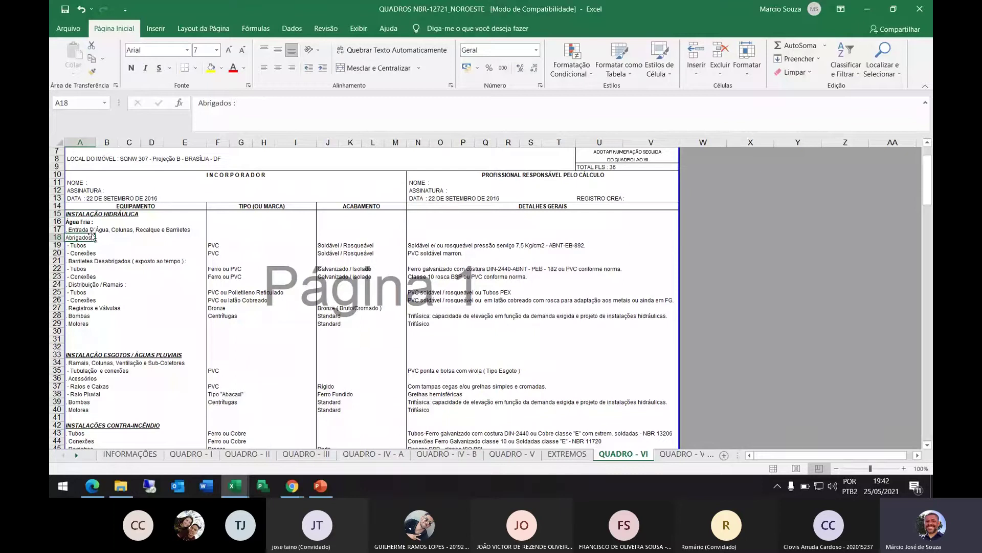
key(Up)
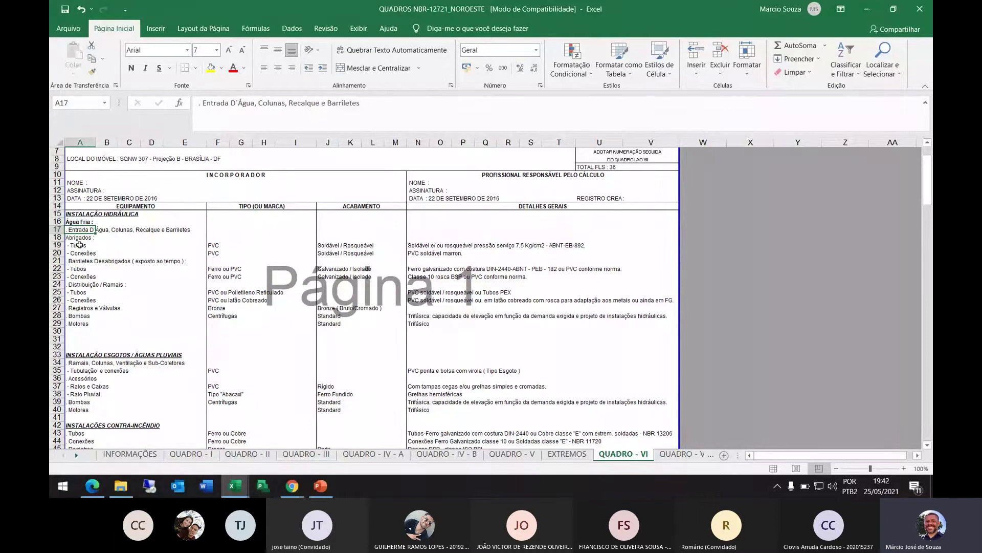
click(79, 245)
key(ctrl+Right)
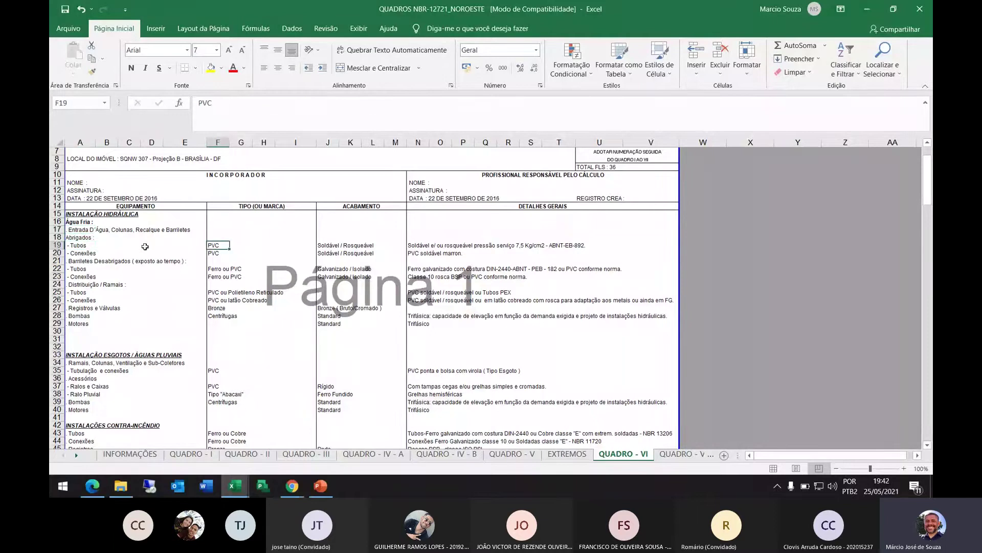
click(82, 246)
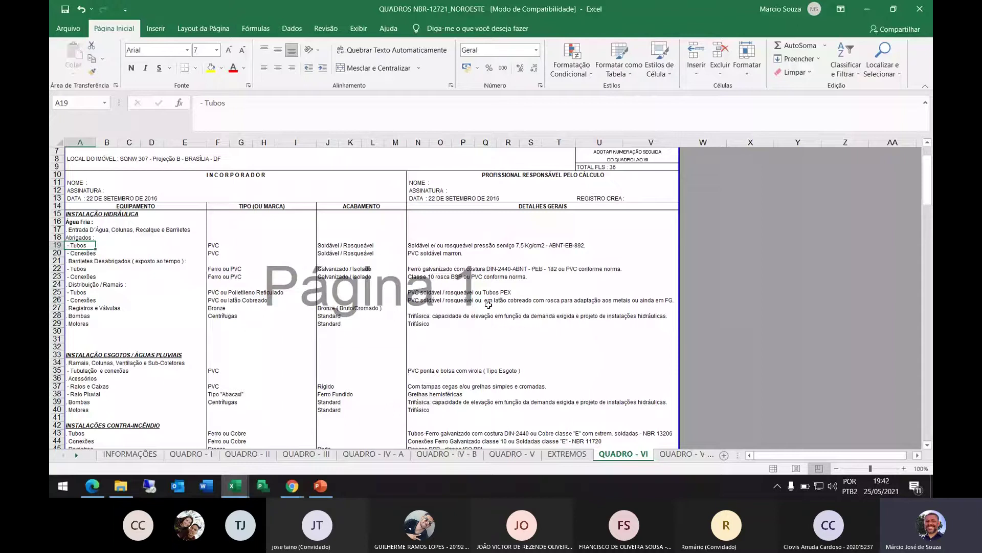
Open the QUADRO - VII sheet and examine the PISOS, PAREDES and TETOS column headings of the finishes table.
click(661, 457)
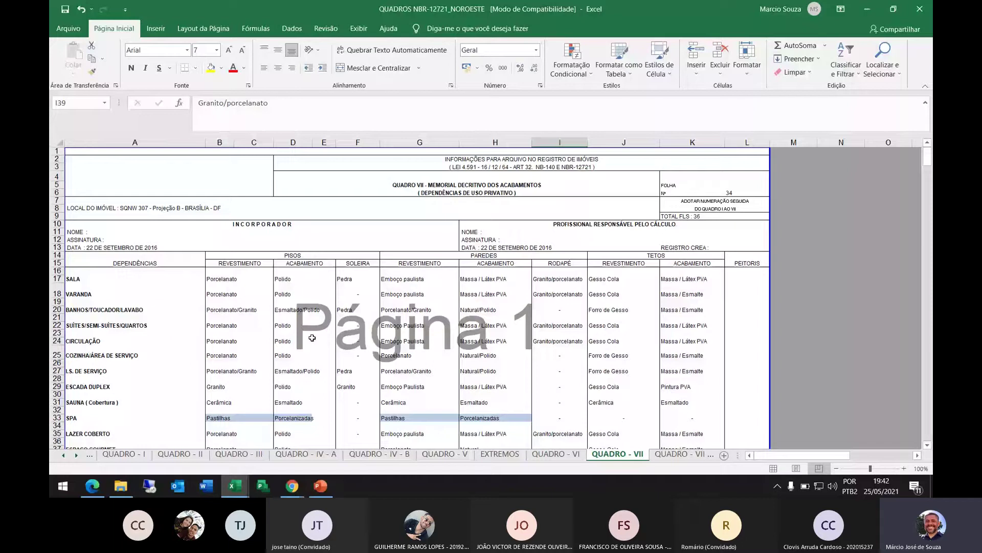
click(371, 256)
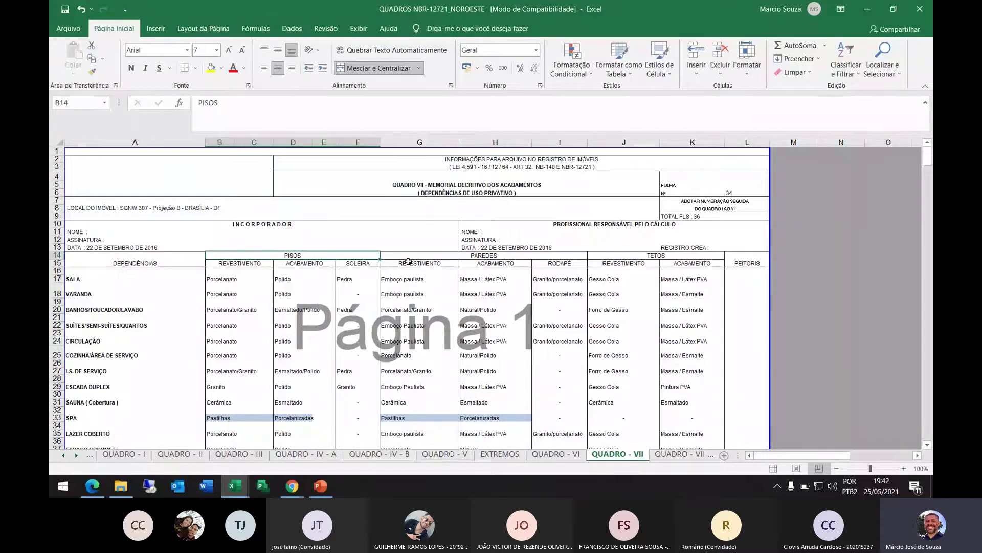
key(Right)
key(Right)
drag(215, 259, 692, 254)
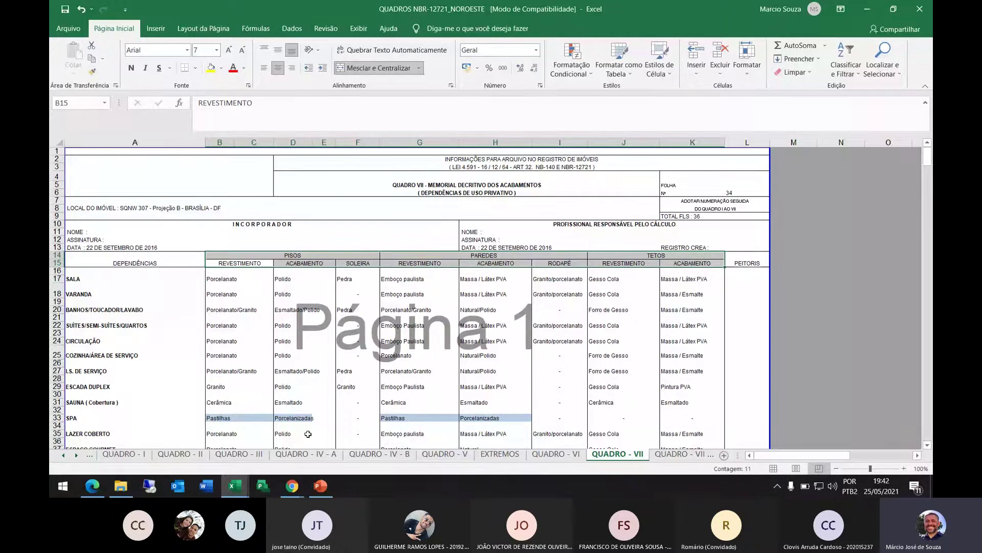
click(420, 405)
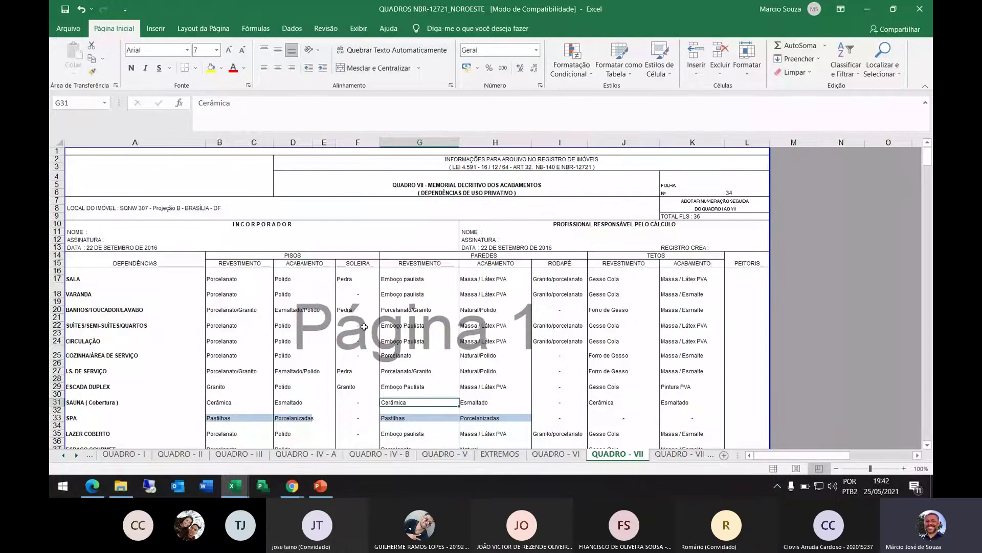
Inspect the SALA row's floor covering, finish and threshold, and its wall covering, finish and skirting entries.
click(228, 277)
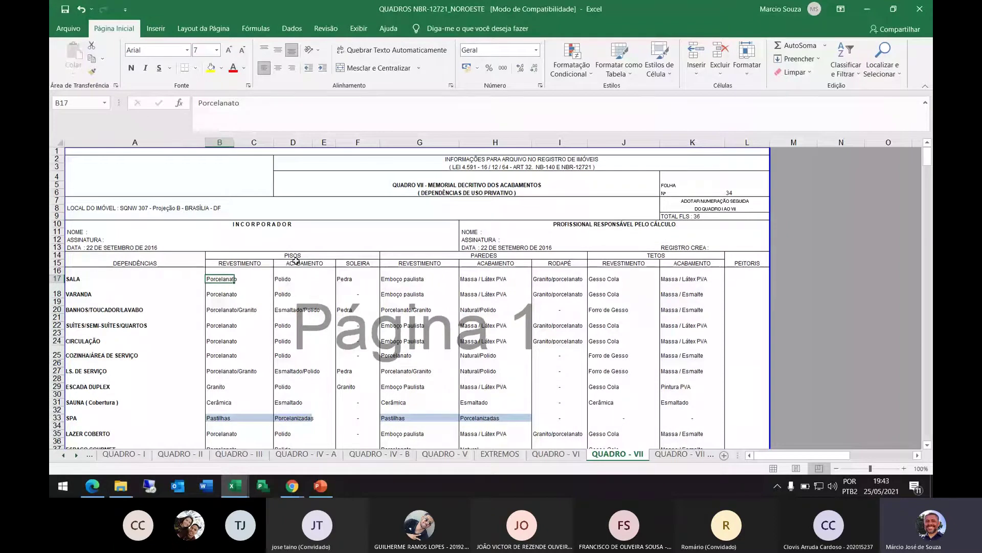
click(288, 280)
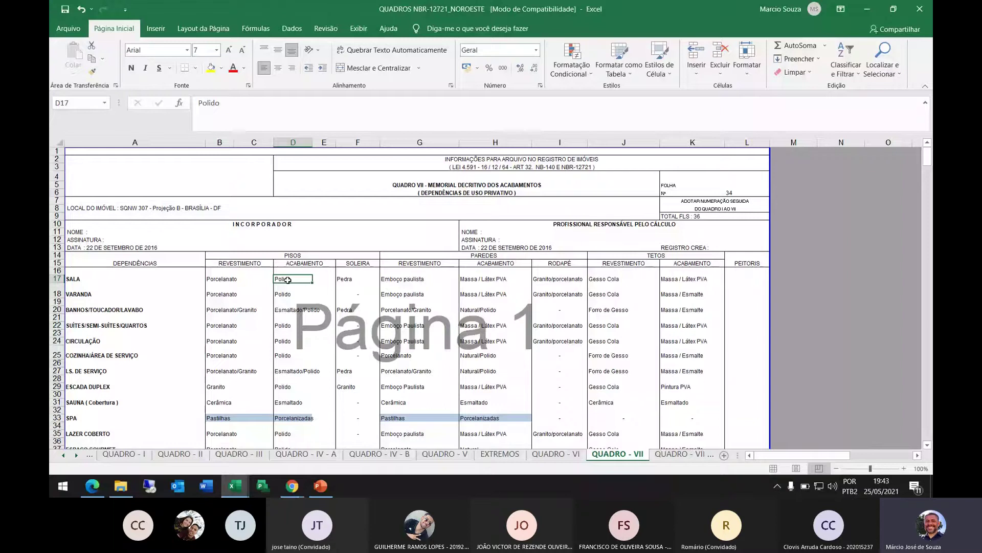
click(359, 279)
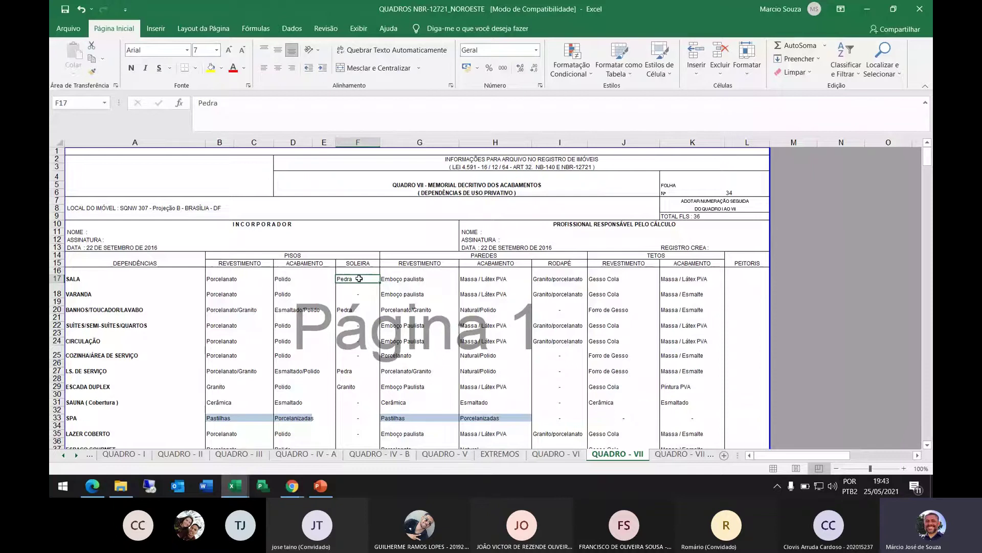
click(403, 280)
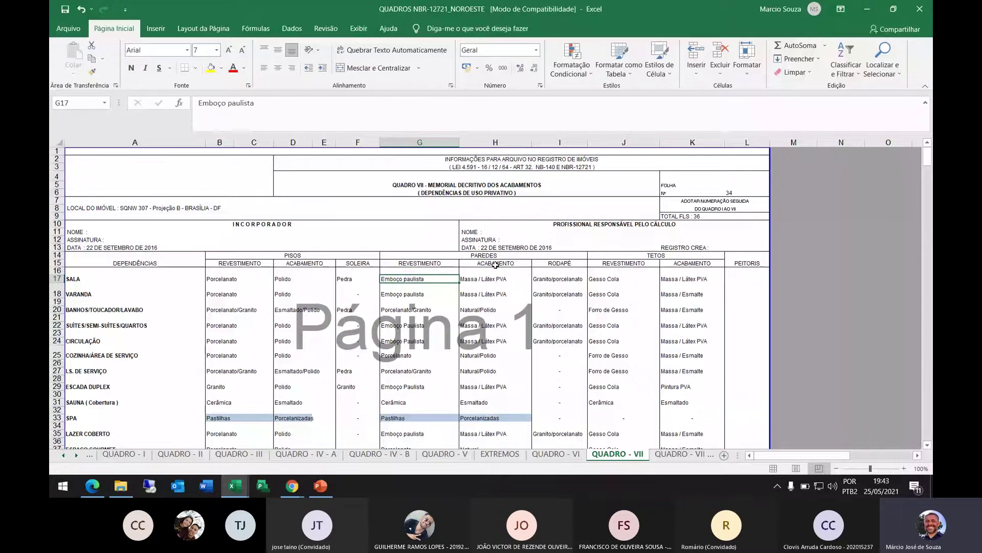
key(Right)
key(Right)
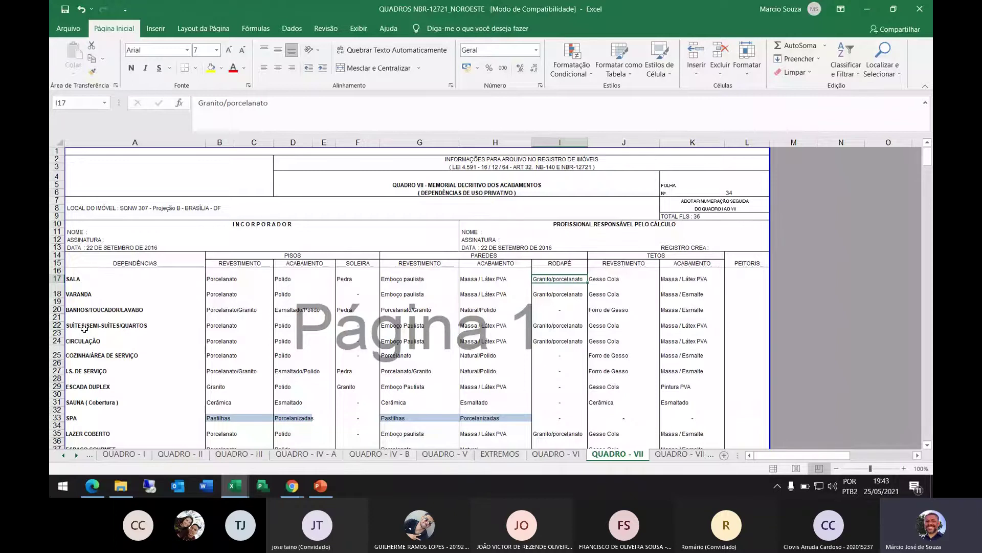
Look over the finishes listed for the remaining private rooms down to TERRAÇO DESCOBERTO on the QUADRO - VII sheet.
scroll(304, 298, down, 1)
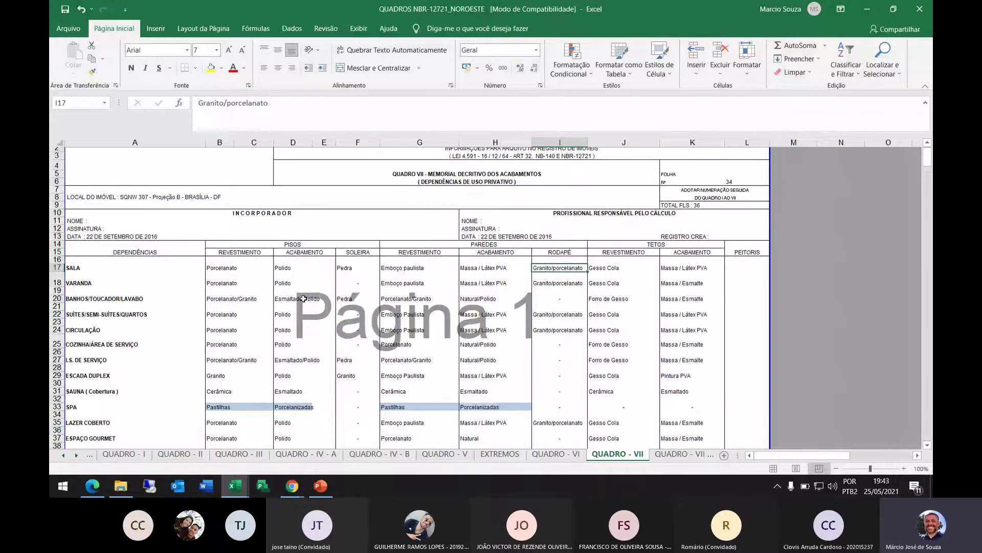
scroll(304, 298, down, 3)
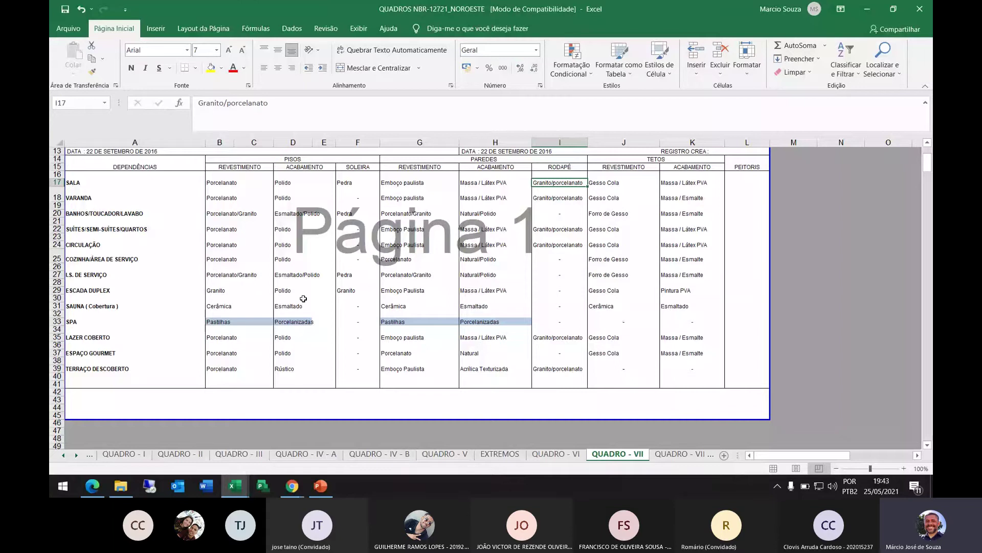
scroll(303, 298, down, 2)
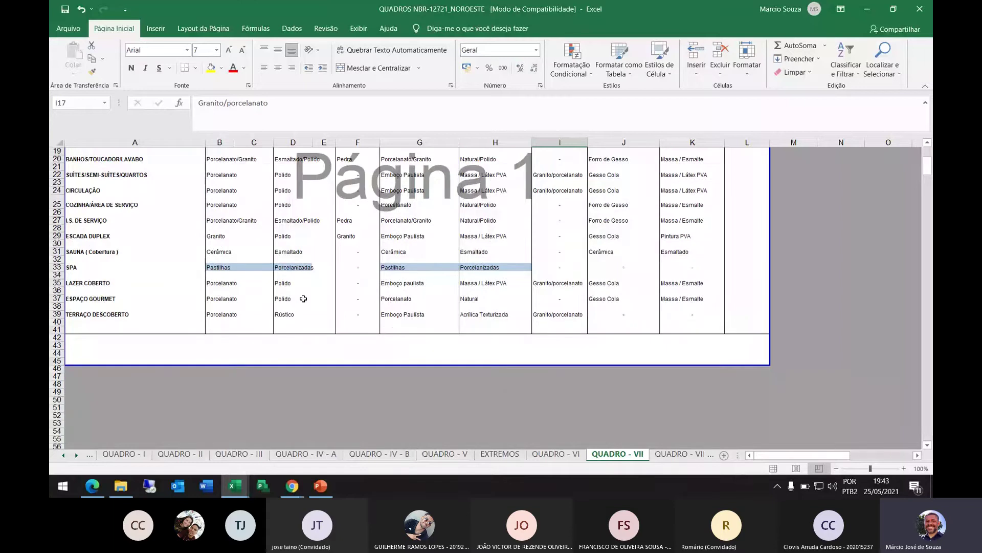
scroll(307, 301, up, 1)
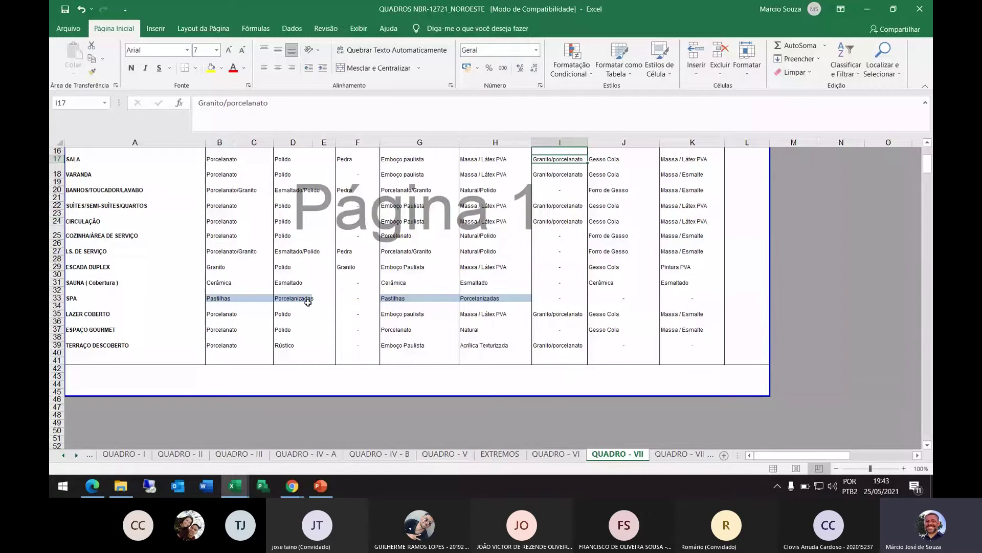
Switch from the QUADRO - VII sheet to File Explorer and open the NBR 12721 folder inside Orçamento.
scroll(307, 302, up, 1)
scroll(308, 300, up, 3)
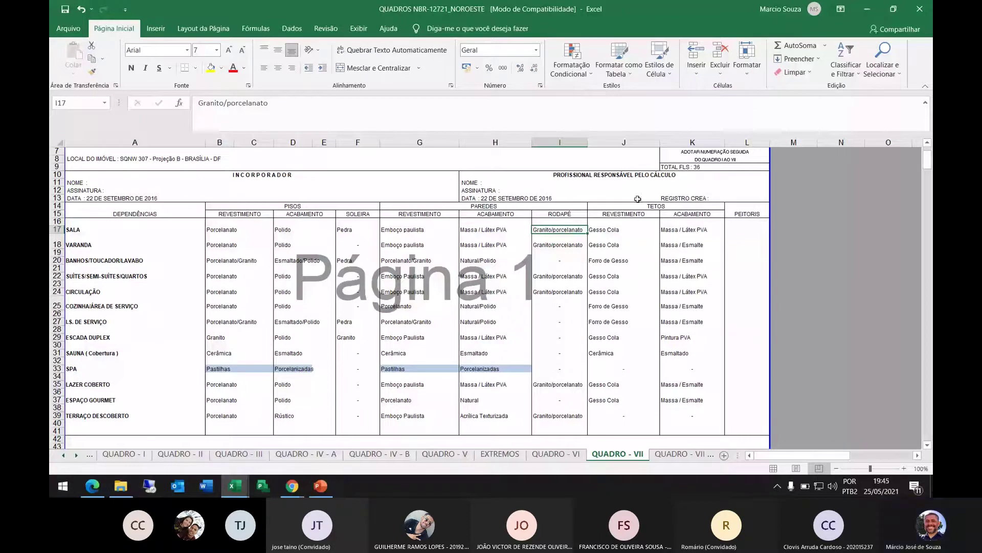
click(872, 13)
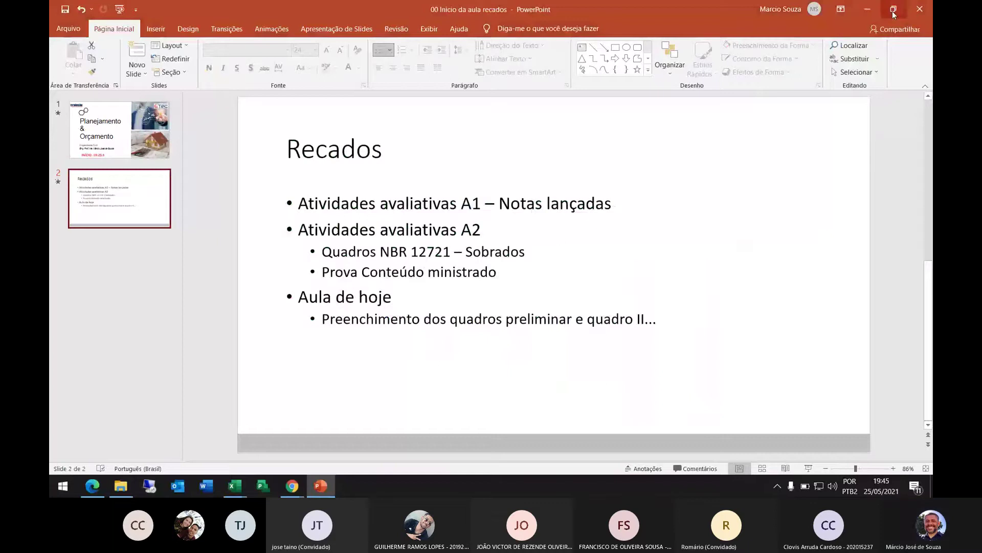
click(867, 9)
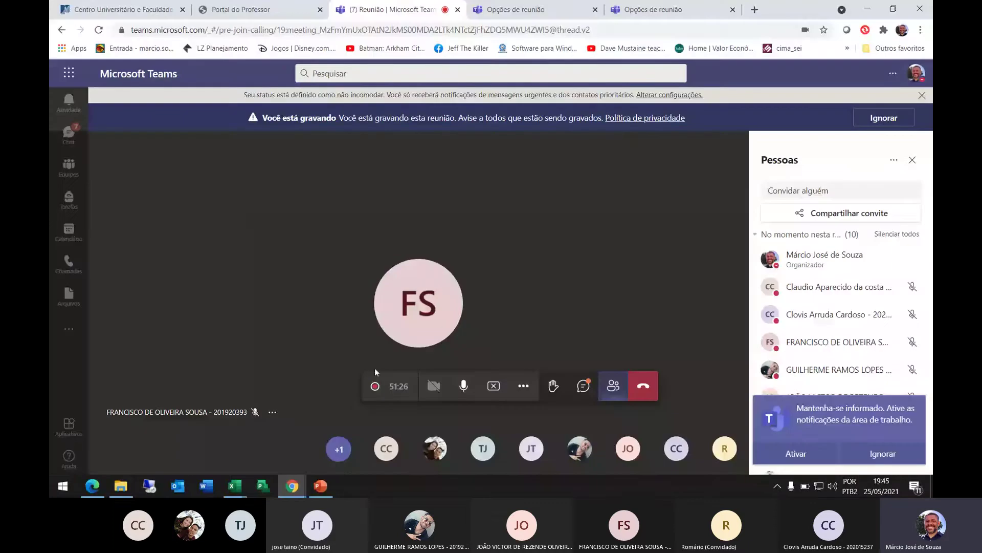
mouse_move(233, 490)
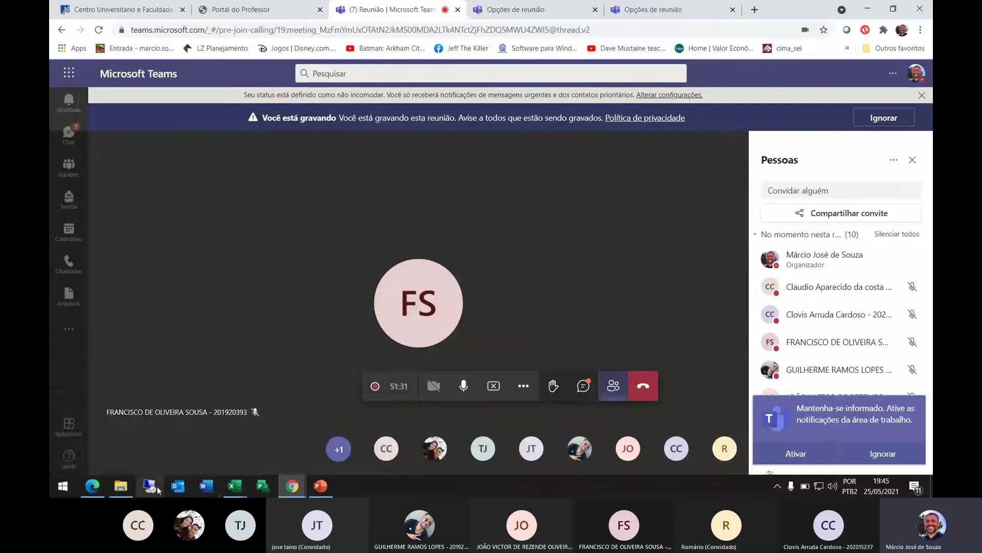
mouse_move(121, 489)
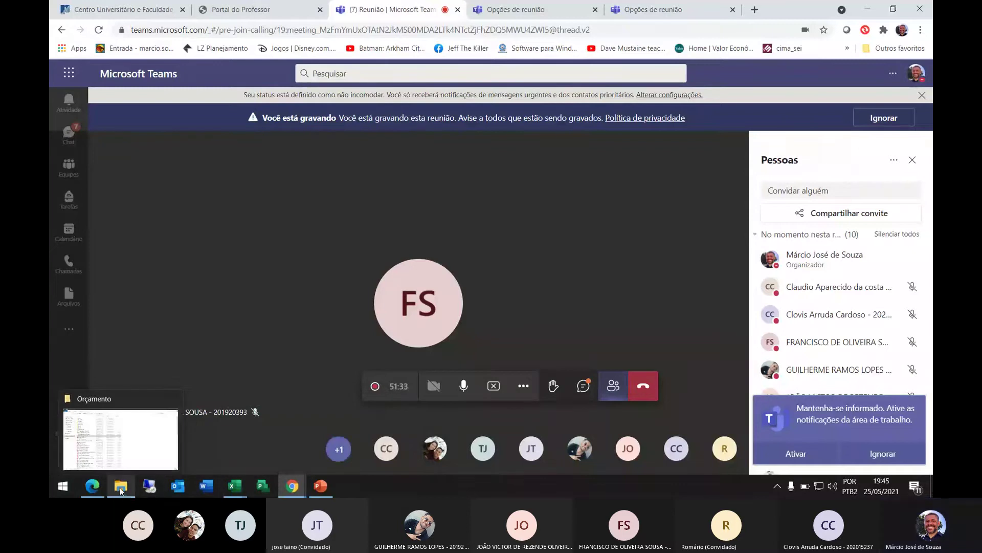
click(128, 457)
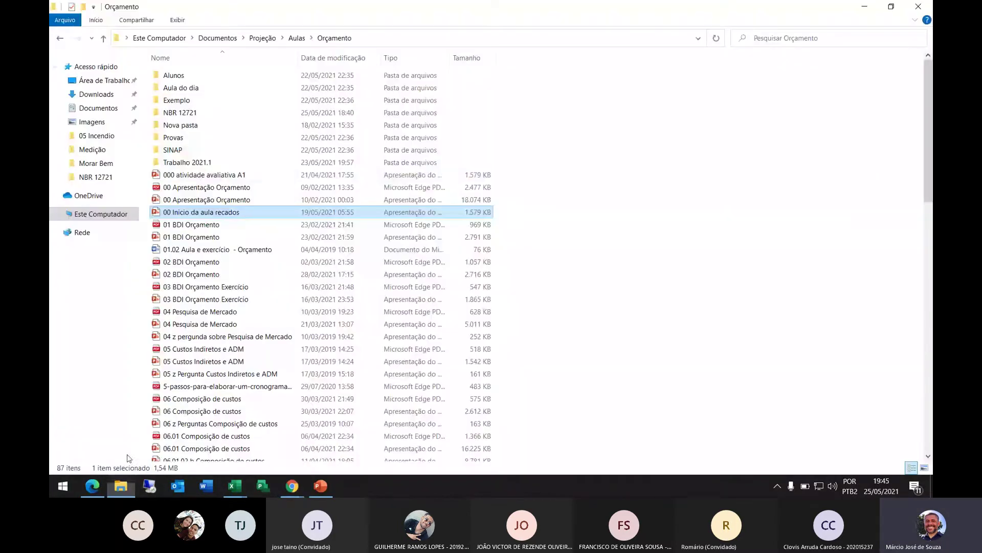
double_click(180, 115)
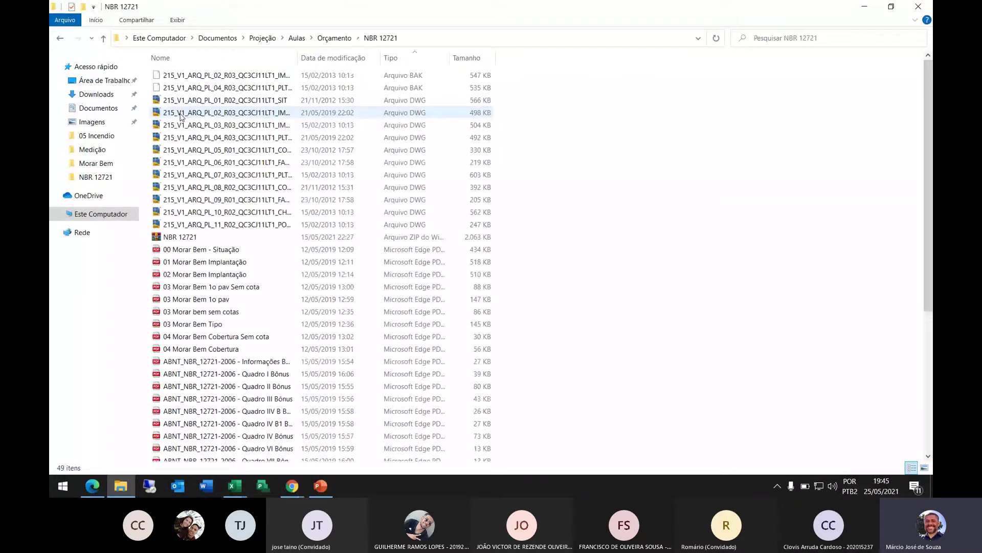
Open the nine Morar Bem PDFs, from 00 Morar Bem - Situação to 04 Morar Bem Cobertura, together in a maximized Edge window.
scroll(184, 154, down, 1)
click(192, 218)
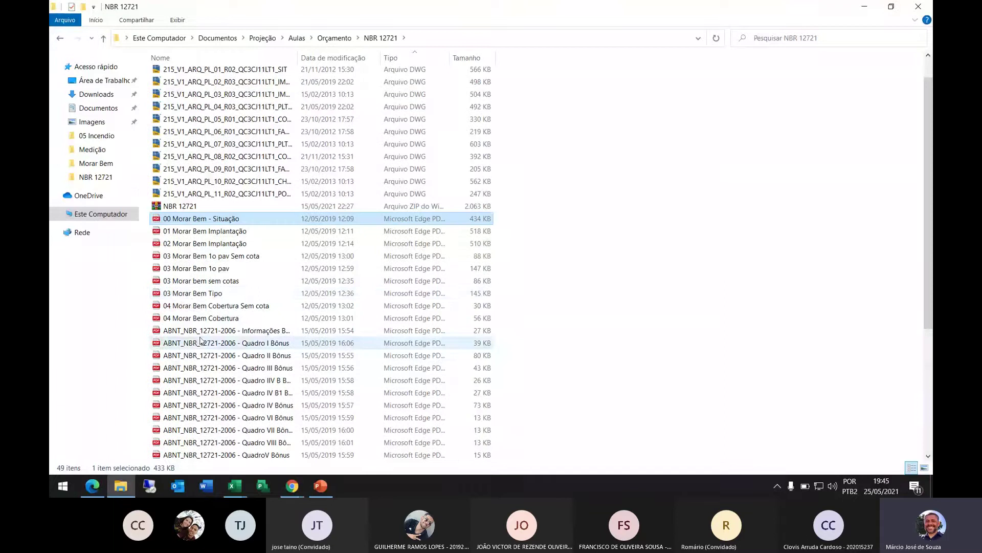
shift+click(195, 318)
double_click(195, 318)
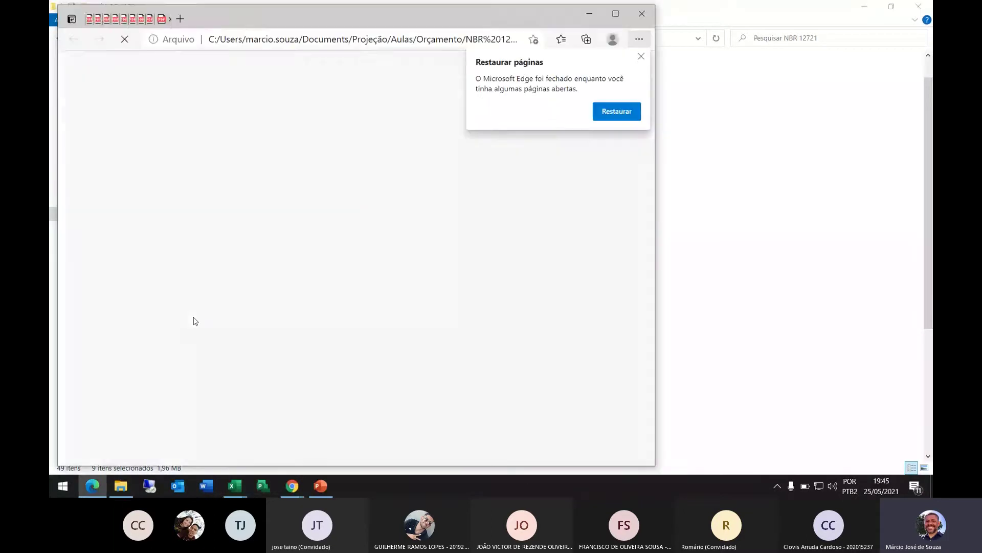
click(616, 12)
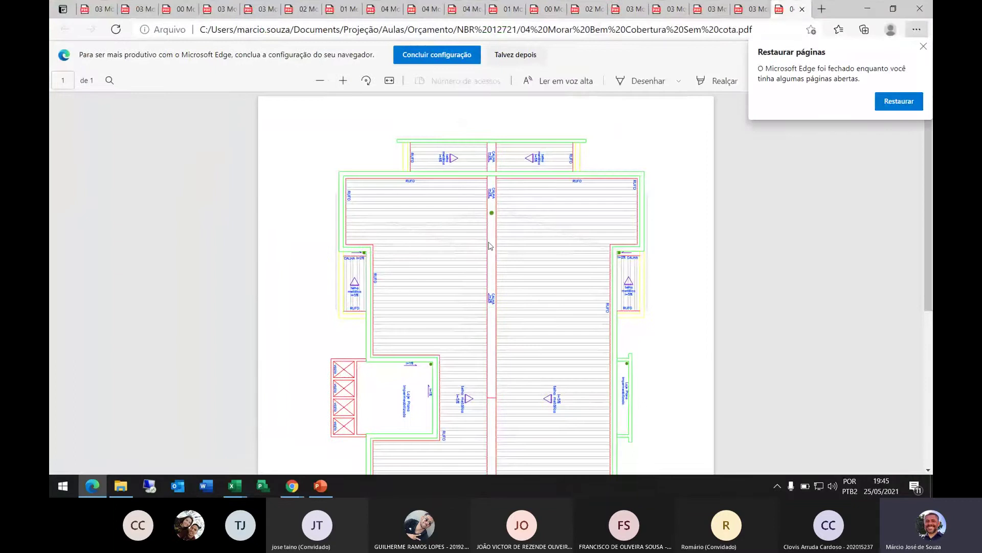
Look through the 04 Morar Bem Cobertura Sem cota, 03 Morar Bem Tipo and 03 Morar Bem 1o pav plans.
scroll(313, 457, down, 3)
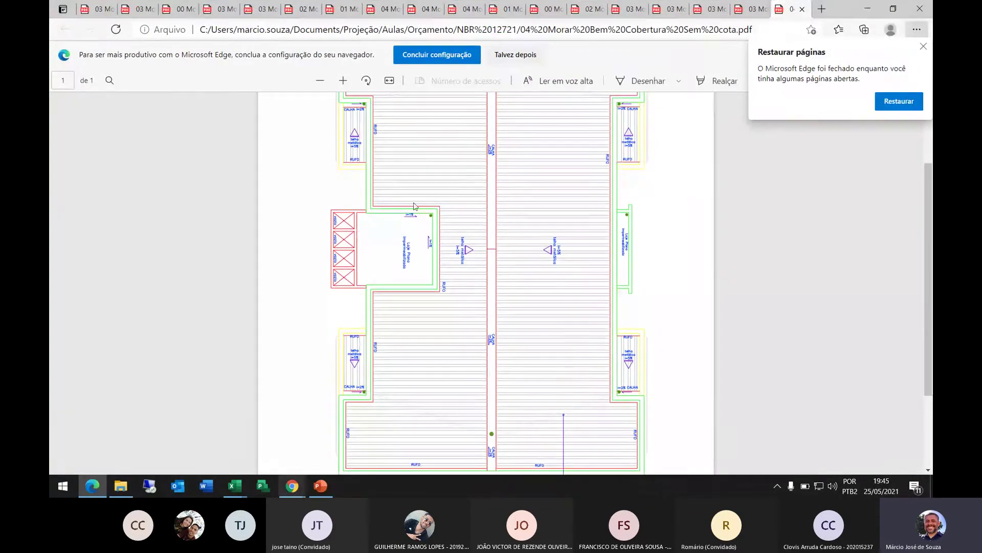
click(758, 8)
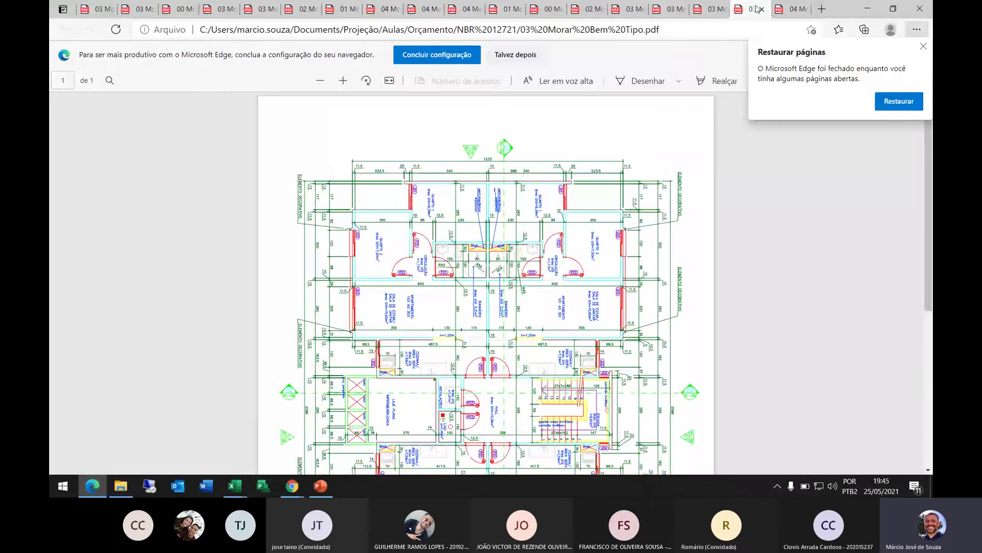
click(718, 10)
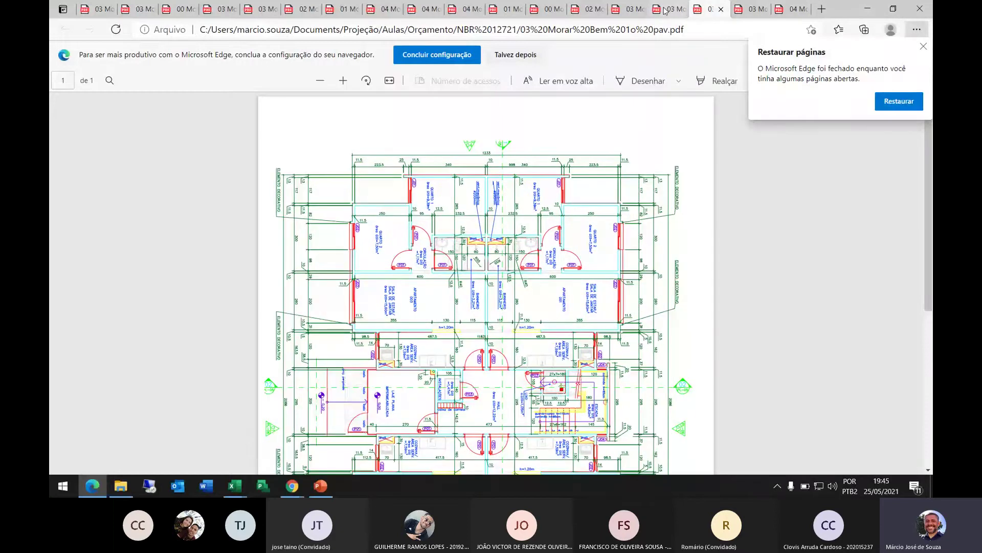
Rotate the 03 Morar bem sem cotas floor plan upright, dismiss the page restore offer and examine the apartments and central hall.
click(668, 9)
click(366, 83)
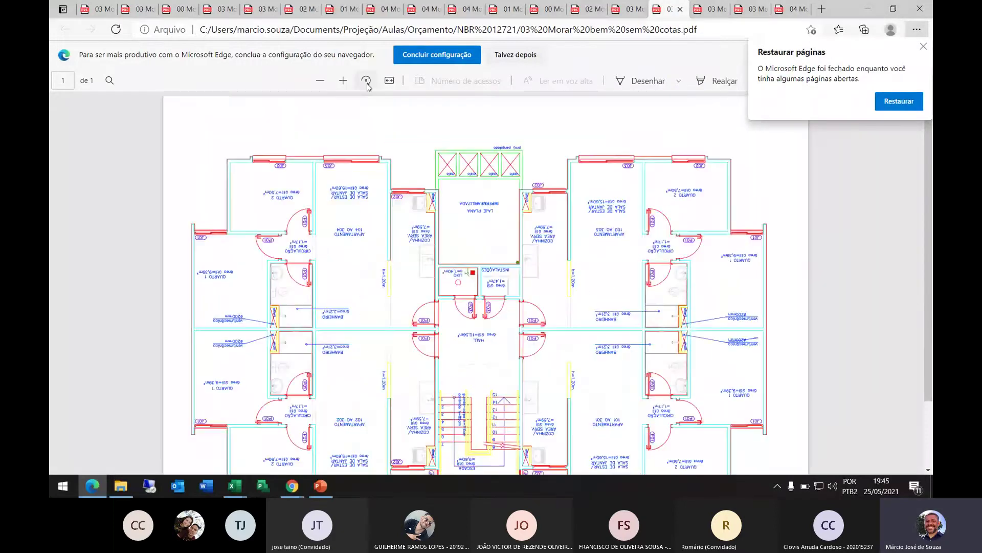
click(367, 84)
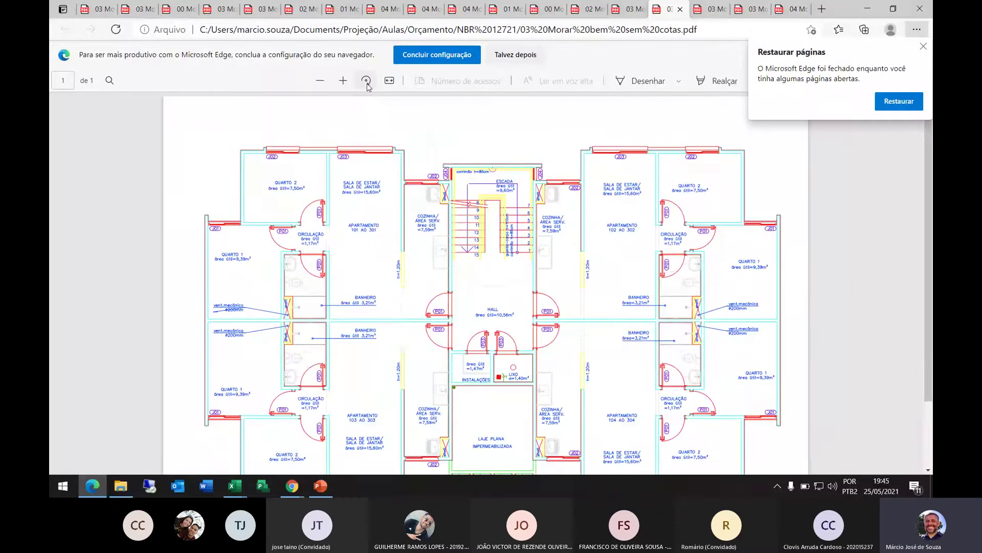
scroll(478, 160, down, 1)
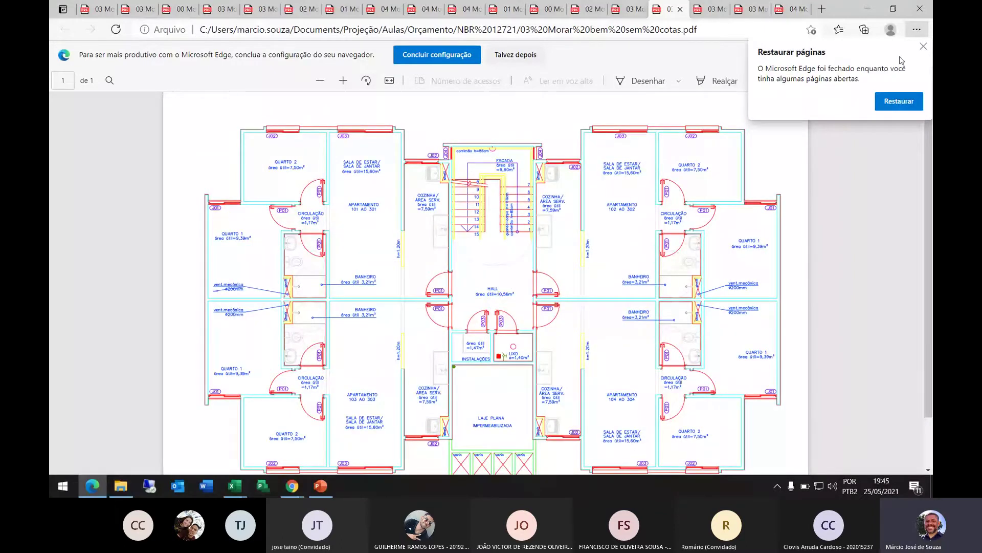
click(924, 46)
scroll(582, 235, down, 1)
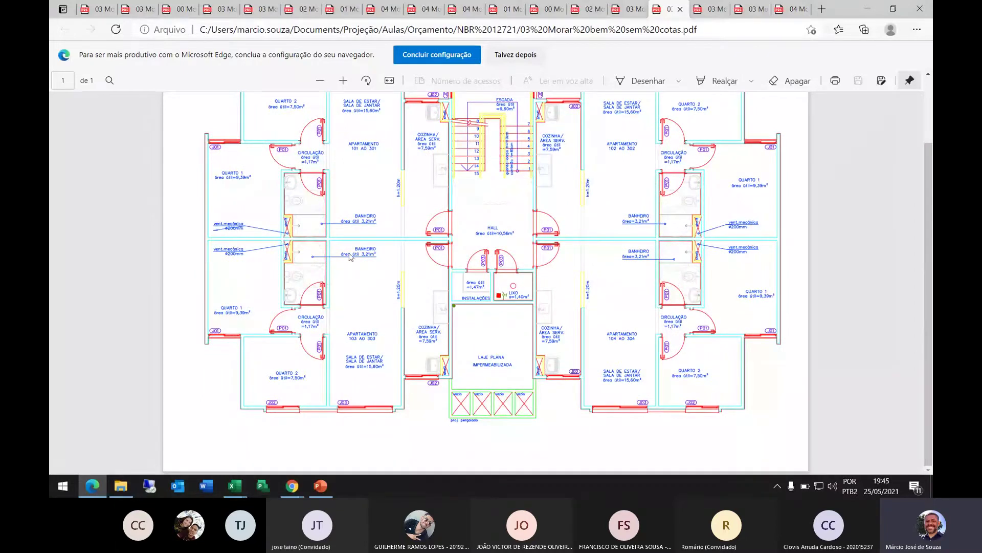
scroll(433, 162, up, 1)
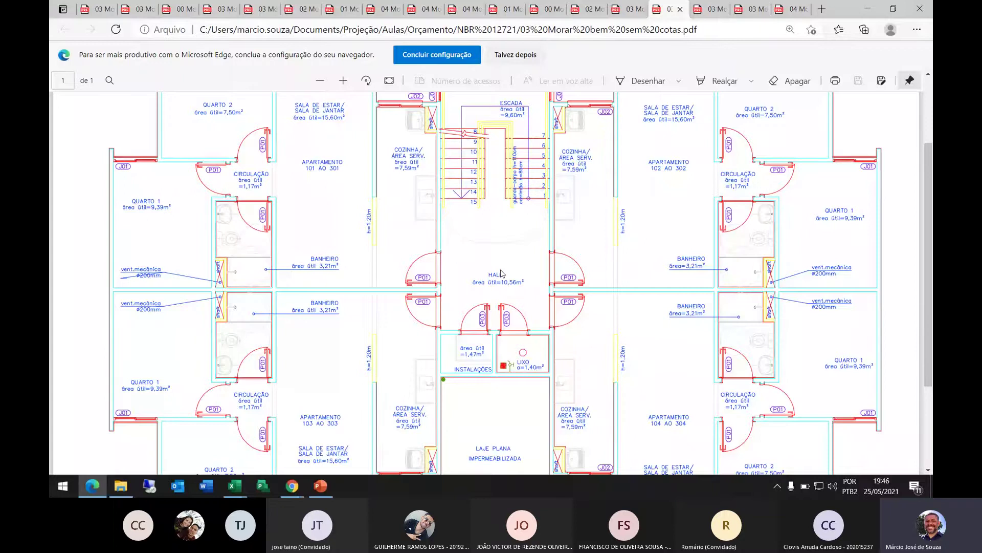
Switch to the ABNT_NBR_12721-2006 - Bônus workbook in Excel and examine the private and common-use area columns on QUADRO I.
click(236, 491)
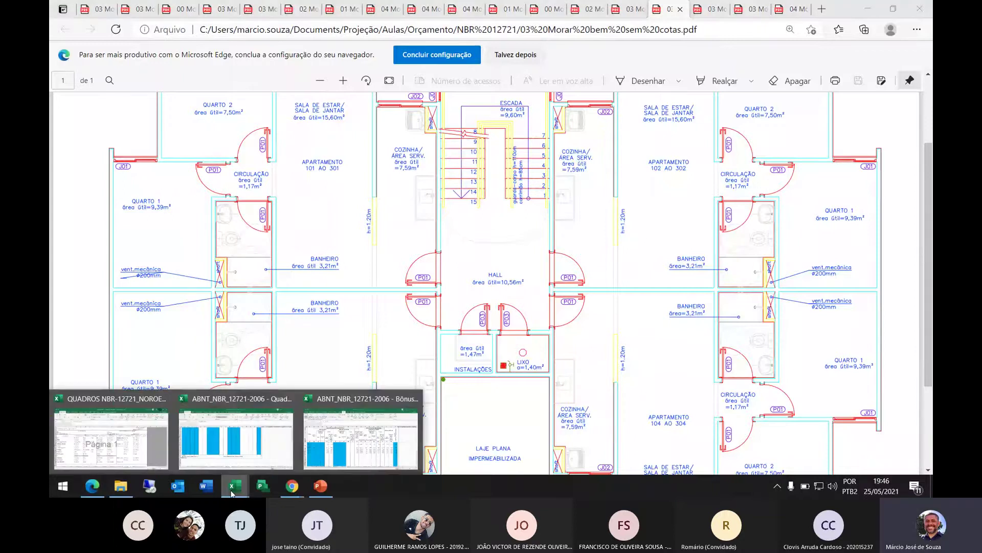
click(358, 440)
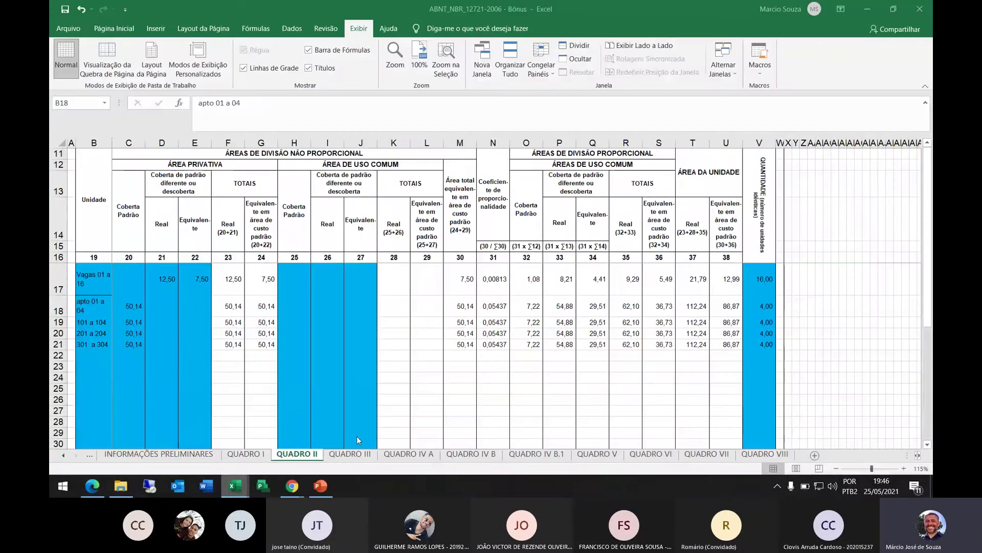
click(253, 455)
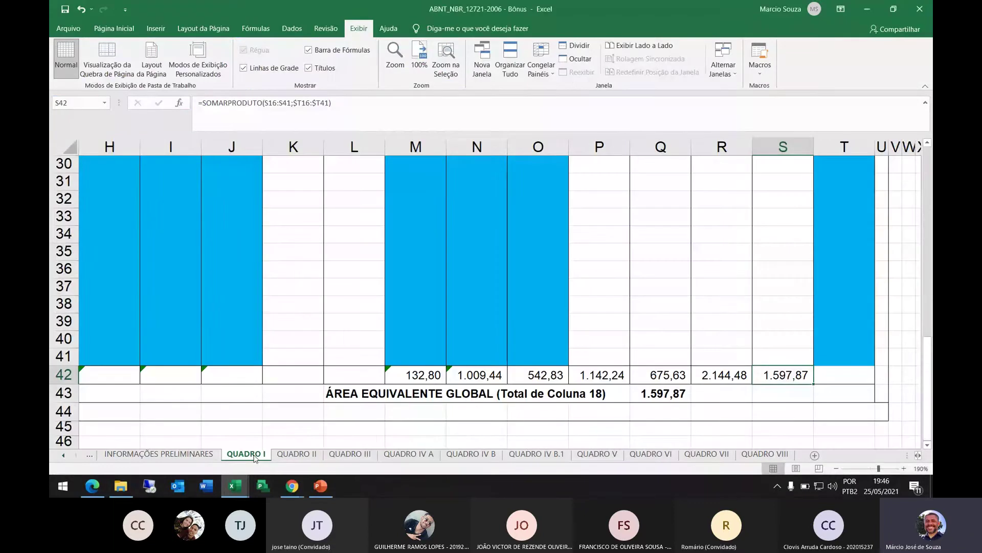
scroll(263, 353, down, 2)
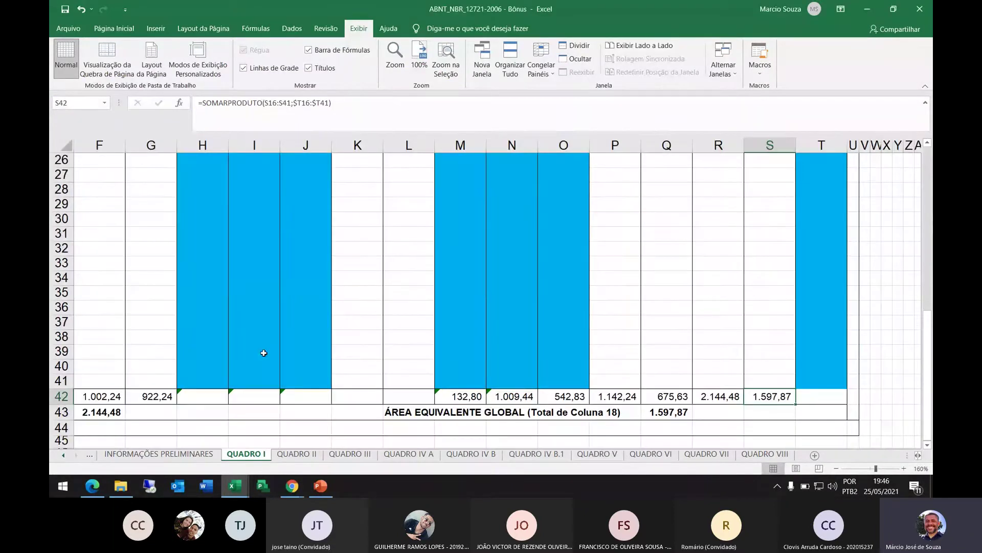
scroll(263, 353, up, 5)
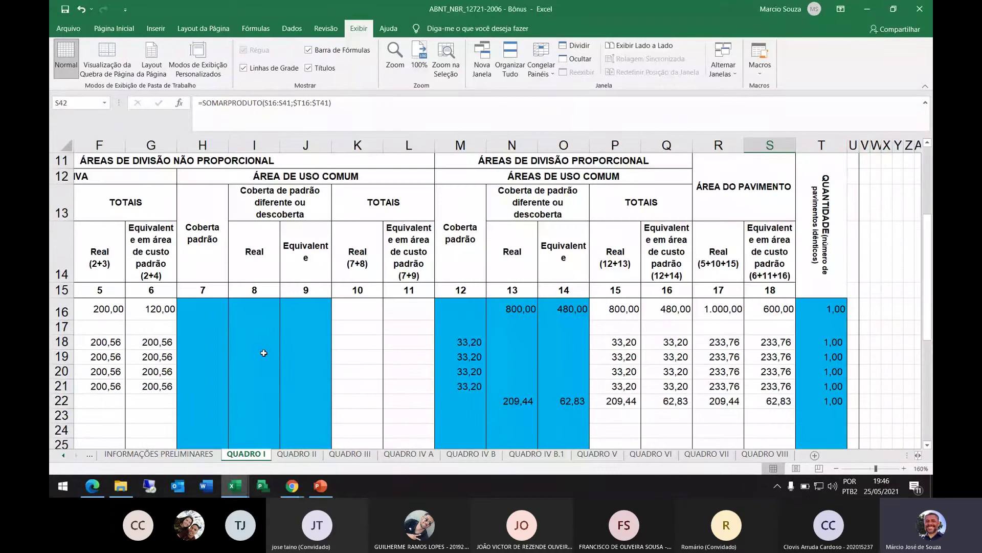
scroll(263, 353, down, 1)
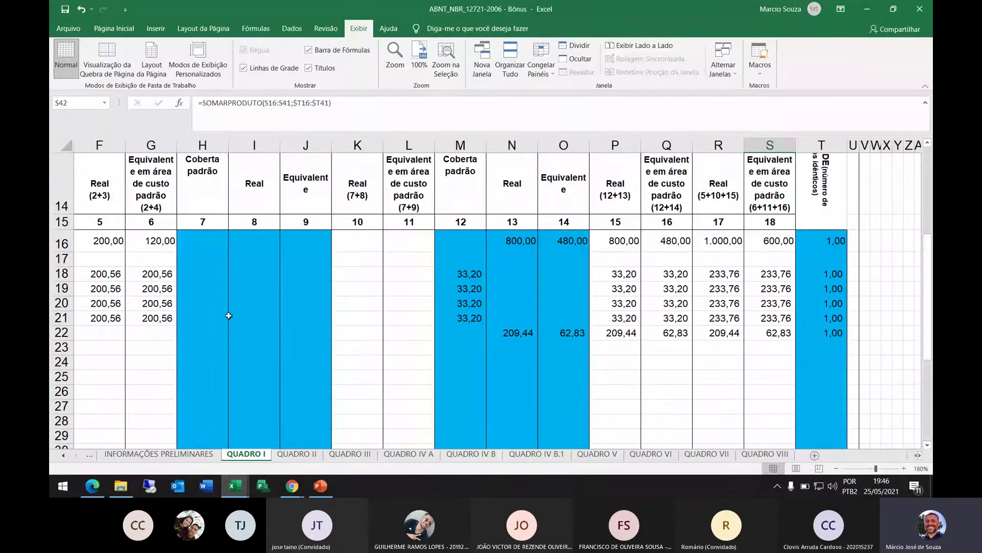
click(208, 238)
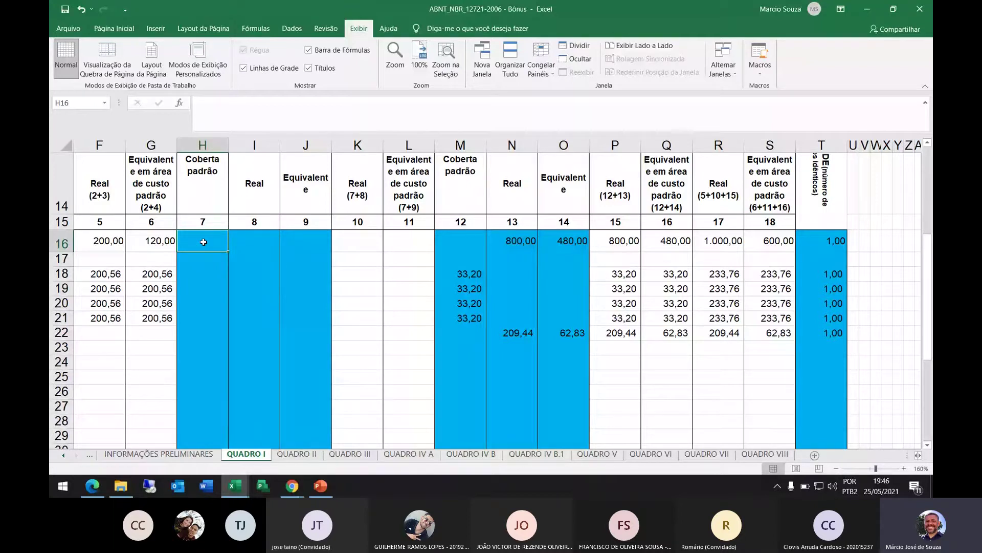
Open the QUADRO II sheet and return to the Bônus workbook in Excel from the Teams meeting window.
click(300, 453)
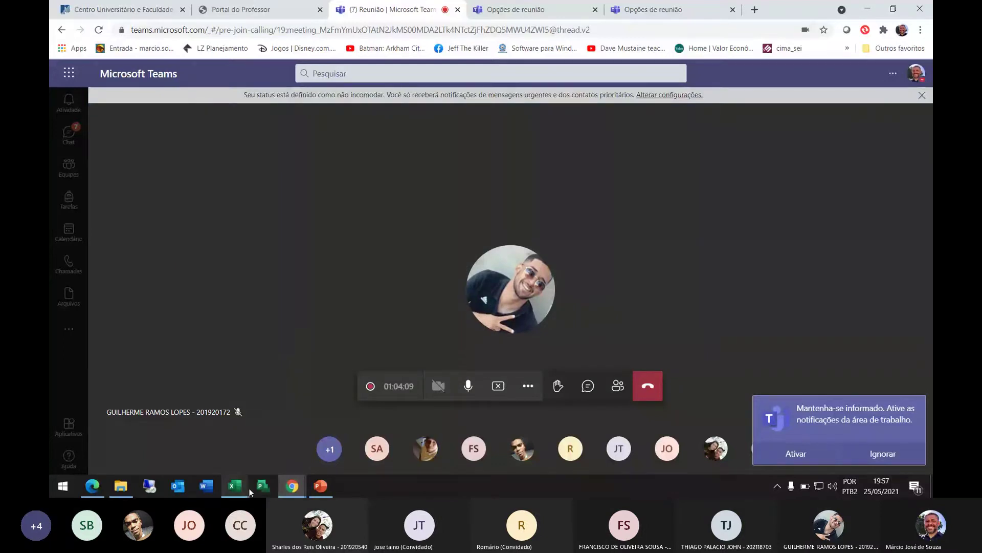
mouse_move(249, 488)
click(342, 462)
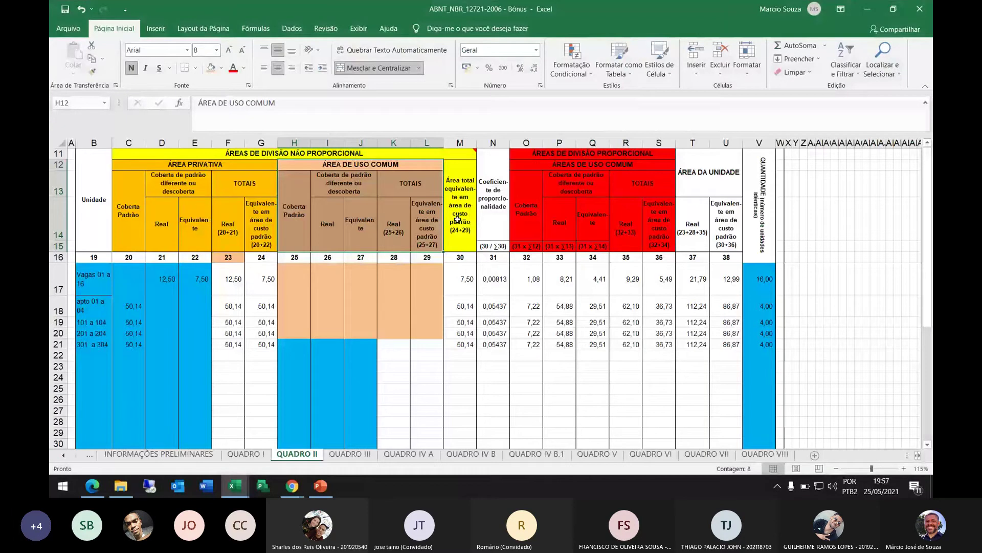
Undo the fill colours applied to the QUADRO II area headings and to the ÁREA DE USO COMUM cells.
click(394, 345)
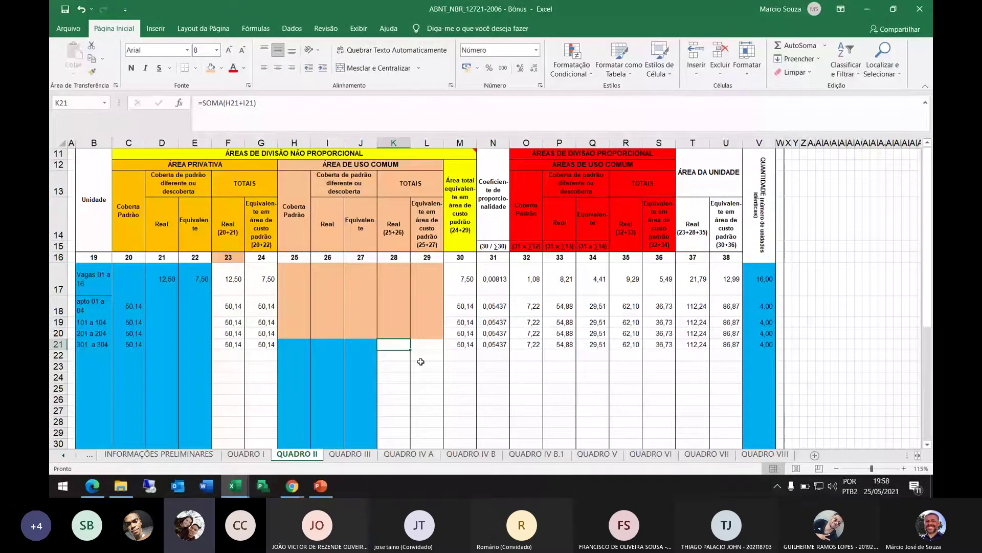
key(ctrl+z)
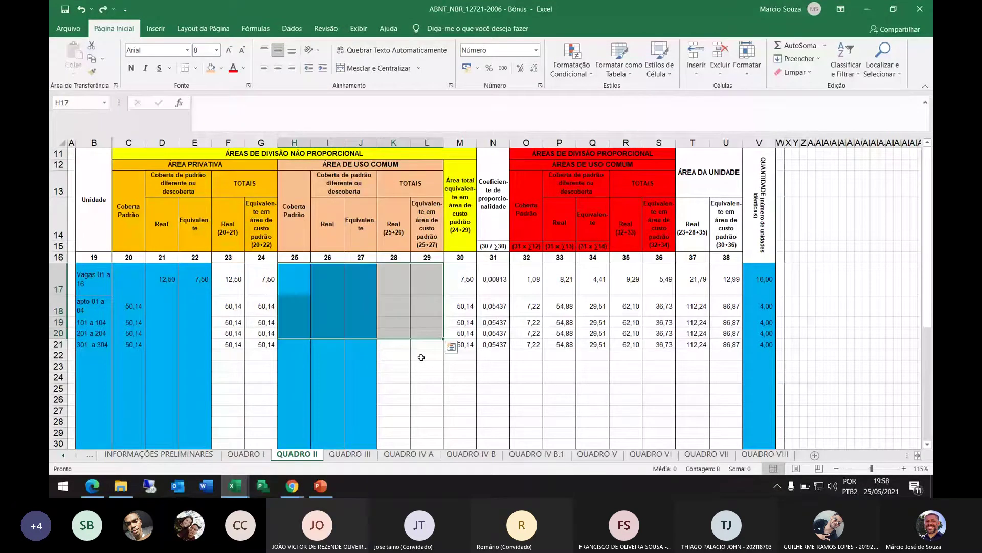
key(ctrl+z)
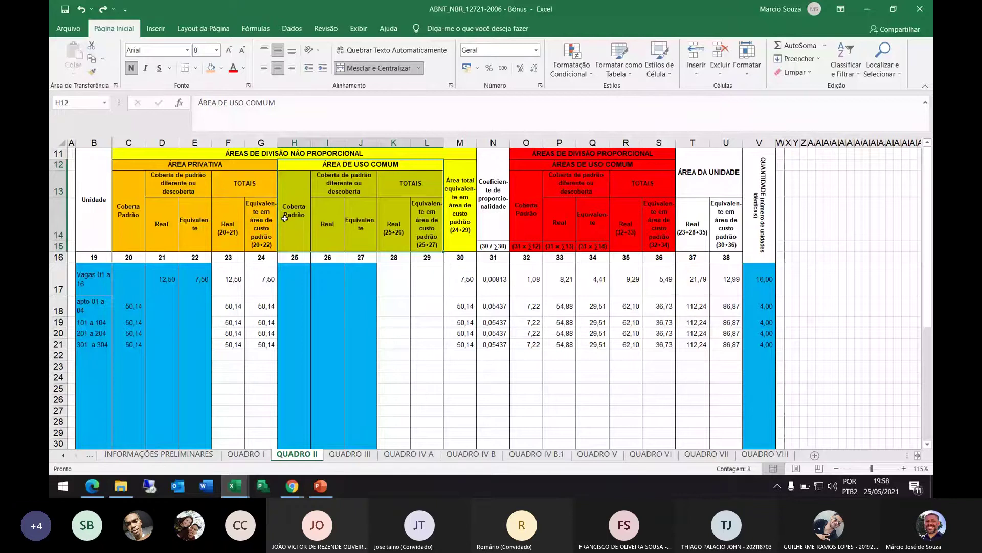
click(400, 297)
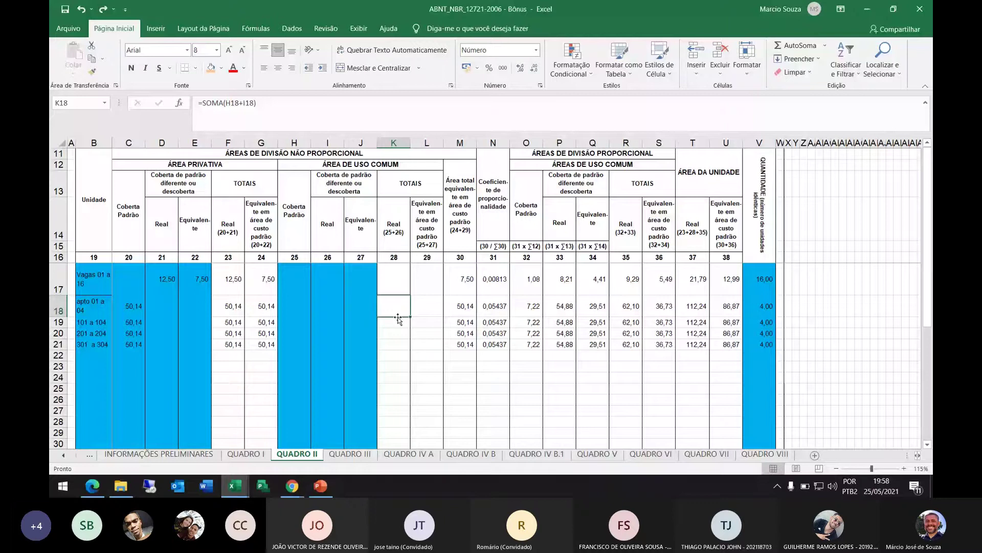
key(Left)
key(Left)
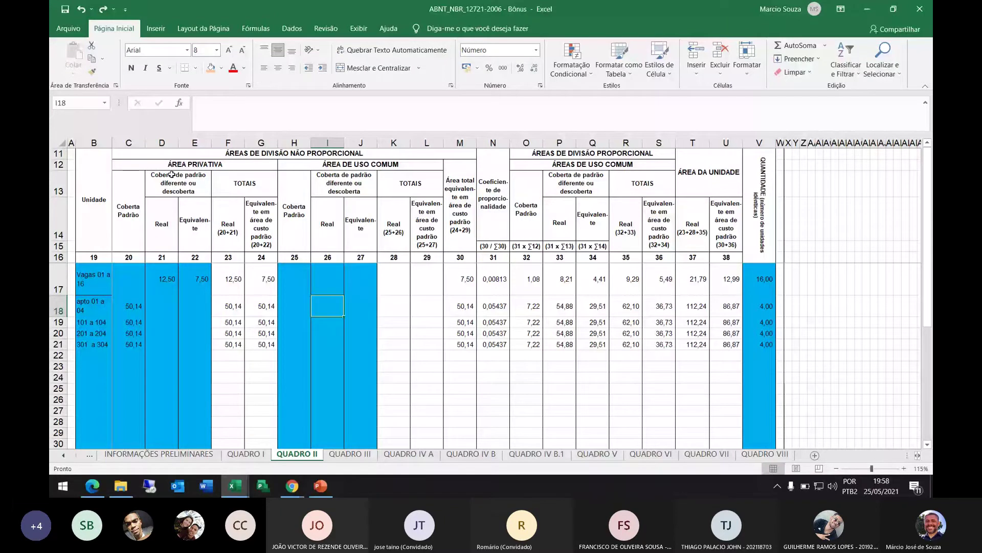
Shade the ÁREAS DE DIVISÃO NÃO PROPORCIONAL headings in C11:M15 light orange and select the ÁREAS DE DIVISÃO PROPORCIONAL headings.
drag(174, 153, 199, 208)
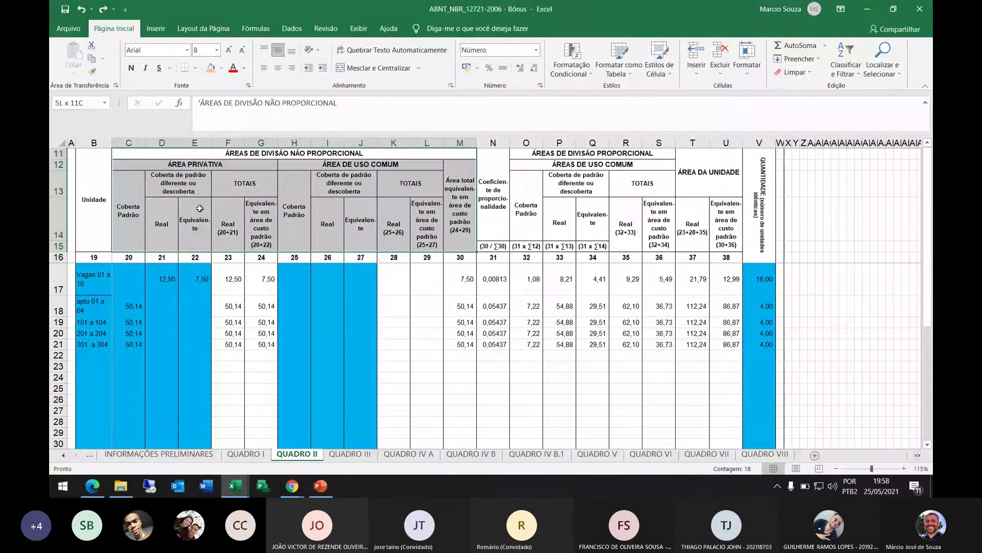
key(ctrl+y)
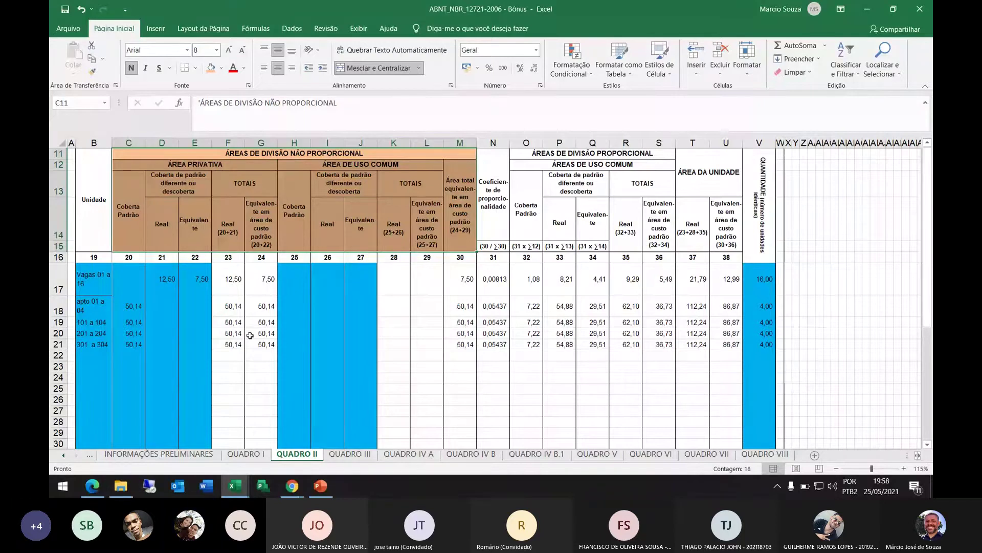
click(550, 149)
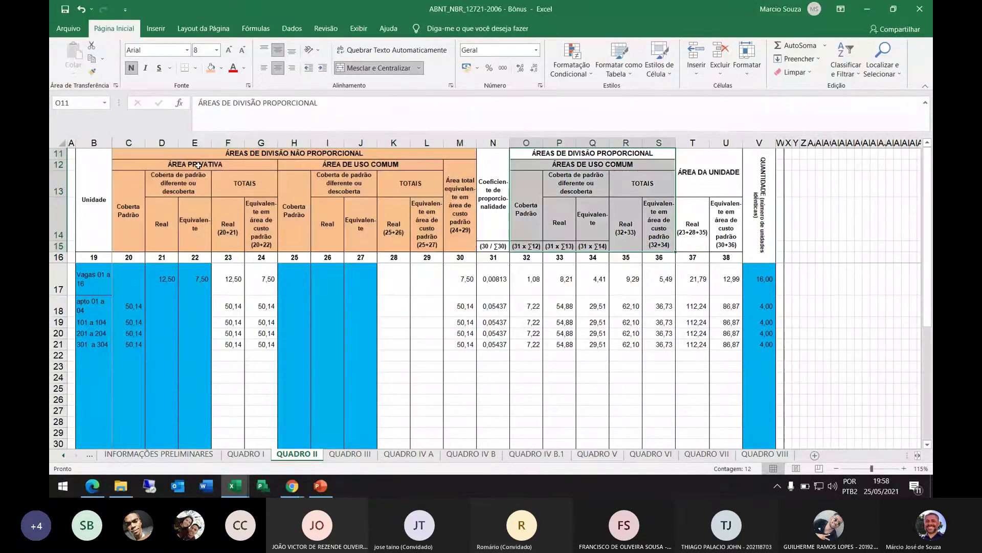
Fill the ÁREAS DE DIVISÃO PROPORCIONAL headings in O11:S15 red and the ÁREA PRIVATIVA headings in C12:G15 yellow.
click(214, 68)
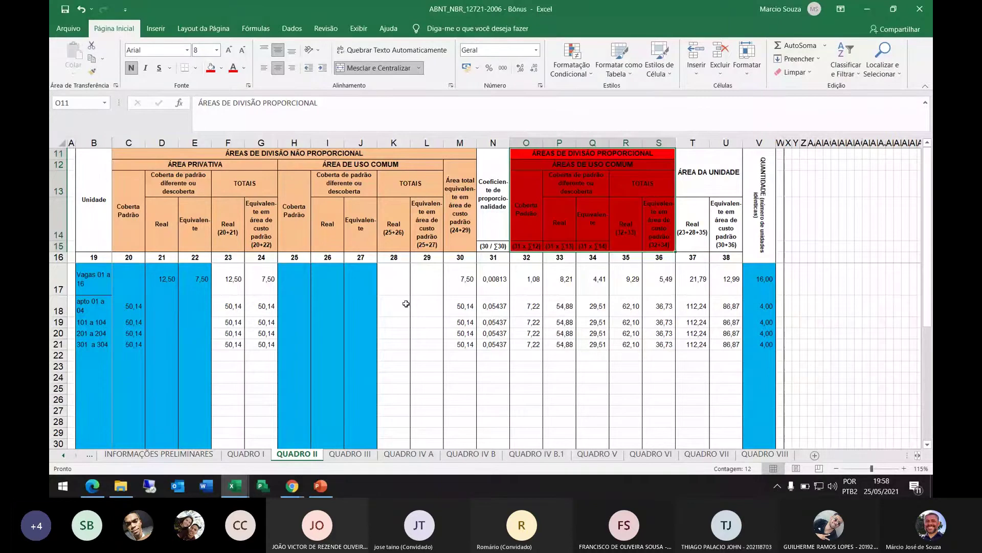
click(406, 304)
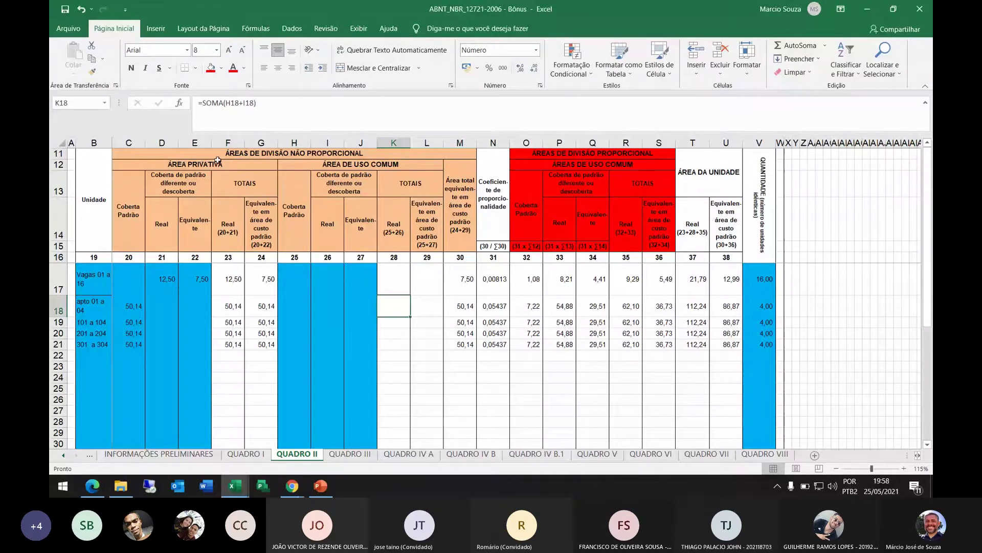
drag(218, 160, 209, 203)
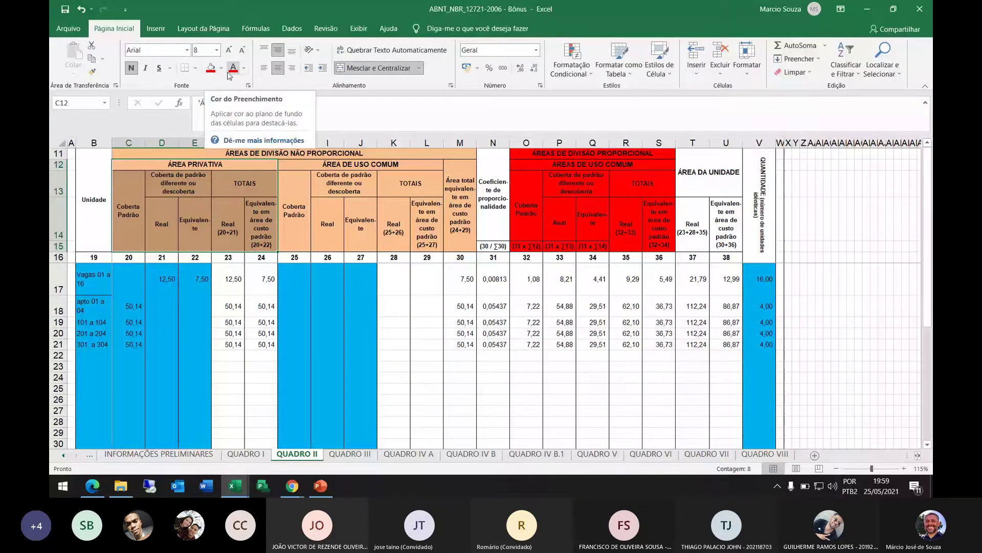
click(221, 68)
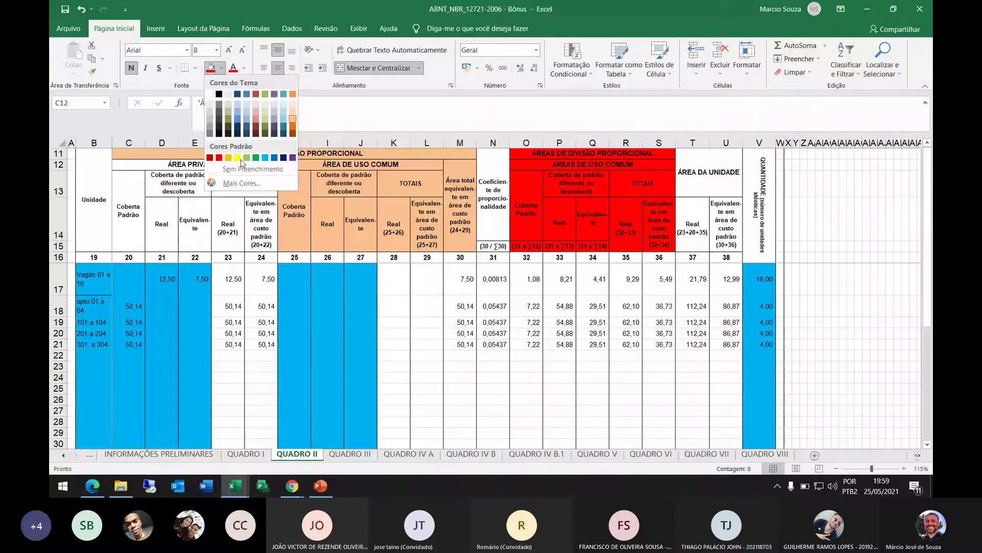
click(240, 159)
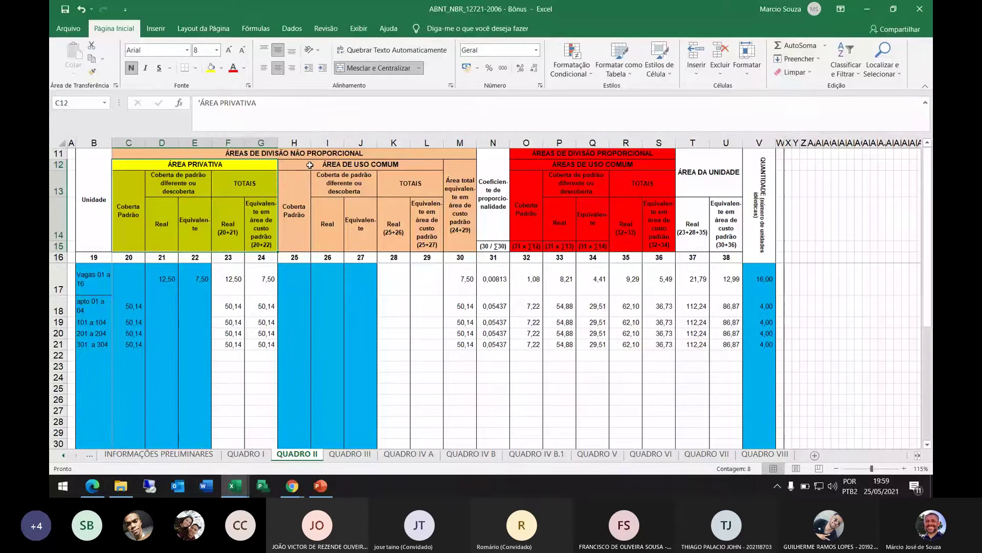
Fill the non-proportional ÁREA DE USO COMUM headings in H12:L15 with standard orange.
drag(310, 164, 319, 204)
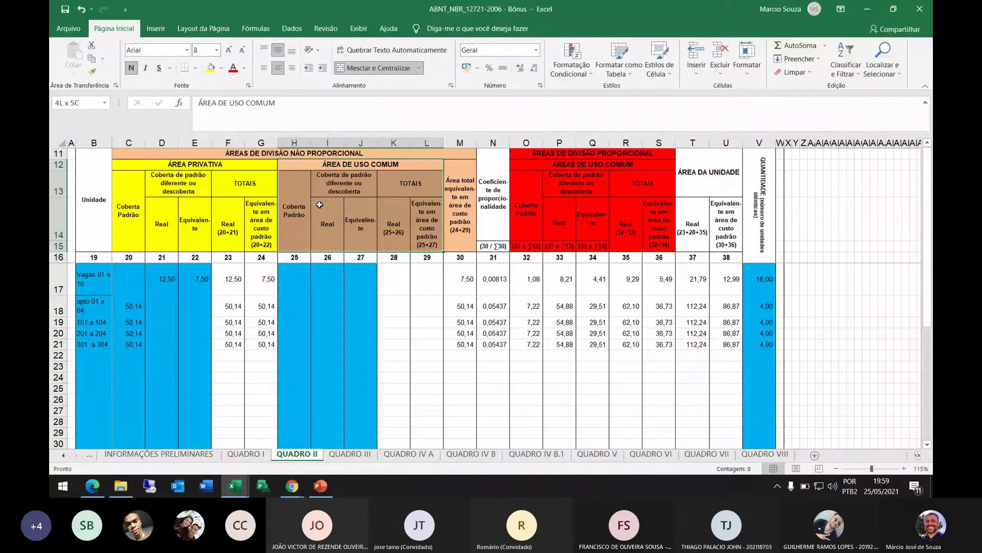
click(221, 68)
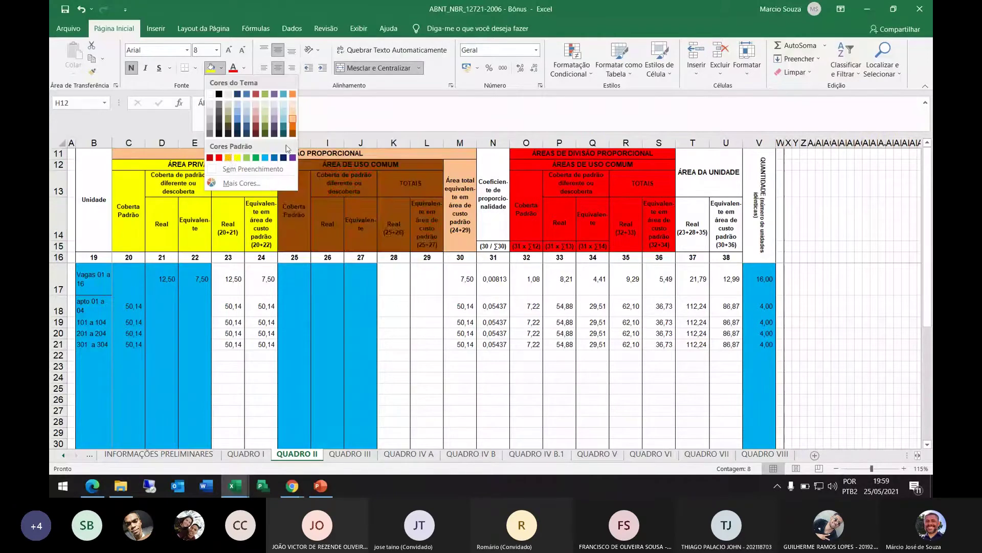
click(228, 158)
click(376, 209)
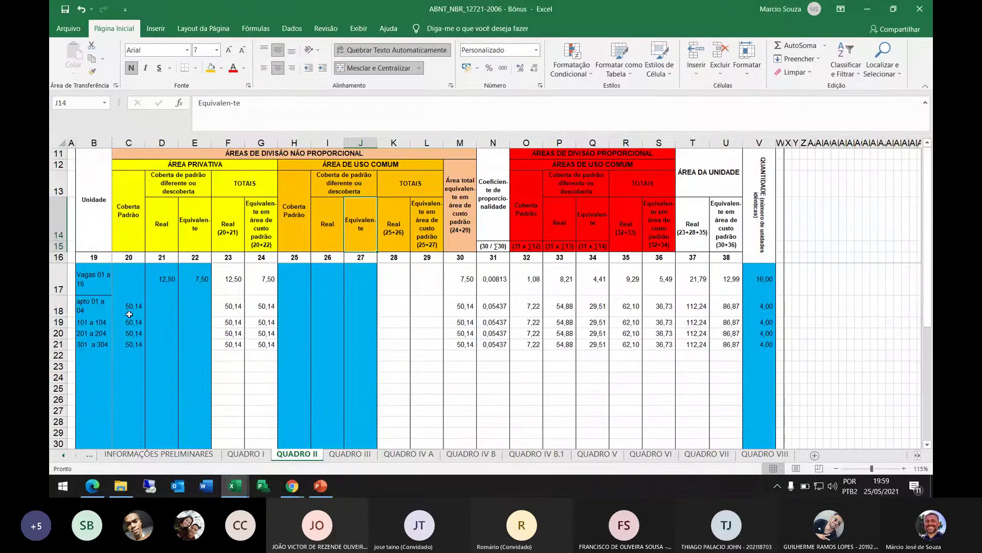
Examine the Unidade column on QUADRO II, covering the parking-space entry and each floor's apartment entries.
click(96, 171)
key(ctrl+shift+Down)
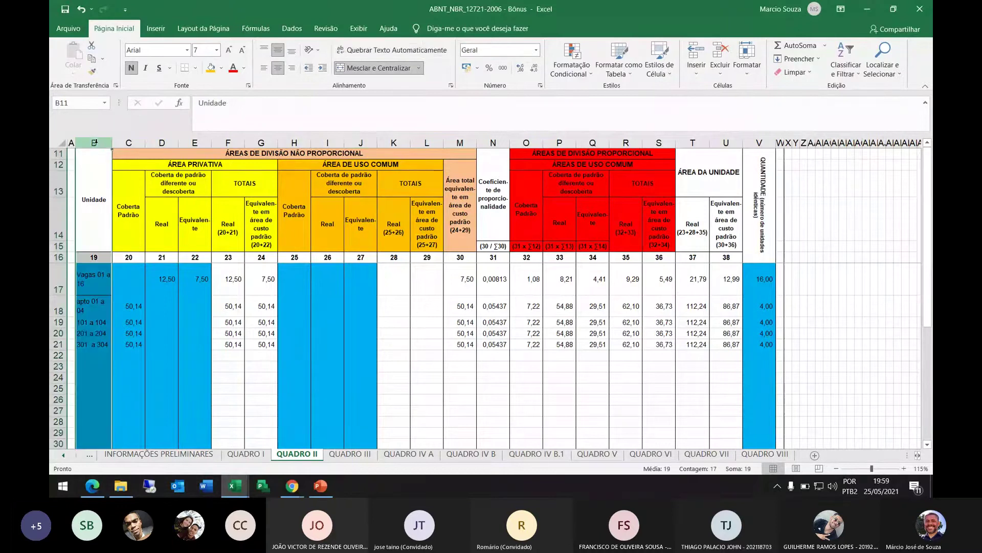
click(98, 214)
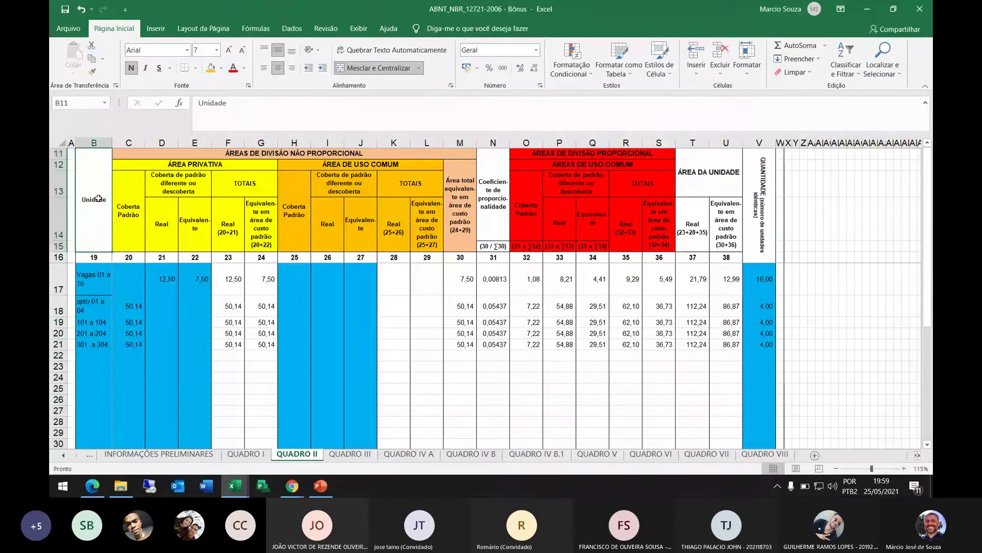
drag(98, 218, 91, 355)
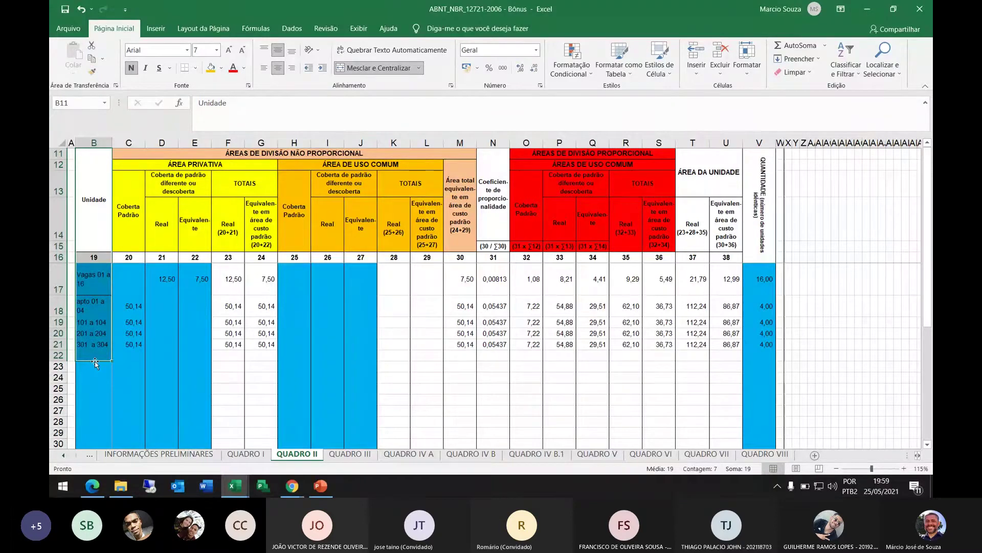
click(97, 379)
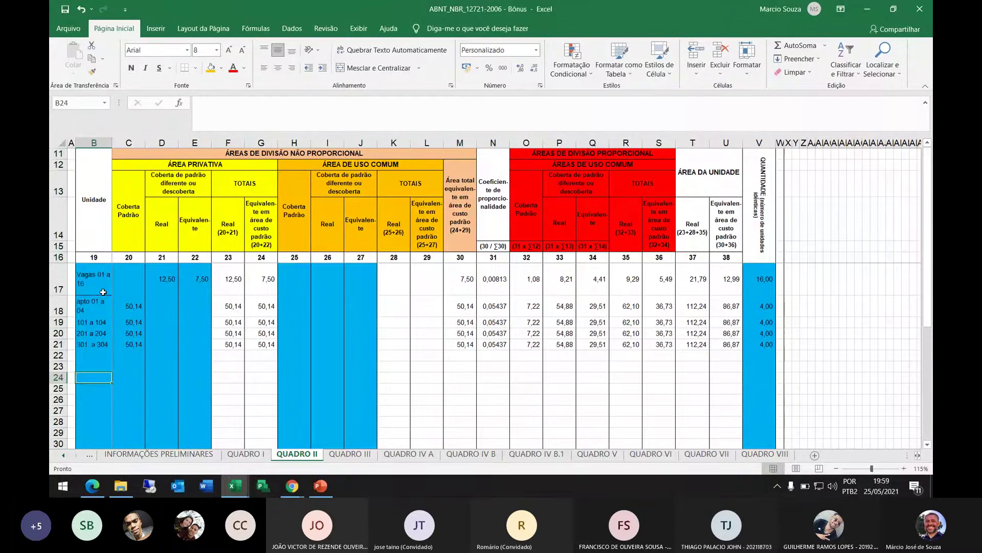
click(96, 279)
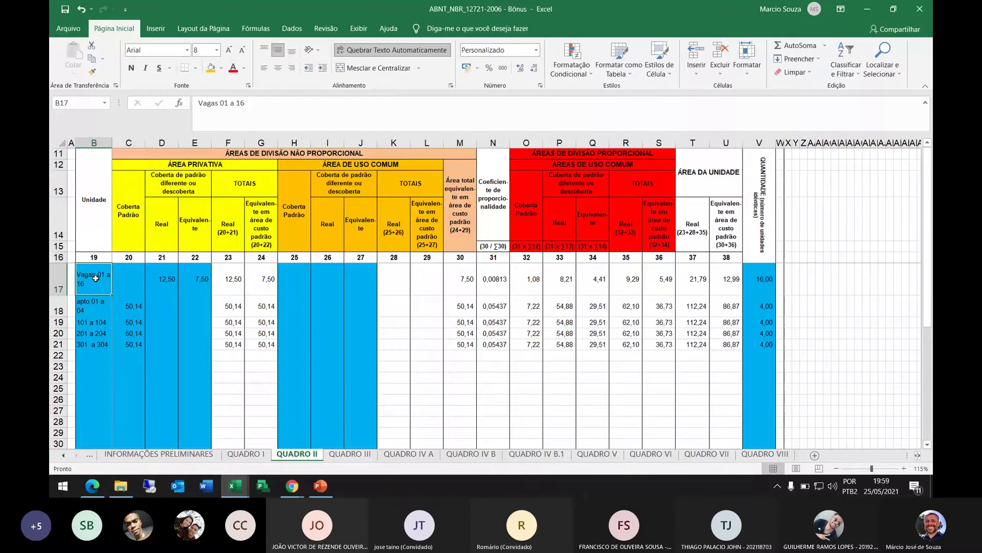
key(Down)
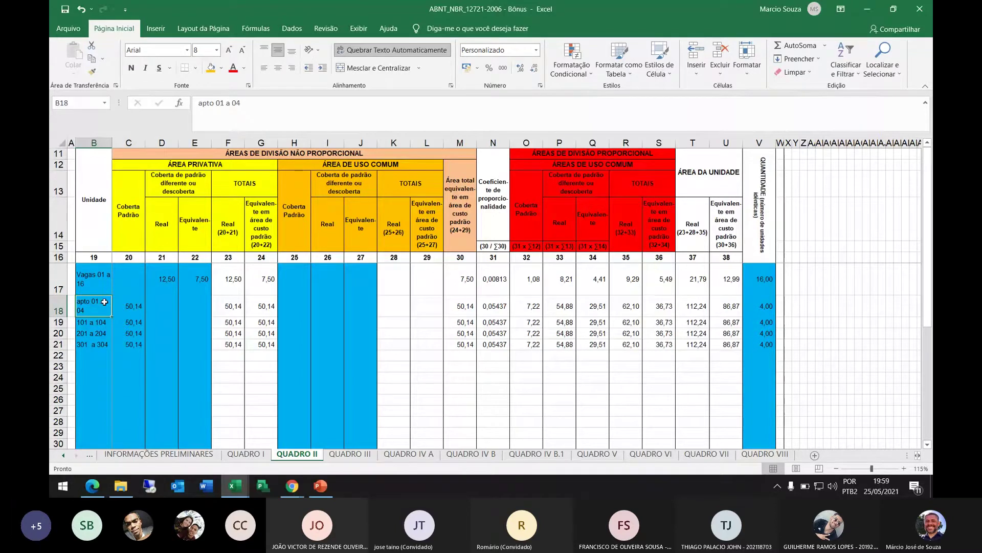
key(Down)
key(Up)
click(93, 326)
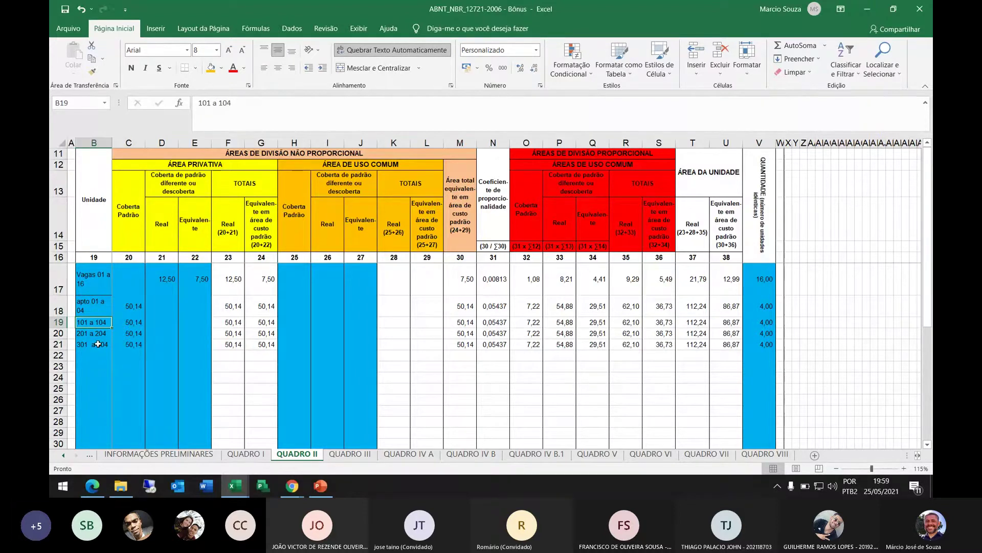
click(98, 344)
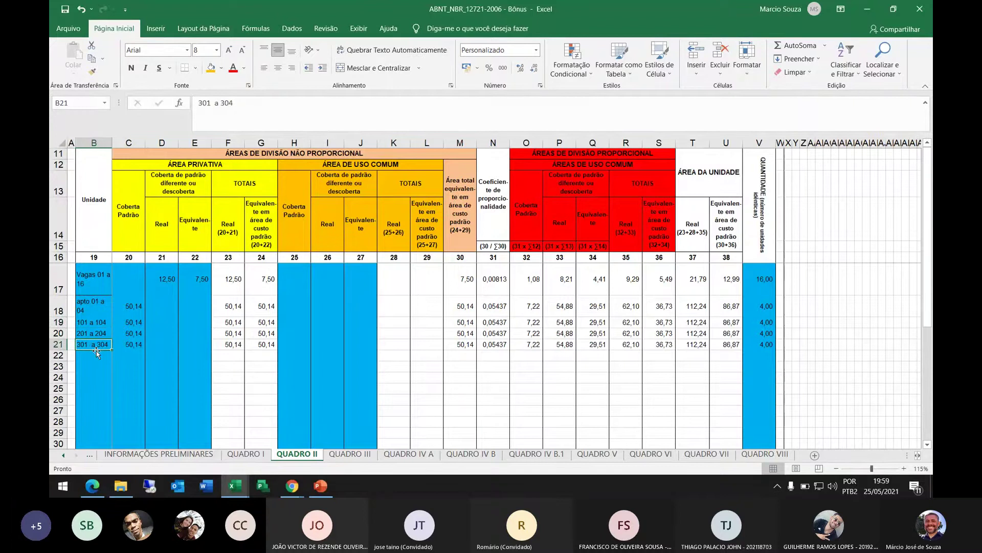
click(94, 377)
click(99, 346)
click(93, 321)
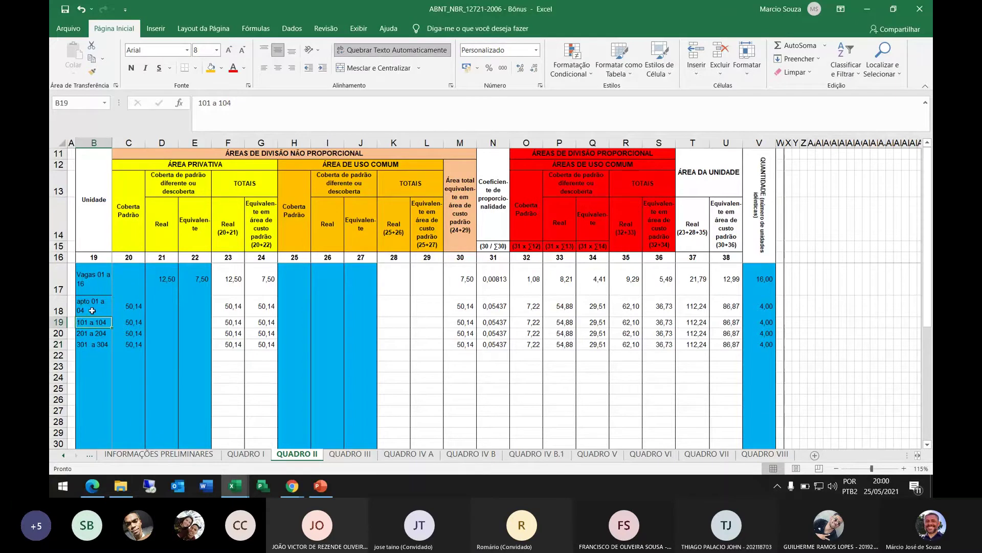
click(89, 305)
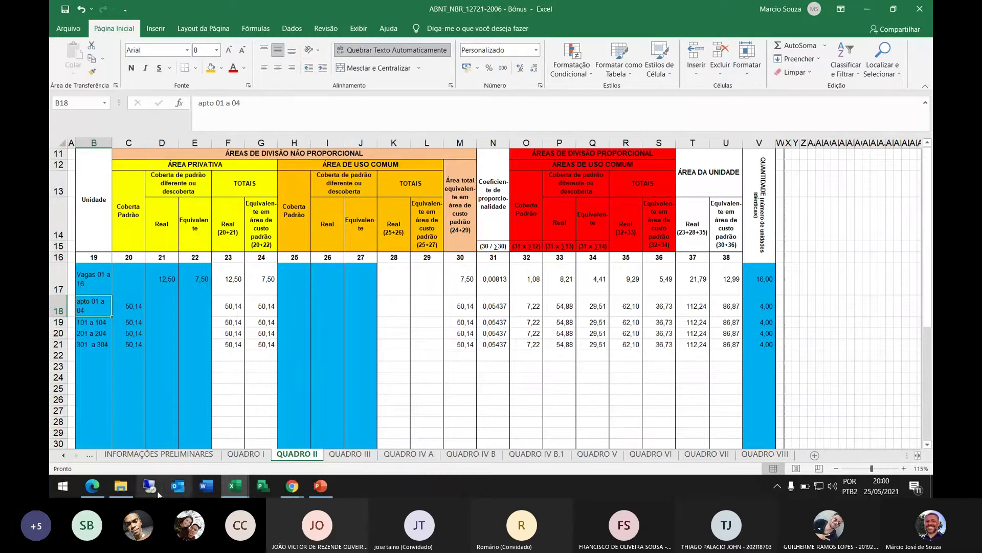
Switch to the 03 Morar bem sem cotas PDF in Edge and examine the four apartment layouts on the type floor.
click(96, 486)
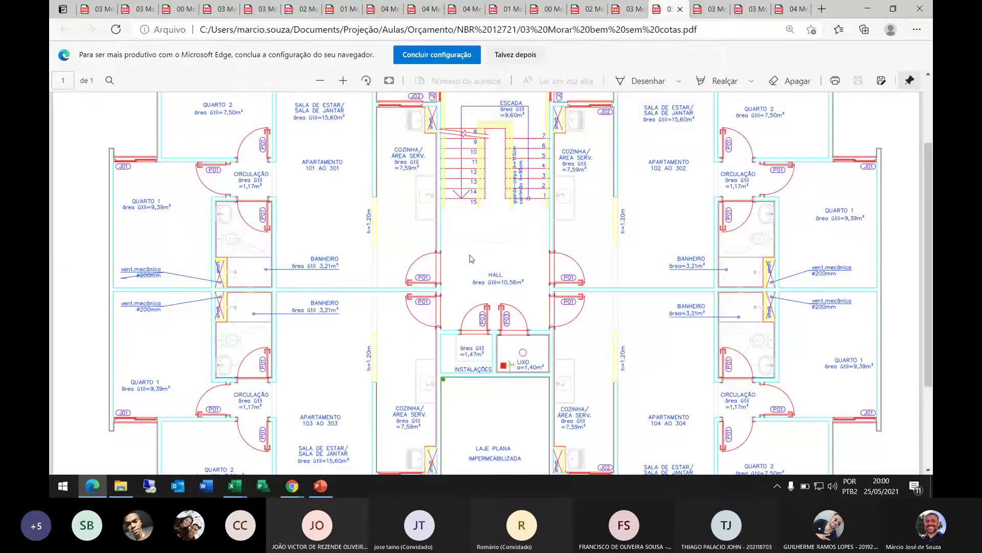
scroll(471, 258, down, 3)
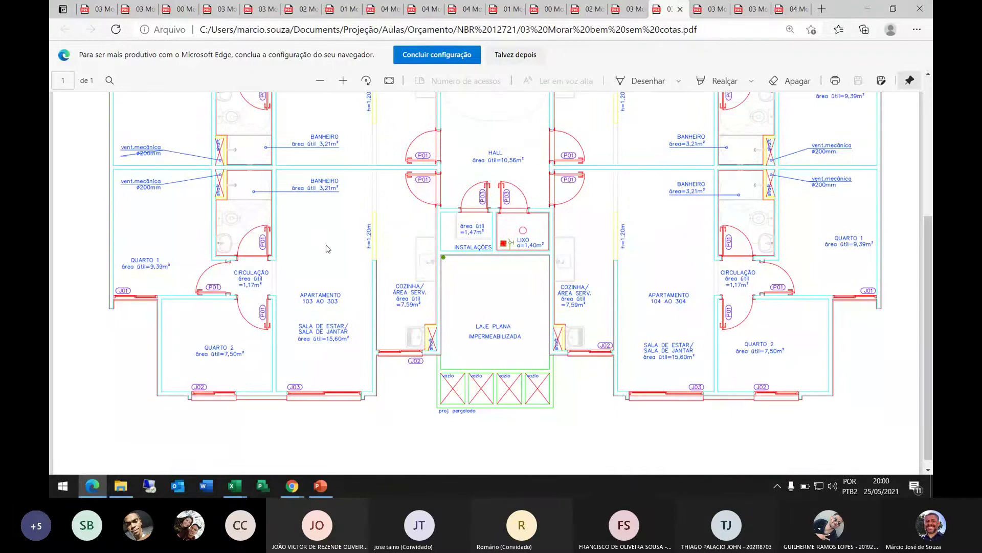
scroll(309, 177, up, 3)
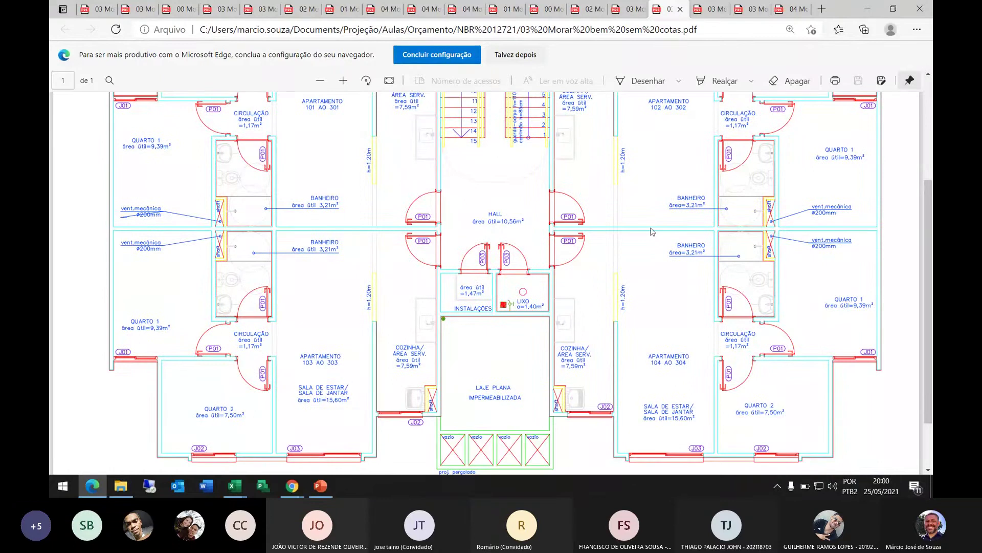
scroll(653, 231, up, 2)
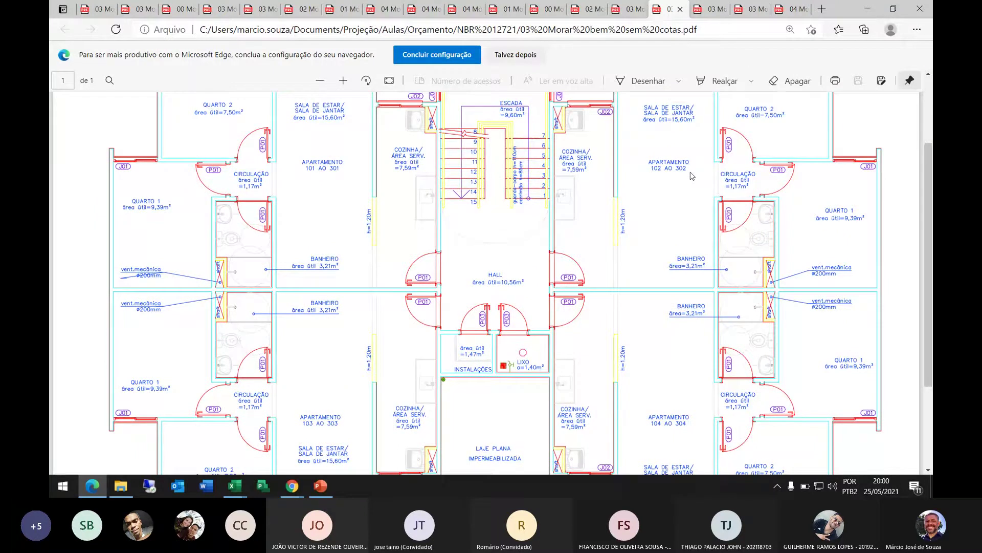
scroll(397, 206, down, 2)
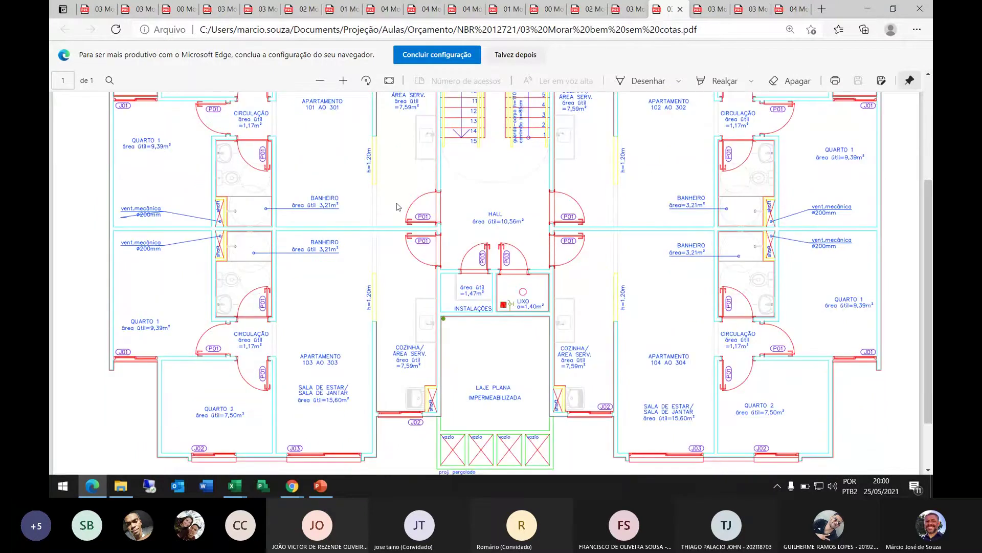
scroll(397, 207, down, 2)
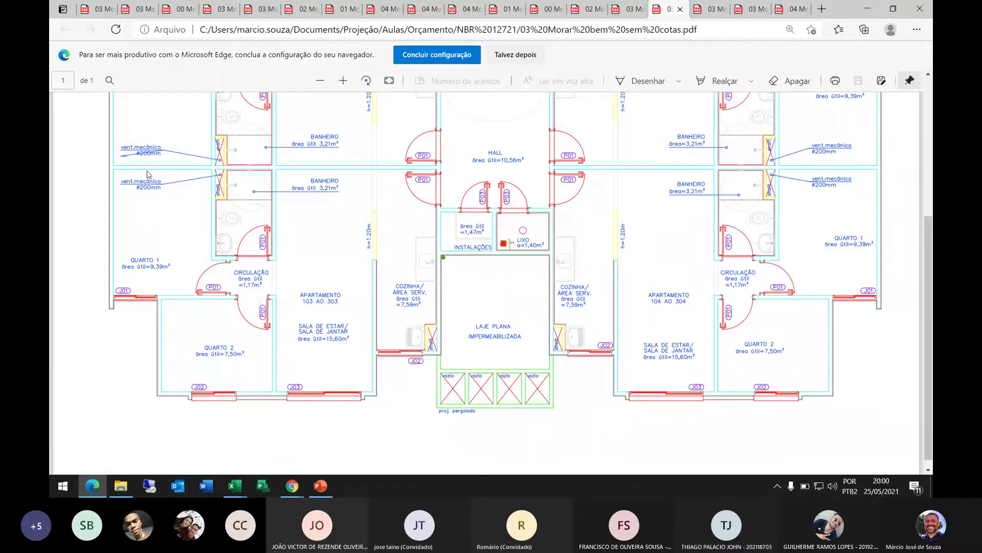
Examine close-up the walls of apartments 103 AO 303 around QUARTO 1, the kitchen, the neighbouring apartment and the hall.
scroll(147, 174, up, 5)
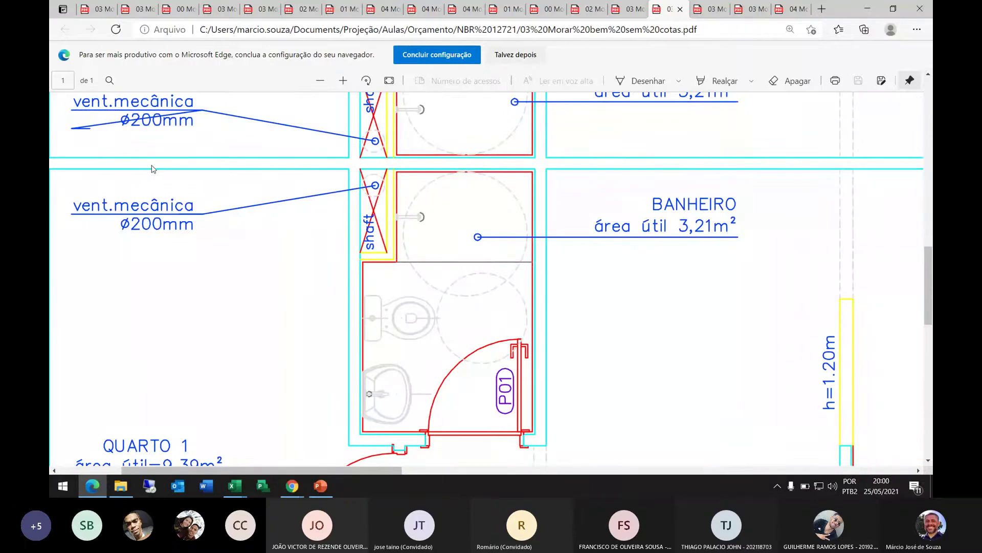
scroll(151, 168, down, 2)
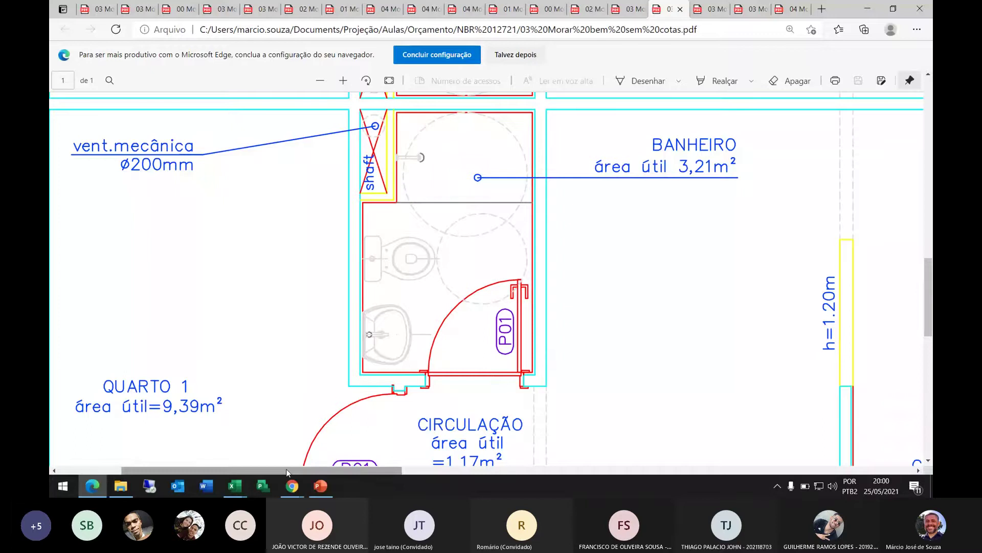
drag(287, 472, 225, 472)
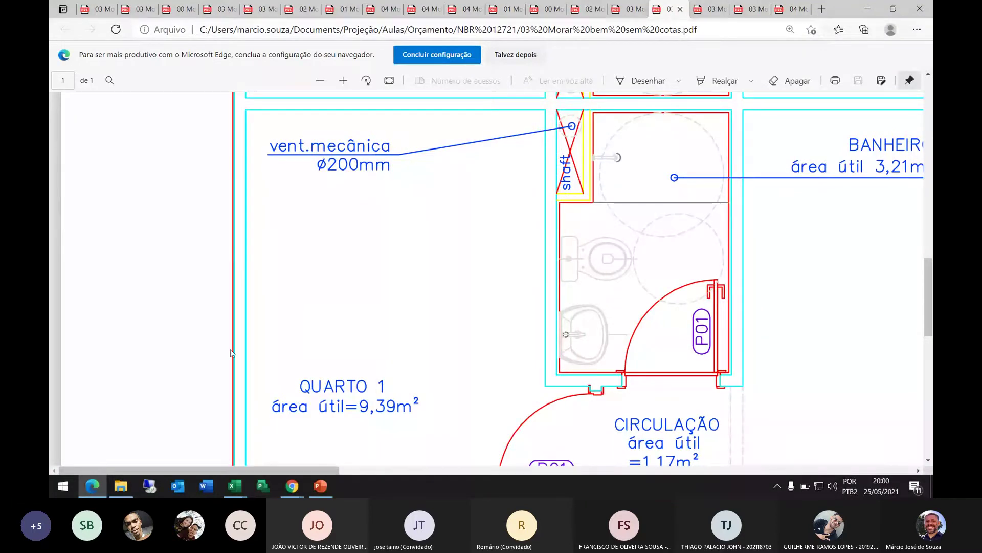
scroll(233, 397, down, 3)
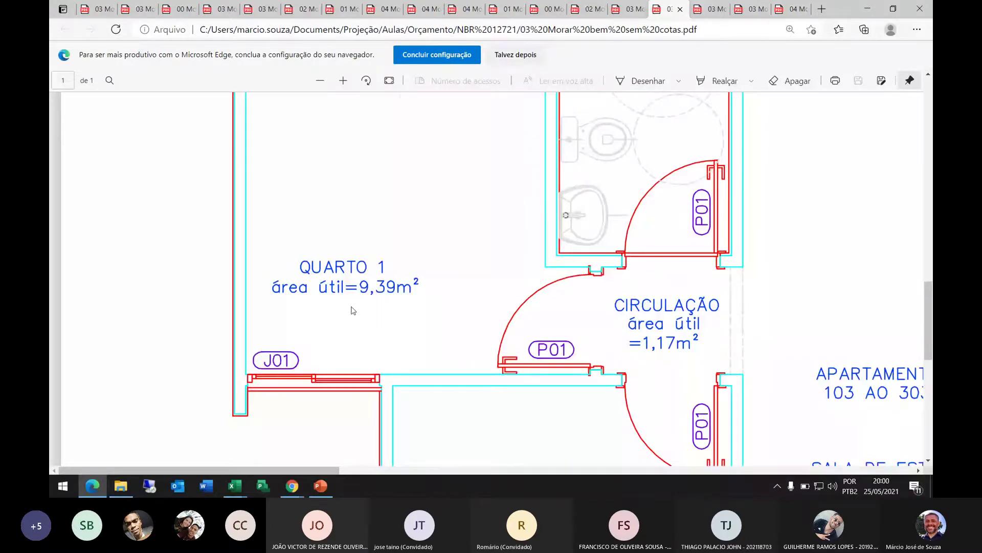
drag(284, 470, 487, 471)
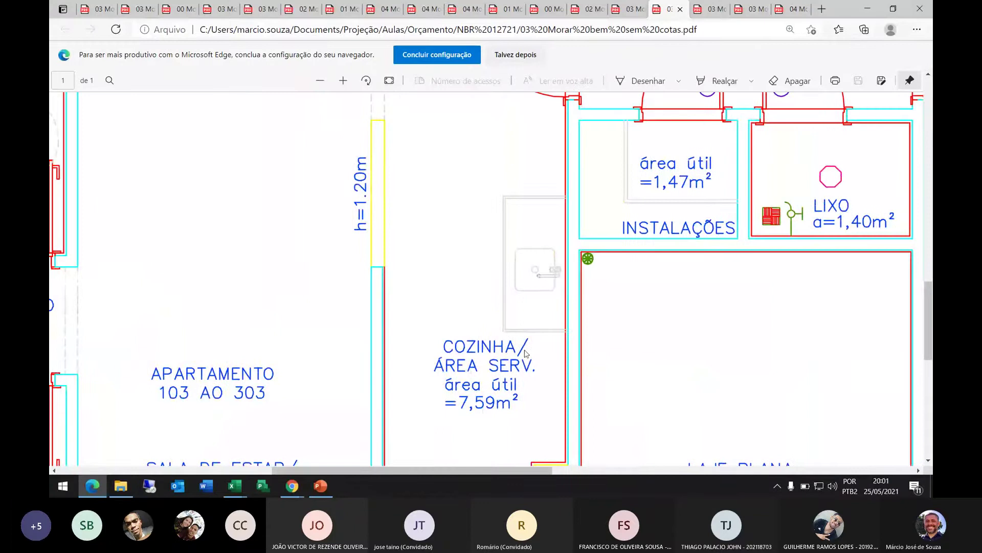
scroll(525, 353, up, 5)
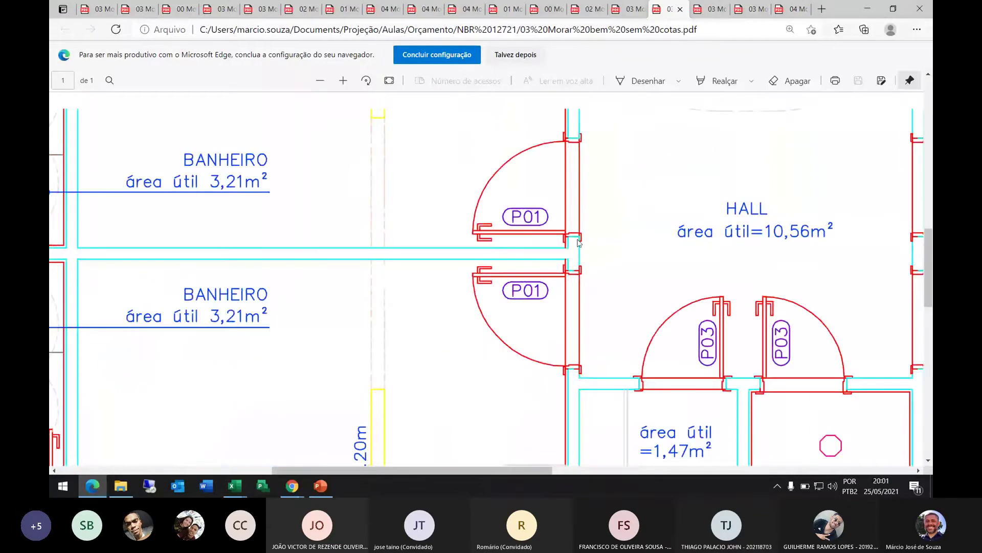
scroll(574, 336, up, 1)
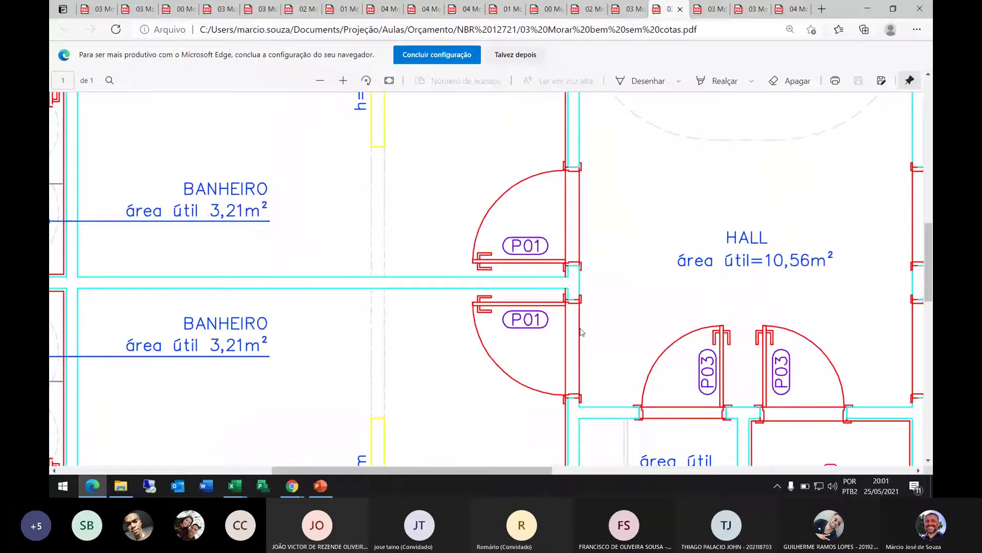
scroll(268, 279, down, 2)
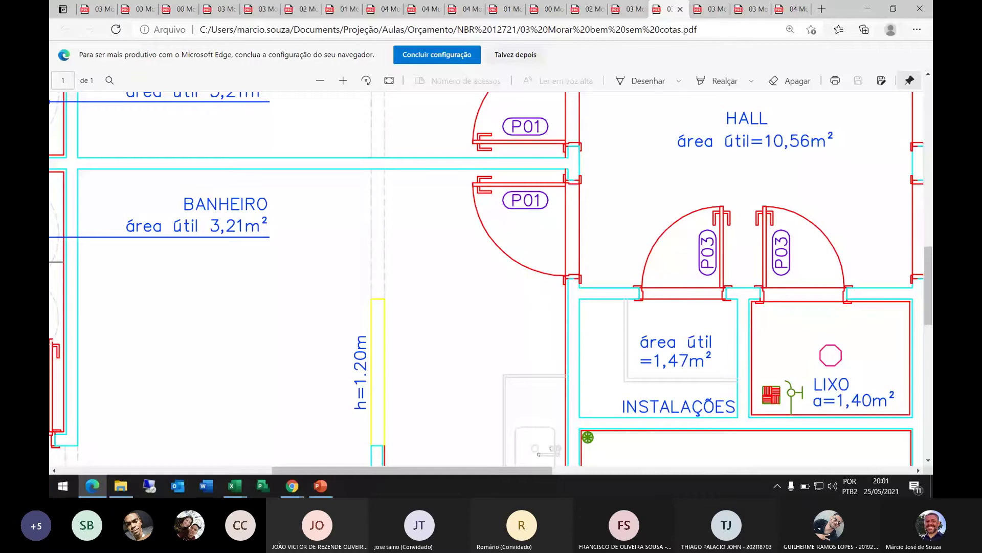
Return to the Bônus workbook in Excel and review the apartments' private Coberta Padrão areas in C18:C21 of QUADRO II.
click(236, 486)
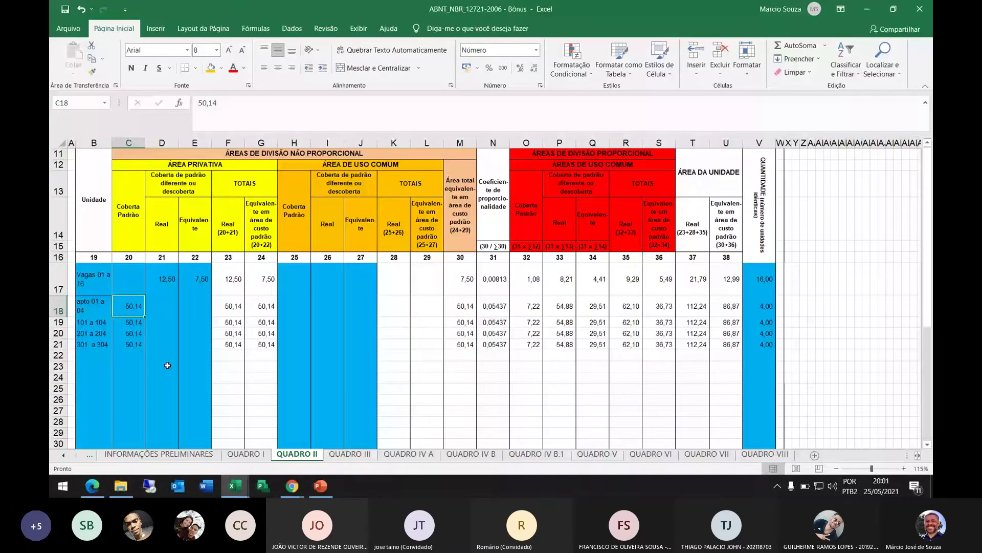
key(Down)
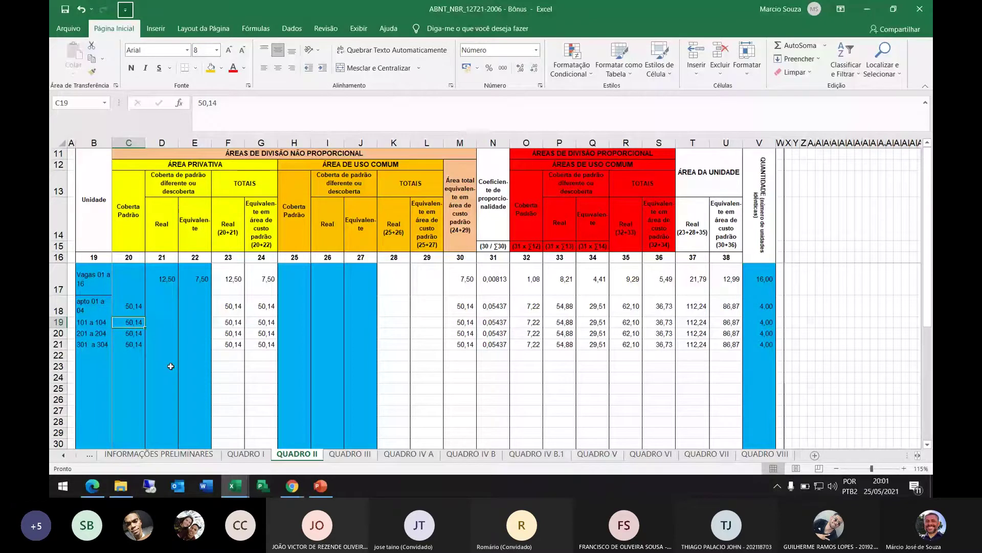
key(Down)
key(Down)
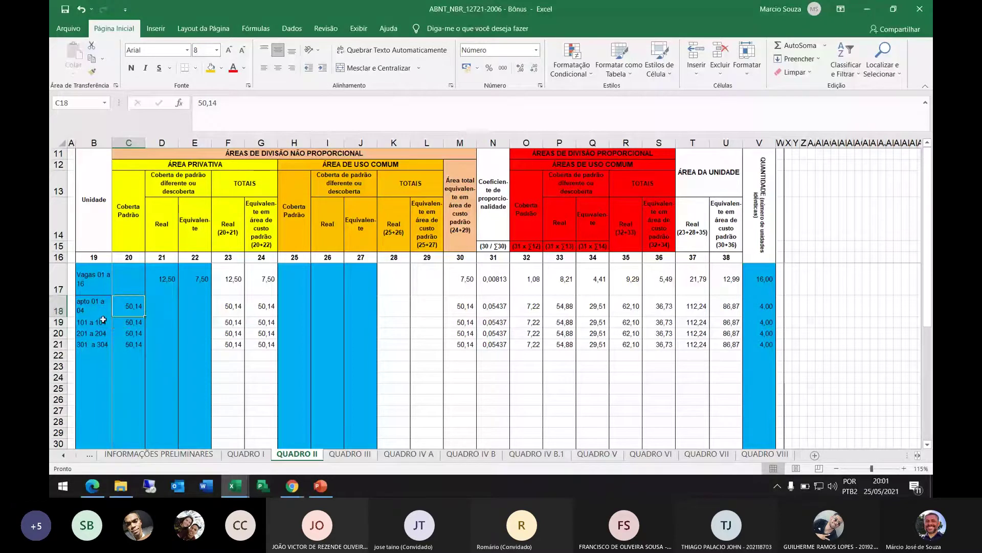
Review the ÁREA PRIVATIVA and Coberta Padrão headings on QUADRO II against the apartments' areas in C18:C21.
click(131, 304)
click(128, 210)
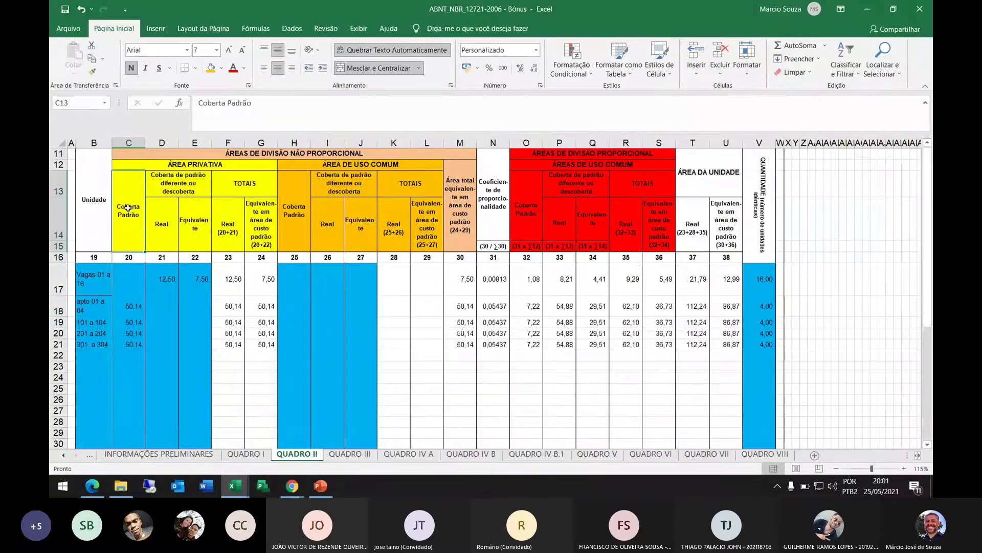
click(195, 162)
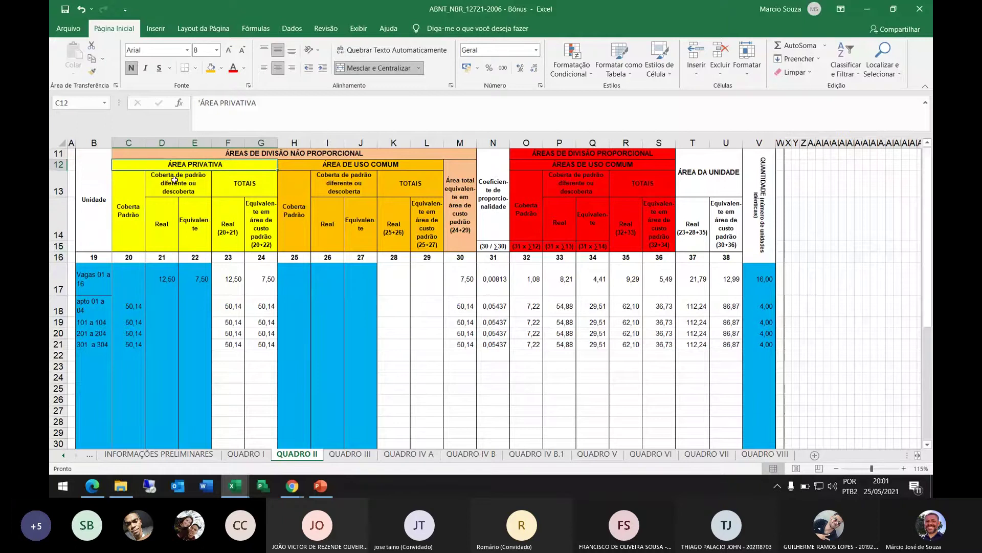
click(131, 222)
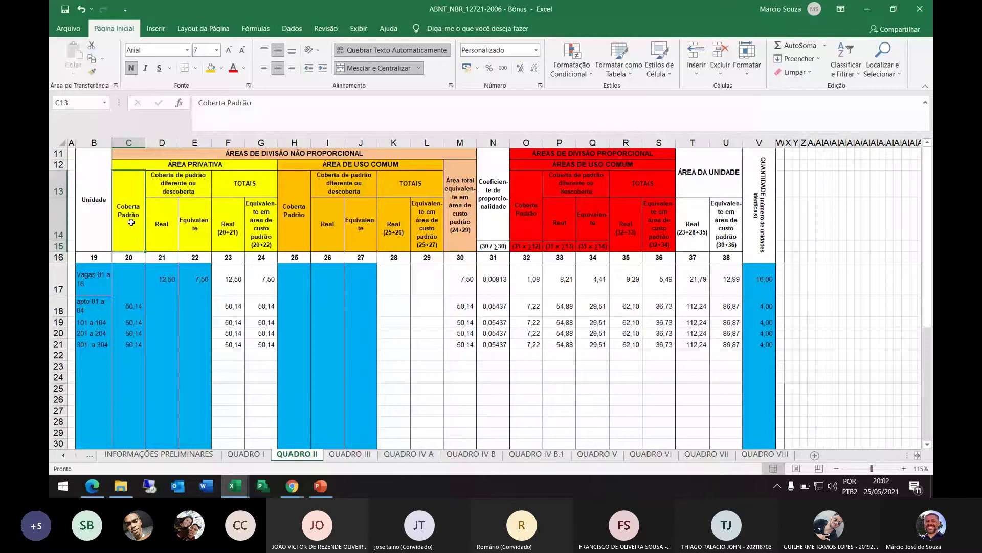
drag(131, 306, 131, 344)
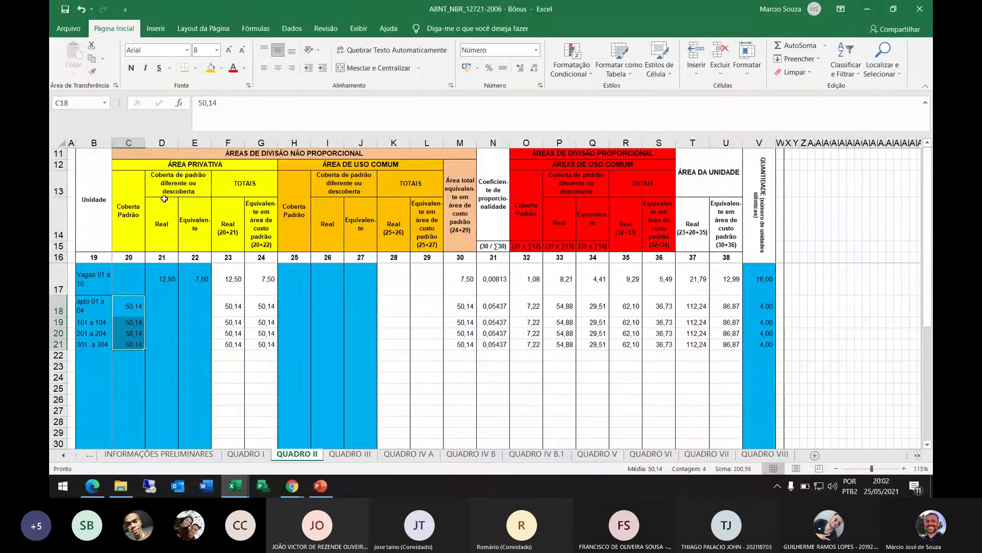
Examine the private Coberta de padrão diferente ou descoberta heading and the parking spaces' Real and Equivalente areas in D17 and E17.
click(177, 176)
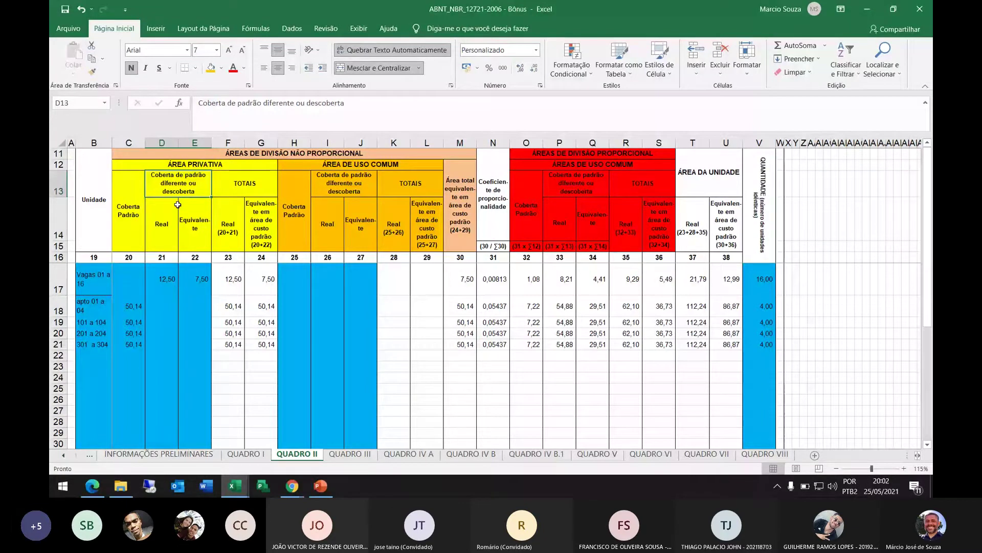
click(177, 205)
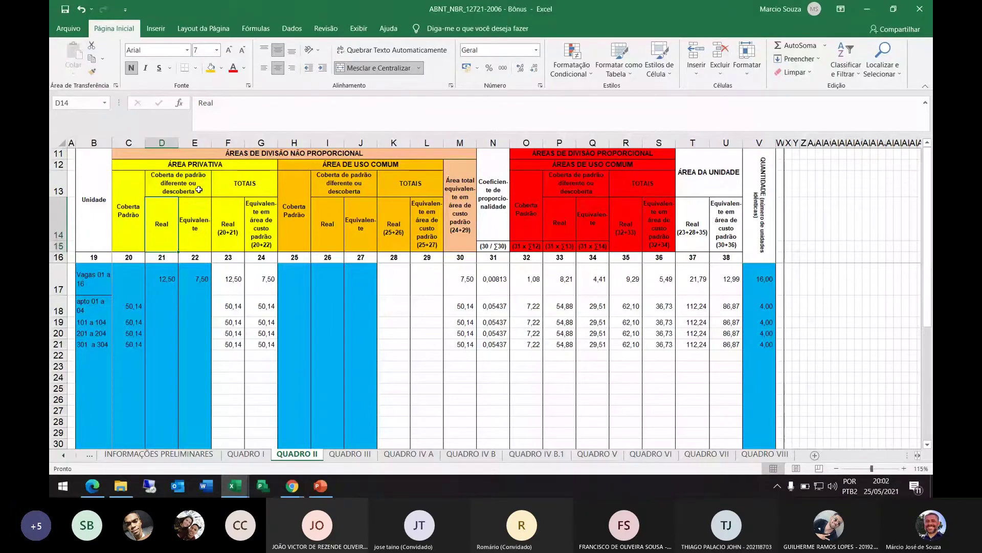
click(170, 279)
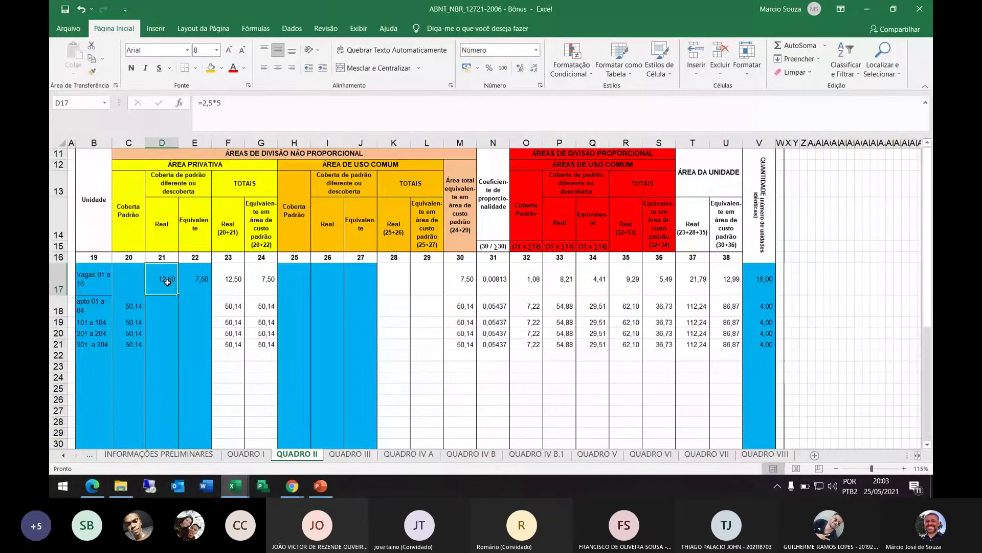
key(Right)
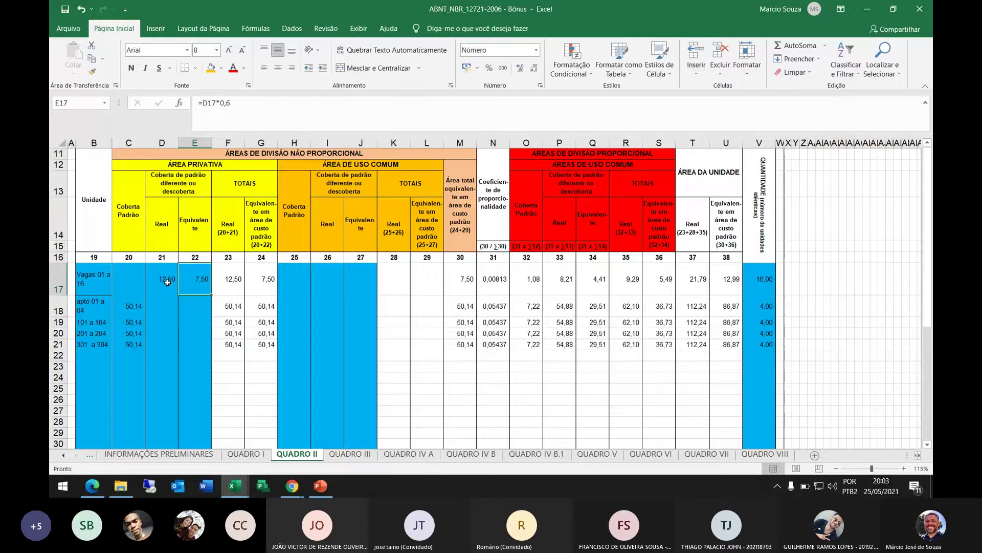
key(Return)
key(alt)
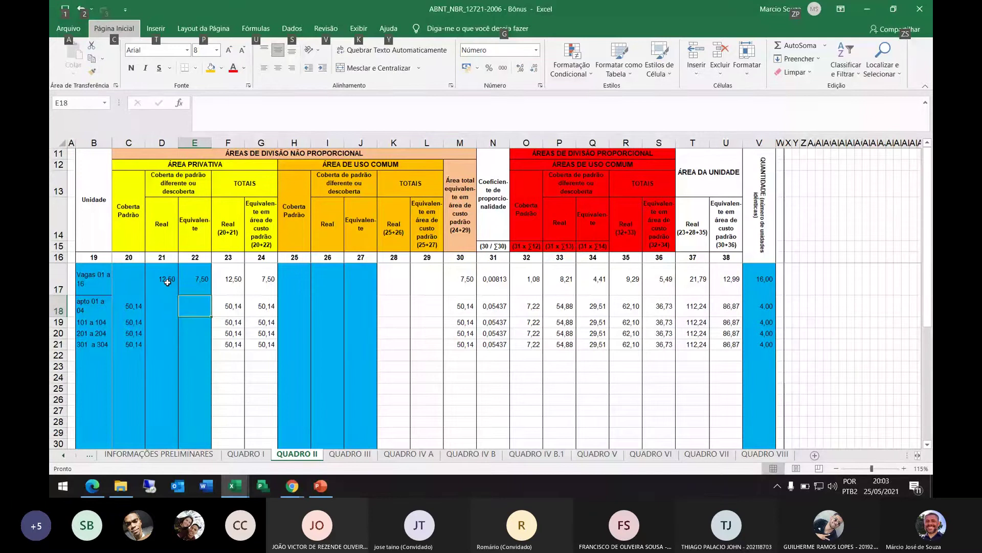
key(Escape)
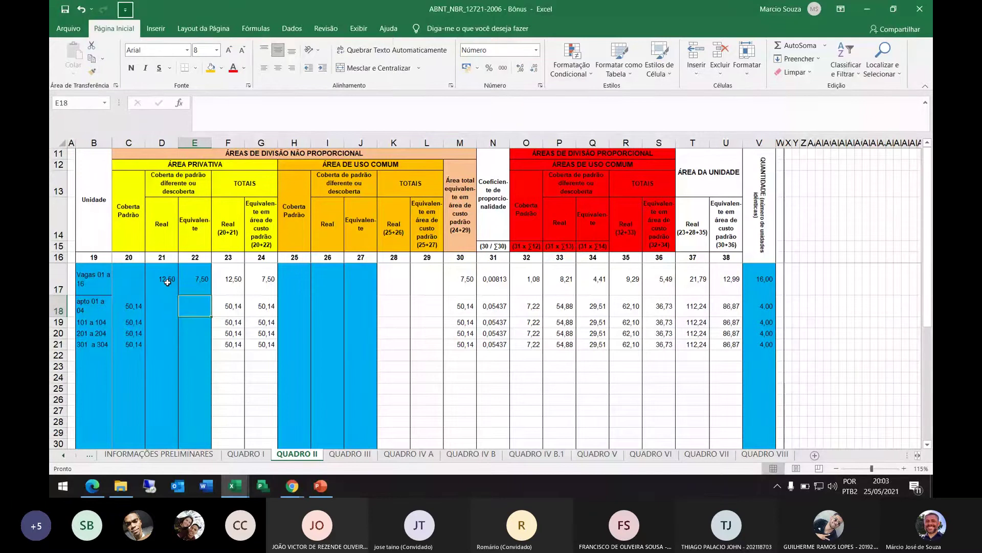
Check how the parking spaces' Equivalente area in E17 derives from D17, comparing it with the apartments' E18 cell.
click(189, 279)
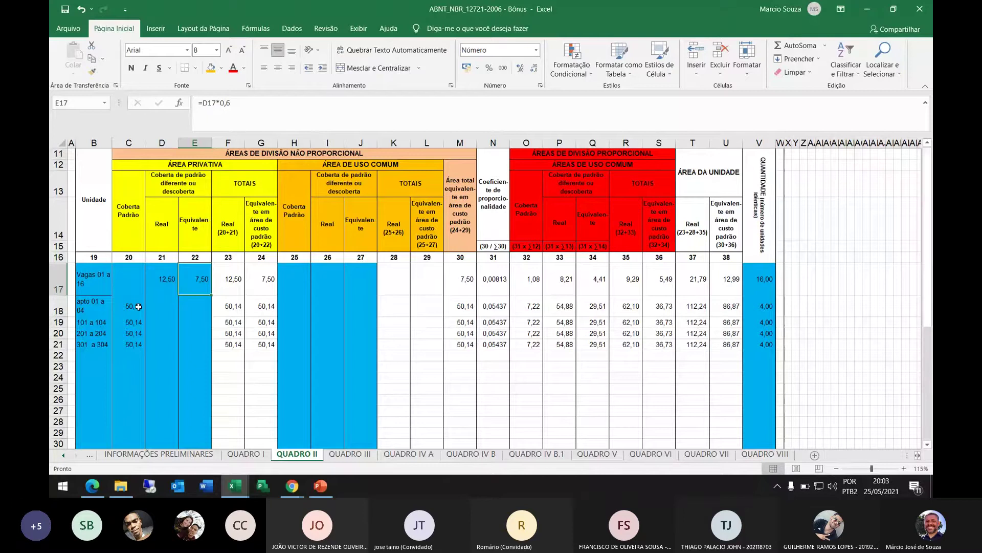
key(Down)
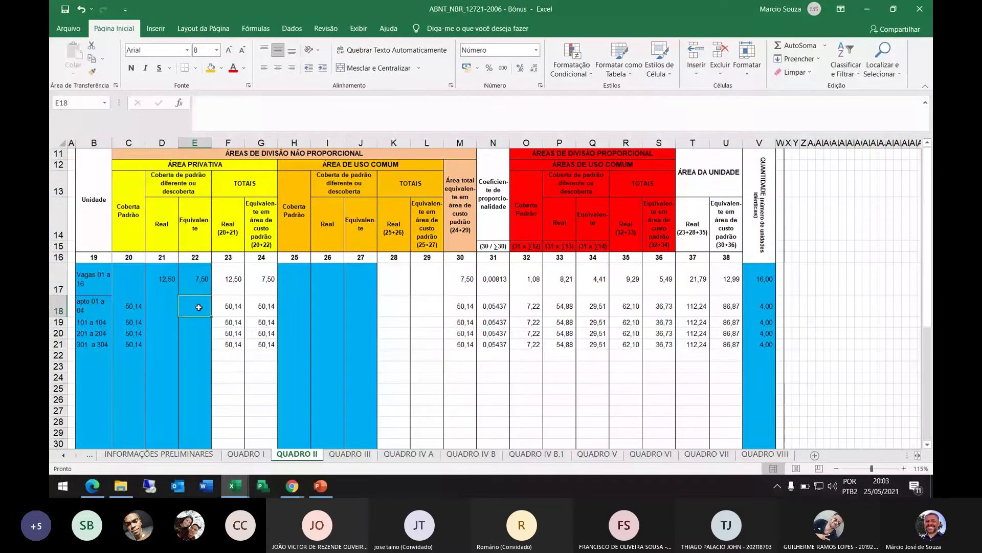
click(204, 281)
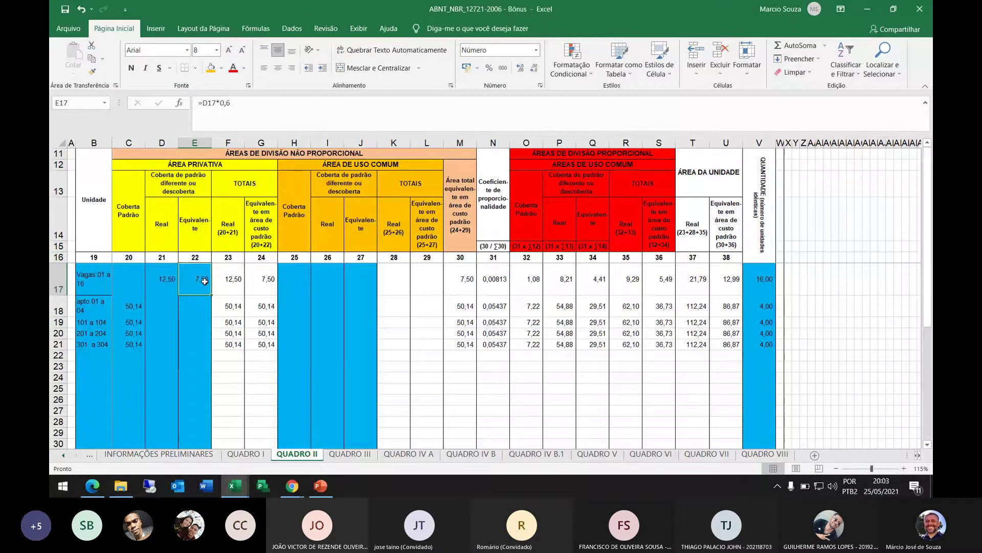
key(Down)
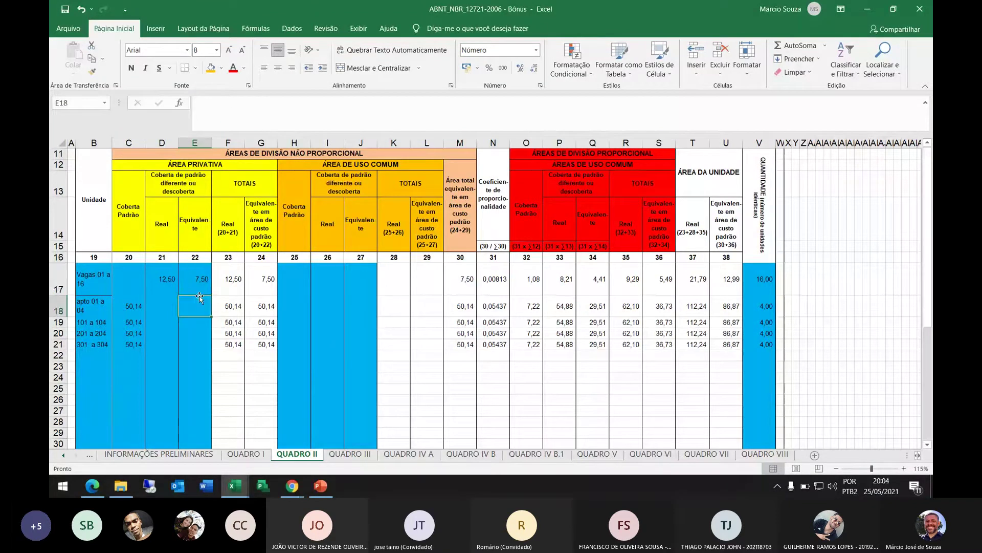
click(199, 285)
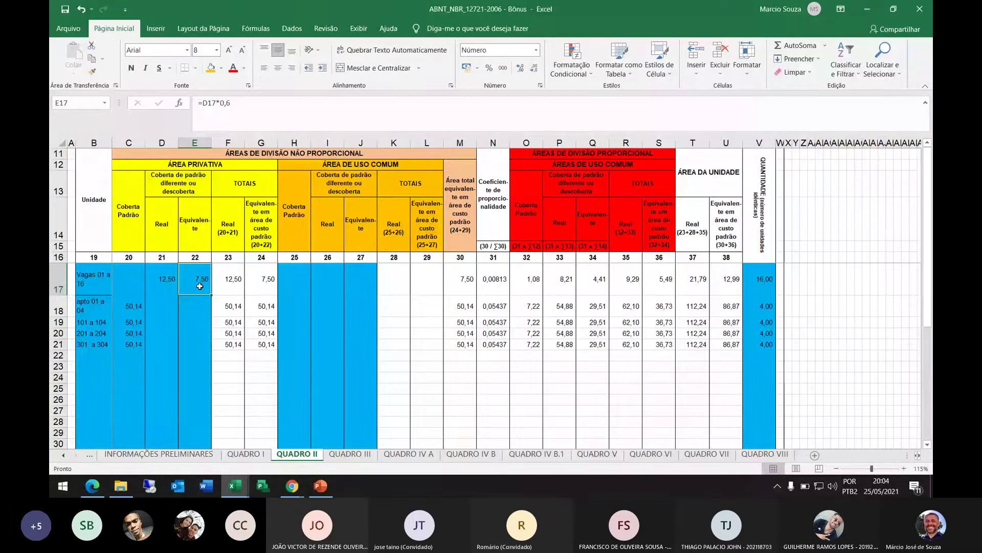
key(Left)
key(Right)
click(195, 304)
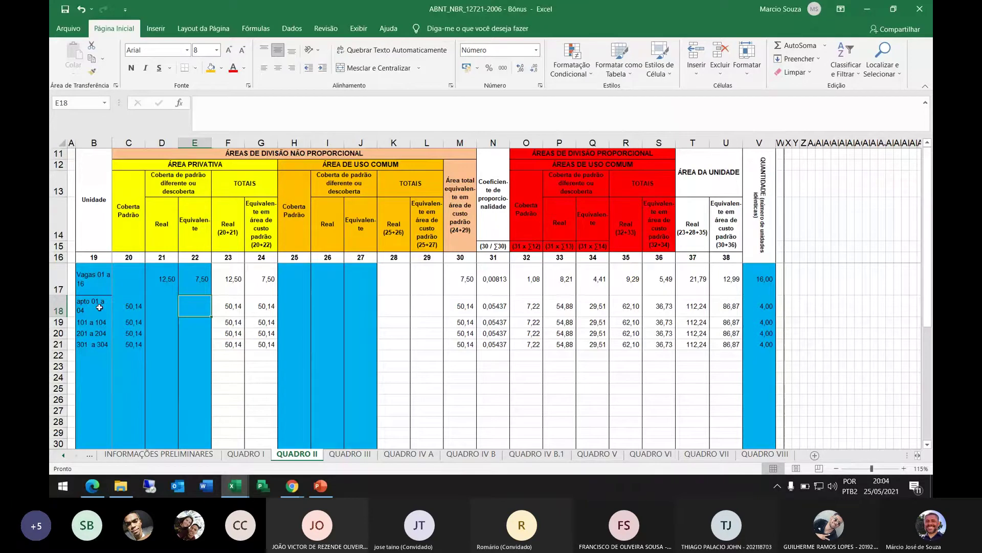
Fill the apto 01 a 04 quantity cell V18 with orange, review the row's unit and area, and undo the fill.
click(132, 310)
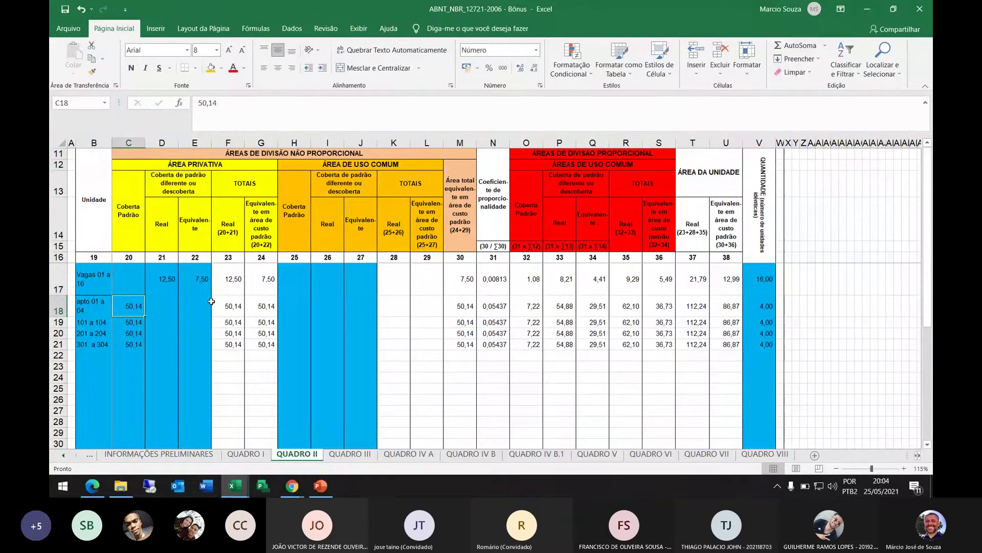
click(764, 306)
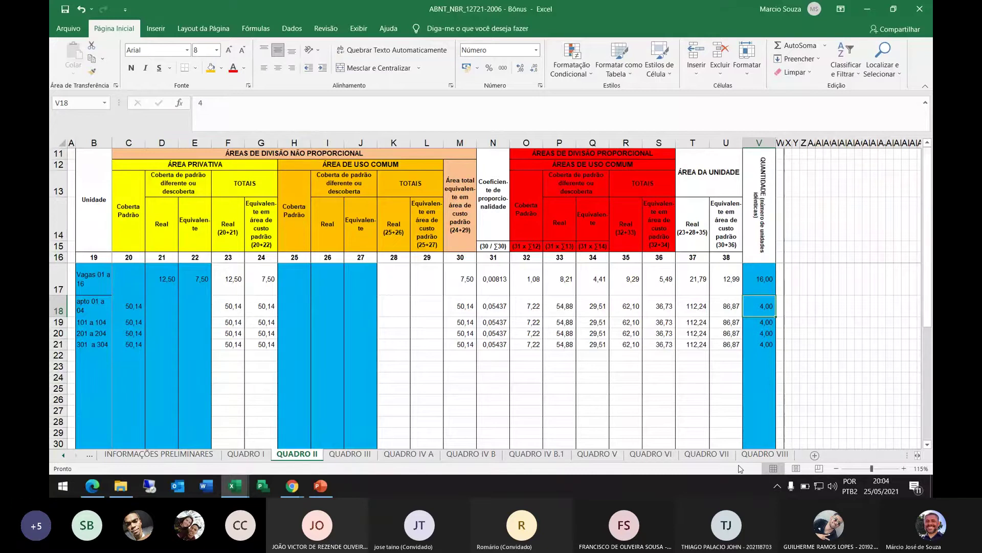
click(211, 67)
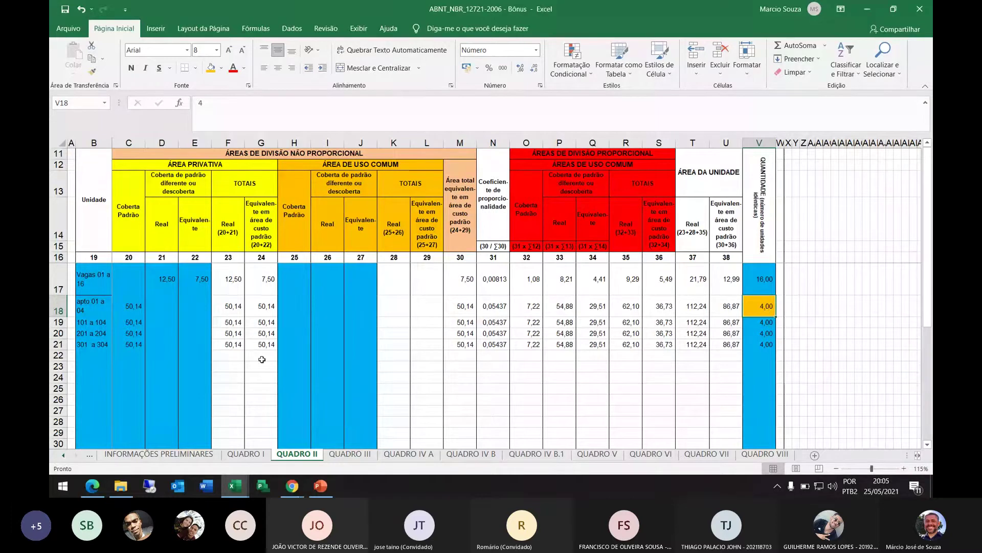
click(92, 307)
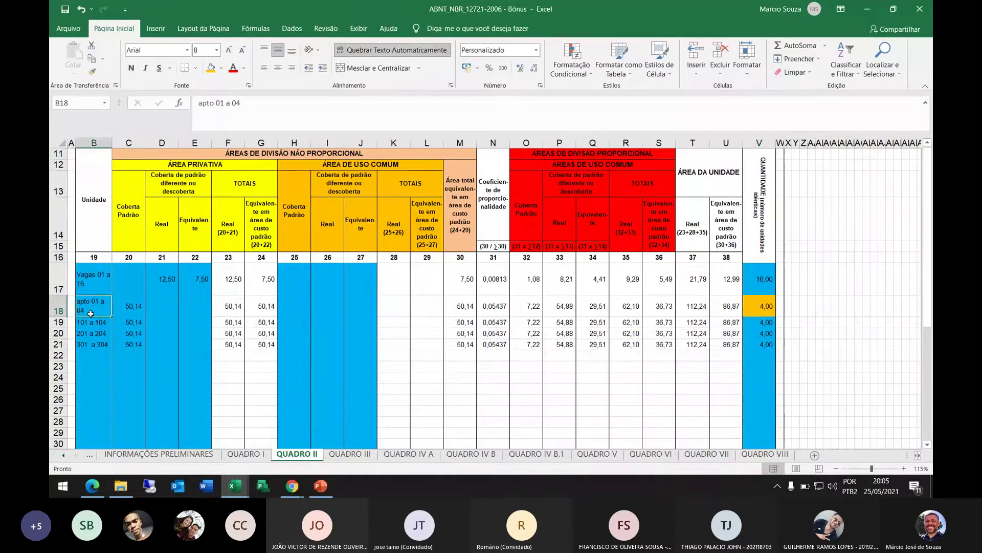
click(134, 309)
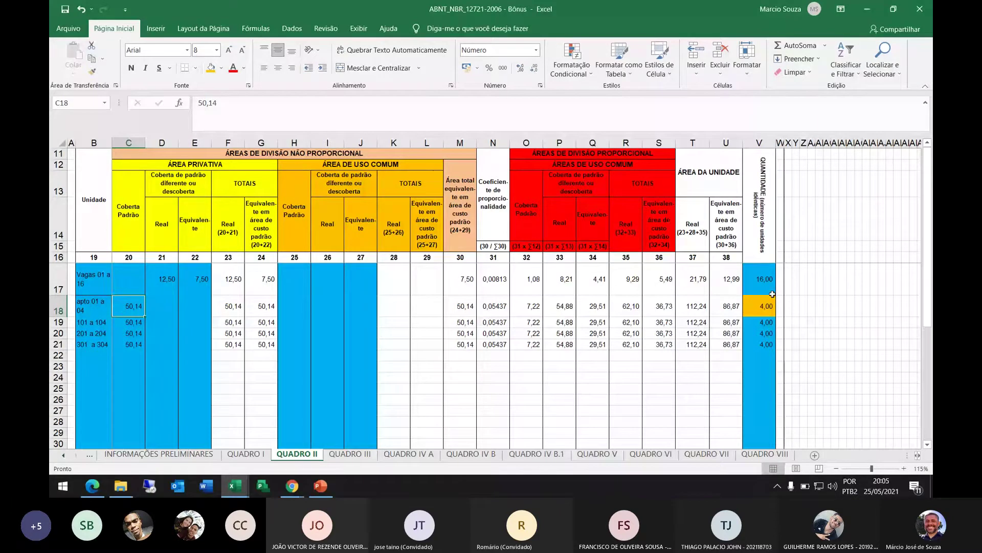
click(759, 306)
key(ctrl+z)
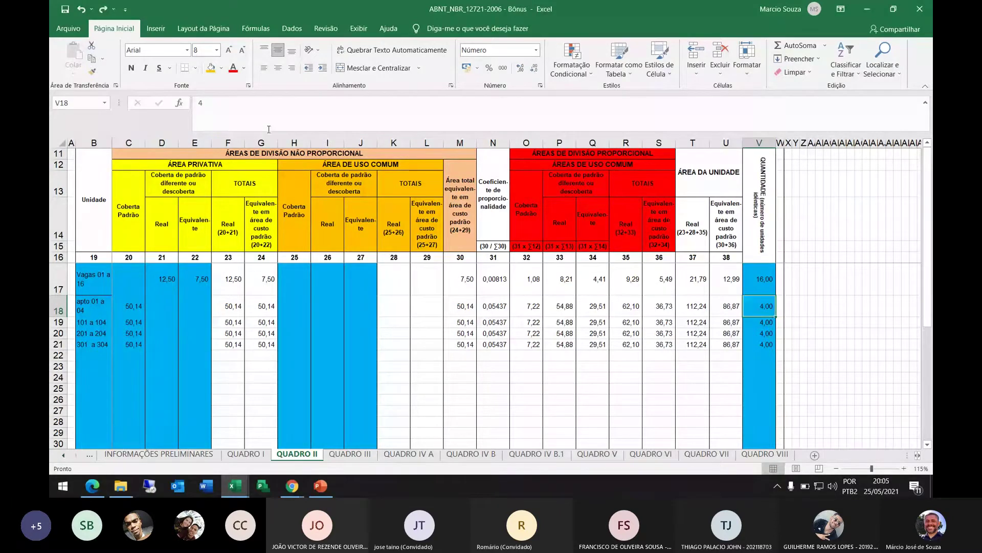
Review the private-area columns 20 to 22, using C18 for apartments and D17 and E17 for parking spaces.
click(128, 306)
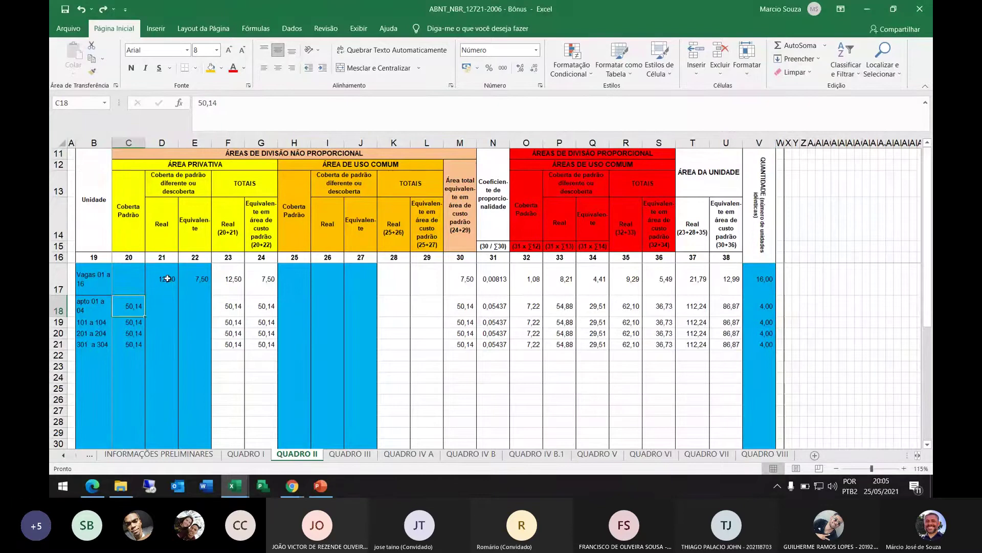
click(168, 279)
click(198, 267)
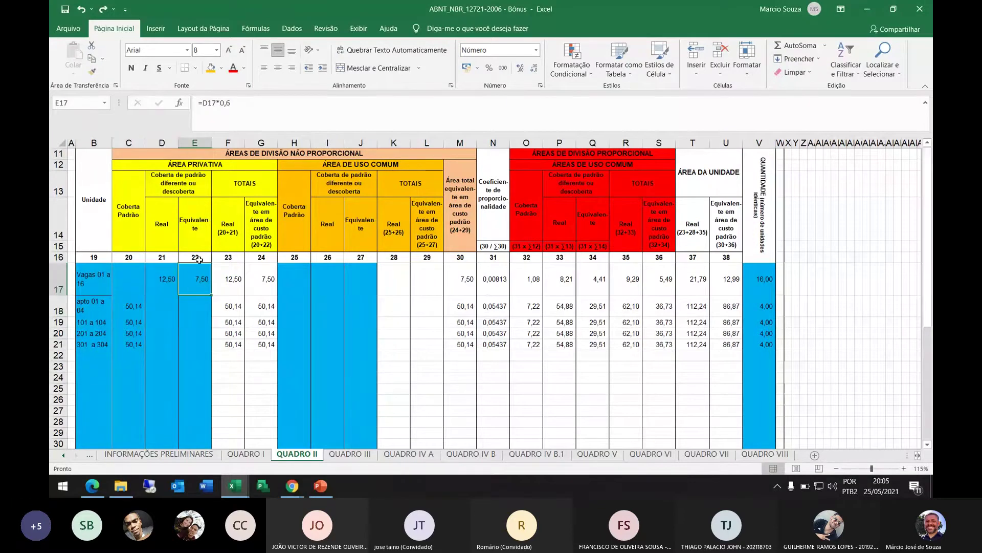
click(198, 259)
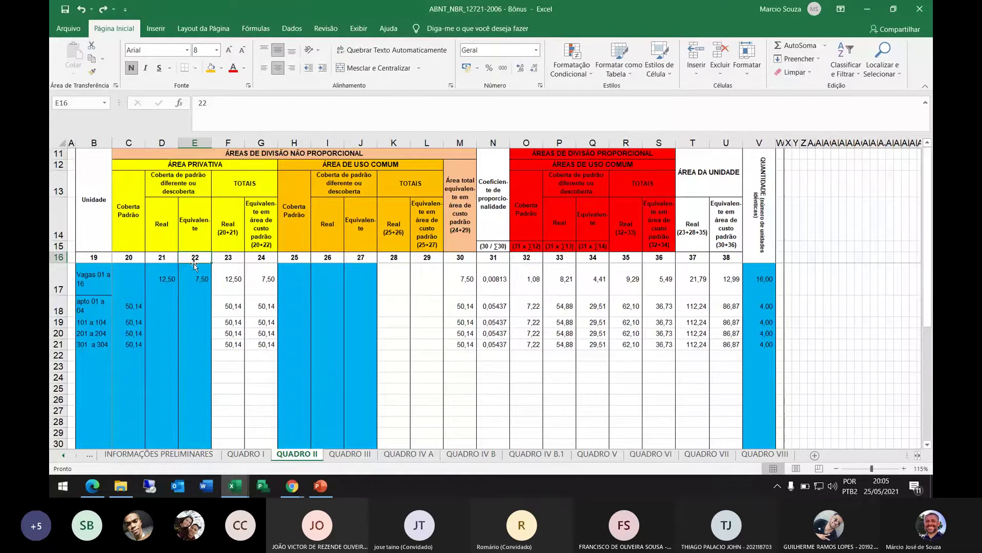
Examine how the private Real total in column 23 combines columns 20 and 21 for the parking-space row.
click(233, 257)
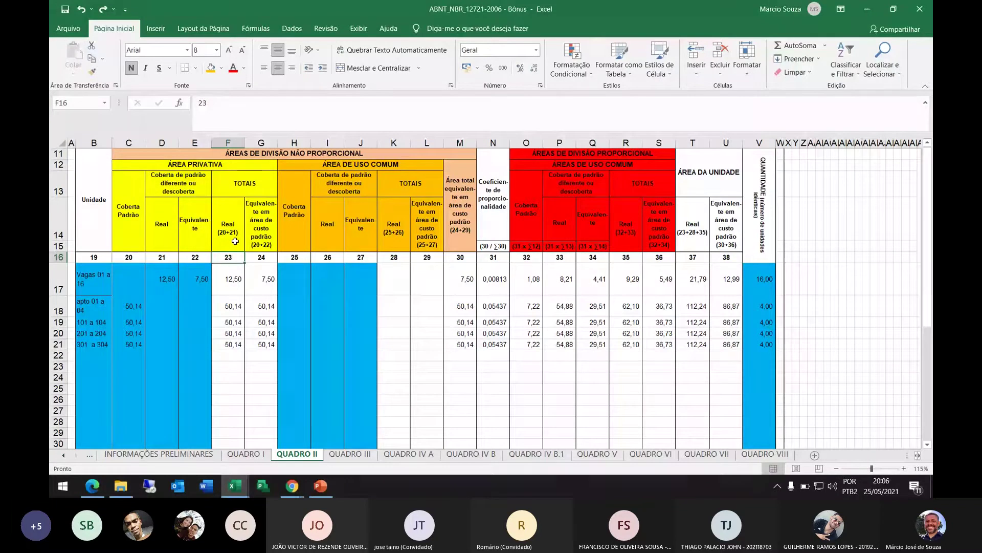
click(129, 276)
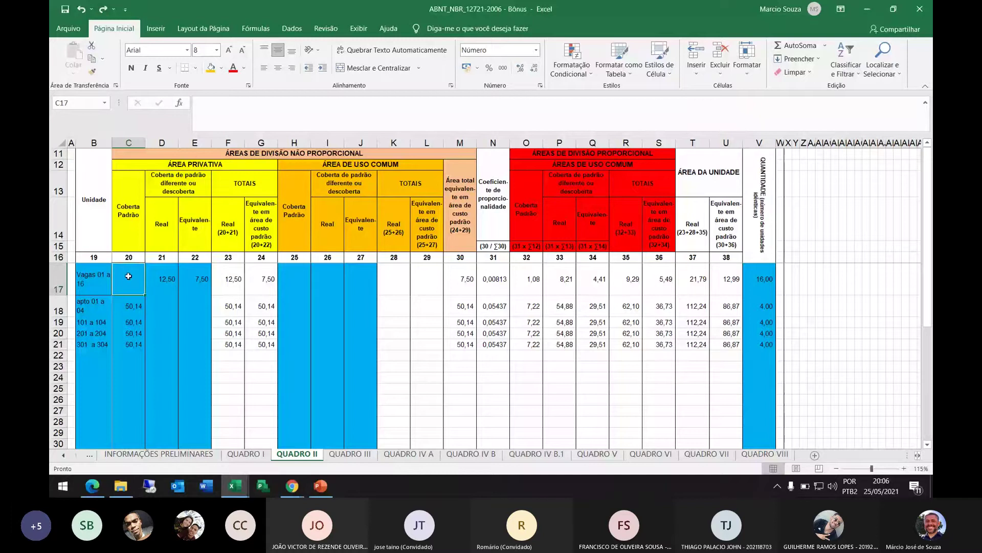
click(169, 280)
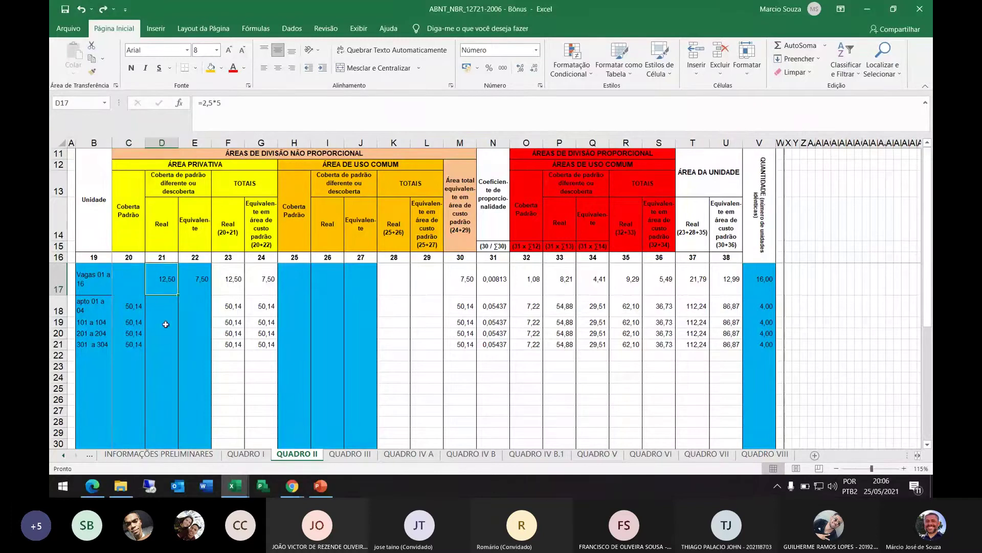
click(51, 276)
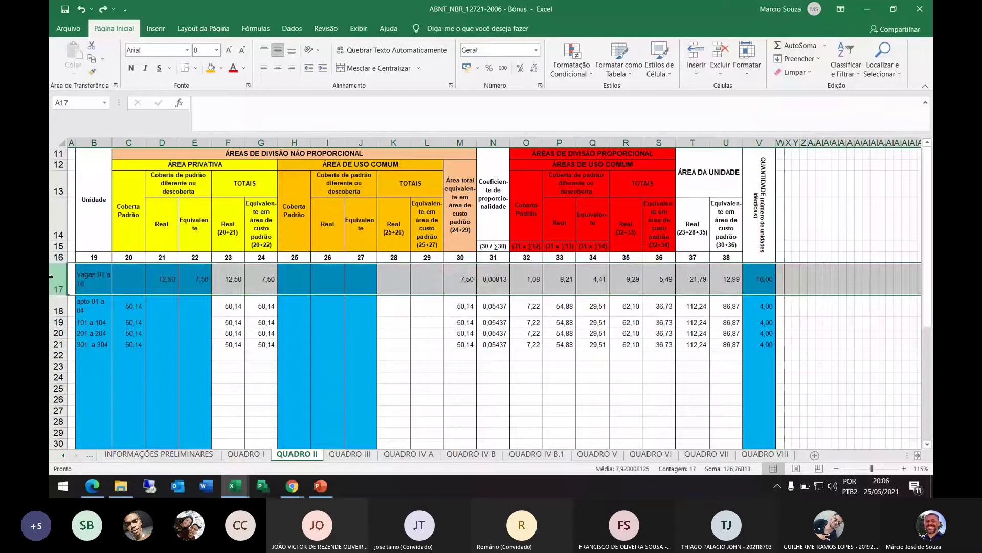
click(227, 288)
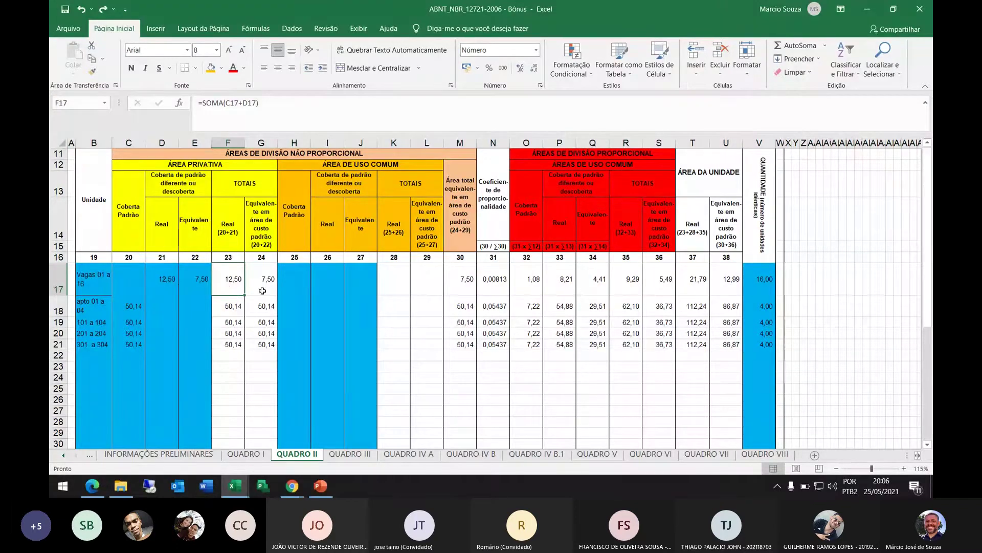
Compare the Vagas 01 a 16 entry with its per-unit Real area, Real total and identical-unit quantity in V17.
click(79, 283)
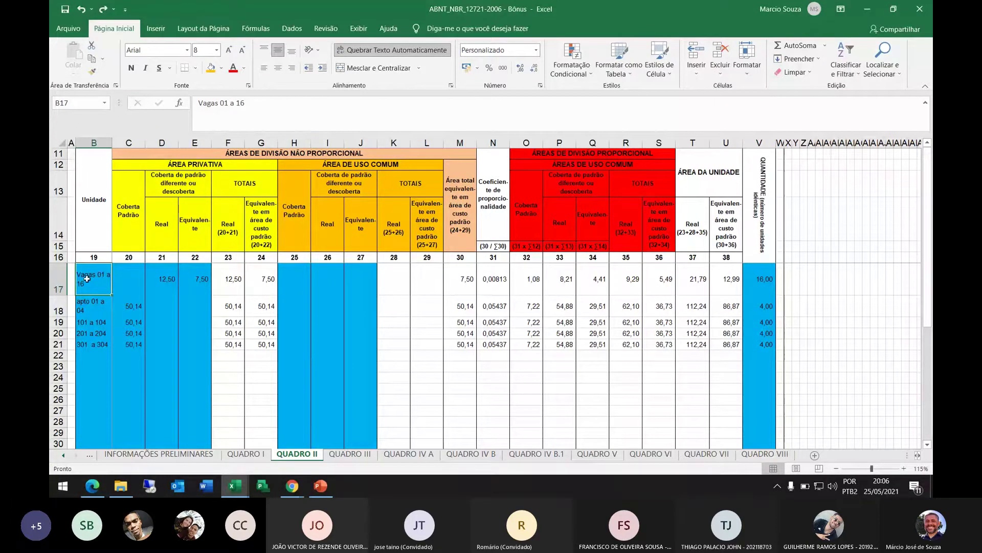
click(58, 280)
click(231, 286)
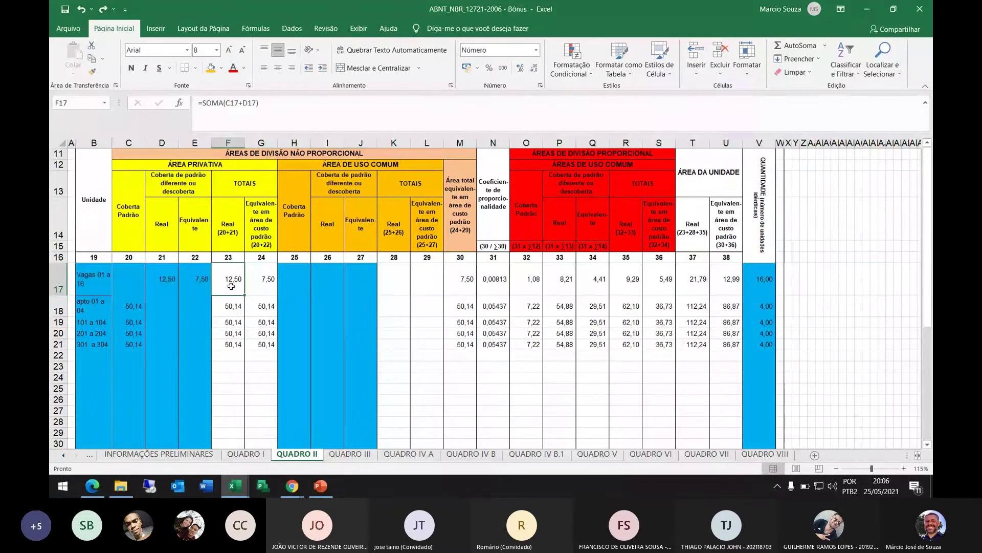
click(91, 281)
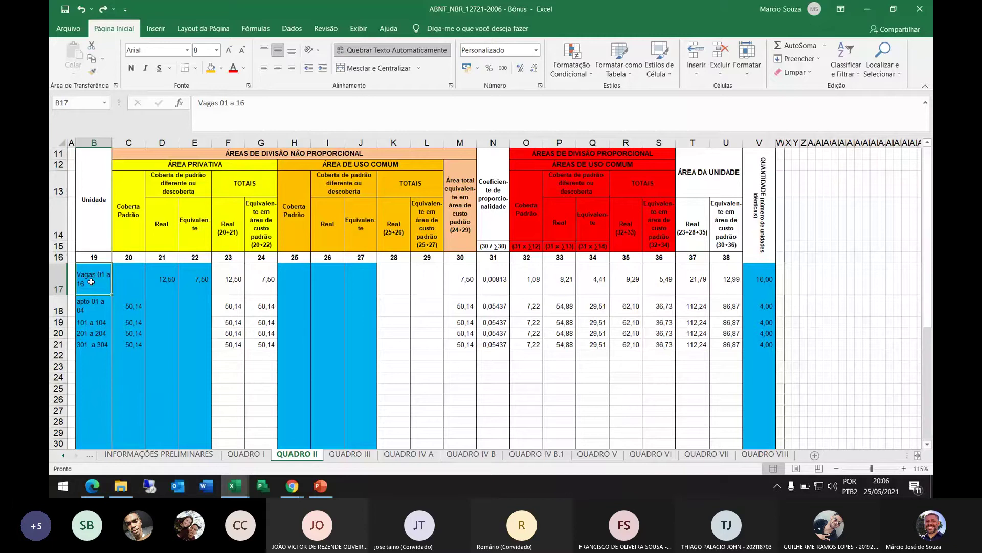
click(172, 280)
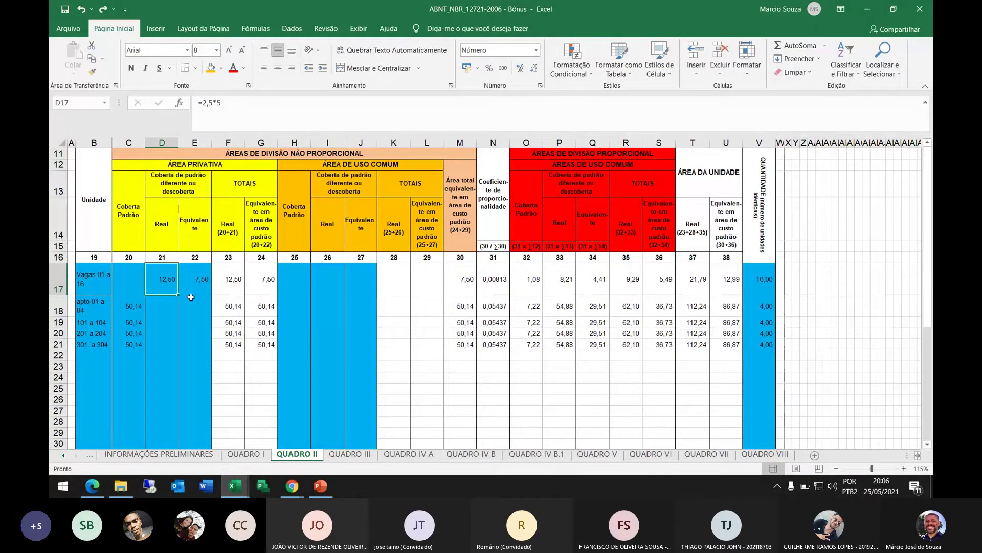
click(762, 282)
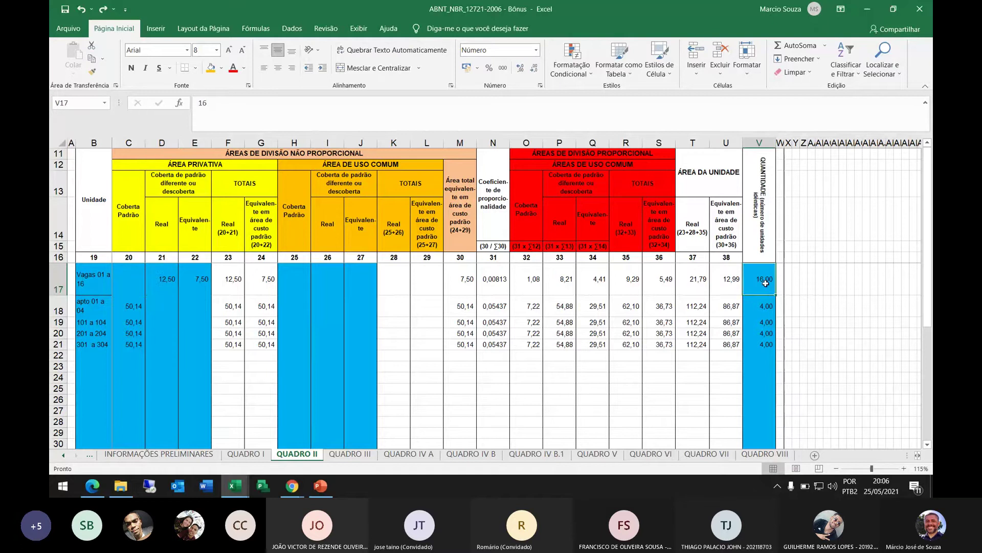
click(210, 68)
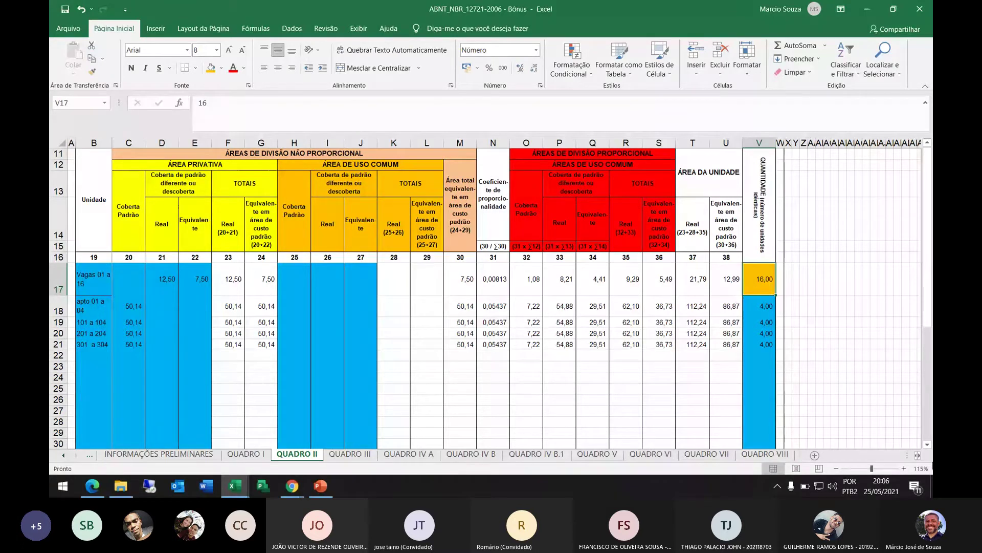
click(762, 306)
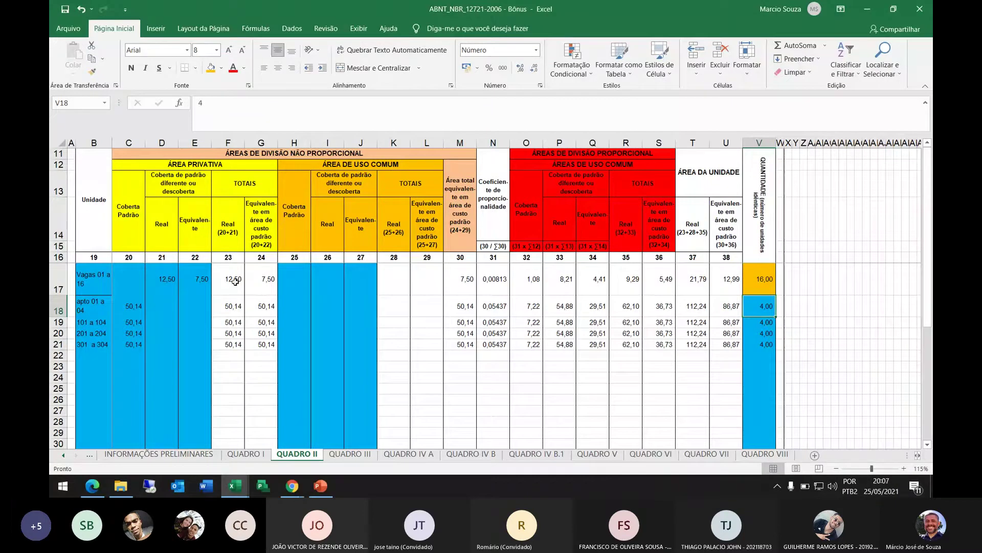
click(81, 11)
Examine how columns 23 and 24 combine columns 20, 21 and 22 for the Vagas 01 a 16 row.
click(234, 276)
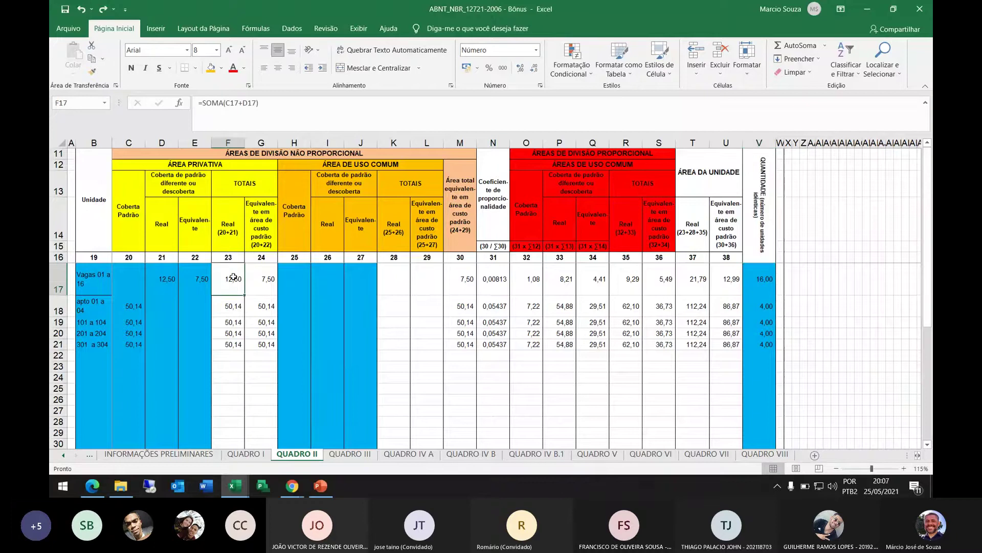
click(260, 238)
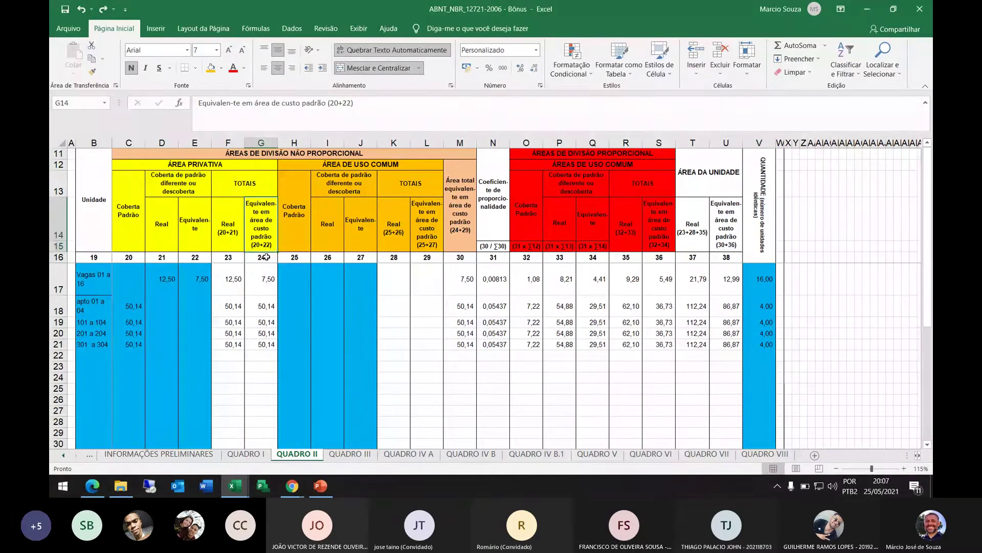
click(267, 257)
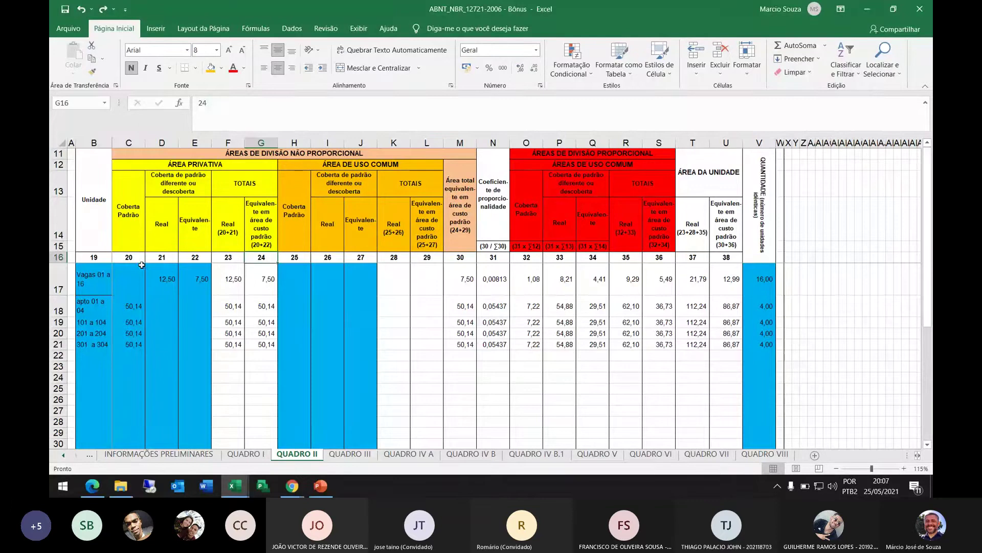
click(129, 278)
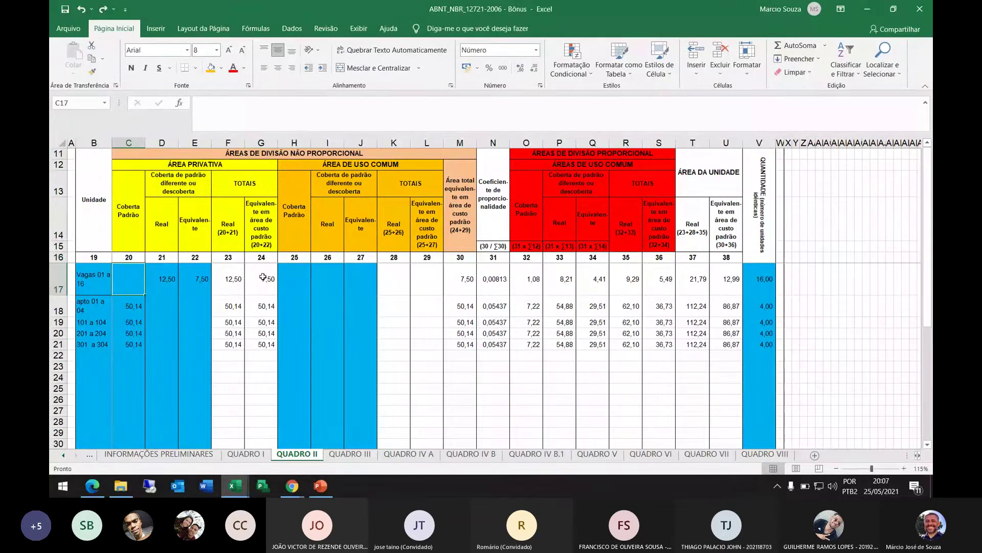
click(205, 281)
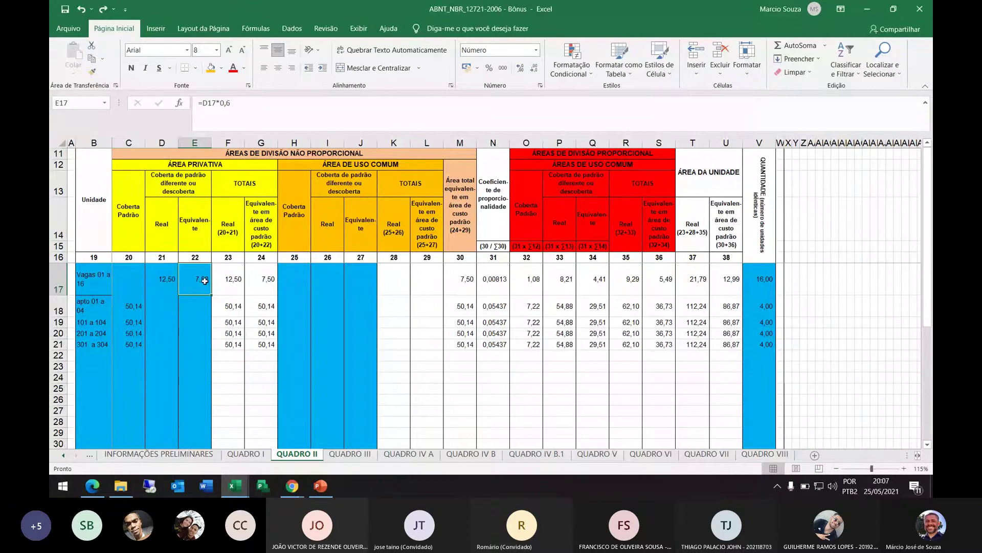
click(264, 281)
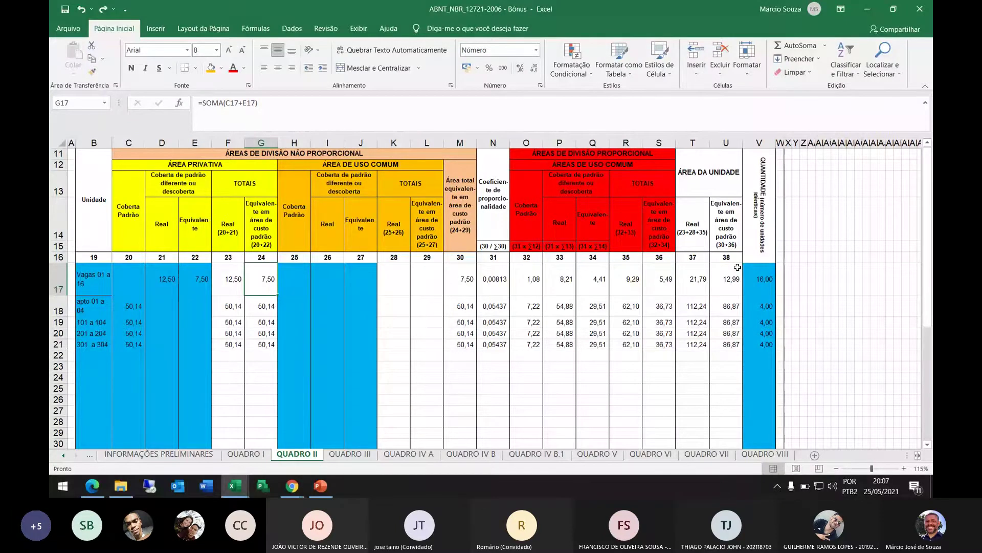
Fill the Vagas 01 a 16 quantity cell V17 with orange and review the row's private-area totals.
click(759, 279)
click(211, 67)
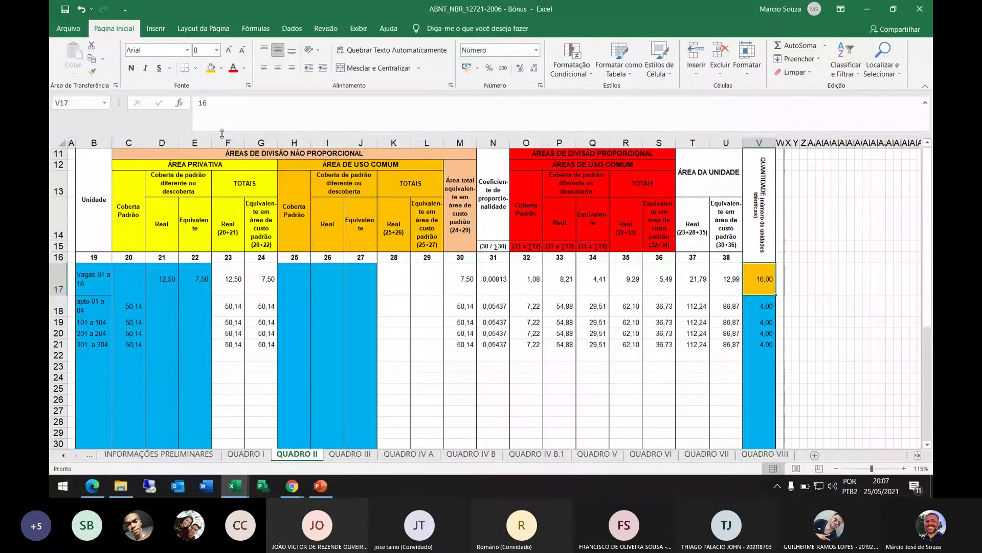
click(254, 282)
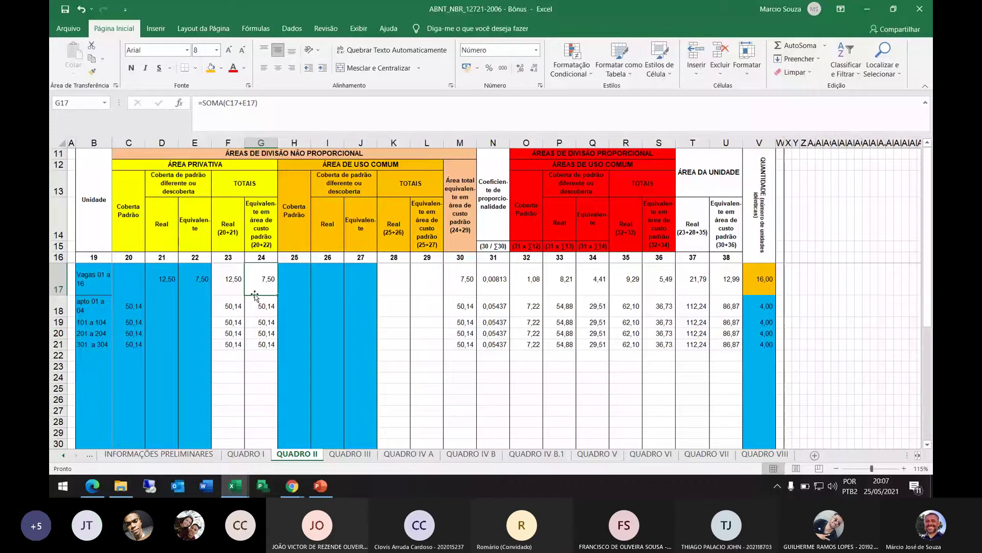
click(294, 282)
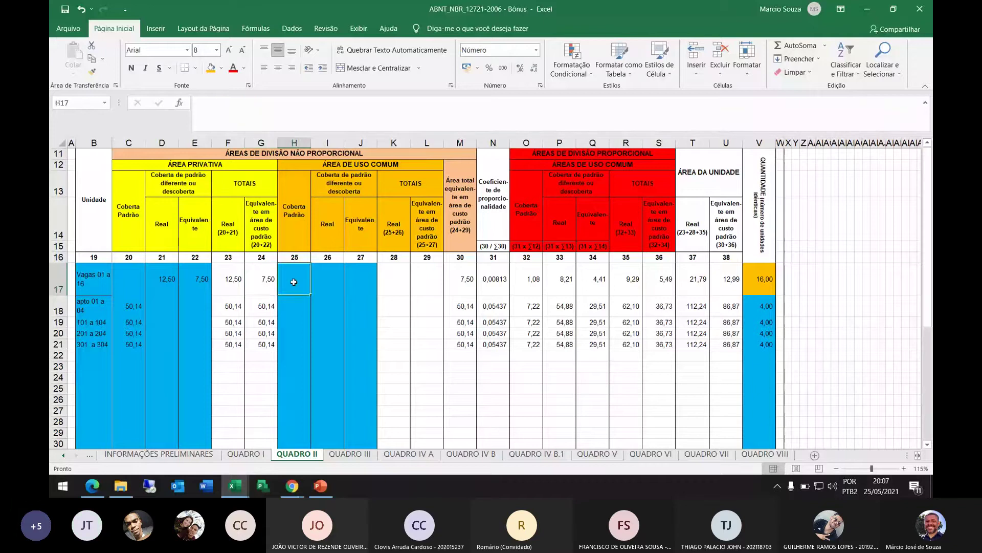
click(227, 270)
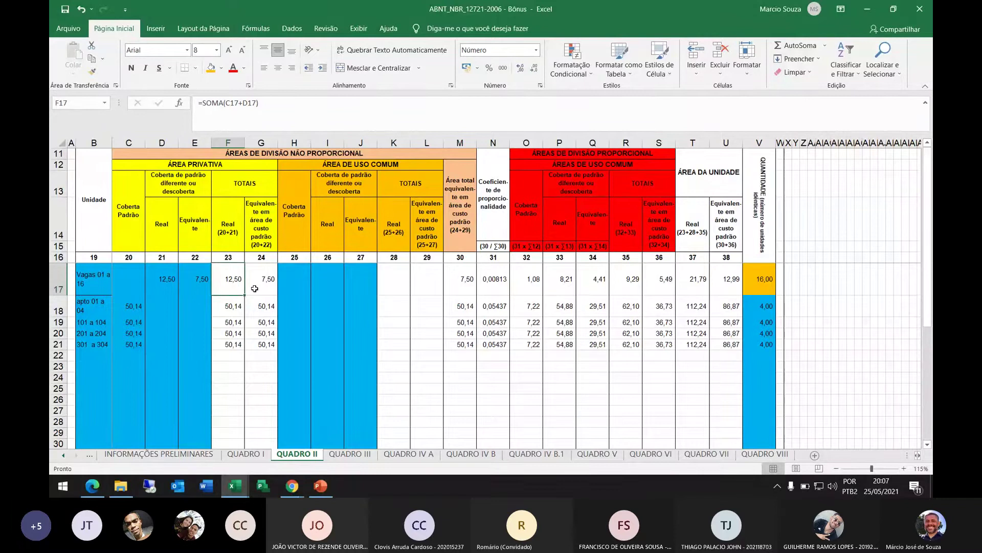
Compare the Vagas 01 a 16 and apto 01 a 04 units, then review the apartment row's private areas in C18 and D18.
click(83, 307)
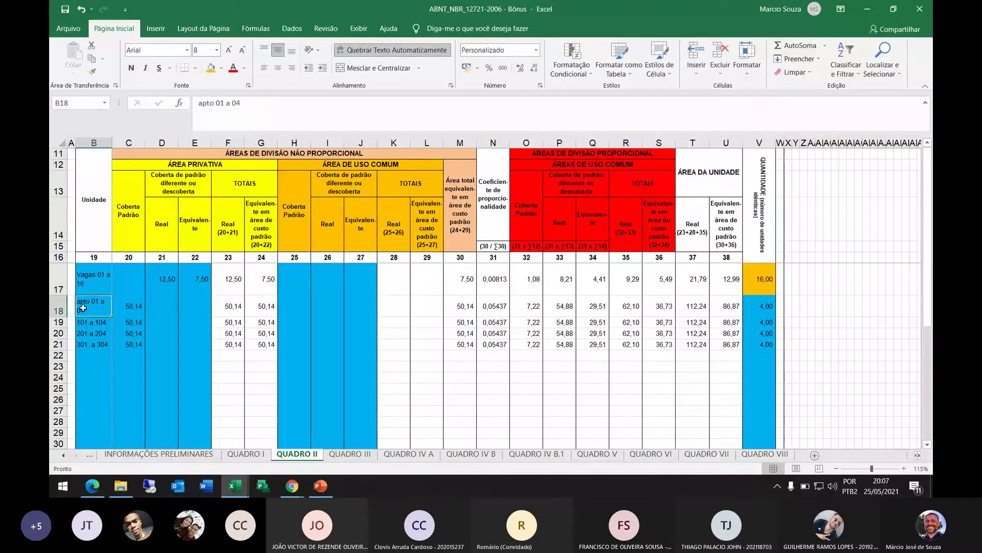
click(83, 290)
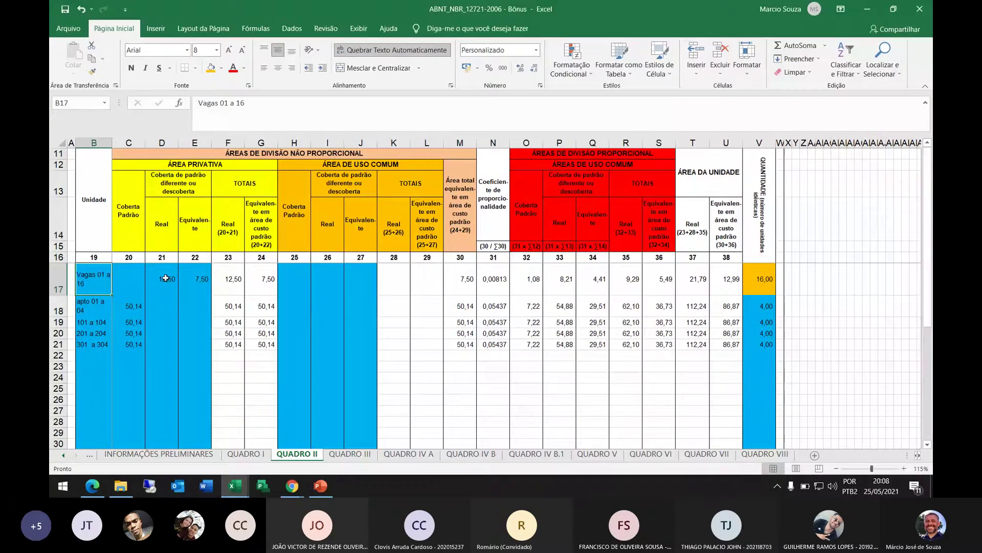
click(96, 309)
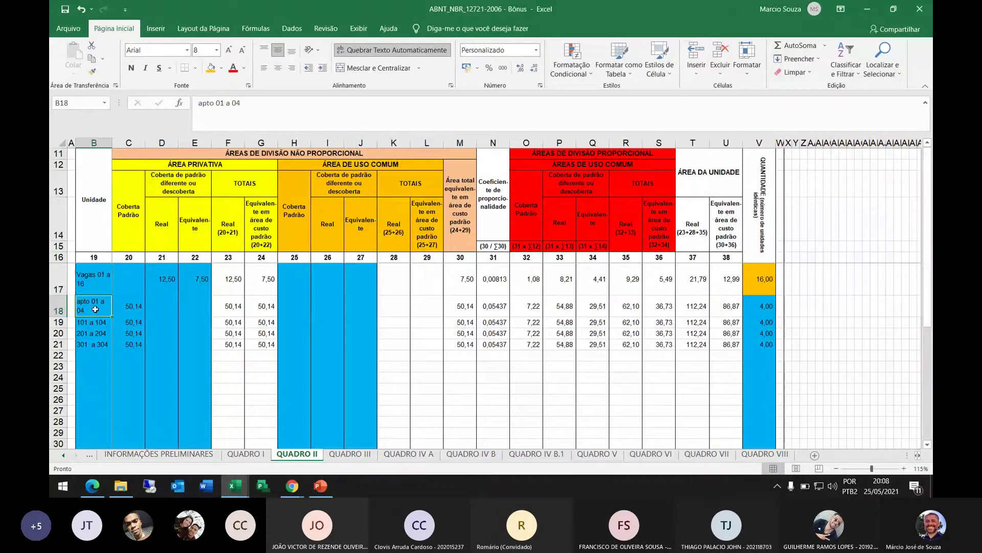
click(58, 306)
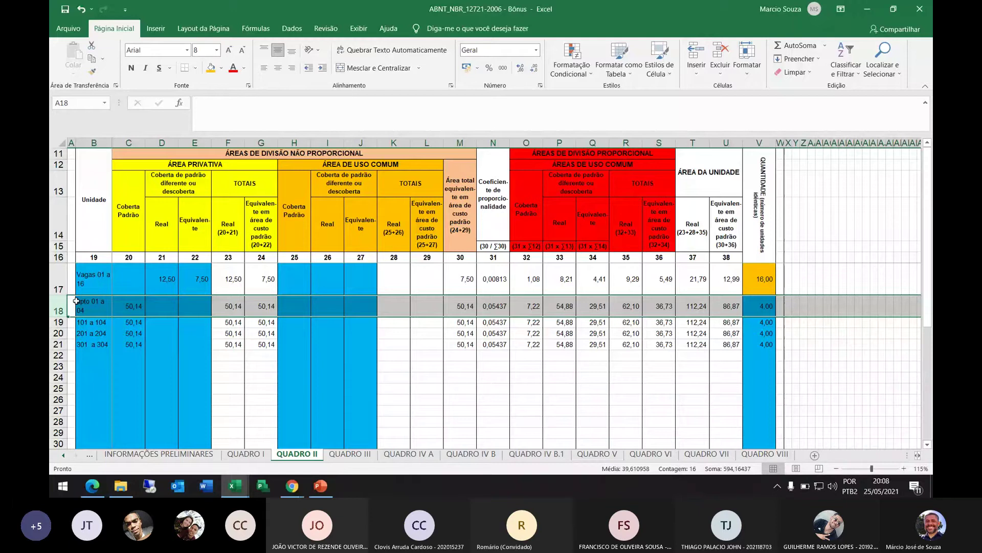
click(129, 305)
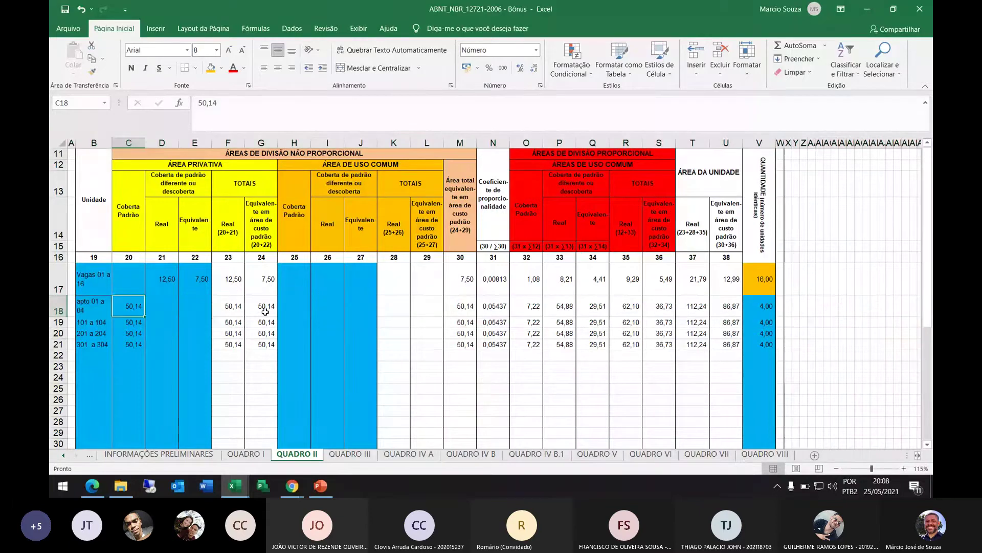
click(175, 307)
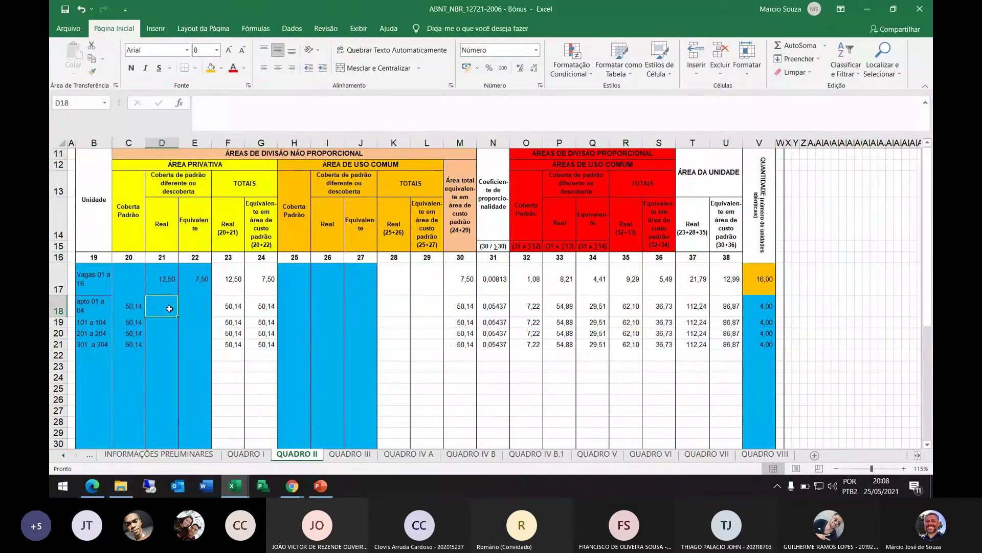
click(136, 311)
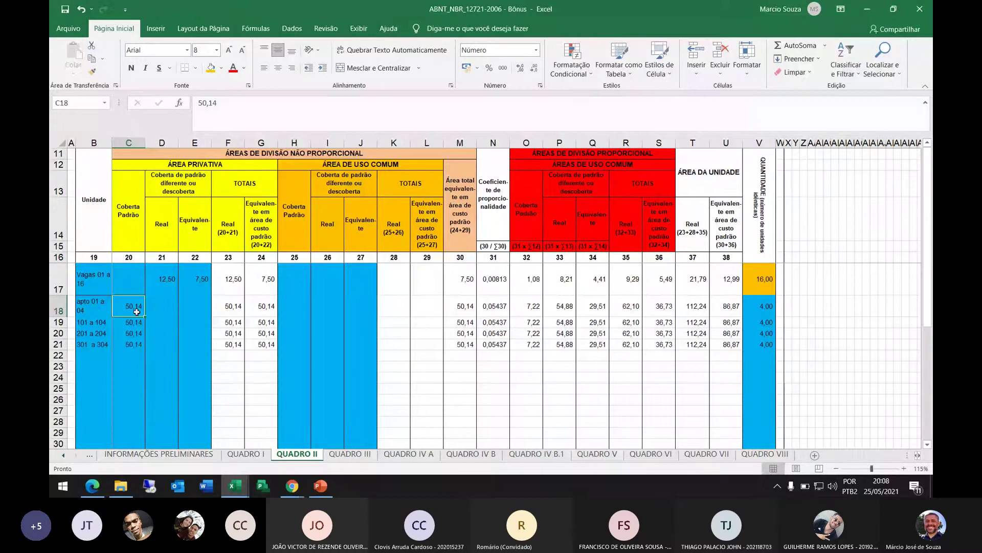
Examine the formulas for the apto 01 a 04 private totals in F18 and G18 against their source cells.
click(234, 307)
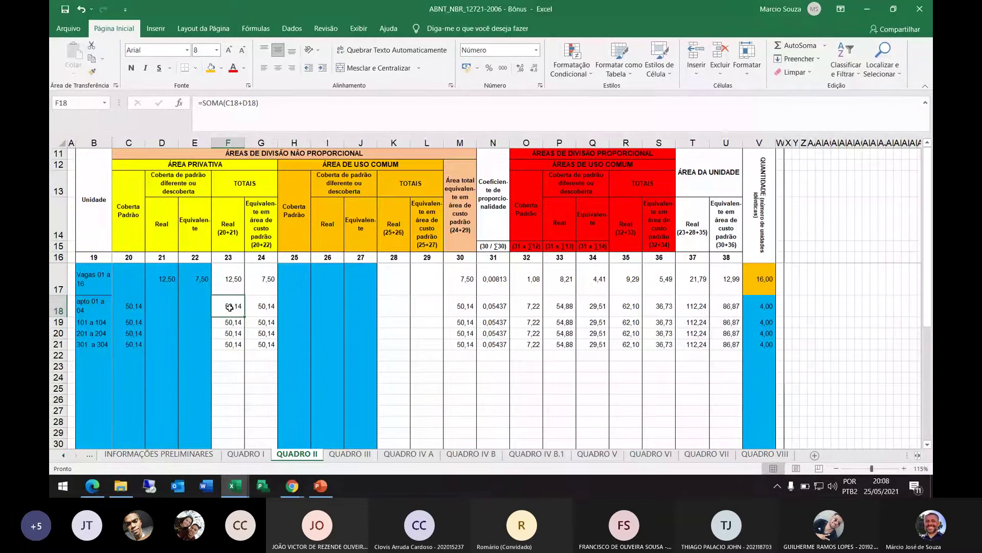
click(162, 304)
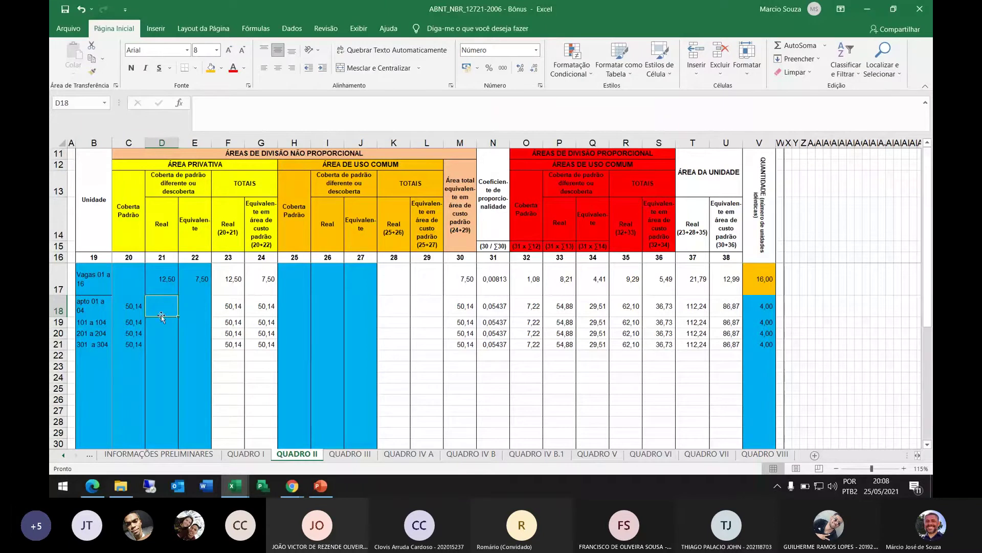
click(236, 309)
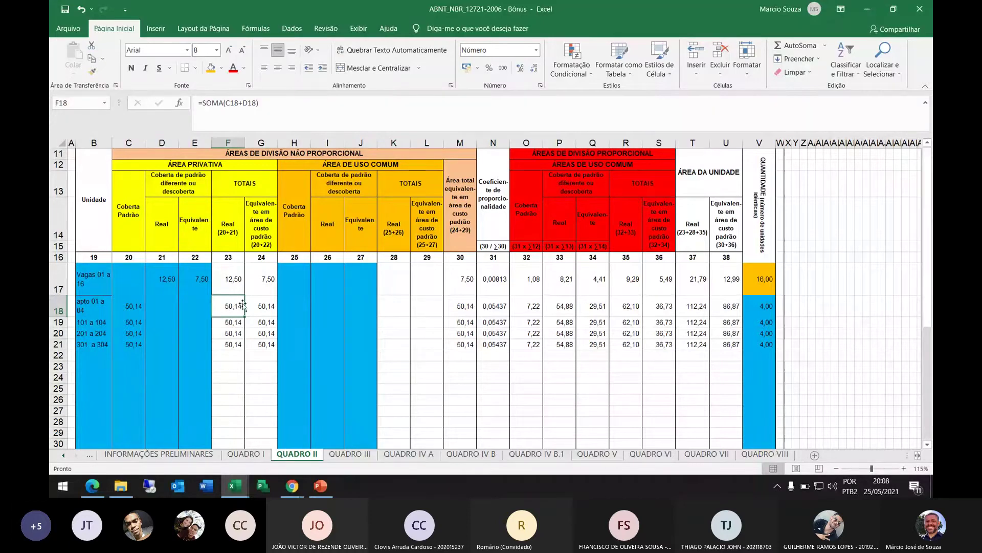
click(262, 306)
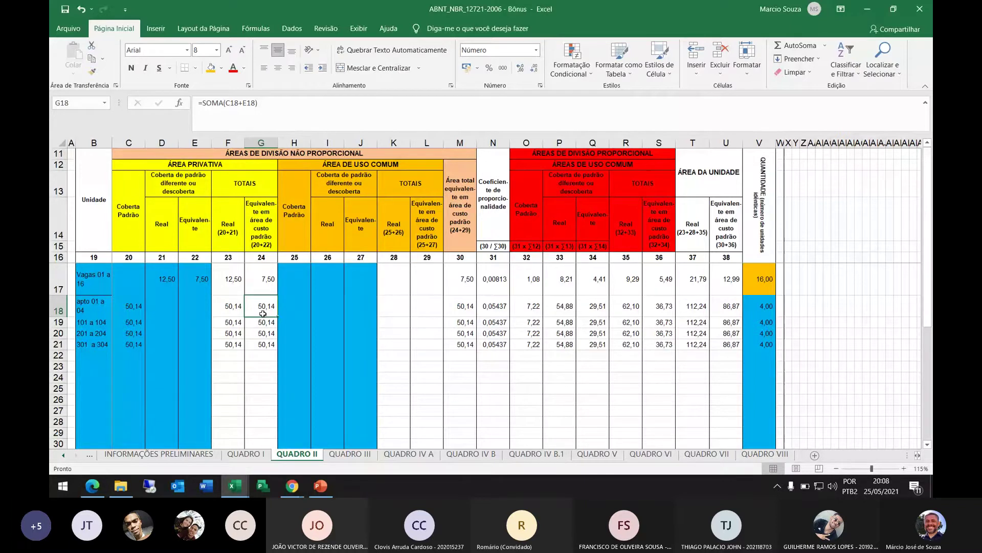
click(129, 311)
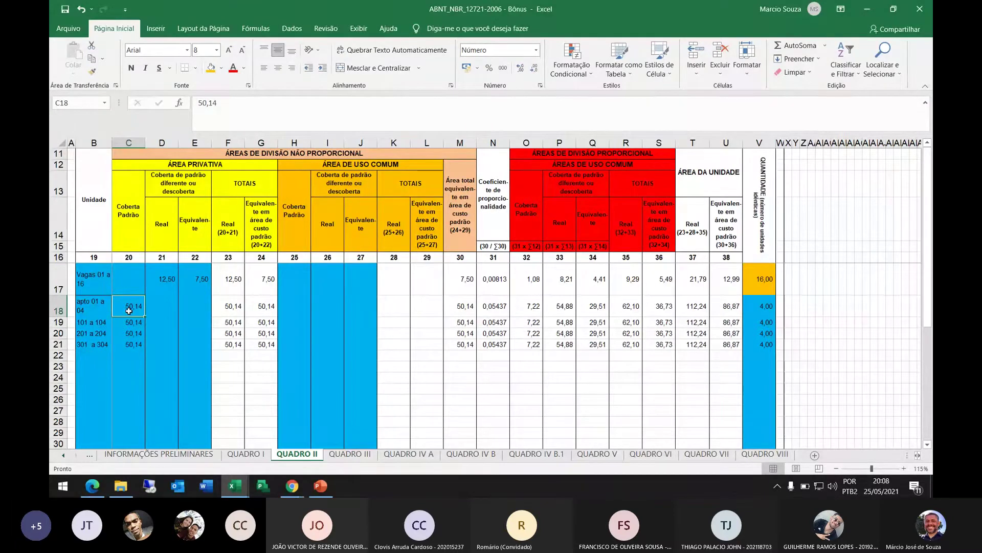
Set the apto 01 a 04 Real area of different standard or uncovered space in D18 to 2,5.
click(163, 307)
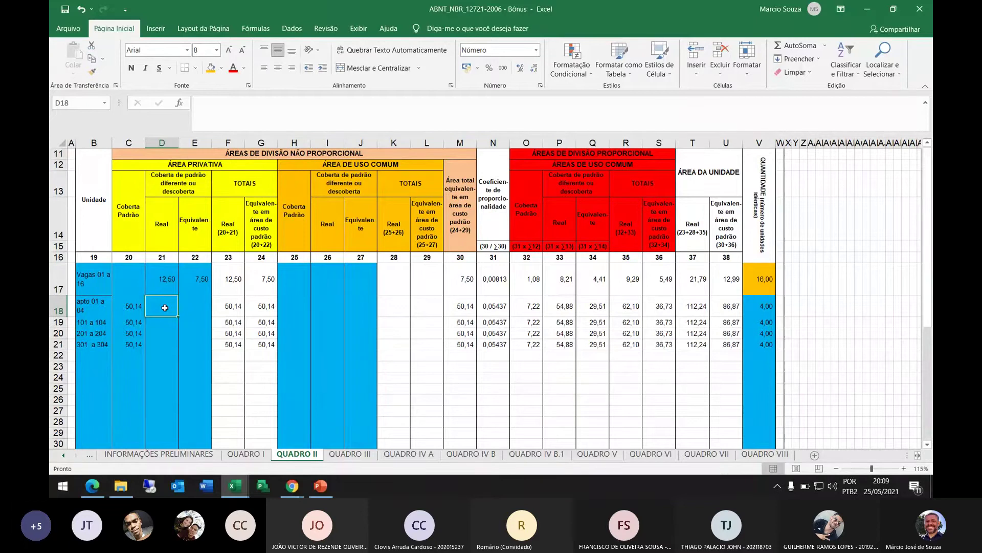
text(2,5)
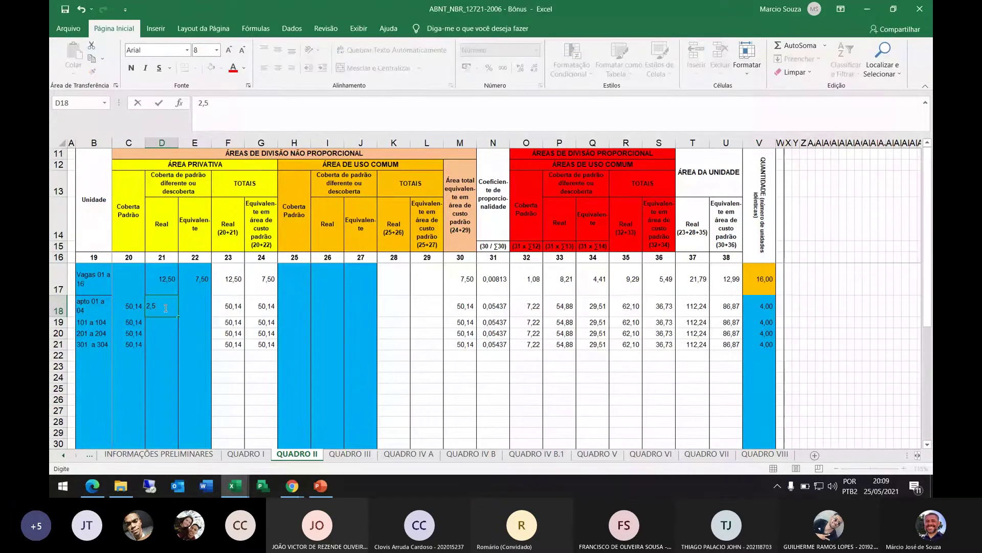
key(Tab)
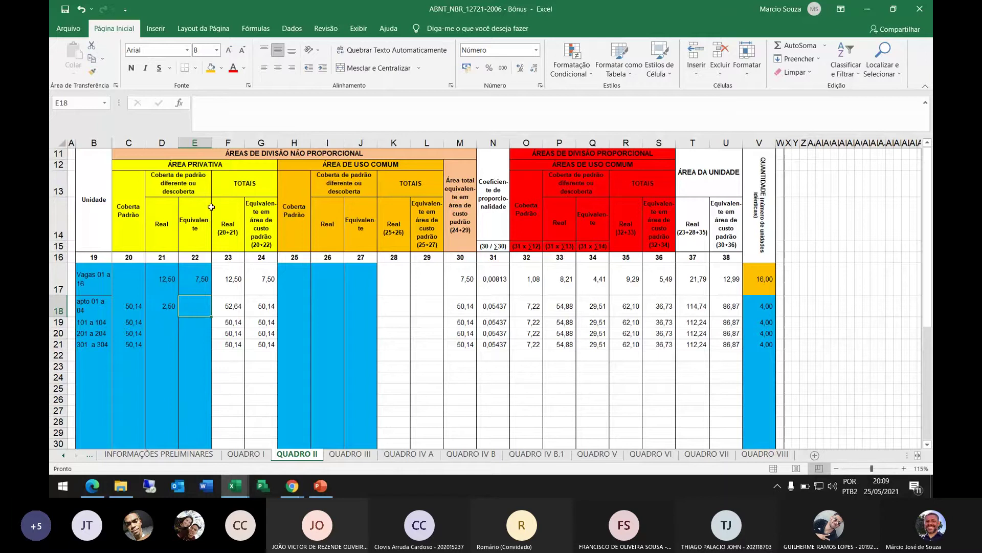
click(177, 306)
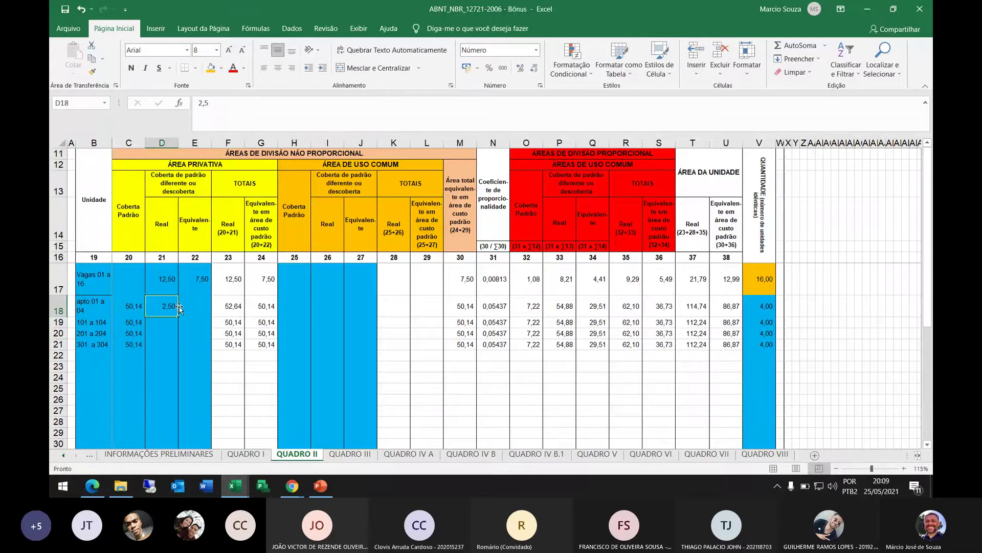
Set the apto 01 a 04 private equivalent area in E18 to 2,25.
click(197, 312)
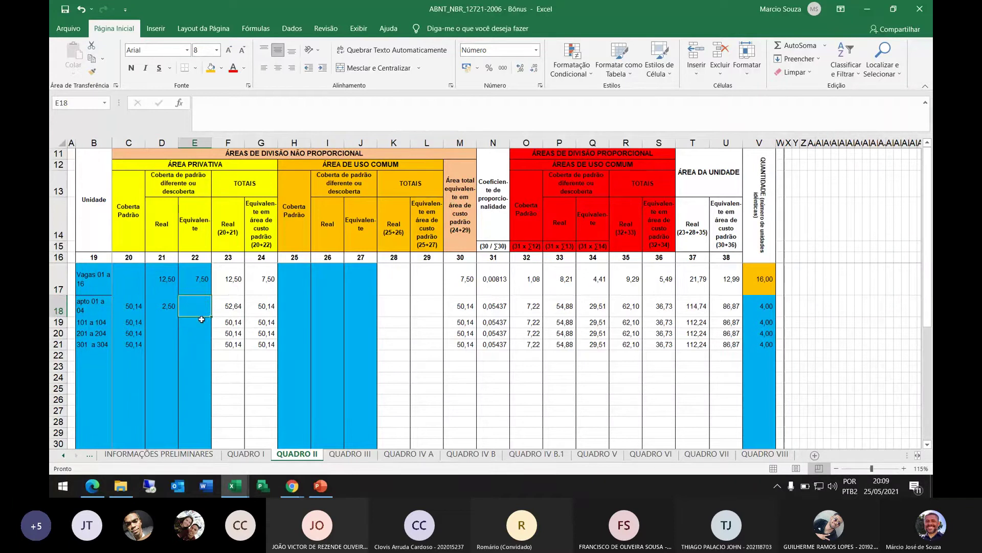
click(201, 319)
click(195, 307)
key(ctrl+Tab)
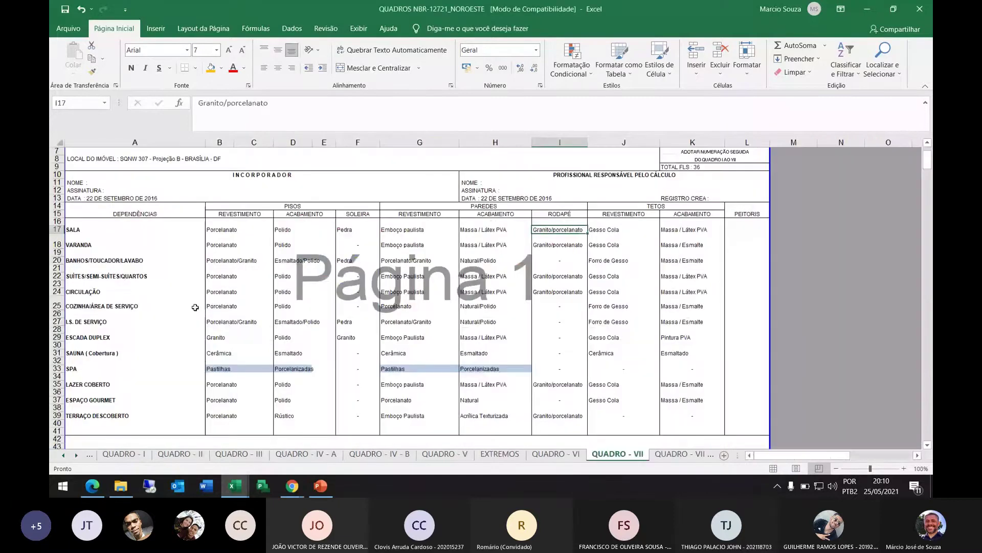
key(ctrl+Tab)
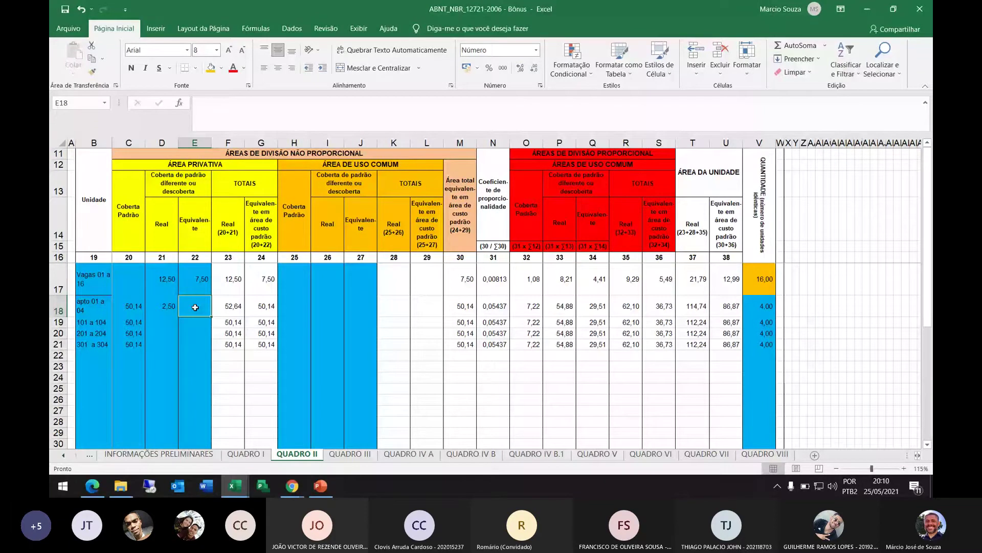
text(2,25)
key(Tab)
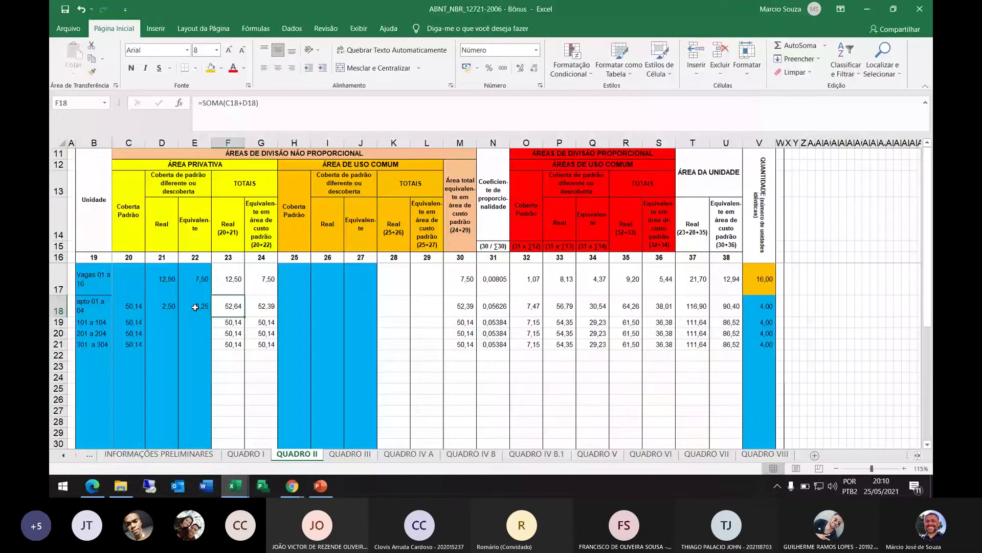
Review C18 and D18 as inputs to the apto 01 a 04 private Real total and fill F18 with orange.
click(130, 306)
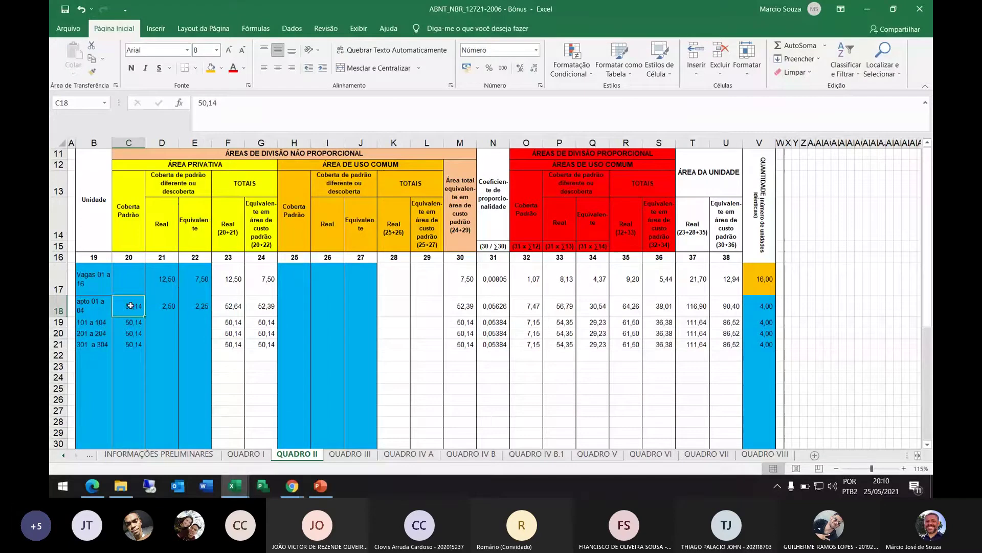
click(169, 311)
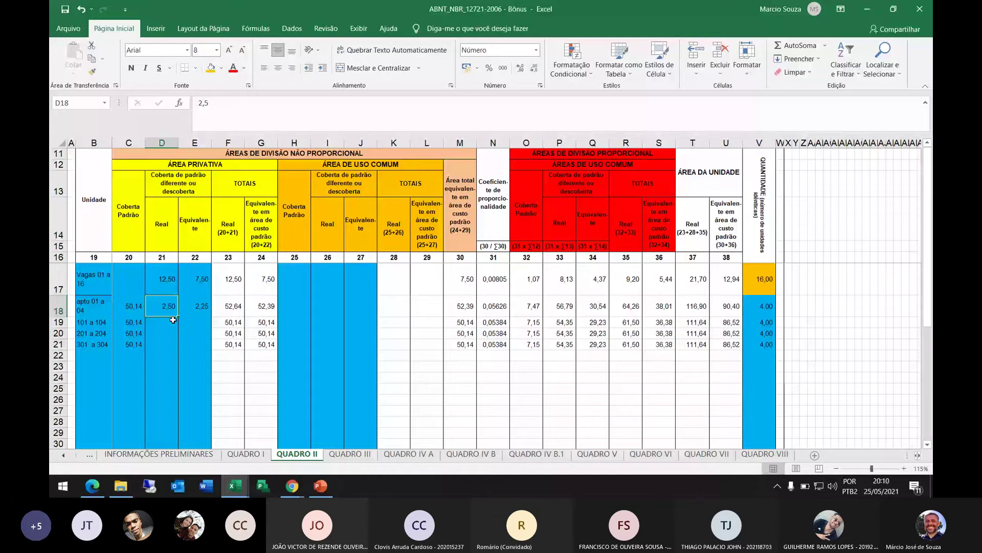
click(232, 310)
key(F4)
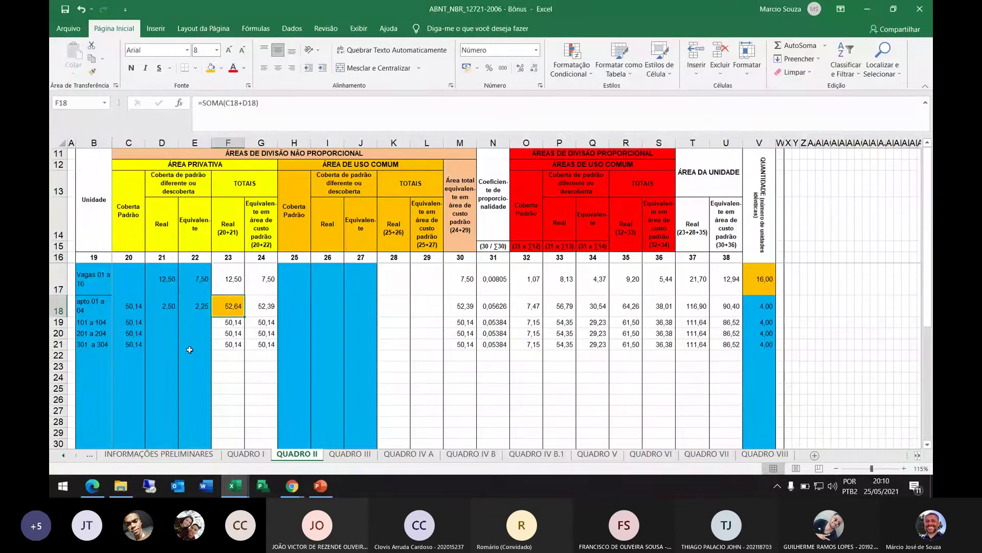
Check the apto 01 a 04 private equivalent total in G18 against its source value in E18.
click(261, 307)
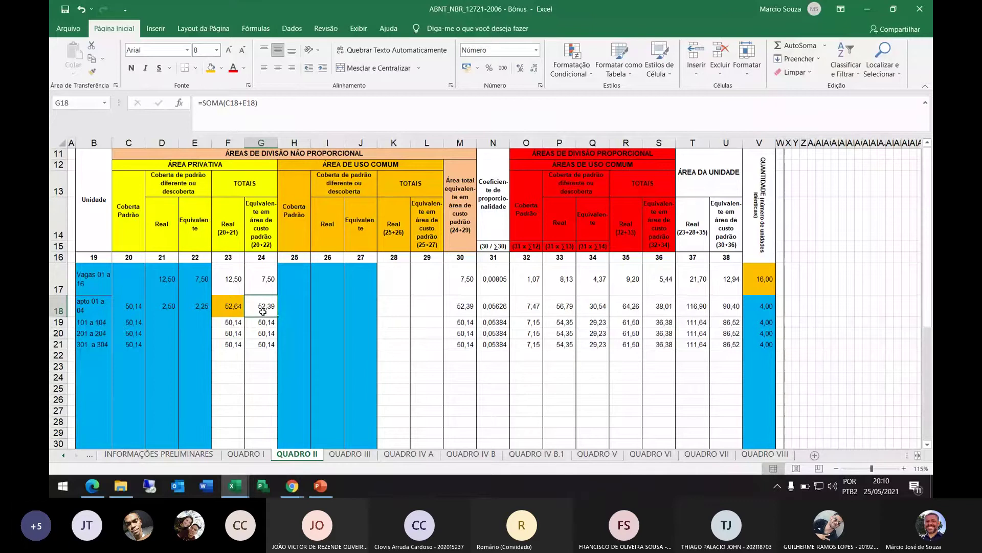
click(204, 316)
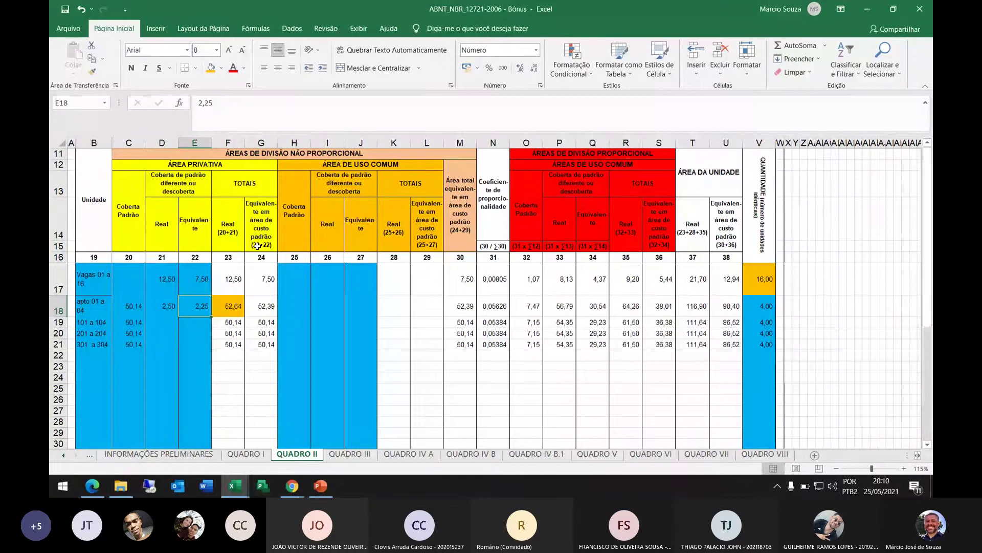
click(261, 306)
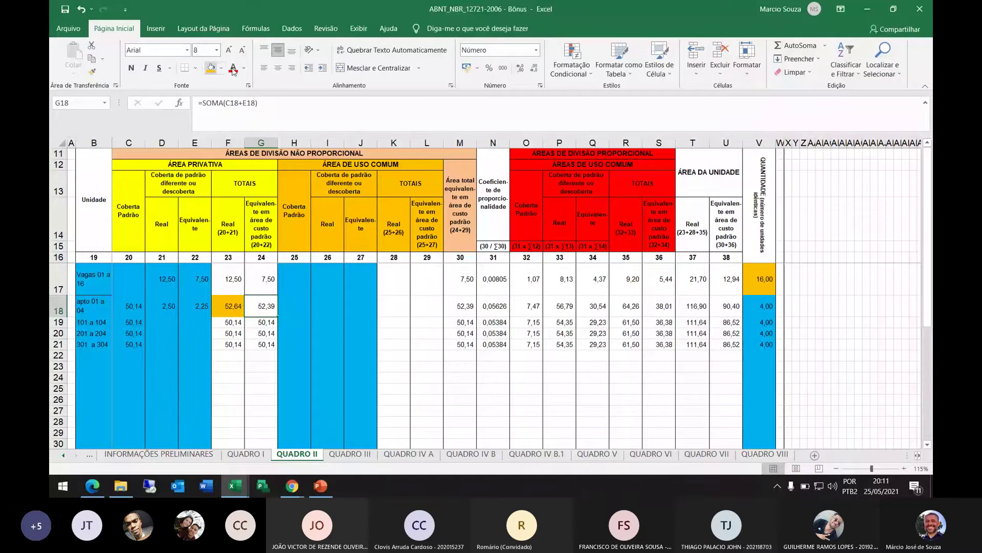
Undo the trial entries in D18:E18 and the F18 fill, and fill B16:G21 with orange.
click(80, 10)
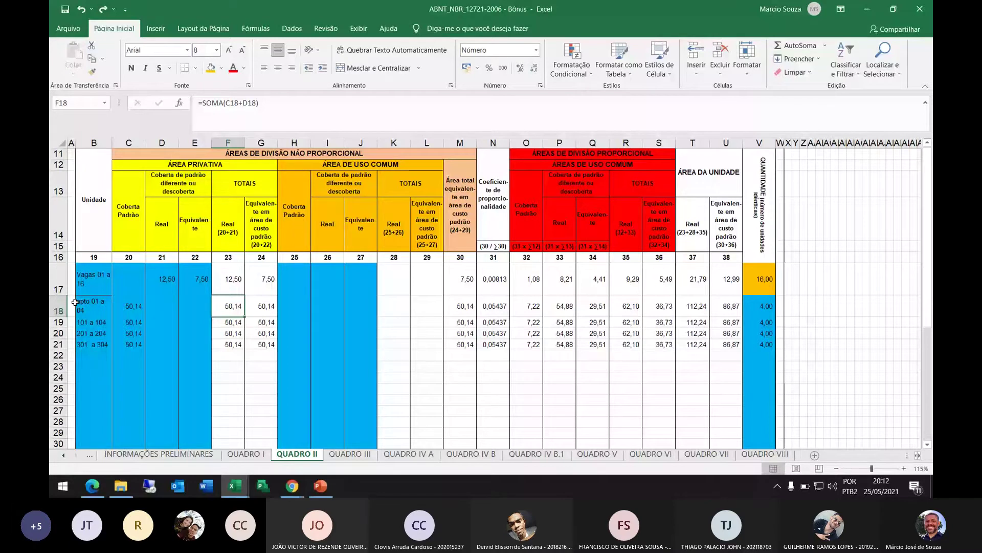
key(Right)
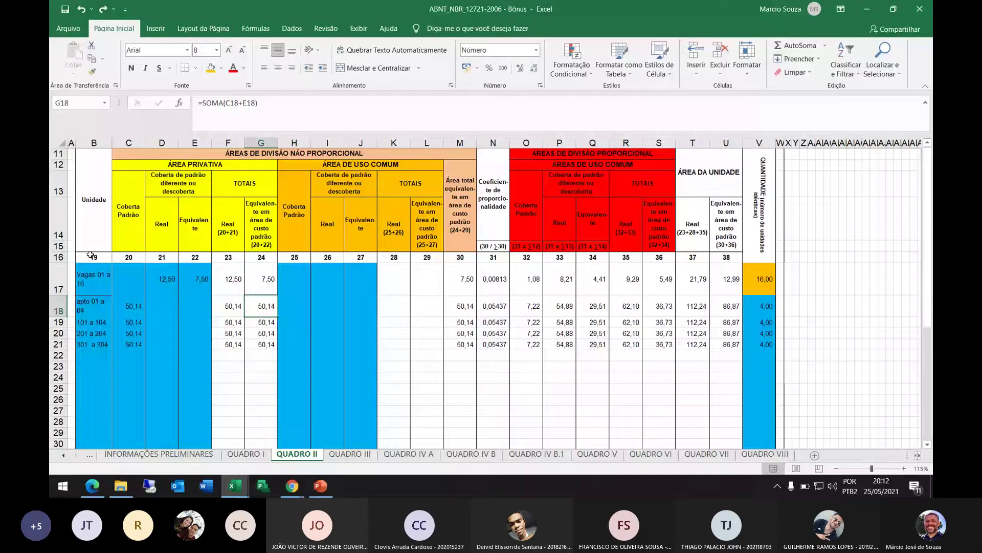
drag(90, 255, 271, 345)
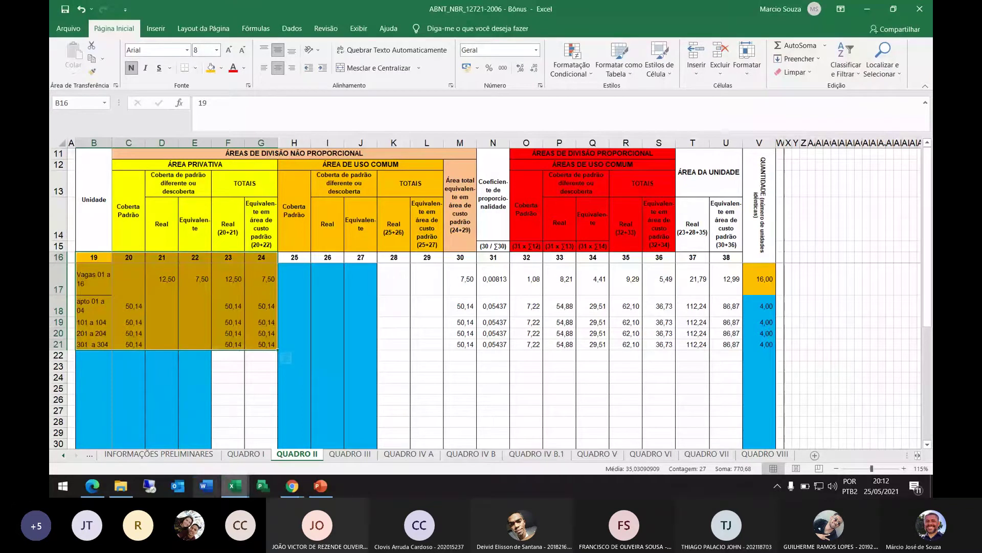
click(344, 165)
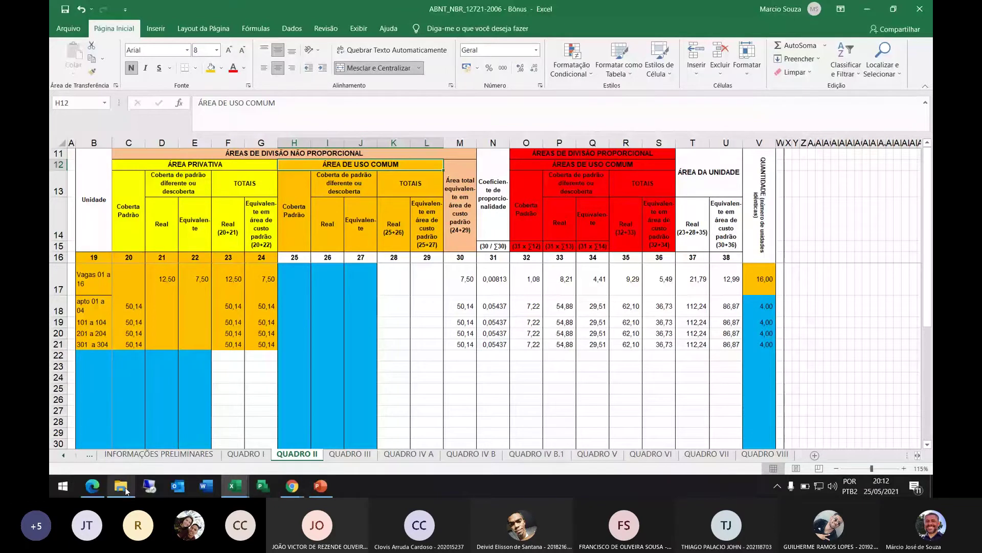
Switch to the Morar Bem plan in Edge and examine the apartment floor's common areas: stairs, hall, instalações and lixo.
click(92, 486)
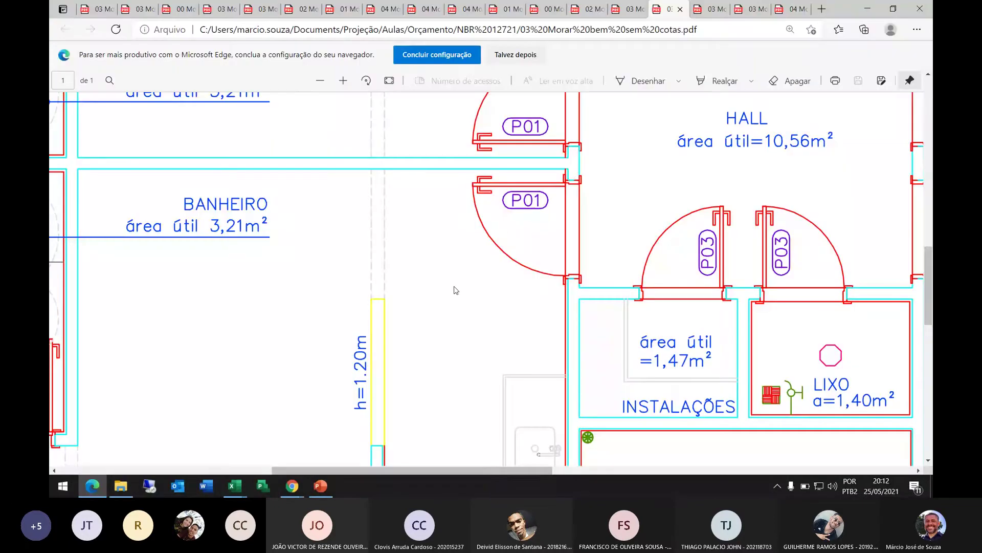
scroll(456, 290, down, 5)
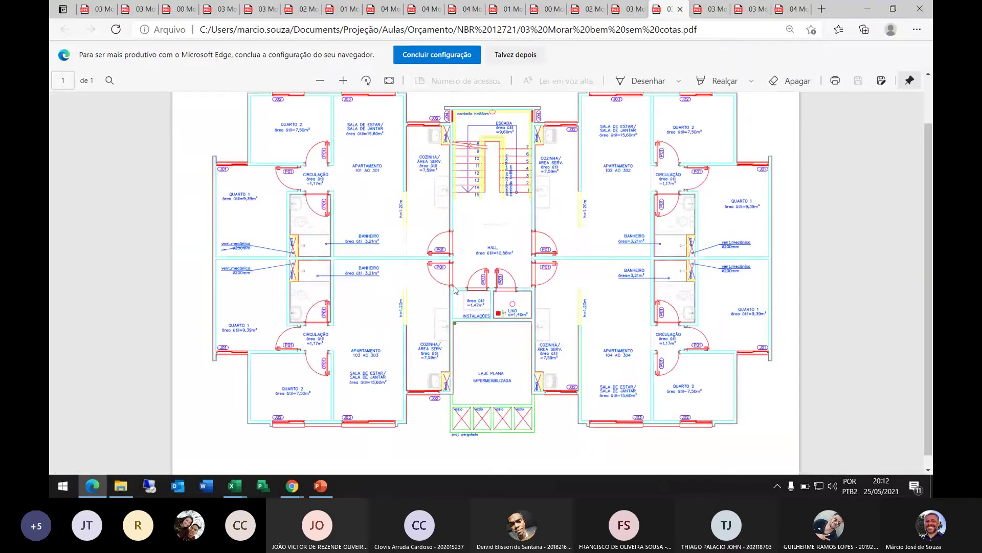
scroll(456, 290, down, 2)
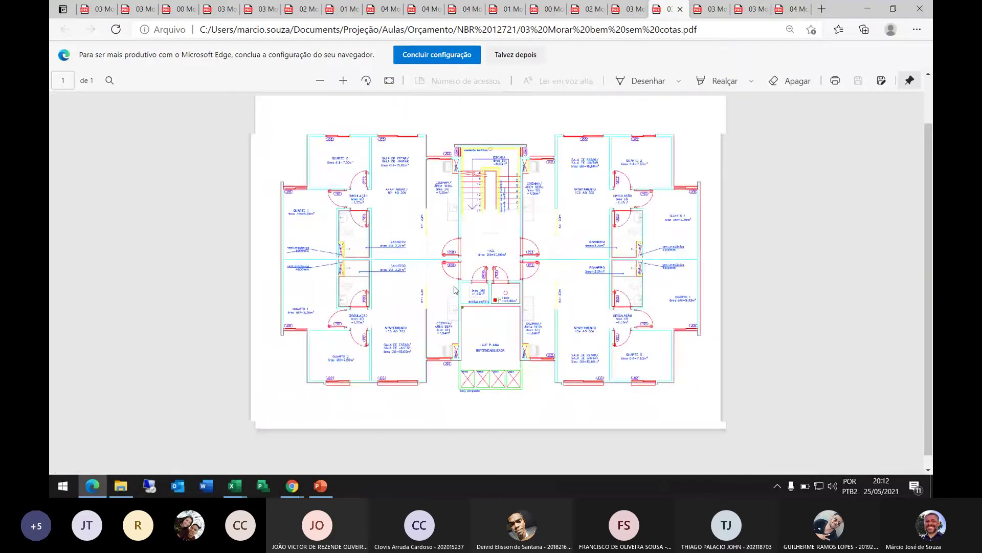
scroll(456, 290, up, 3)
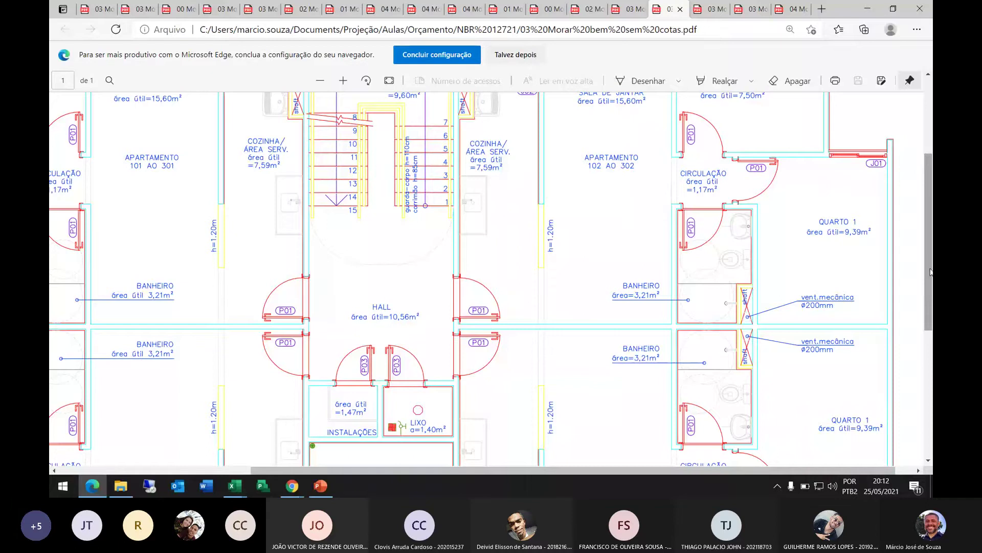
drag(930, 271, 865, 253)
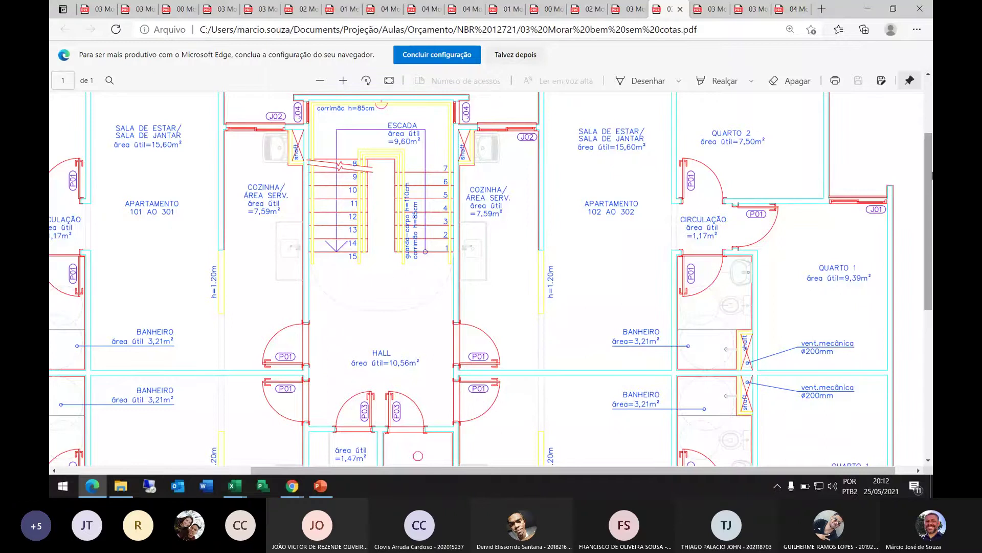
drag(931, 177, 931, 182)
scroll(285, 253, down, 2)
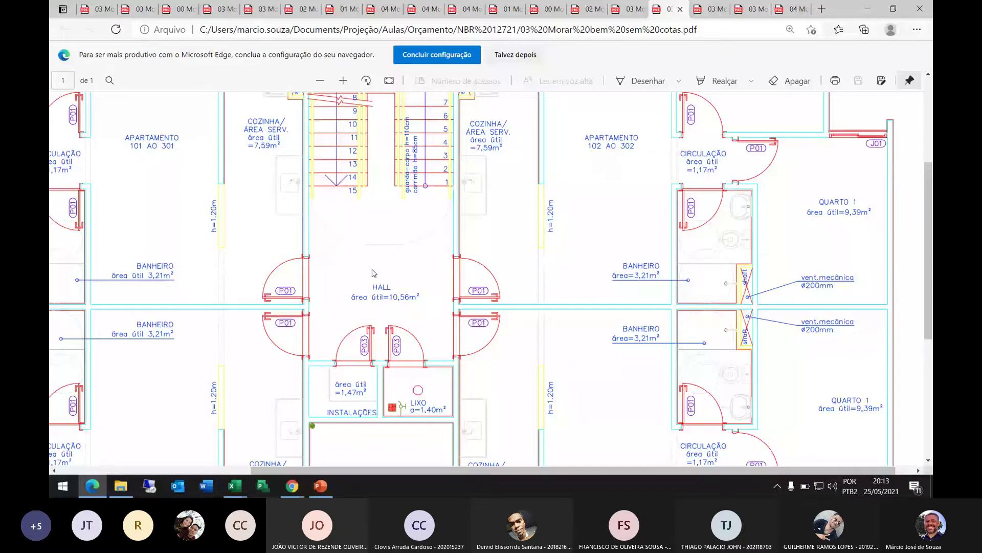
scroll(444, 194, down, 2)
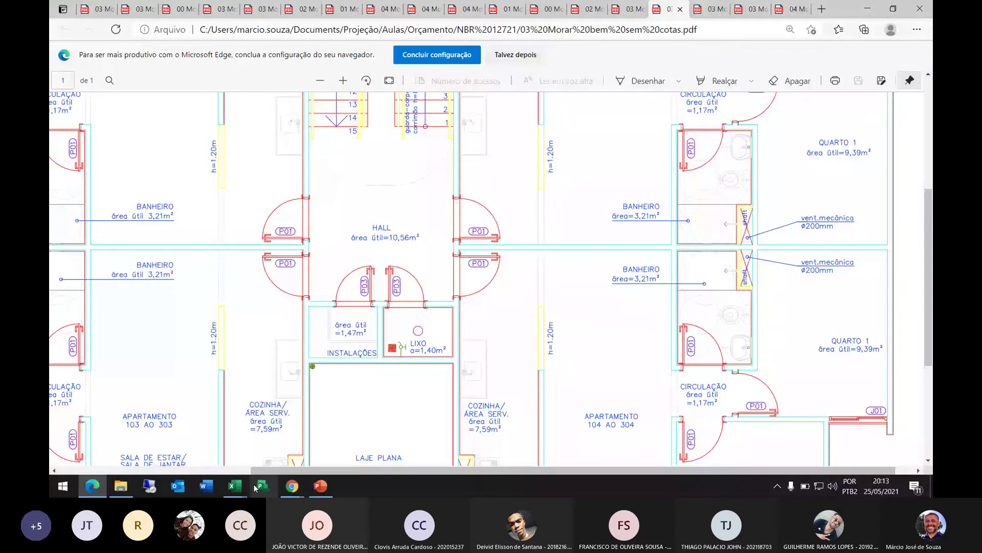
Return to QUADRO II in the ABNT_NBR_12721-2006 - Bônus workbook in Excel and fill the common-use cells H17:L22 with yellow.
click(235, 486)
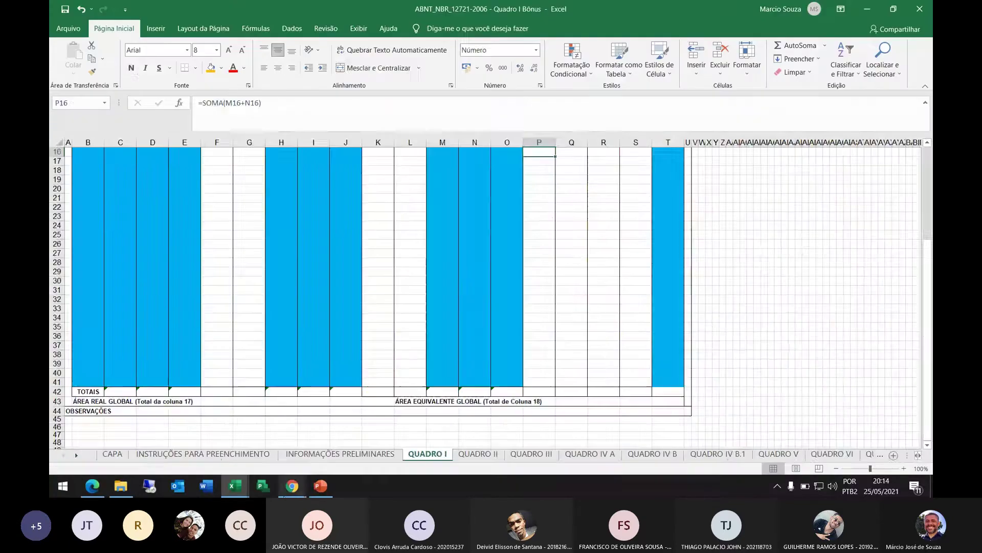
click(512, 453)
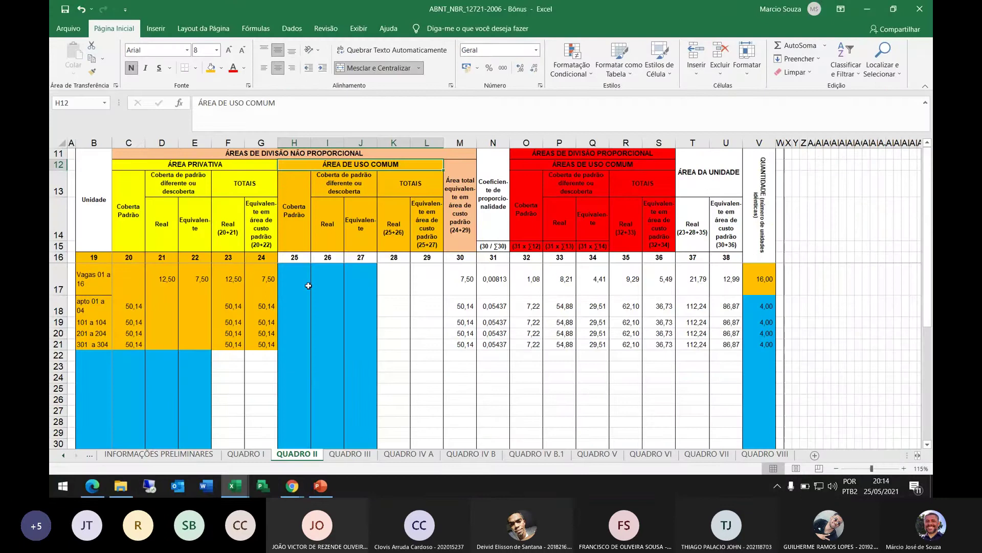
drag(300, 275, 415, 353)
click(221, 67)
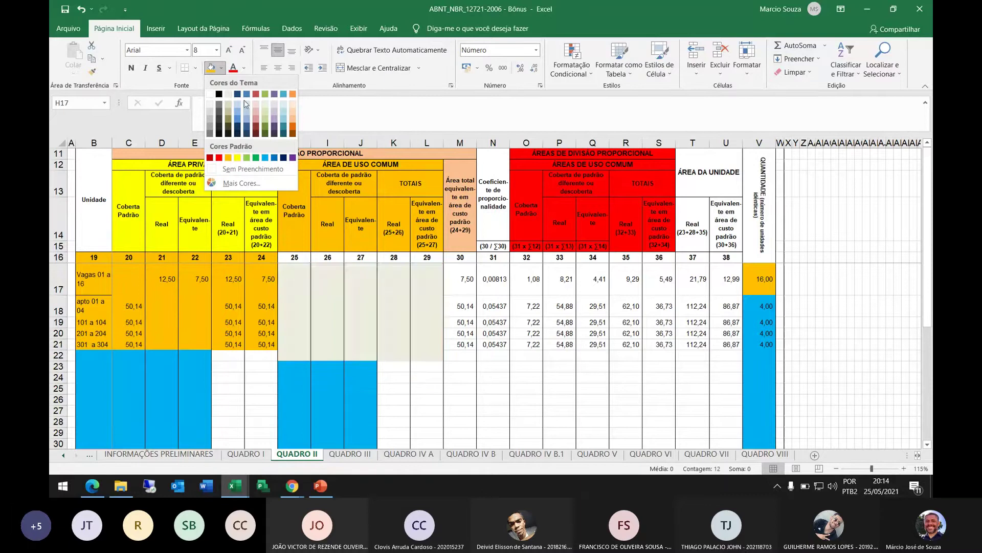
click(238, 158)
click(307, 295)
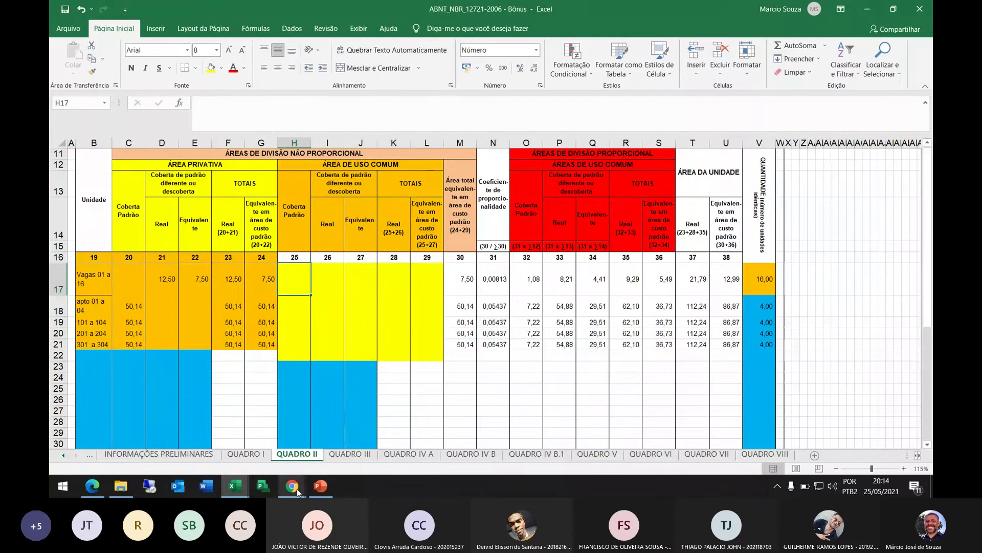
Compare the hall area on the Morar Bem plan in Edge with QUADRO II's non-proportional common-use columns in Excel.
mouse_move(297, 492)
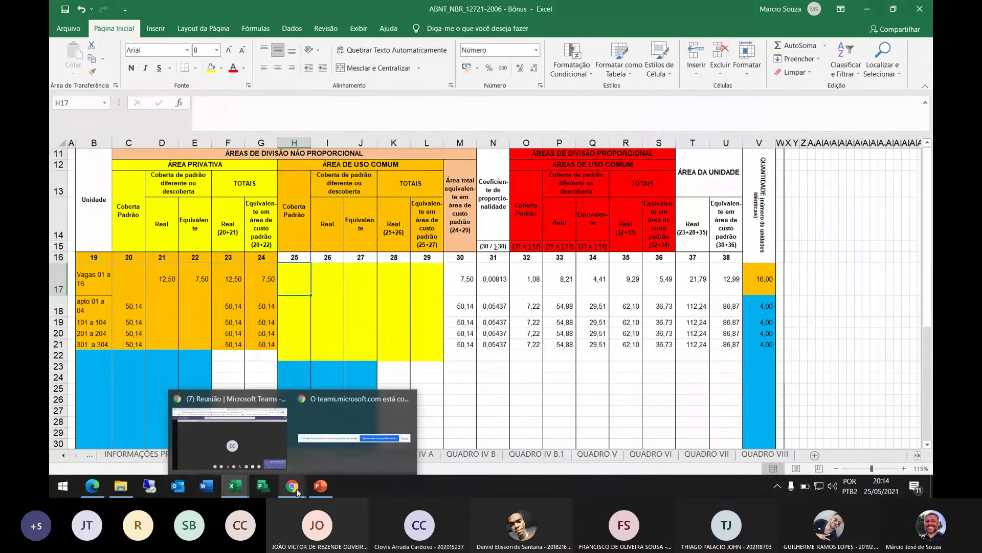
click(92, 485)
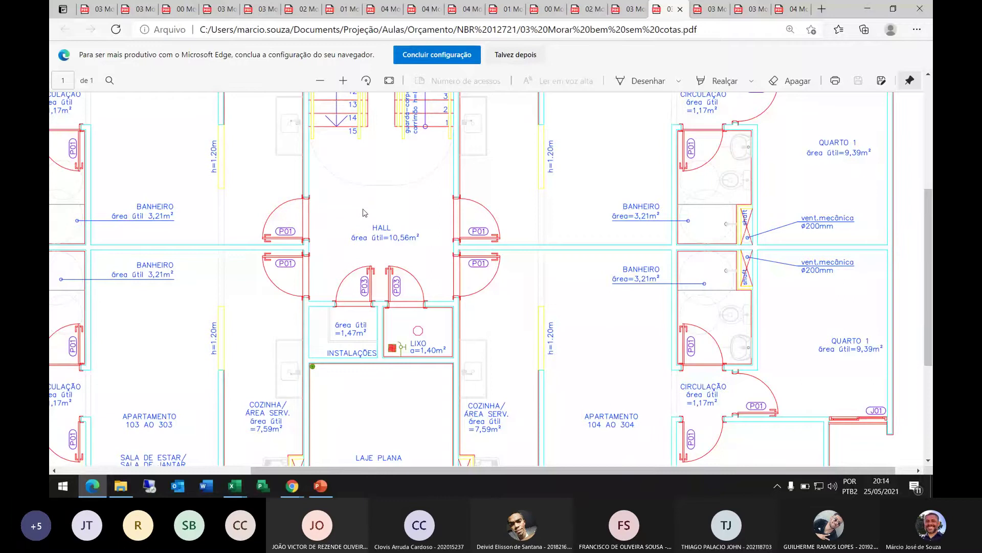
key(alt+Tab)
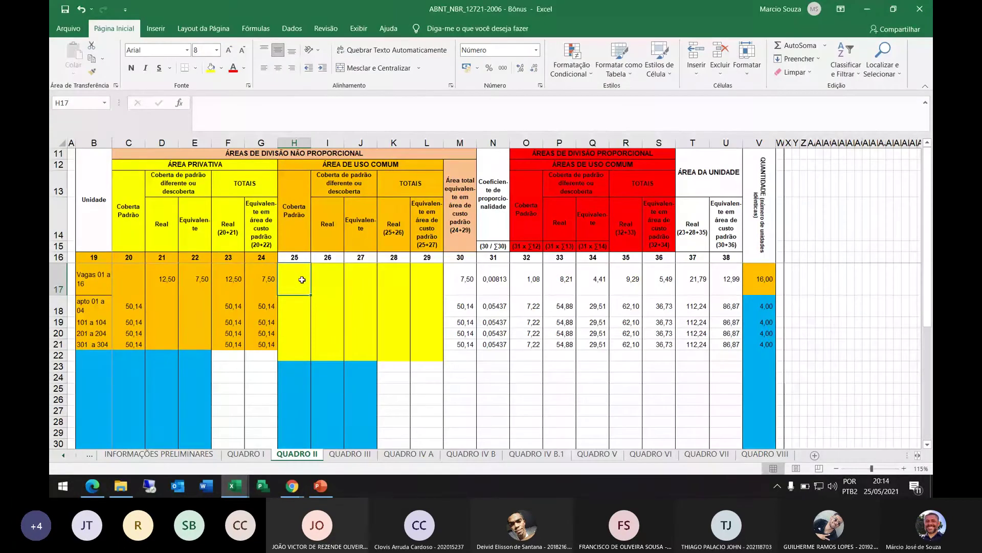
key(alt+Tab)
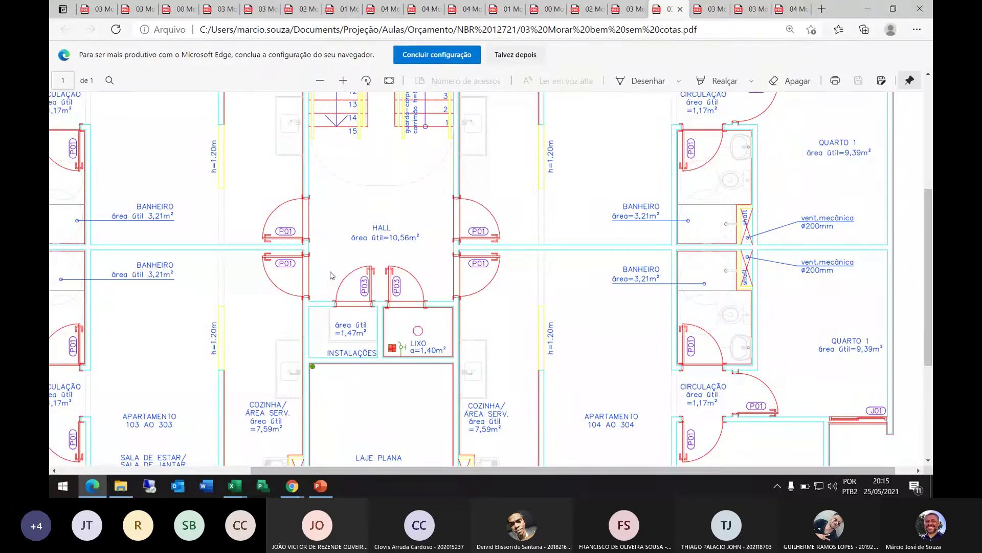
key(alt+Tab)
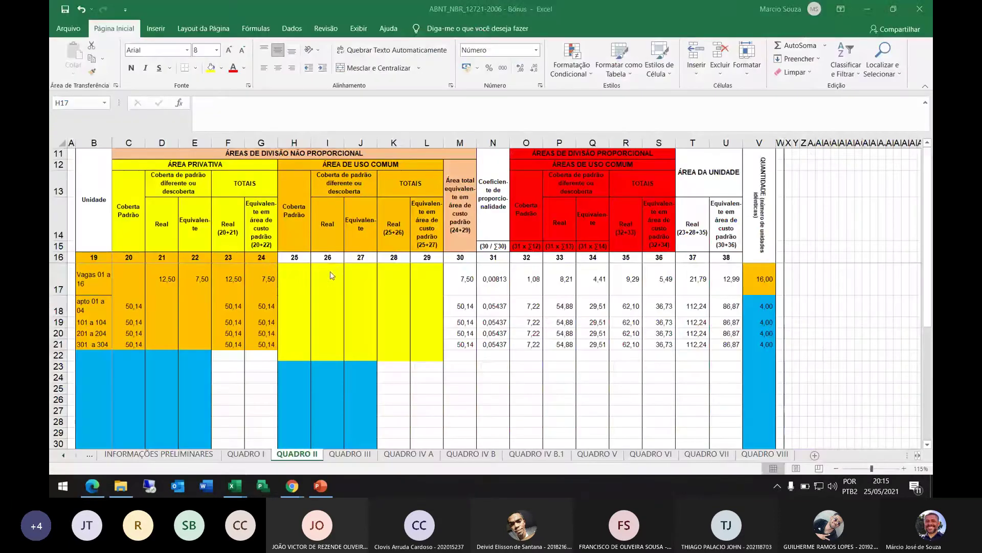
Review the non-proportional common-use columns 25 to 29 and the total equivalent area heading of column 30.
click(293, 282)
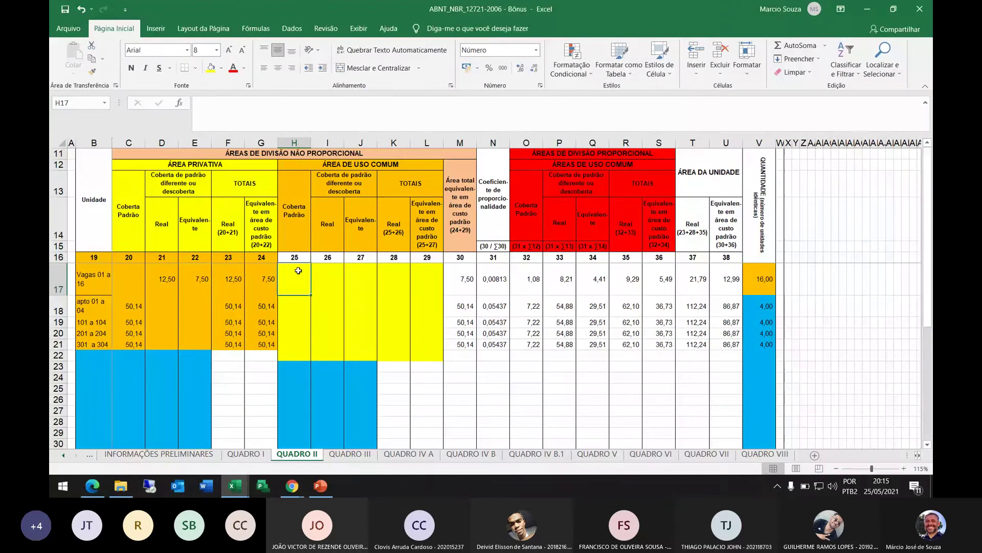
drag(286, 174, 332, 354)
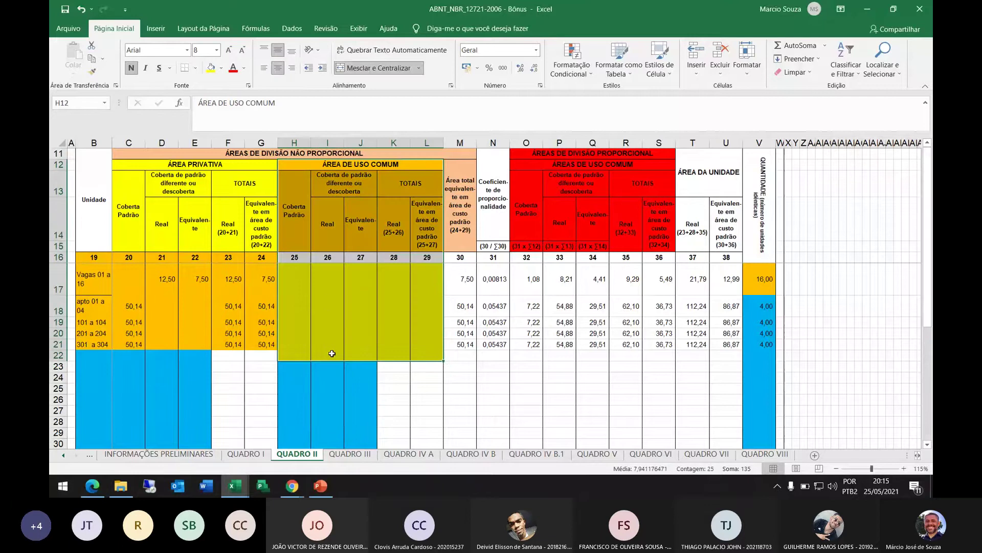
click(332, 354)
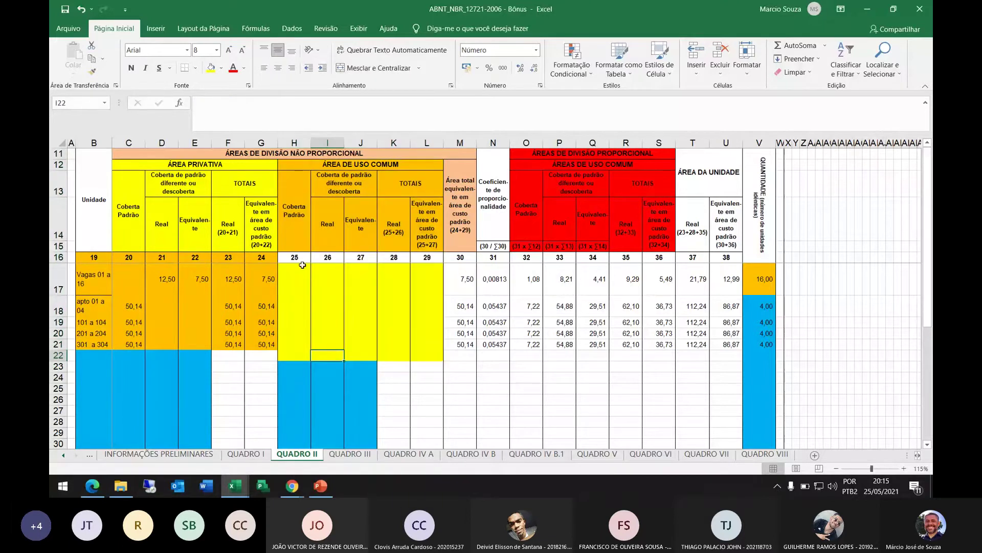
drag(300, 258, 434, 264)
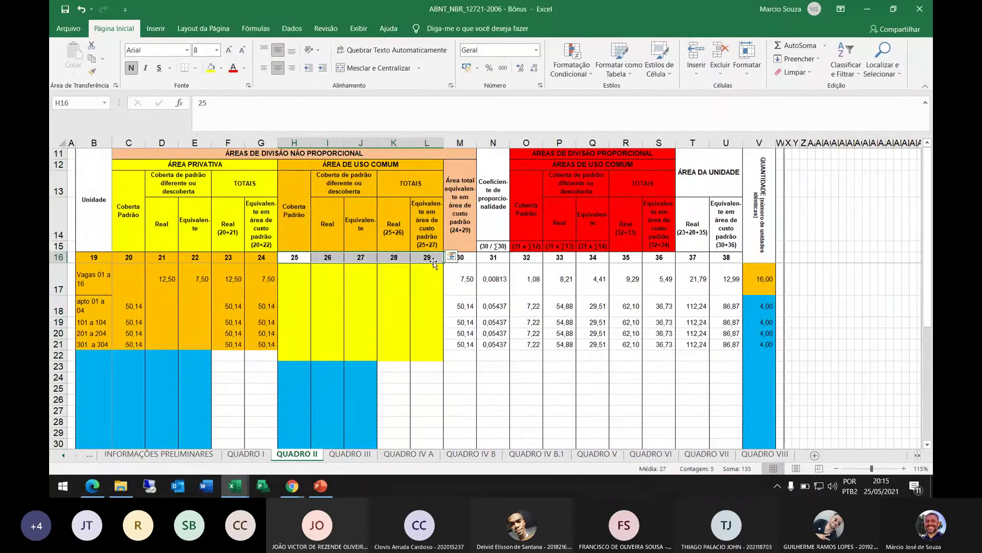
click(427, 306)
click(458, 230)
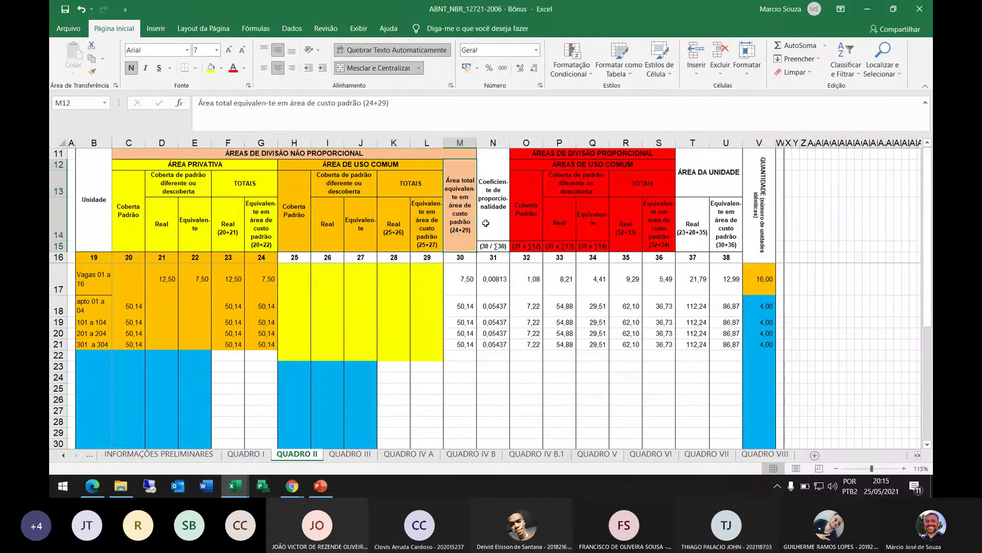
click(463, 256)
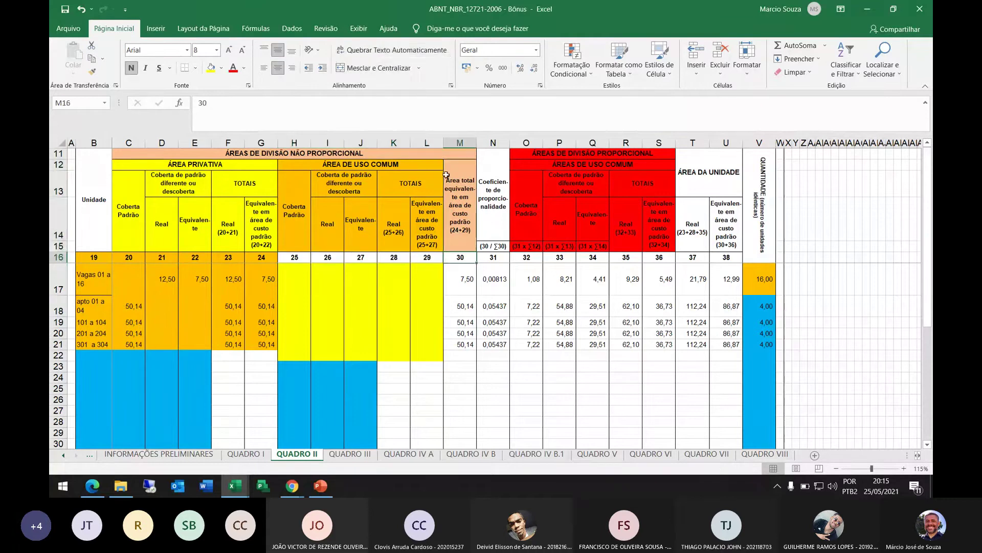
Add a blank worksheet after QUADRO II and zoom the QUADRO II sheet to 150%.
click(818, 456)
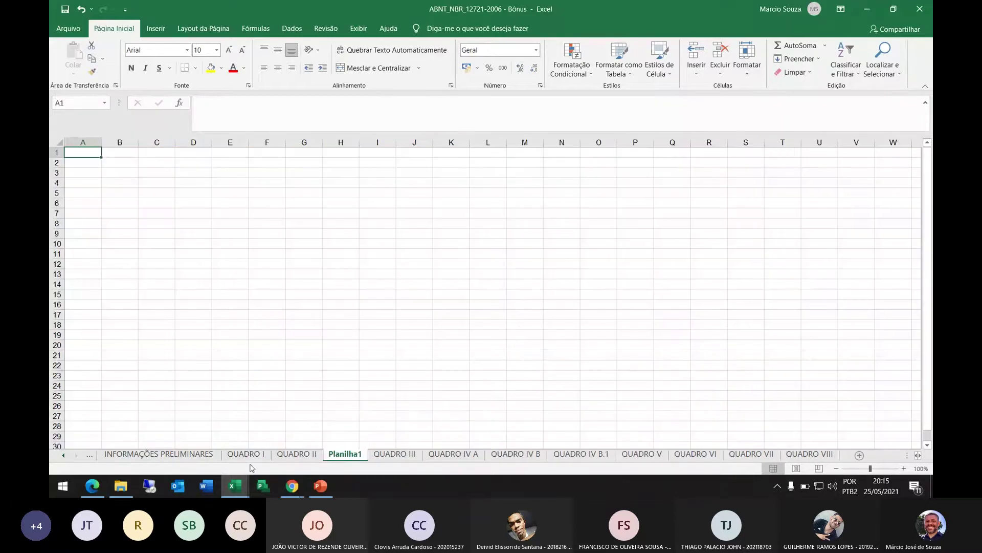
click(281, 455)
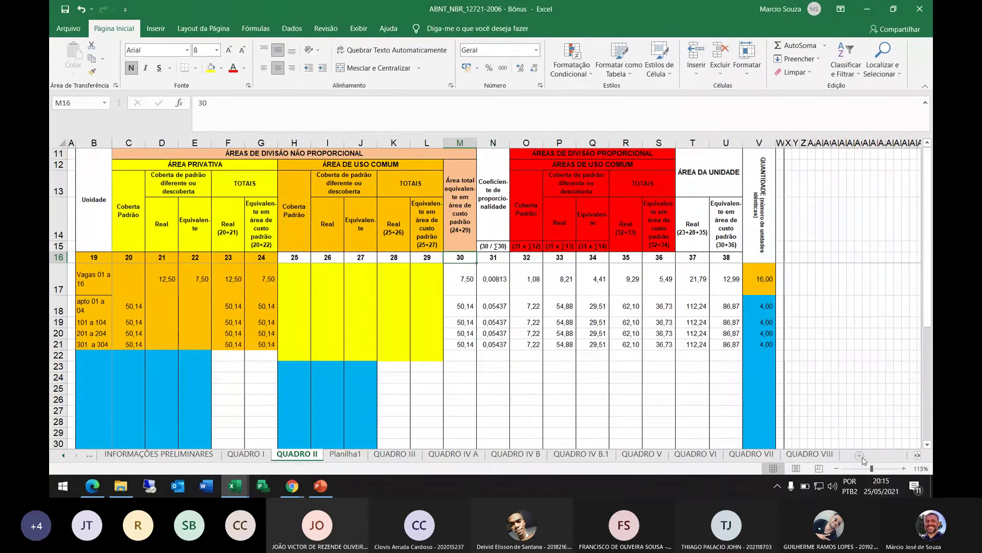
click(904, 469)
click(904, 468)
click(904, 469)
click(904, 469)
Examine column 30's total equivalent area (24+29) against the equivalent-area headings of columns 24 and 29.
click(586, 210)
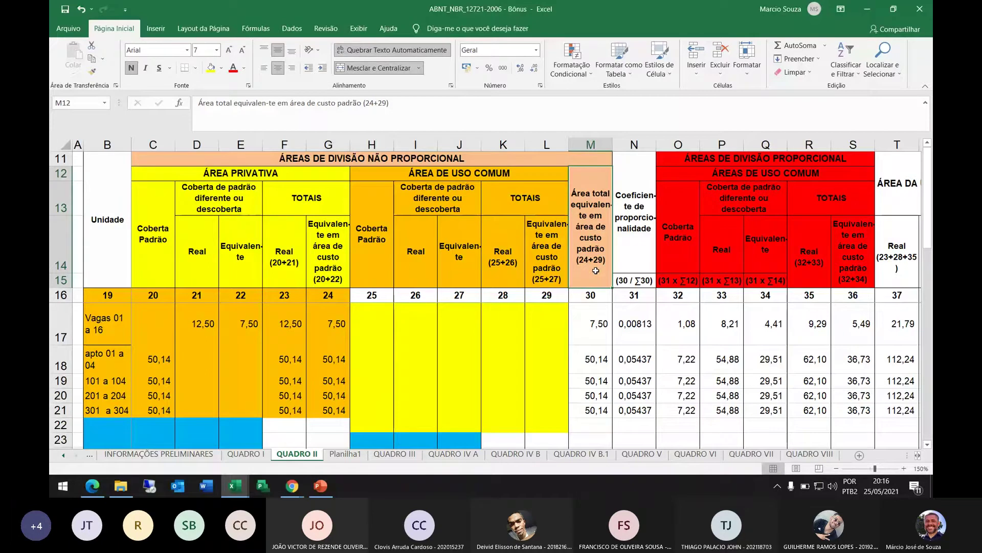
click(589, 301)
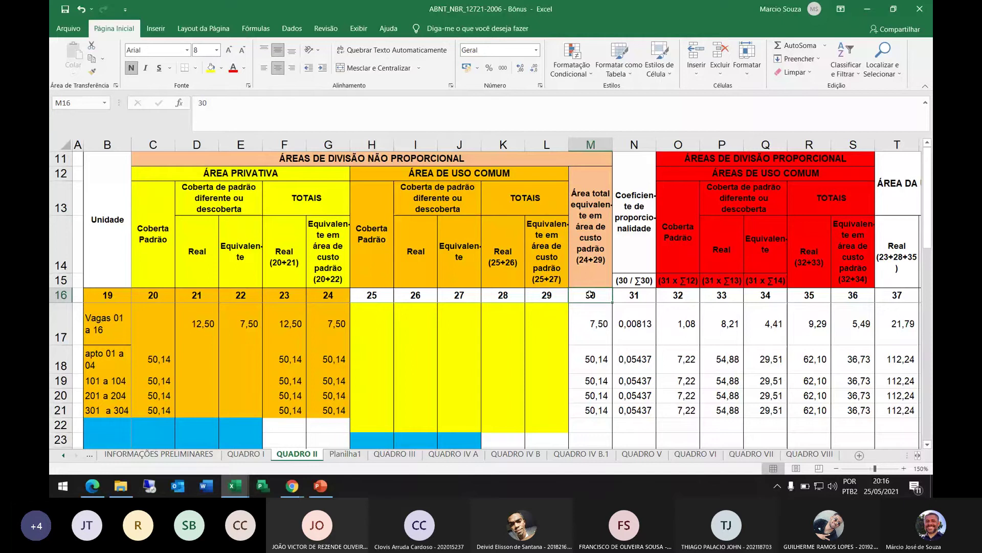
click(328, 294)
ctrl+click(329, 226)
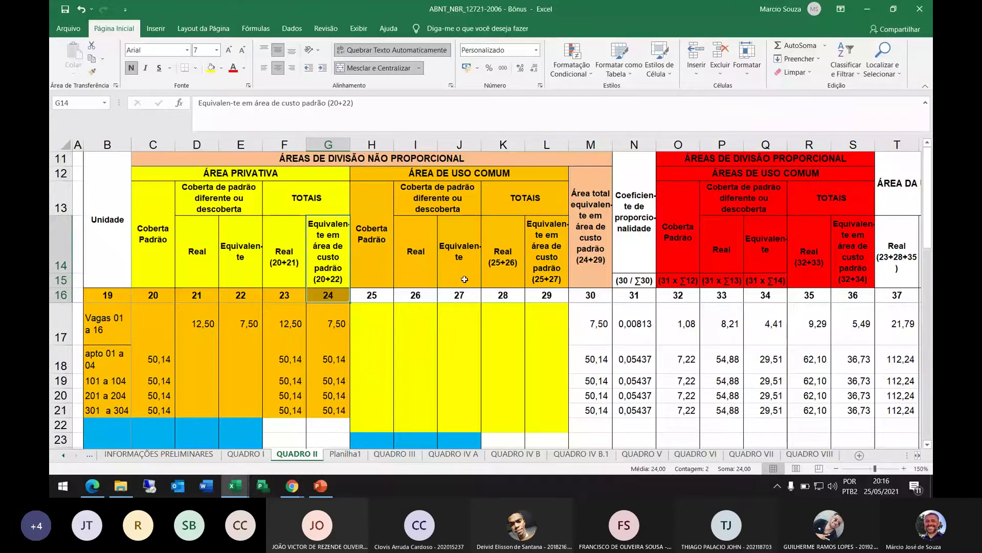
drag(546, 255, 546, 295)
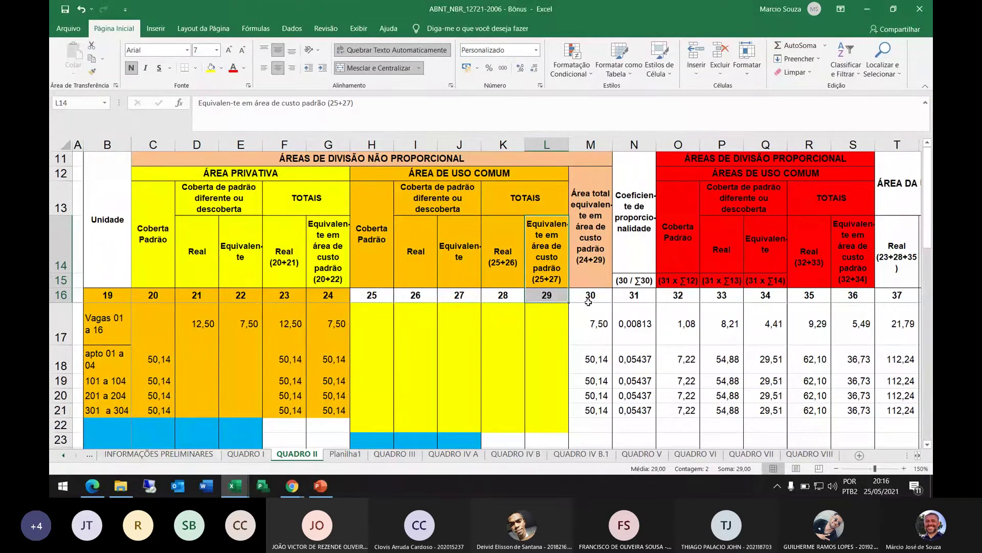
Inspect the formula of the Vagas row's total equivalent area in column 30 and its source cells in columns 24 and 29.
click(590, 329)
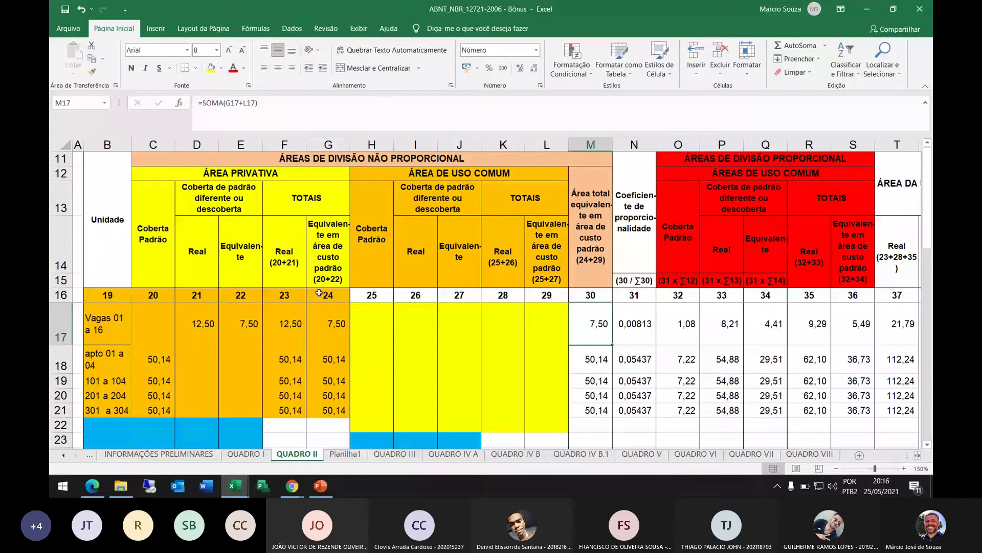
click(321, 327)
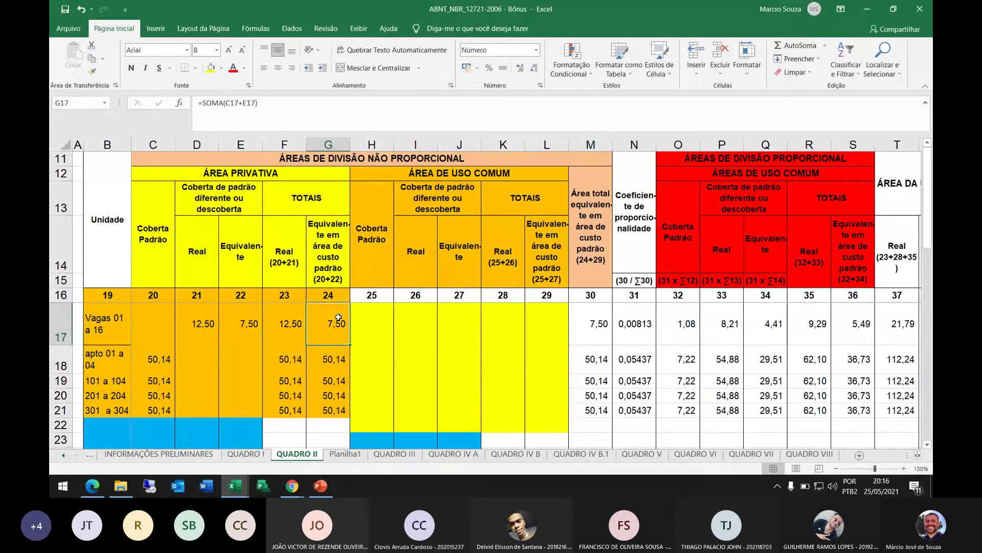
click(554, 325)
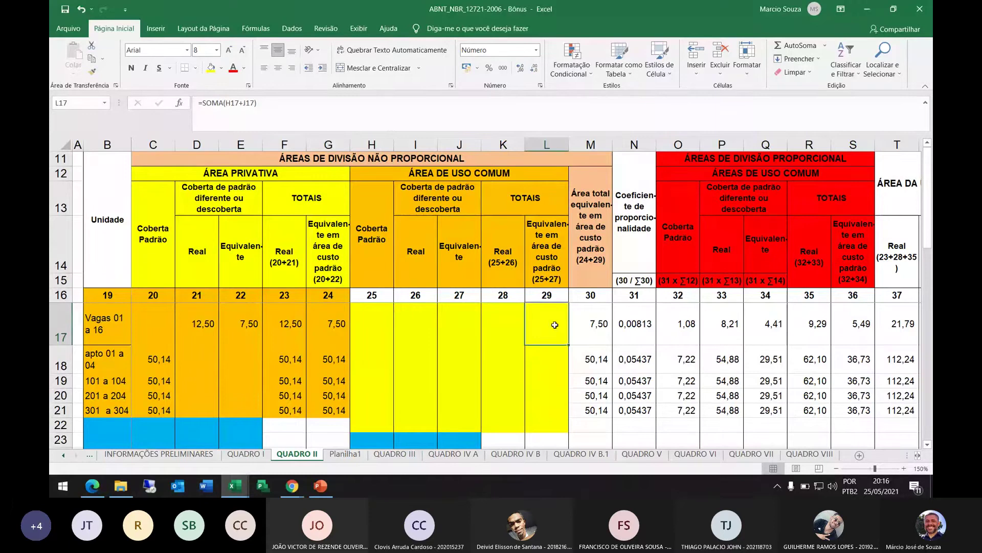
click(597, 329)
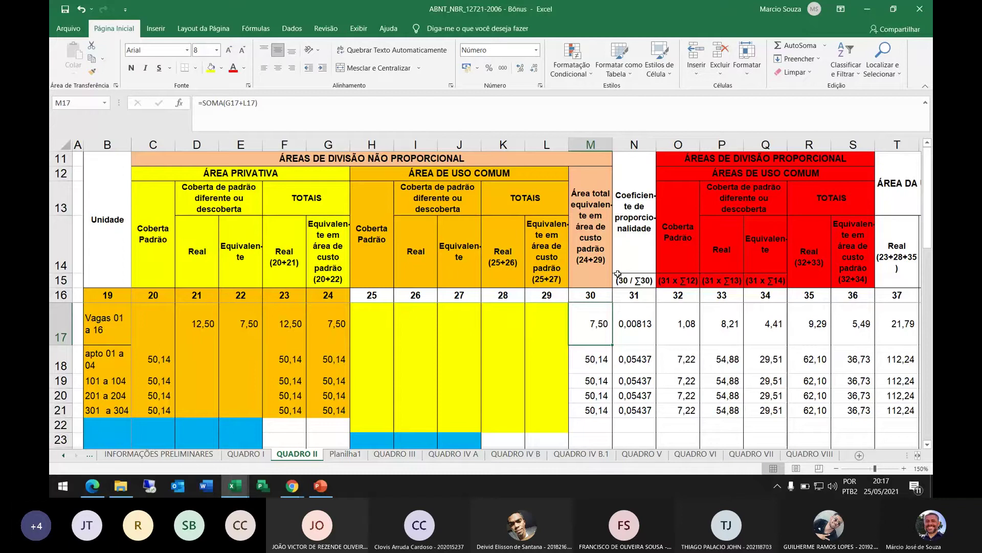
Review the unit areas listed under column 30 and the formula of that column's total in row 40.
click(592, 295)
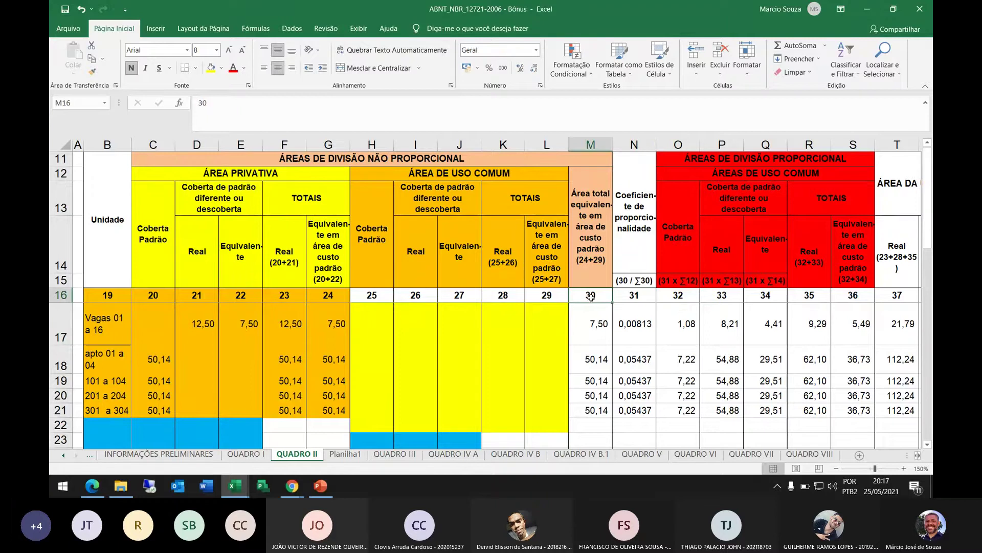
drag(591, 313, 591, 391)
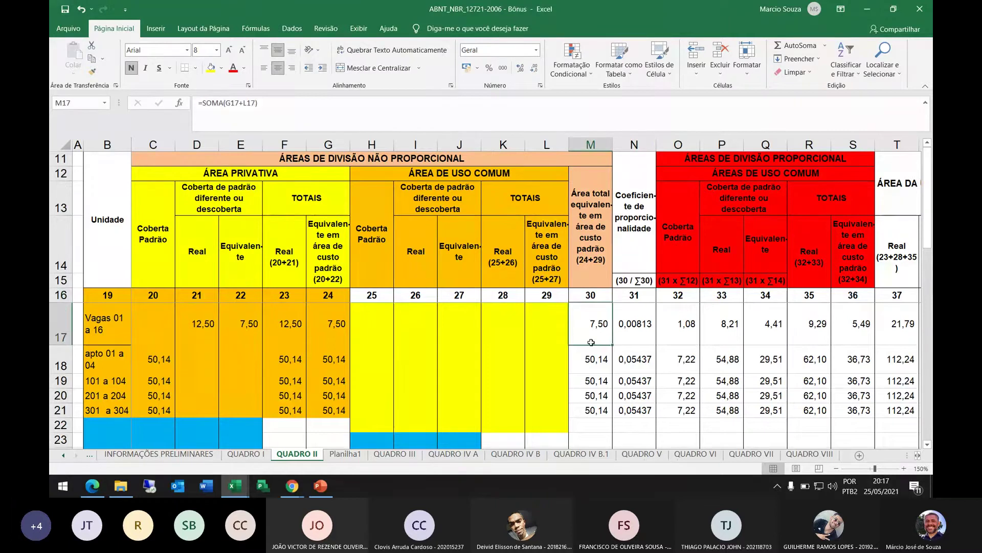
scroll(591, 391, down, 4)
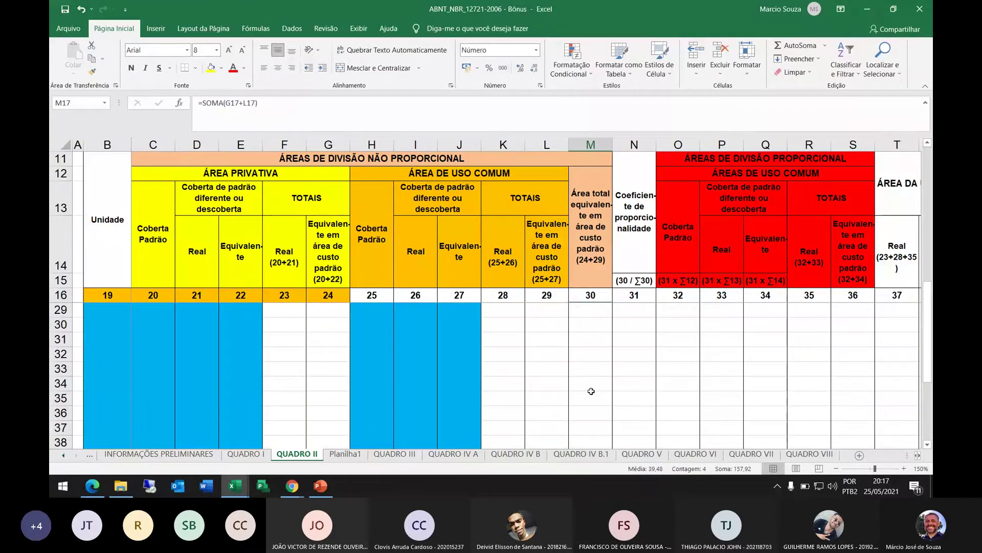
scroll(591, 389, down, 4)
scroll(591, 387, up, 2)
click(591, 383)
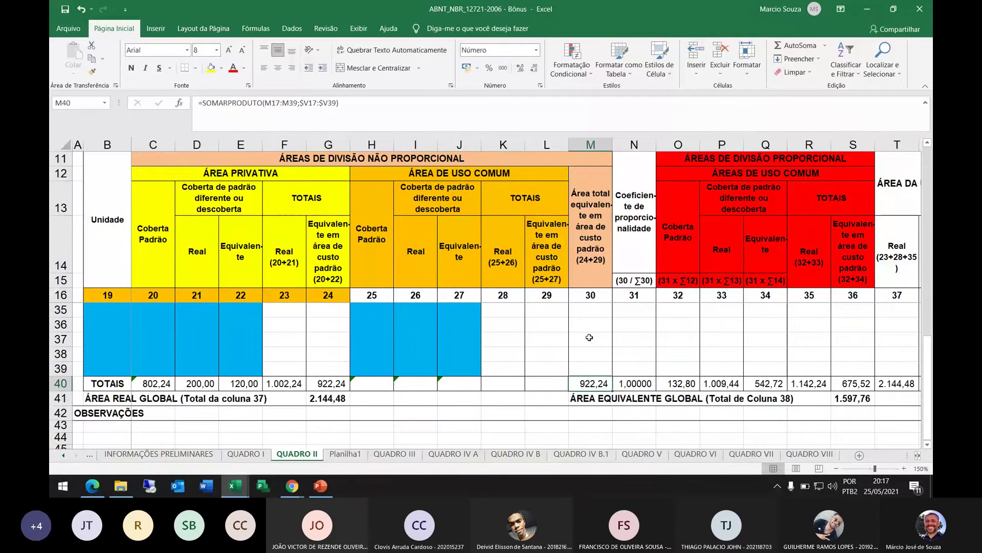
Compare the Vagas row's column 30 area with its number of identical units in the QUANTIDADE column.
scroll(844, 410, up, 4)
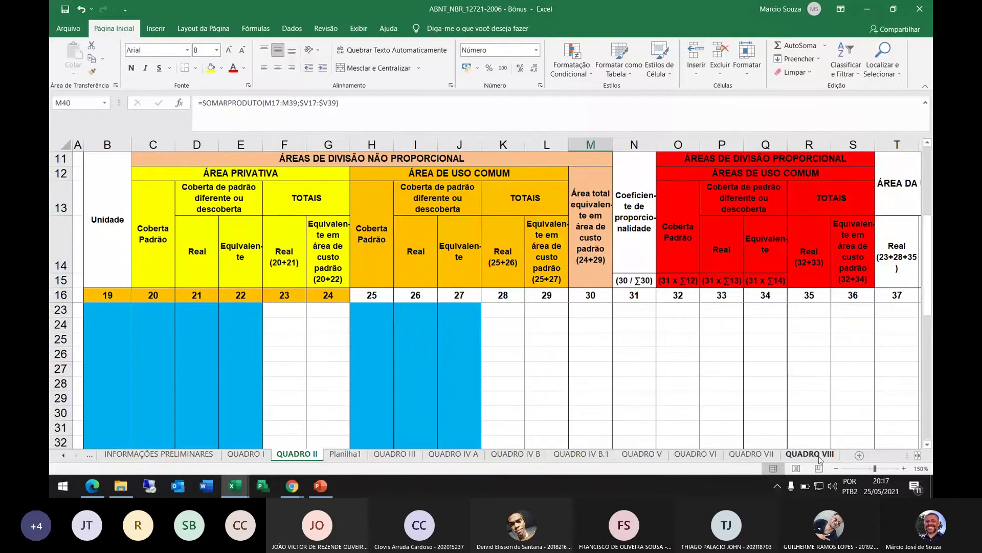
click(836, 468)
click(836, 468)
click(836, 469)
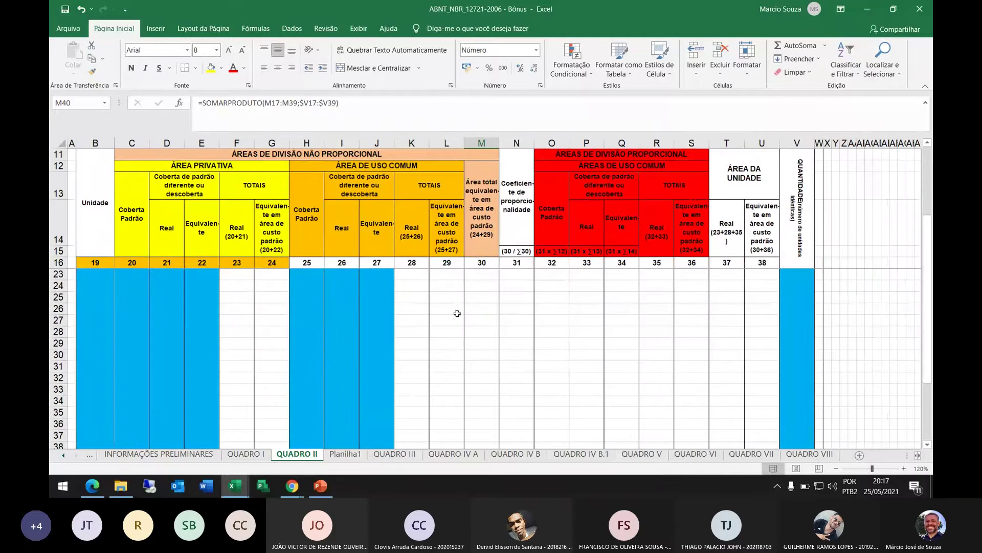
scroll(450, 305, down, 3)
scroll(453, 306, up, 3)
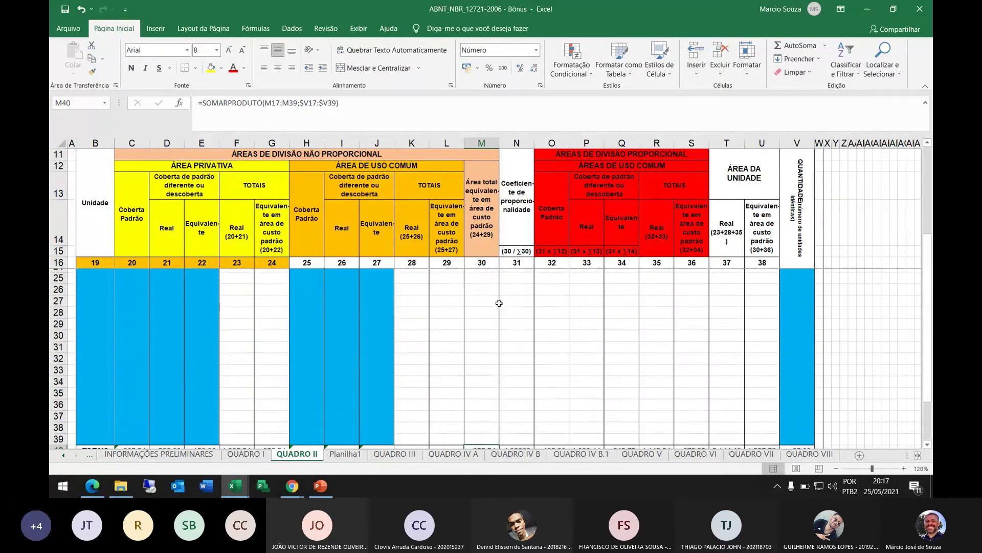
scroll(499, 303, up, 3)
click(490, 288)
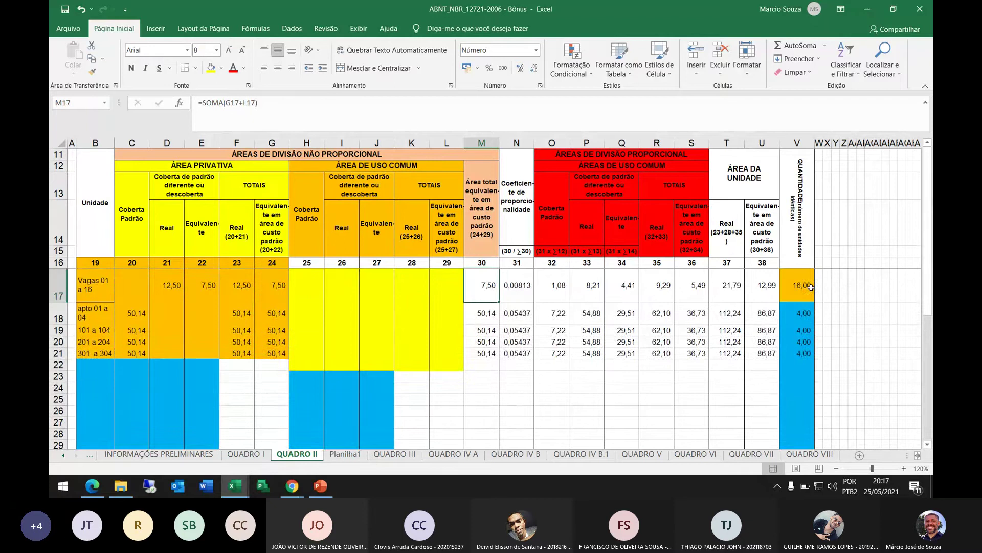
click(805, 288)
click(483, 295)
click(805, 286)
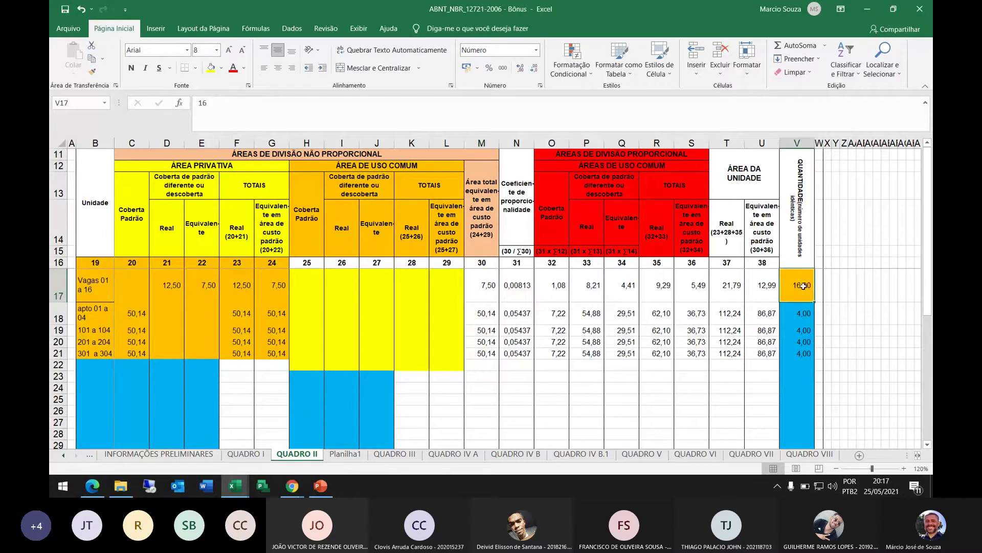
Match each apartment row's column 30 area, rows 18 to 21, with its quantity of identical units in column V.
click(482, 317)
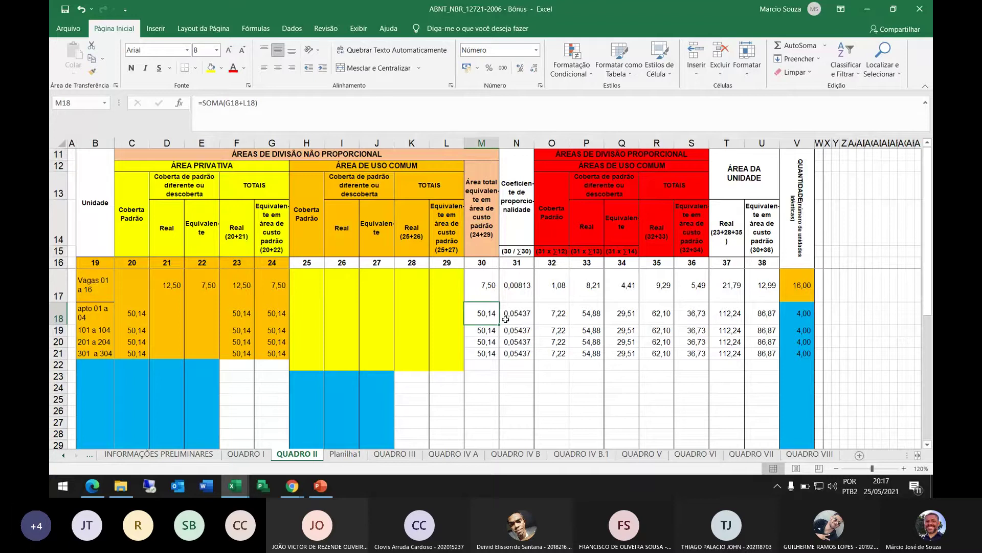
click(796, 312)
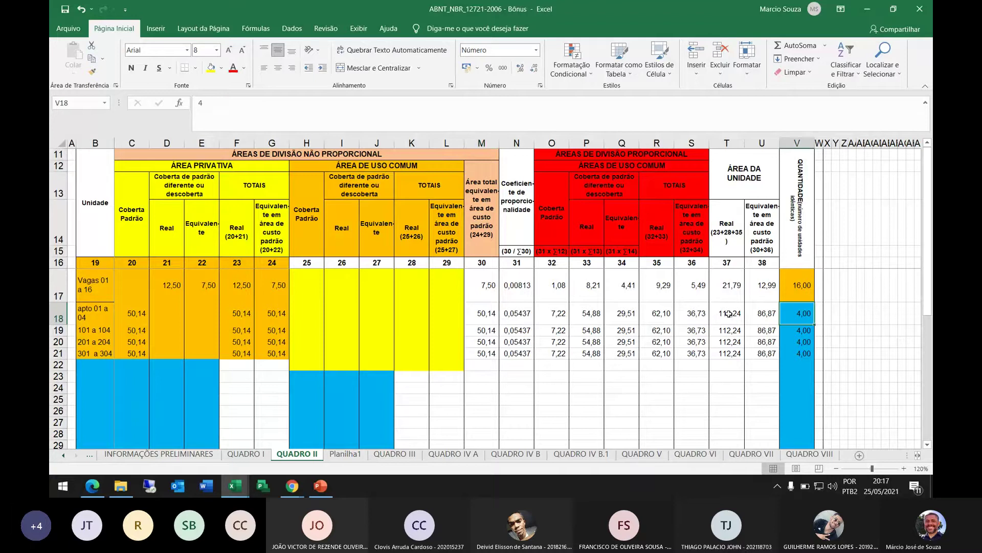
click(487, 331)
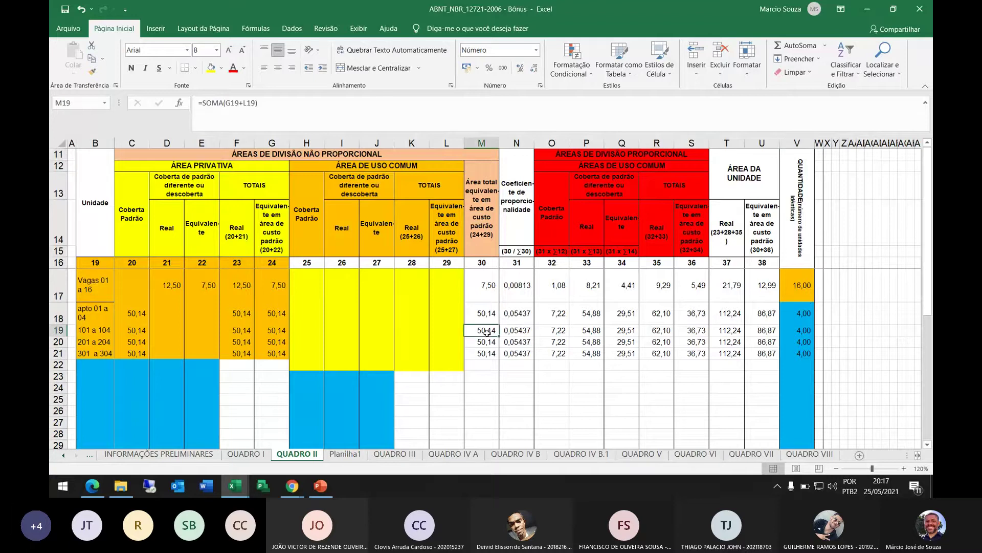
click(789, 330)
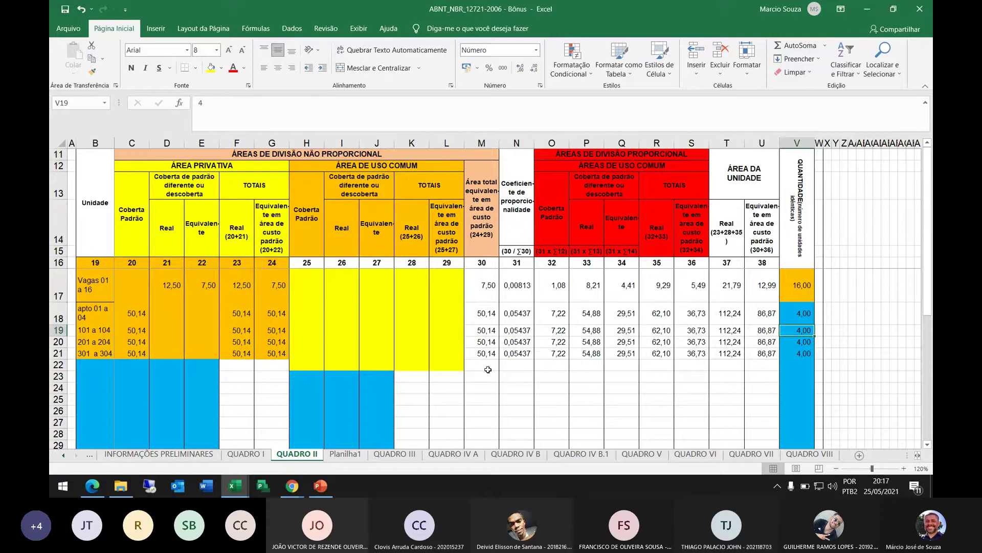
click(482, 342)
click(807, 342)
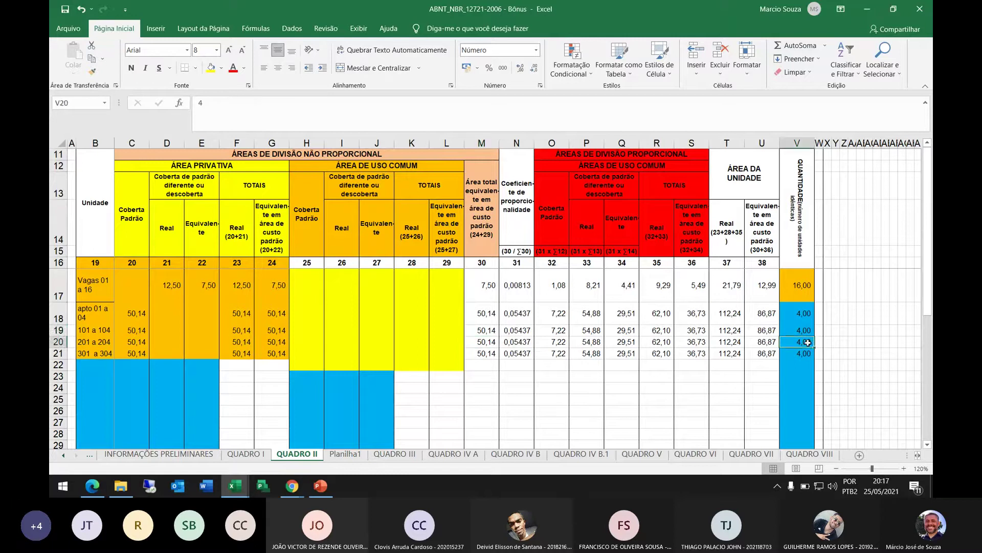
click(492, 354)
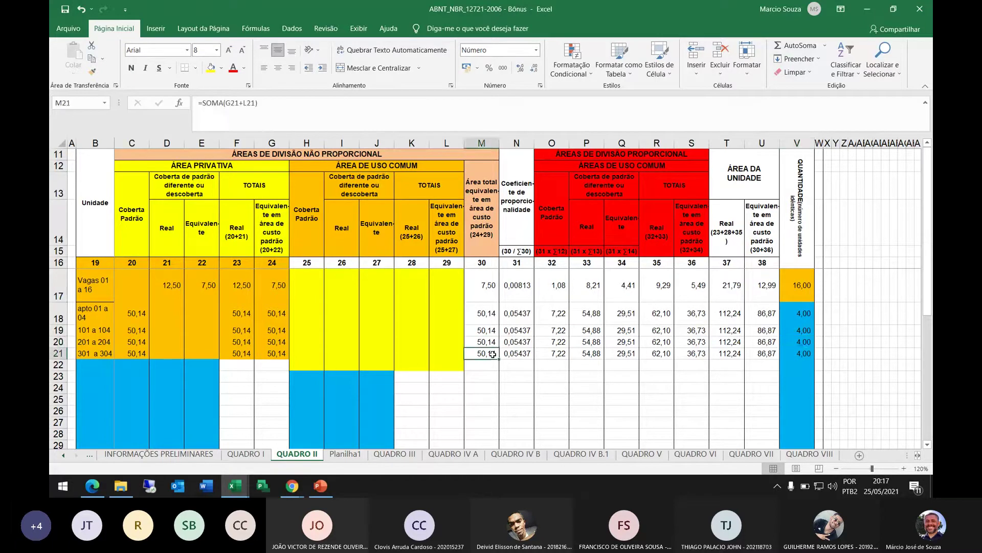
click(798, 353)
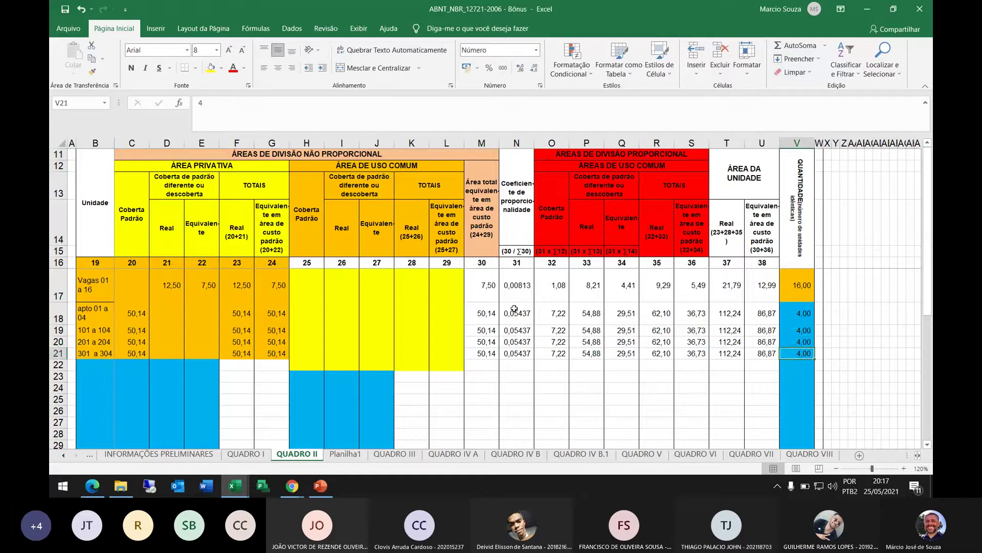
Recheck the area and quantity pairs of rows 17 and 18 against the SOMARPRODUTO total of column 30.
click(486, 285)
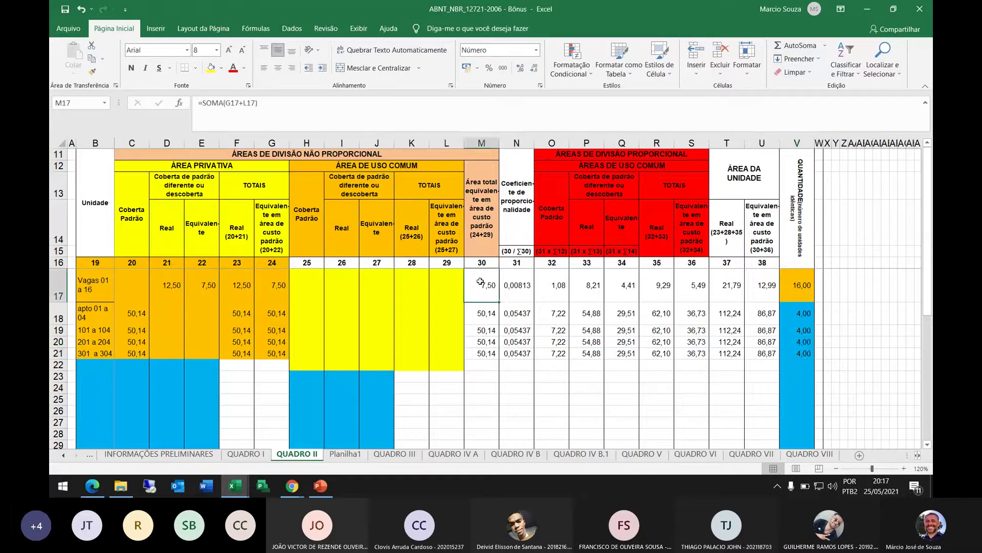
click(802, 295)
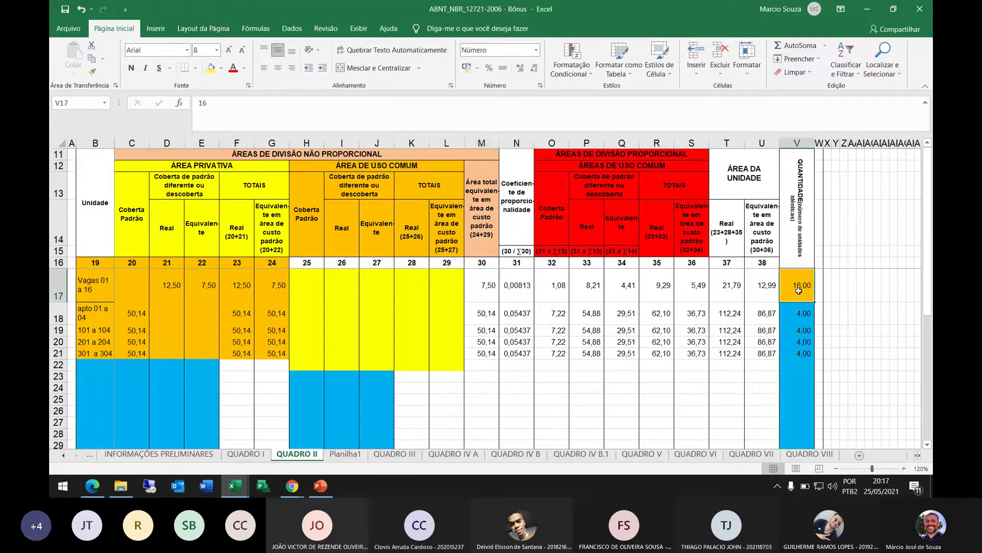
click(492, 313)
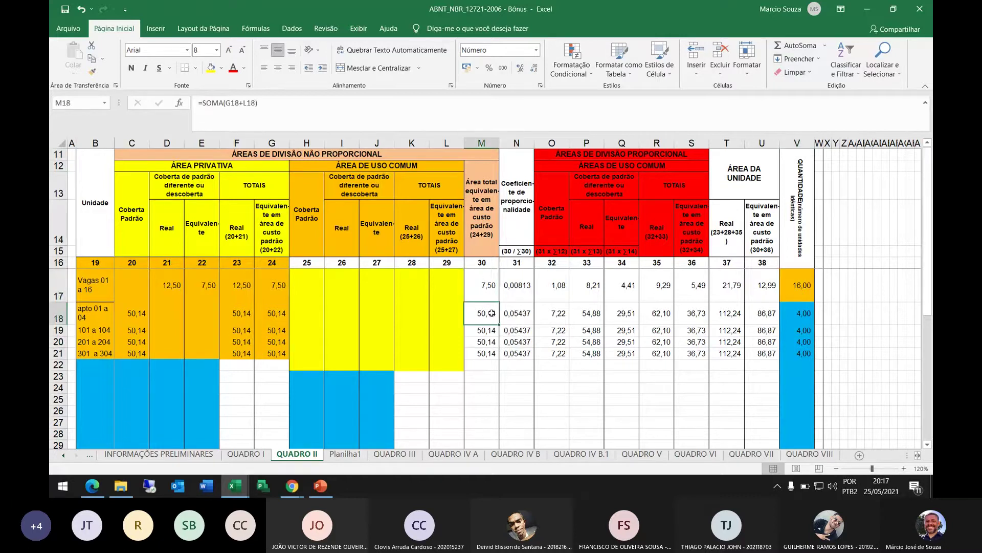
click(794, 313)
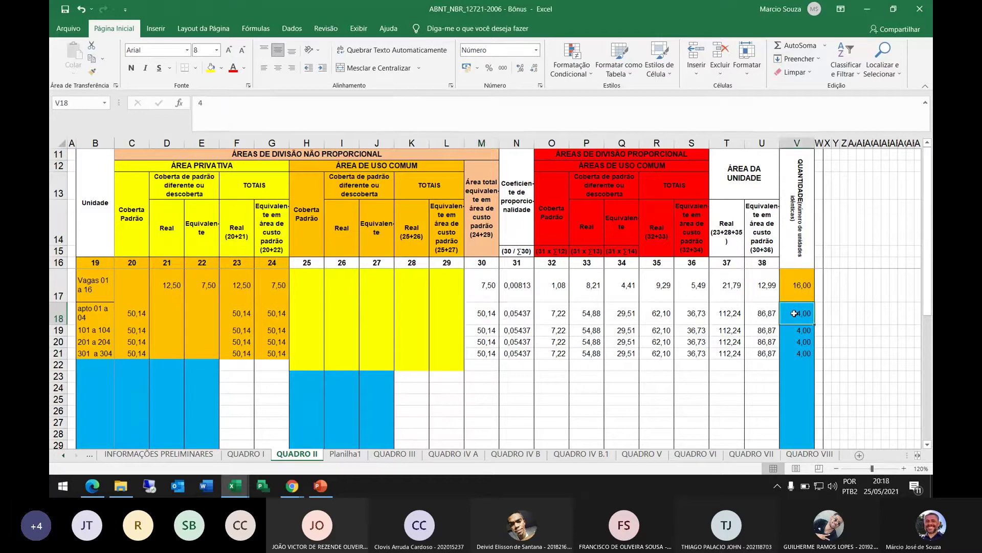
click(489, 281)
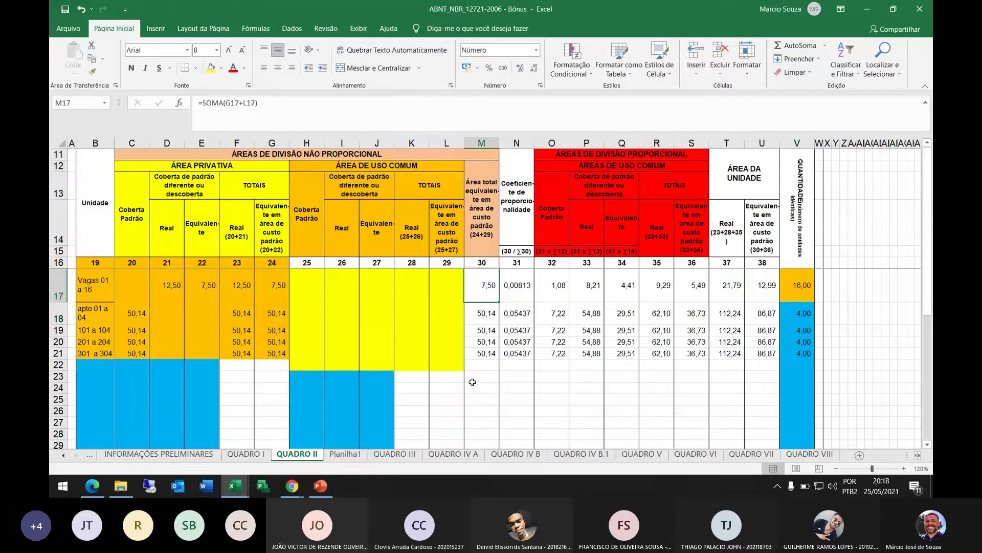
scroll(473, 382, down, 3)
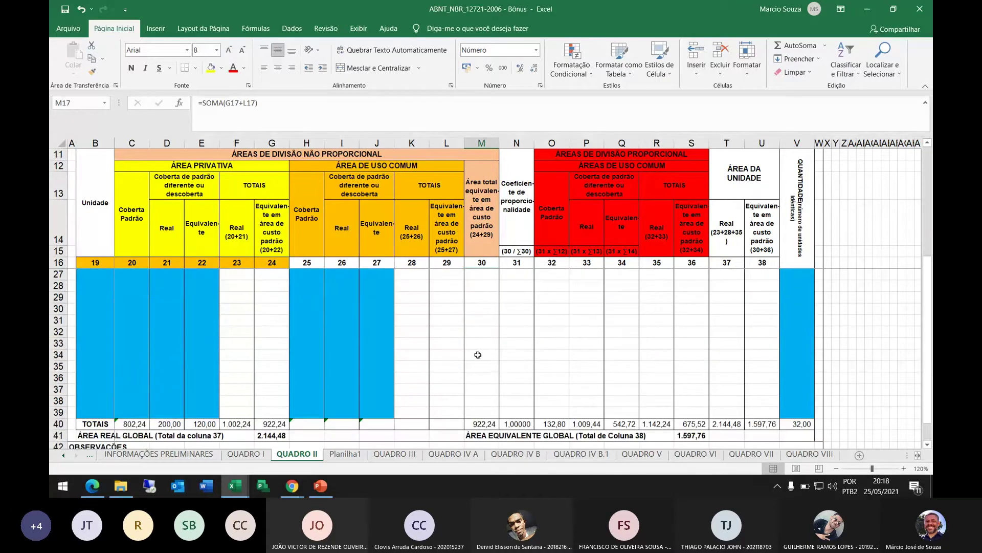
scroll(478, 355, down, 2)
click(482, 366)
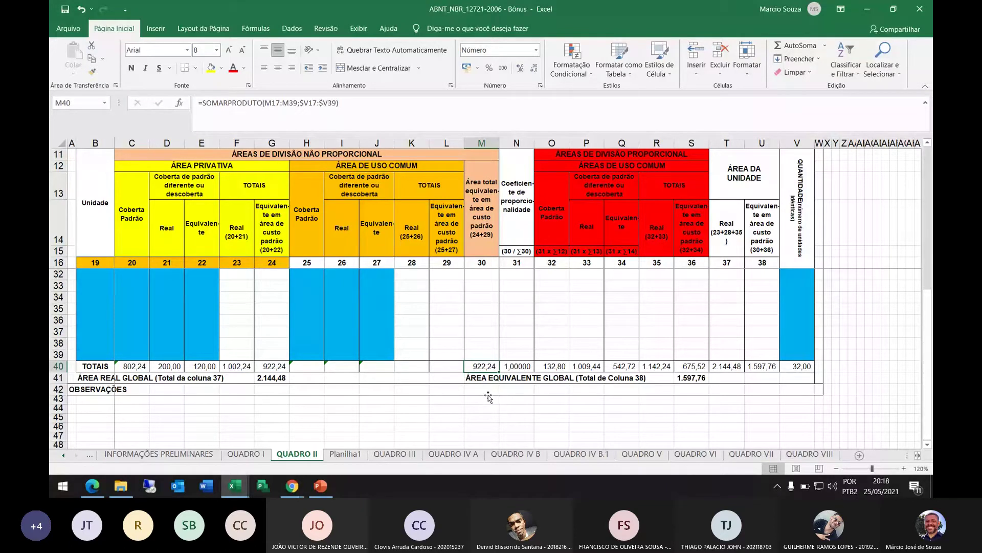
Re-examine column 30's unit areas in rows 17 to 21 alongside the Vagas row's quantity.
scroll(488, 397, up, 5)
click(486, 287)
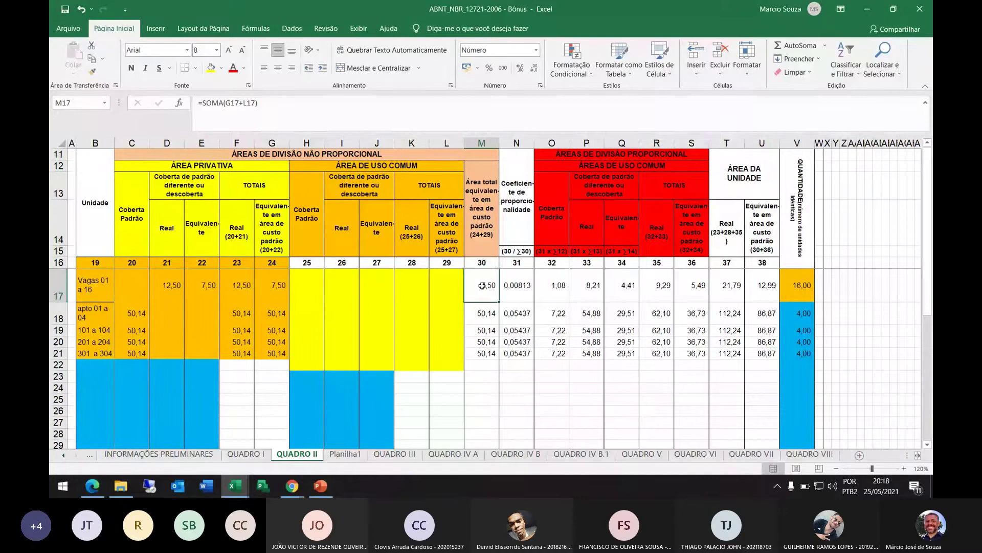
scroll(485, 296, down, 3)
key(Up)
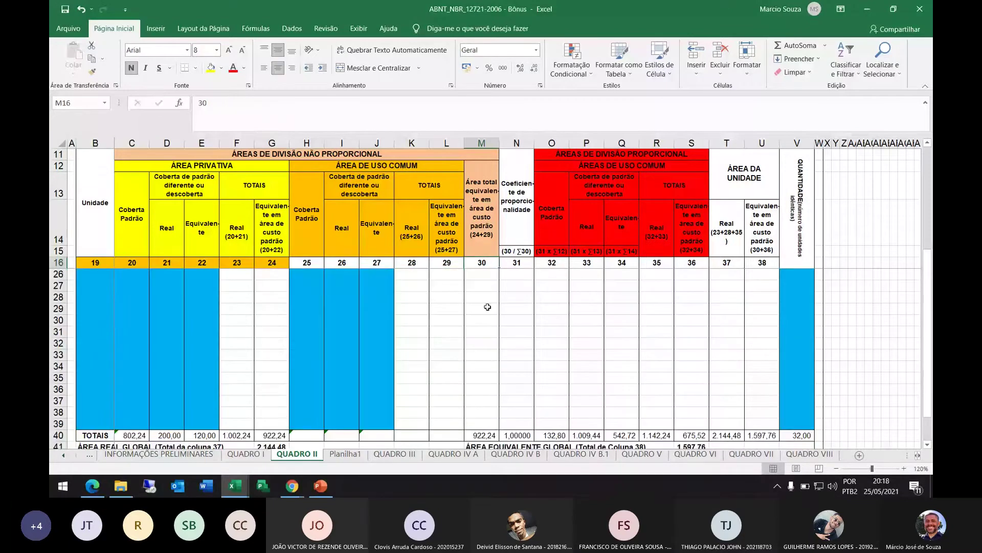
key(ctrl+z)
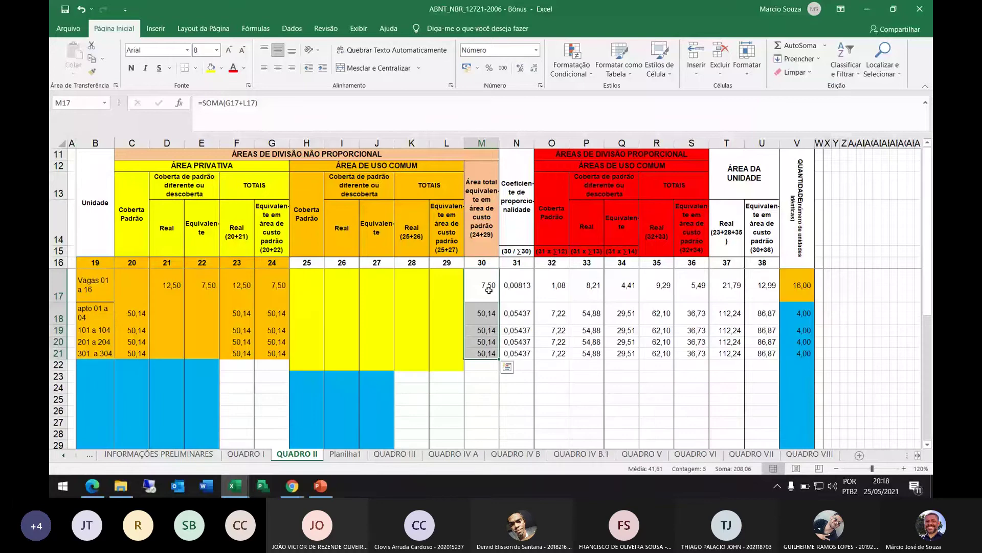
key(ctrl+z)
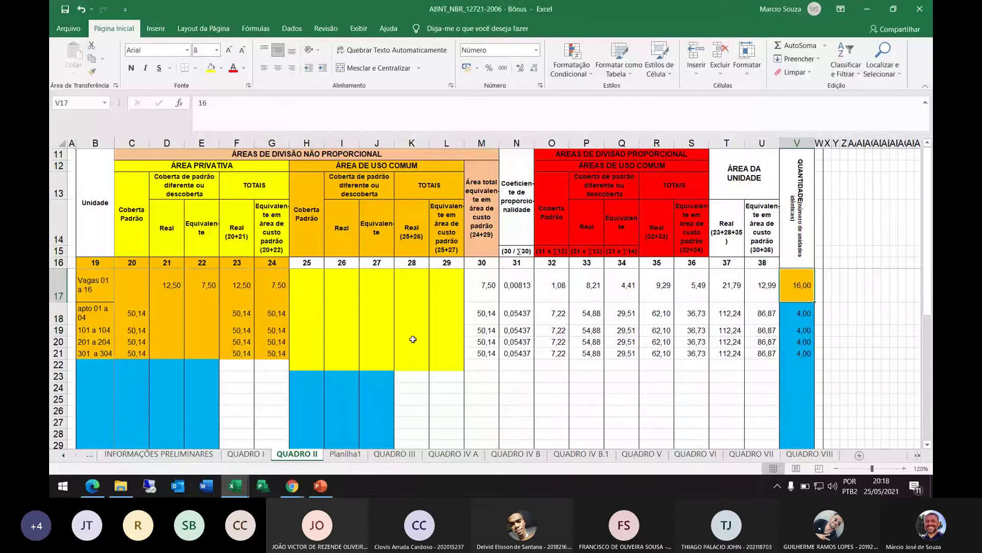
Enter unit numbers 1 and 2 in cells B22 and B23 and format them as plain whole numbers.
click(95, 364)
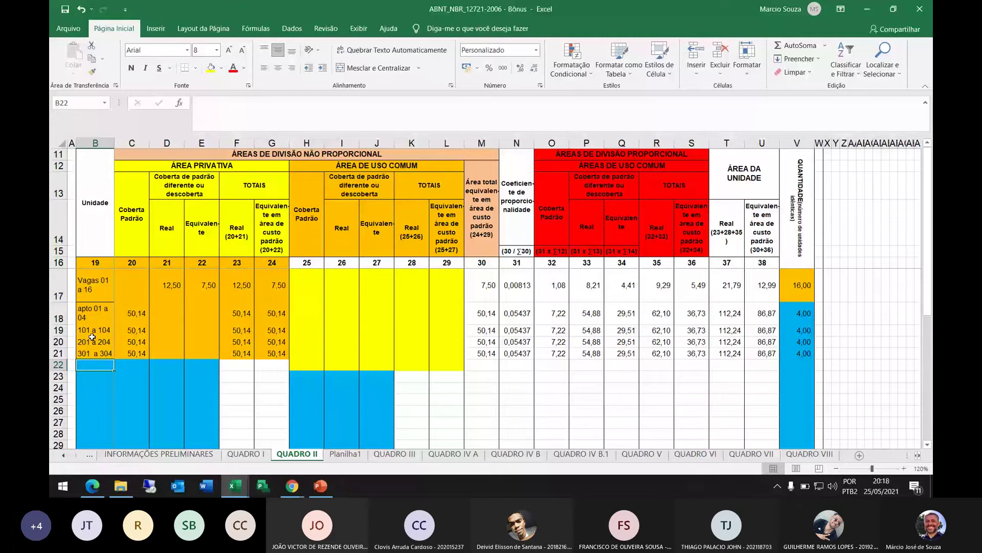
key(End)
text(24:00:00)
key(Return)
text(48:00:00)
key(Return)
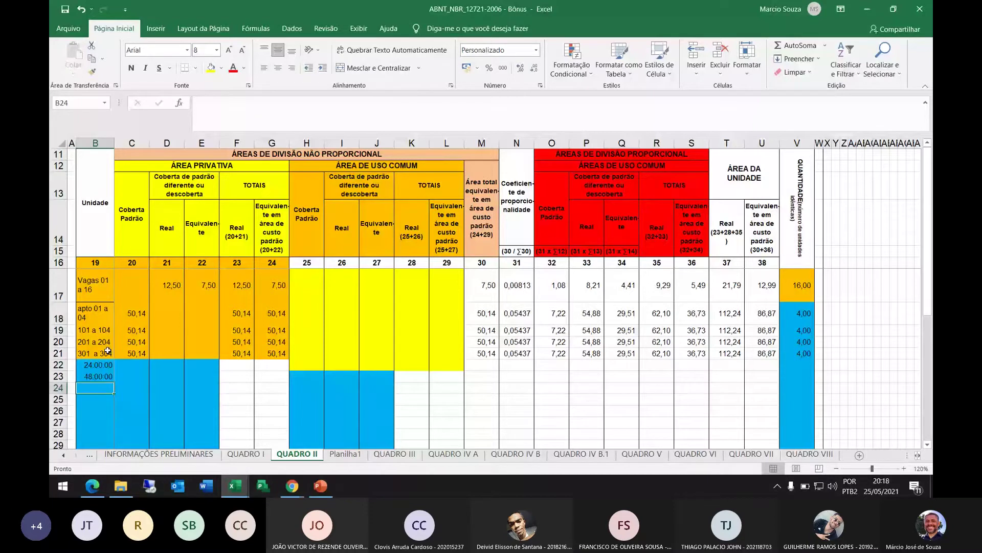
drag(97, 365, 97, 376)
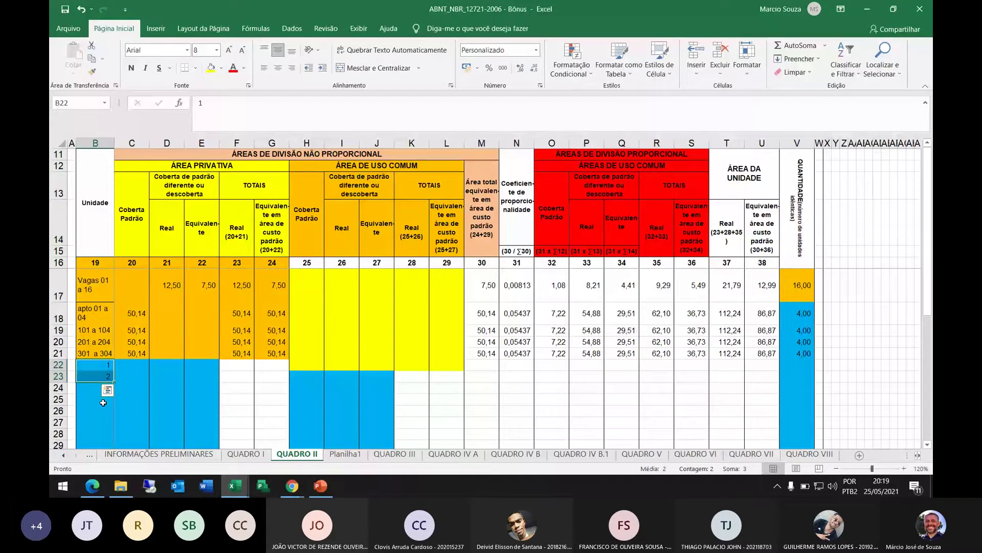
Continue the Unidade column with unit numbers 3 and 4 in cells B24 and B25.
click(98, 387)
text(3)
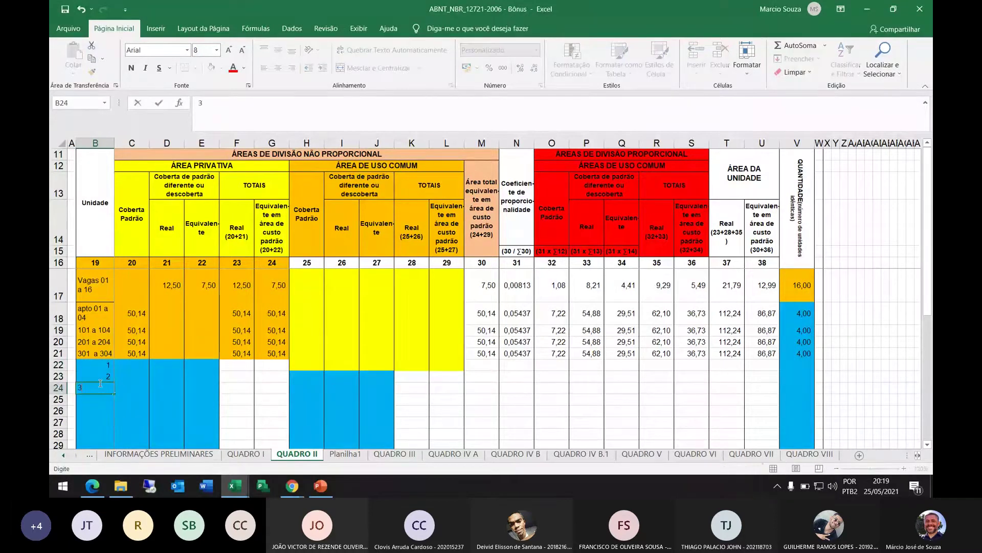
key(Return)
text(4)
key(Return)
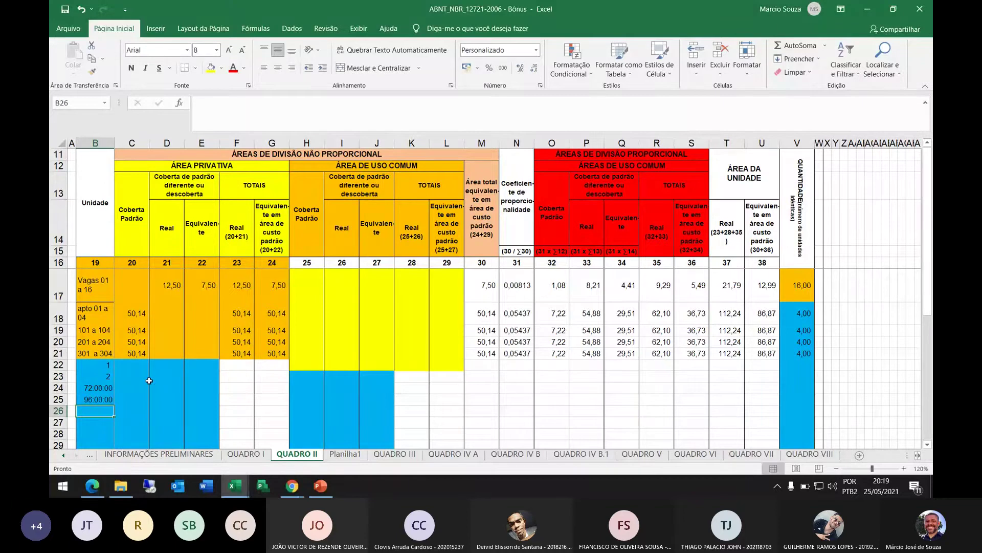
Format the Unidade cells from B22 down to B39 as numbers without decimal places.
drag(98, 361, 97, 412)
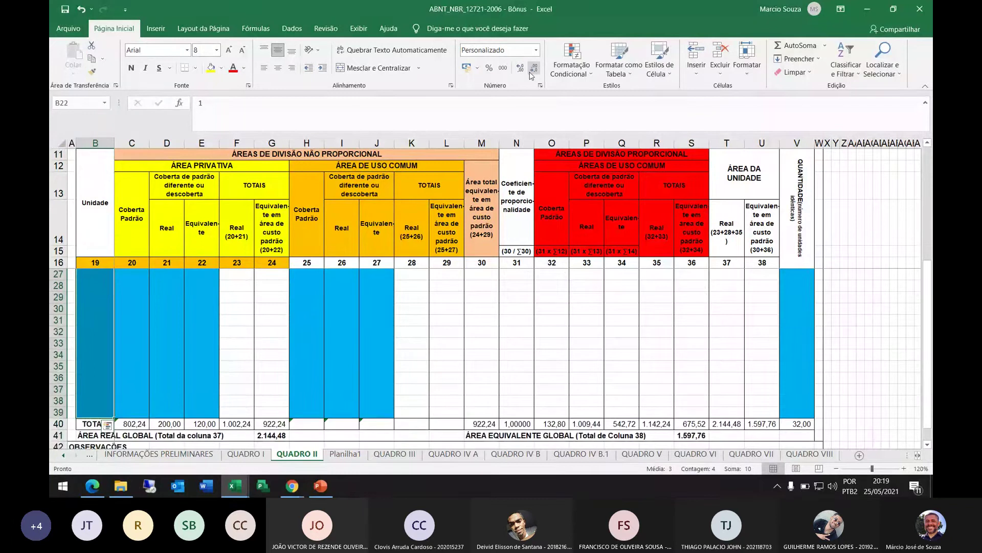
click(503, 67)
click(84, 320)
scroll(99, 376, up, 3)
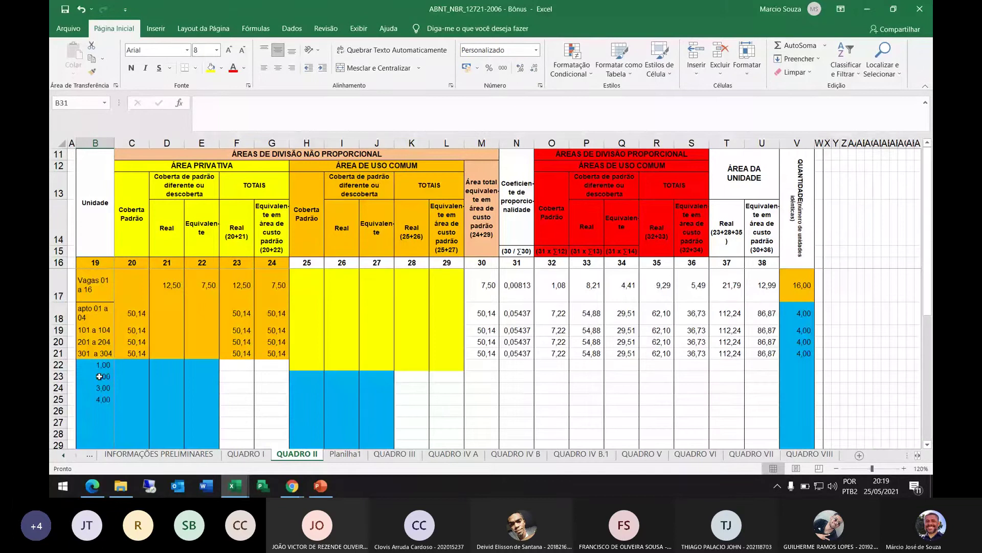
click(97, 365)
drag(98, 365, 98, 402)
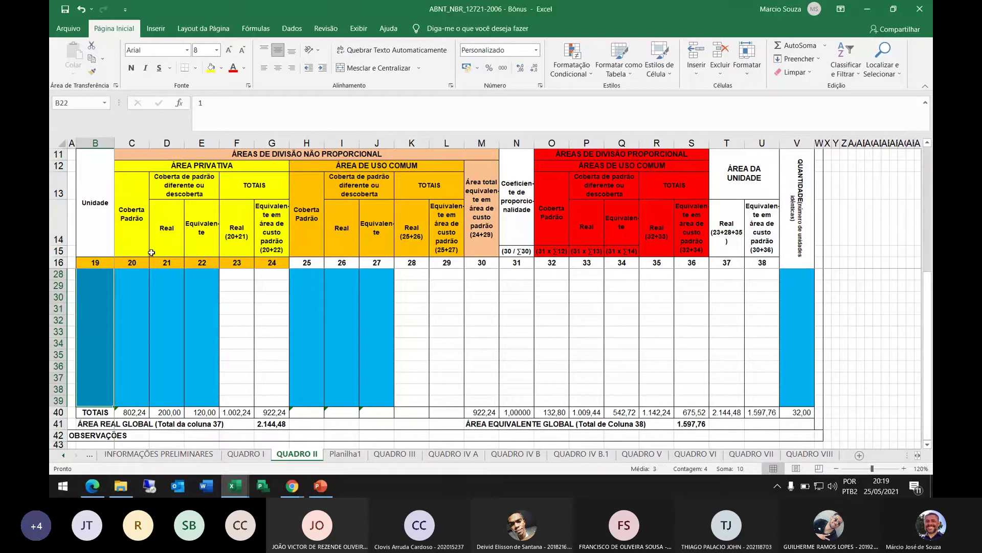
scroll(153, 333, up, 4)
scroll(94, 325, down, 2)
click(95, 324)
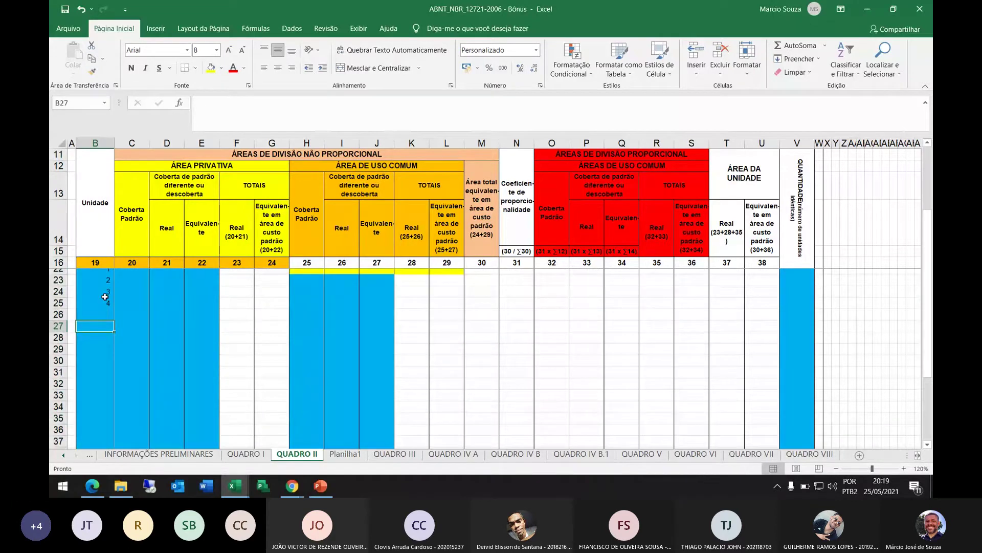
List units 101, 102, 103 and 104 in the Unidade column, rows 26 to 29.
scroll(105, 297, up, 1)
click(100, 344)
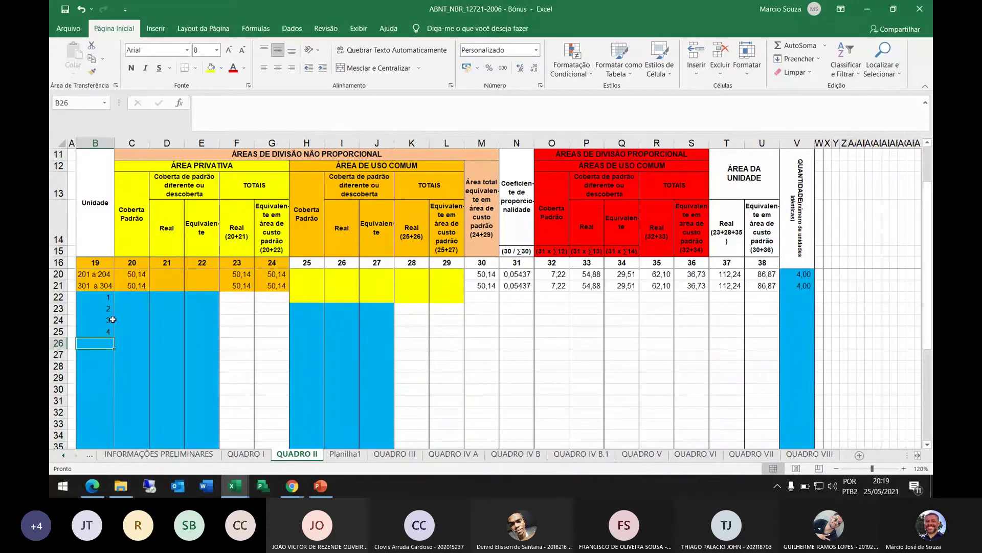
text(1)
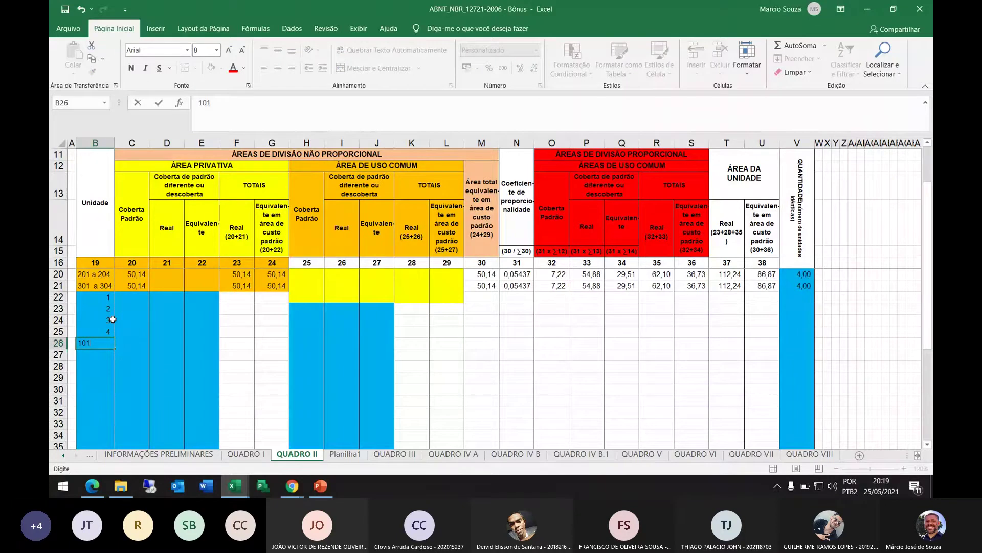
text(01)
key(Return)
text(10)
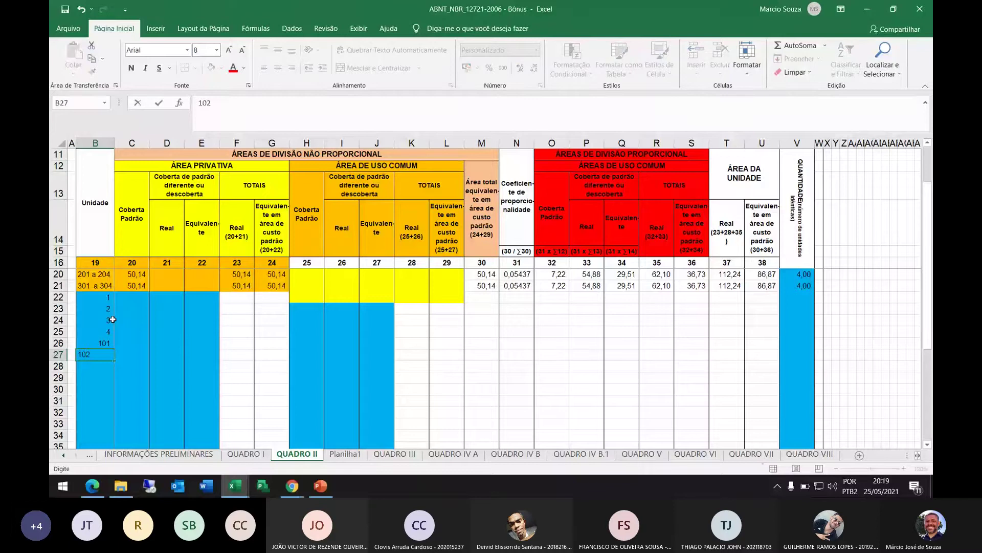
text(2)
key(Return)
text(103)
key(Return)
text(1)
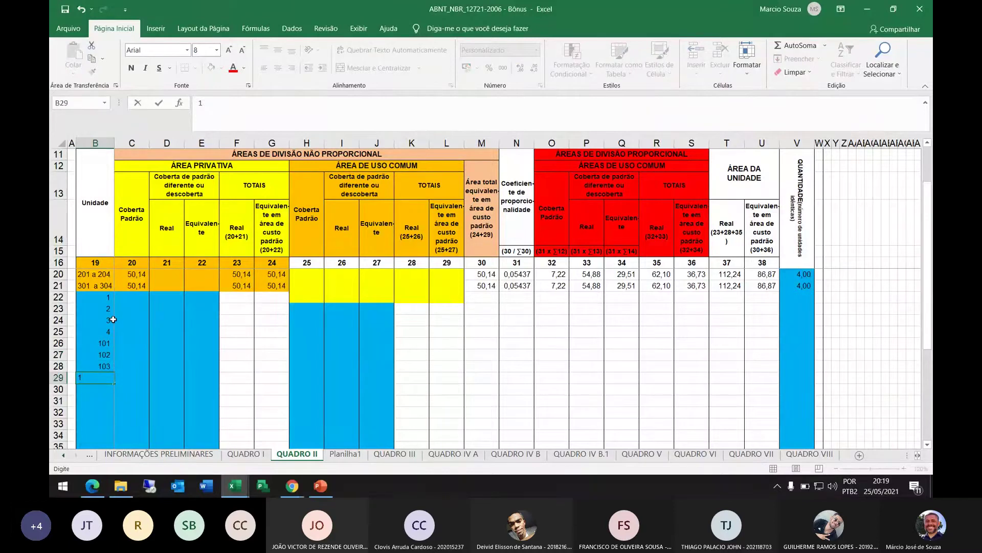
text(04)
key(Return)
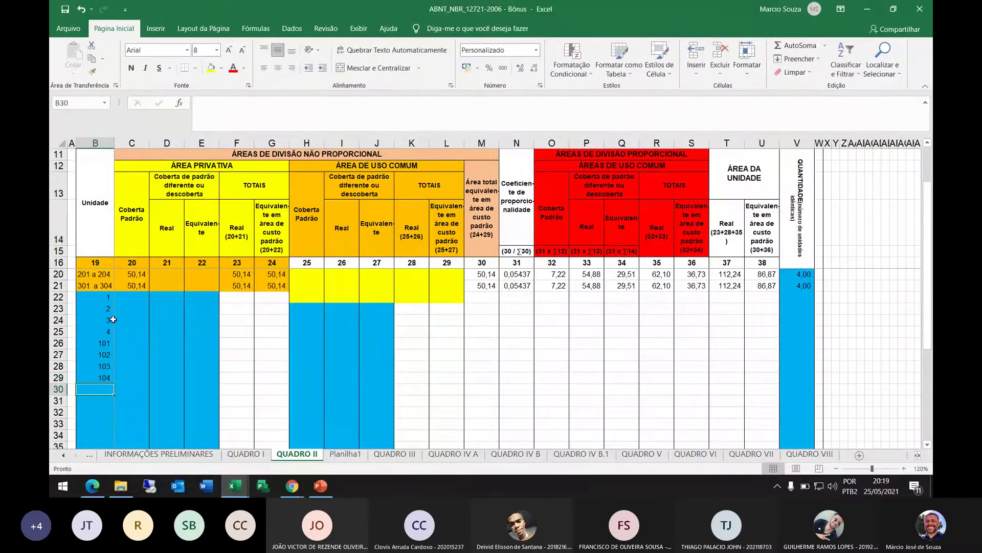
List units 201, 202, 203 and 204 in the Unidade column, rows 30 to 33.
text(201)
key(Return)
text(202)
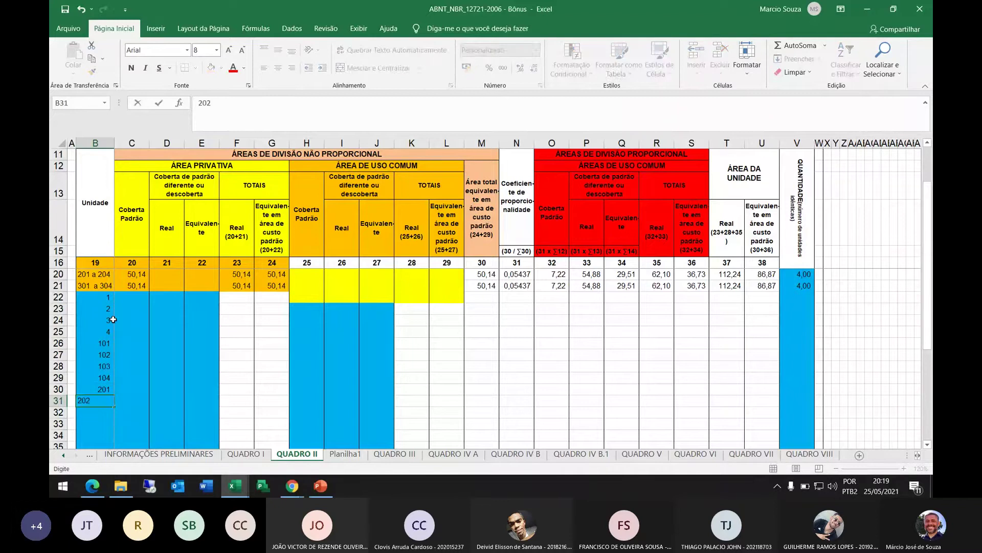
key(Return)
text(20)
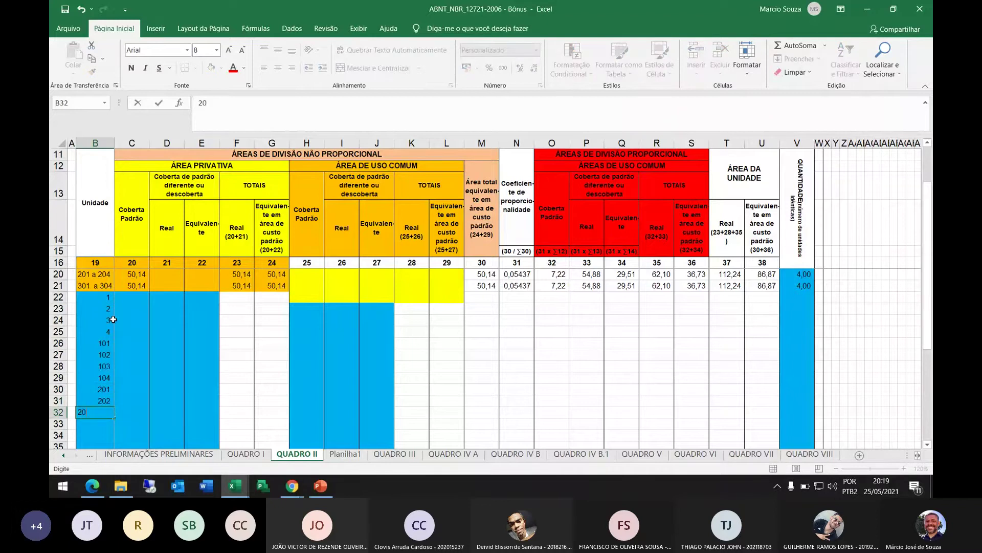
text(3)
key(Return)
text(20)
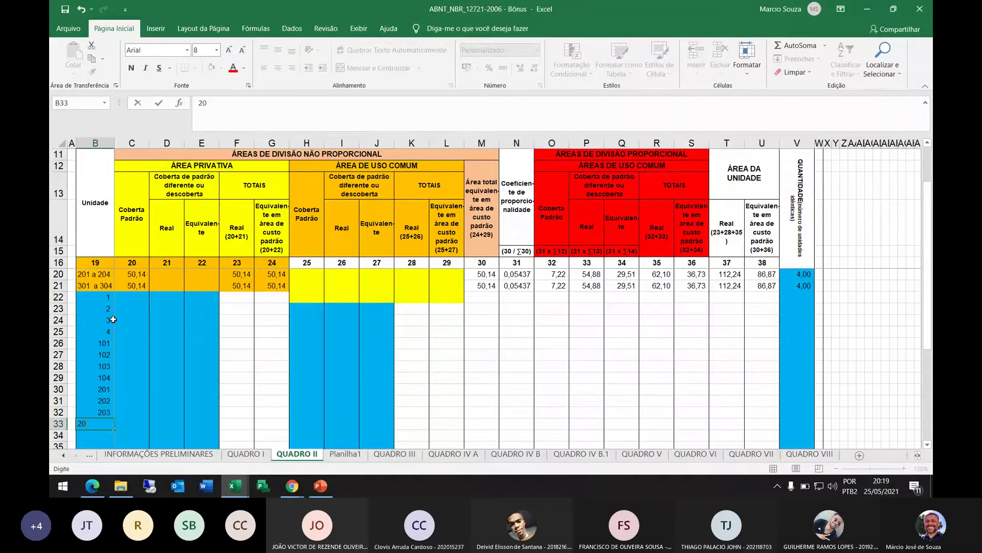
text(4)
key(Return)
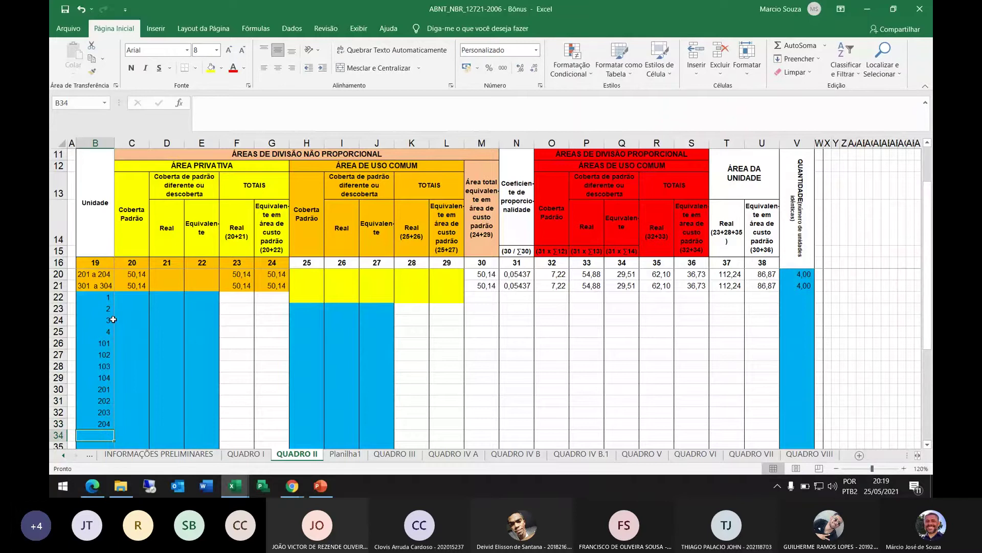
List units 301, 302, 303 and 304 in the Unidade column, rows 34 to 37.
text(301)
key(Return)
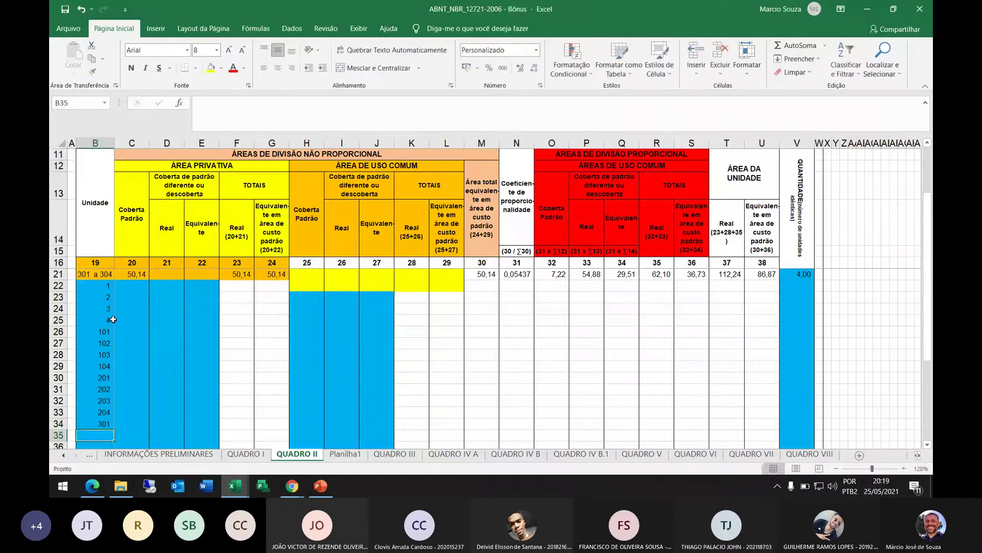
text(302)
key(Return)
text(3)
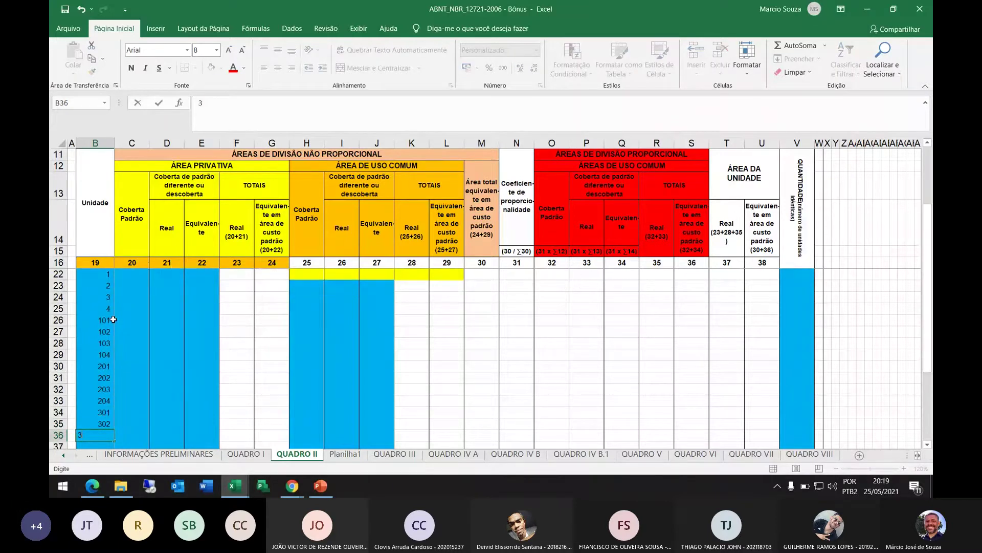
text(03)
key(Return)
text(30)
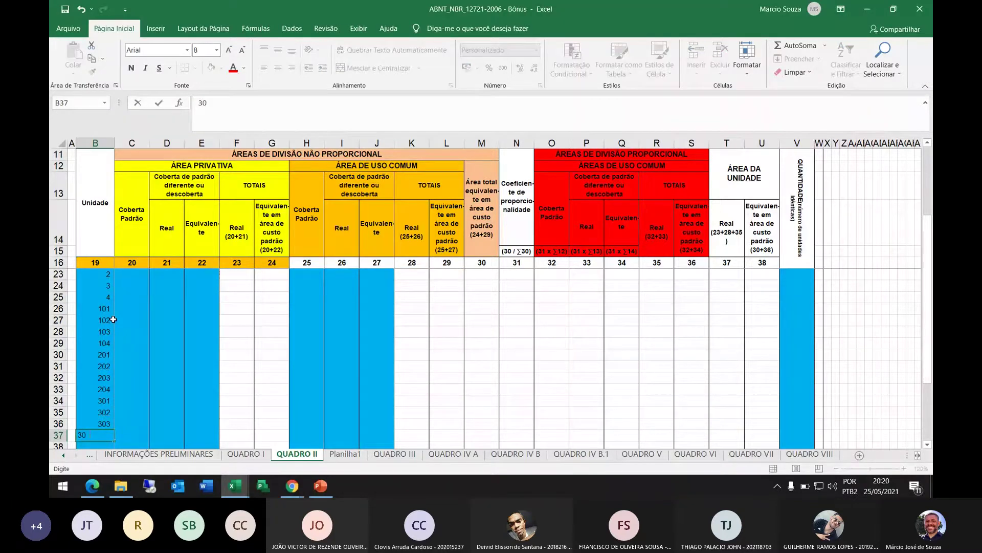
text(4)
key(Return)
text(401)
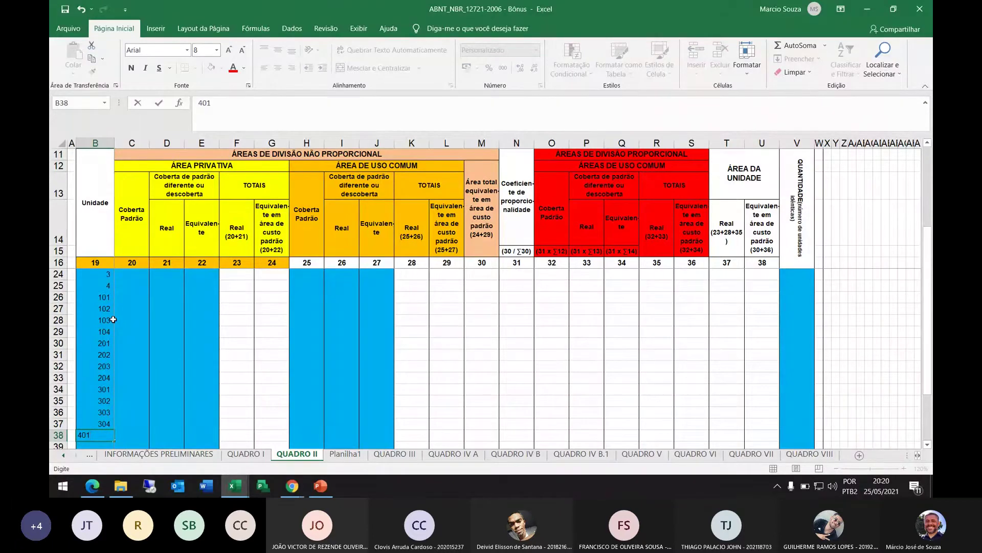
key(BackSpace)
key(BackSpace)
Review the individual unit list in column B against the grouped apartment rows 20 and 21 above it.
key(Up)
key(Up)
key(Up)
key(Up)
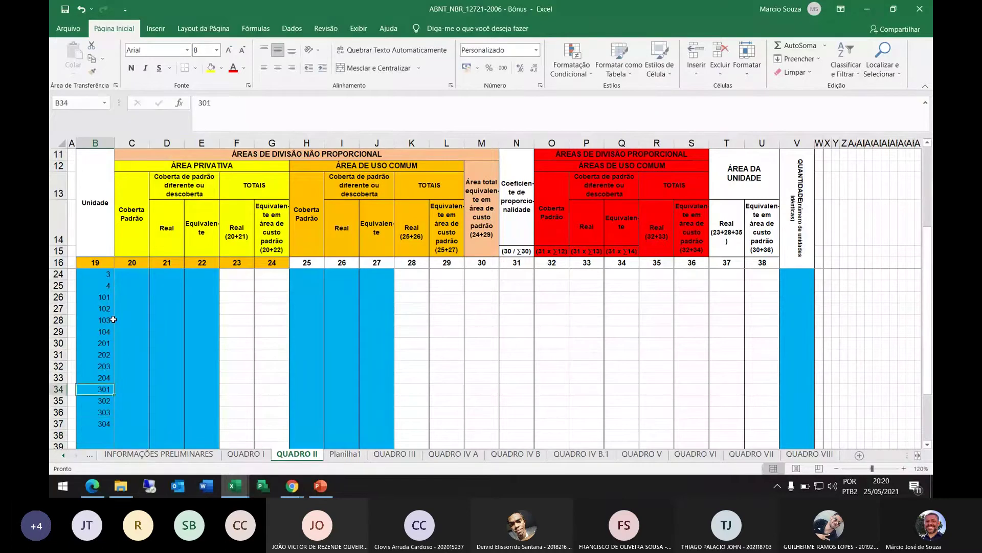
key(Up)
key(Up)
key(Up)
key(Up)
key(Up)
key(Up)
key(Up)
key(Up)
key(Up)
key(Up)
key(Up)
key(Up)
key(Up)
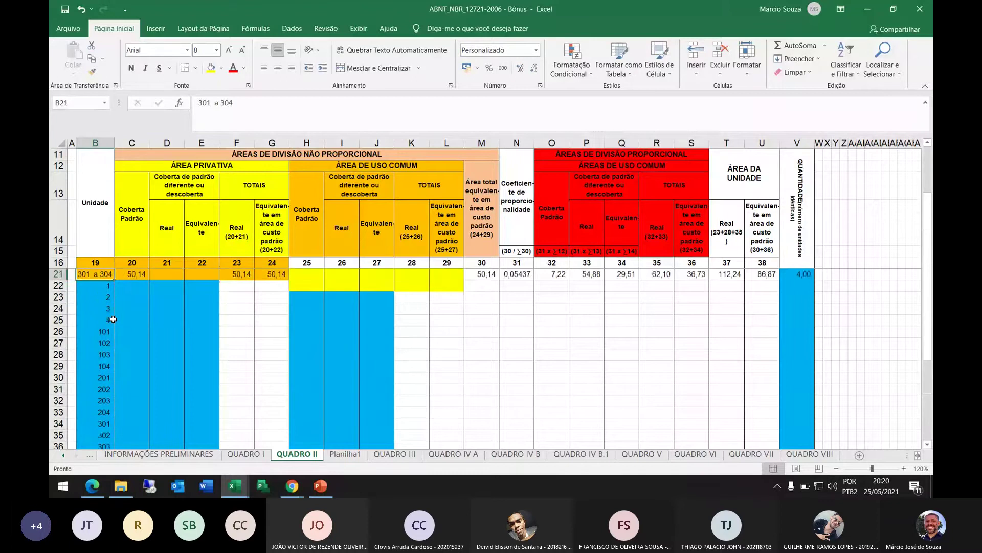
key(Up)
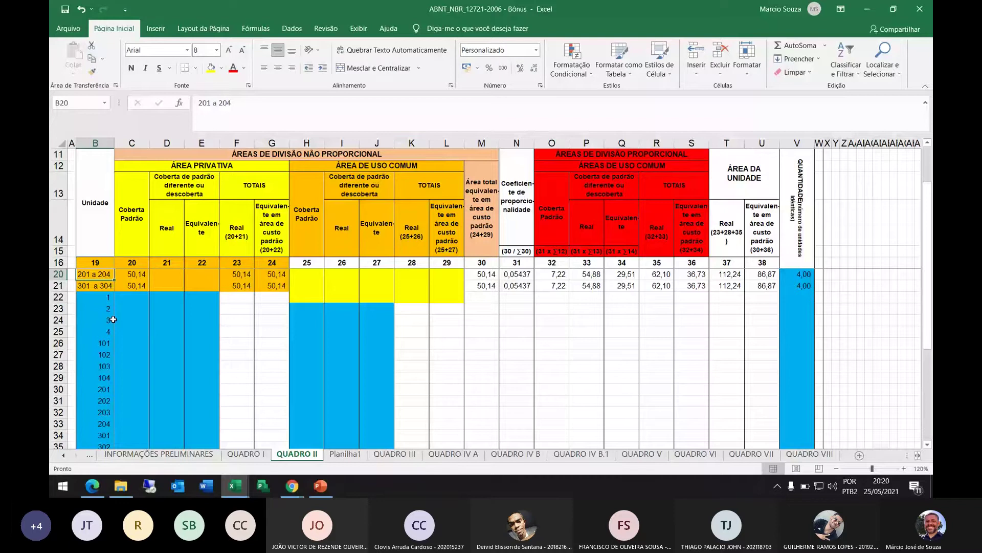
key(Down)
key(Down)
key(Right)
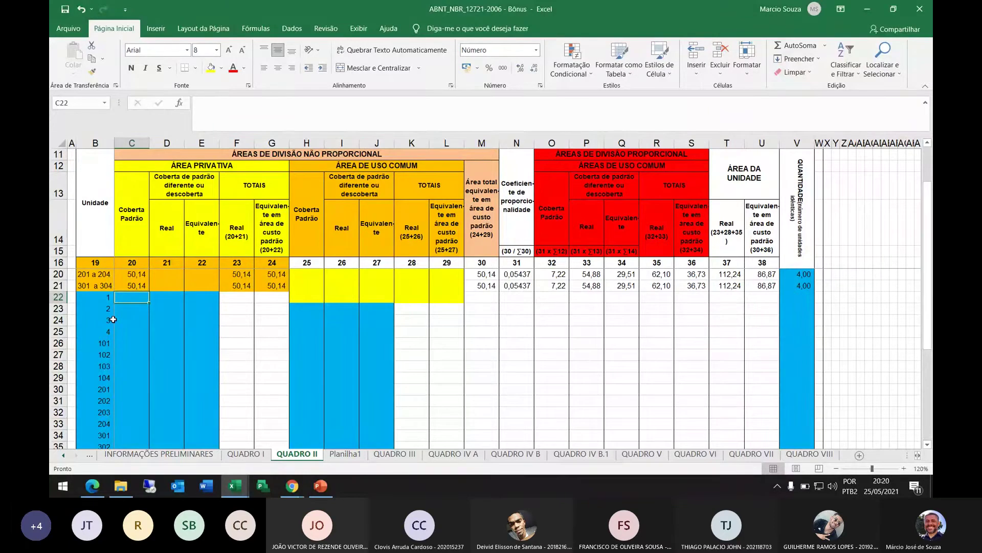
Enter a QUANTIDADE of 1 in column V for each unit from 1 to 104, rows 22 to 29.
click(801, 294)
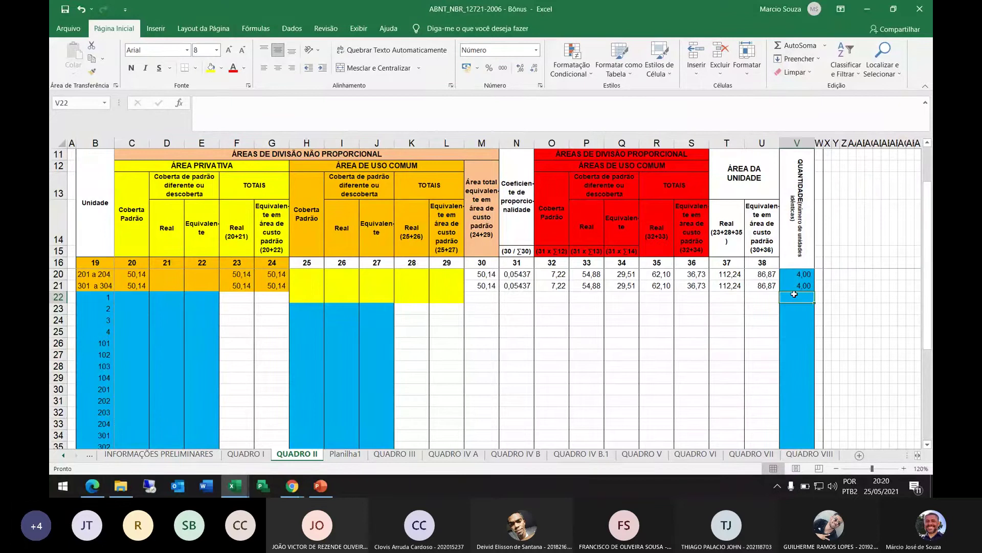
key(End)
text(1)
key(Return)
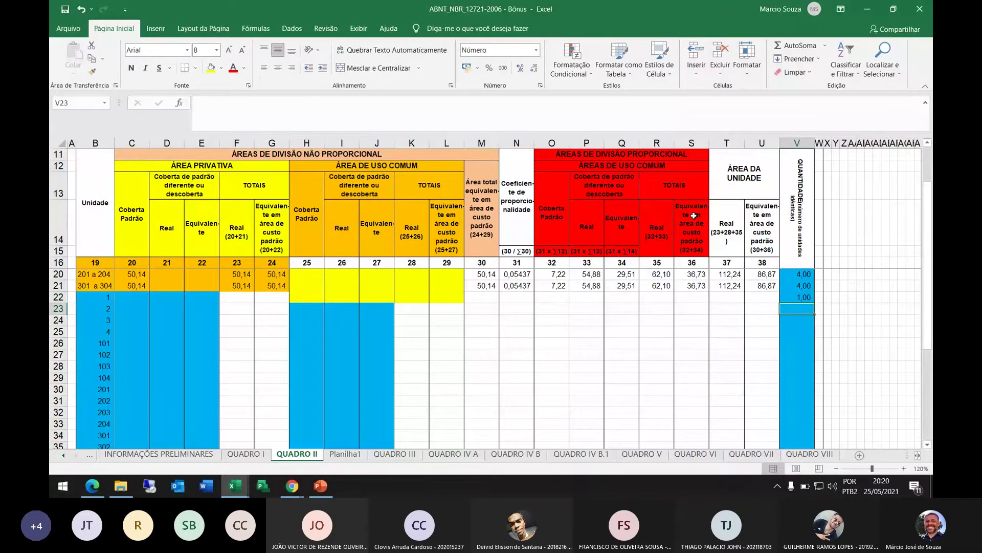
text(1)
key(Return)
text(1)
key(Return)
text(1)
key(Return)
text(1)
key(ctrl+Return)
key(Return)
text(1)
key(Return)
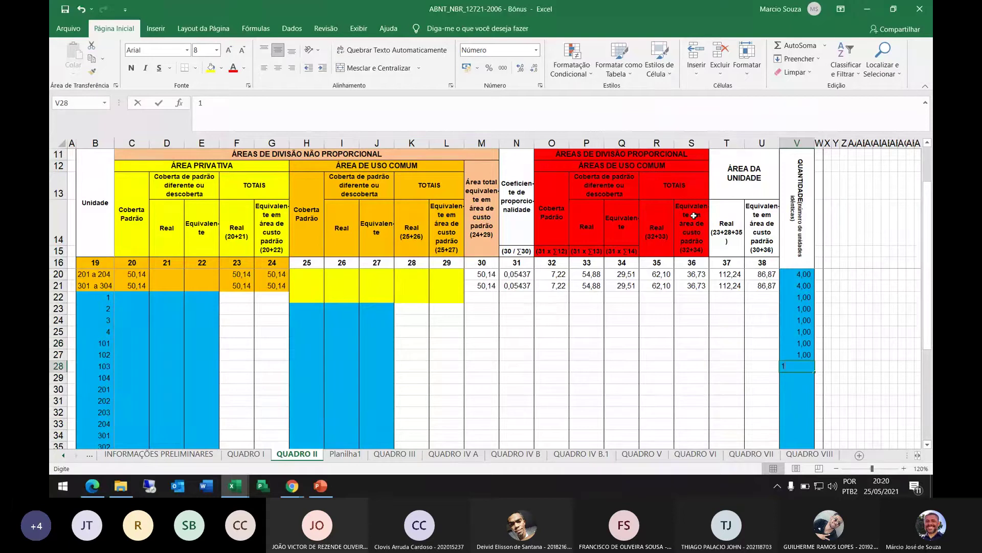
text(1)
key(Return)
text(1)
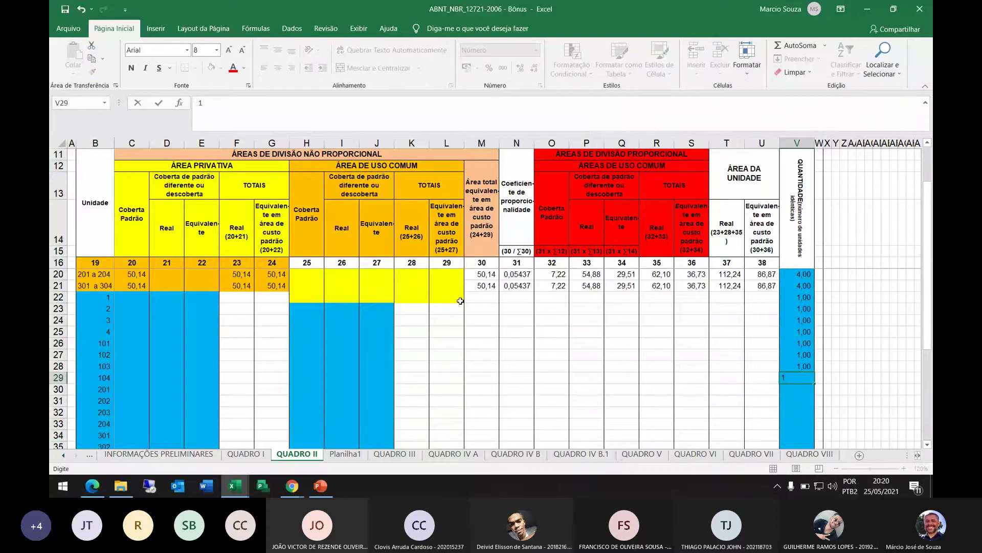
Set unit 1's column 30 area in M22 to 50,14 and fill it down to unit 303 in row 36.
click(486, 299)
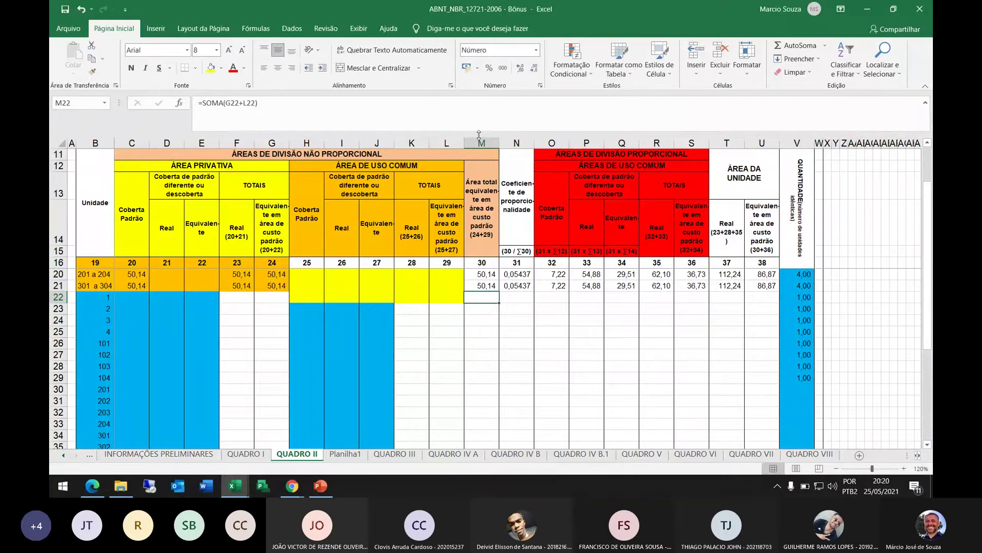
text(5)
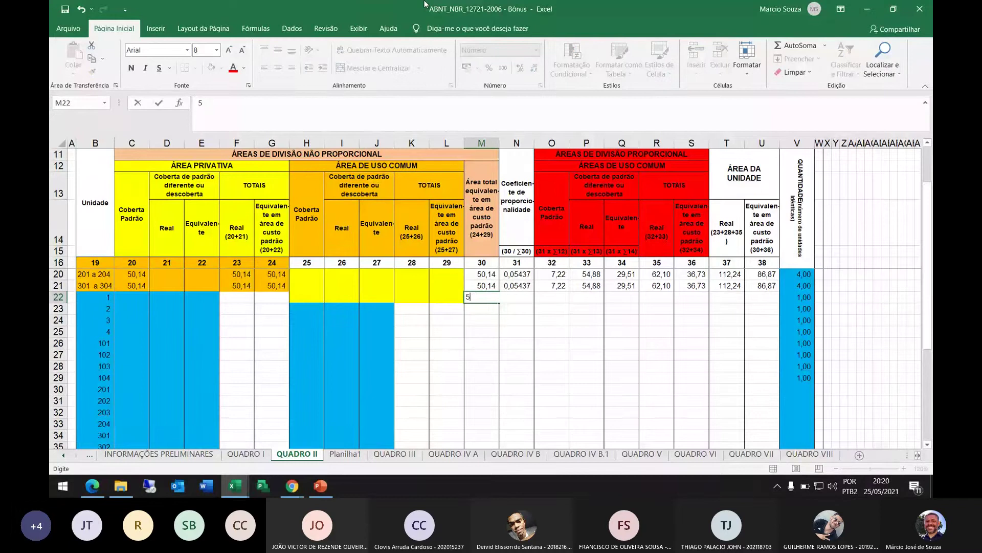
text(0,14)
key(Return)
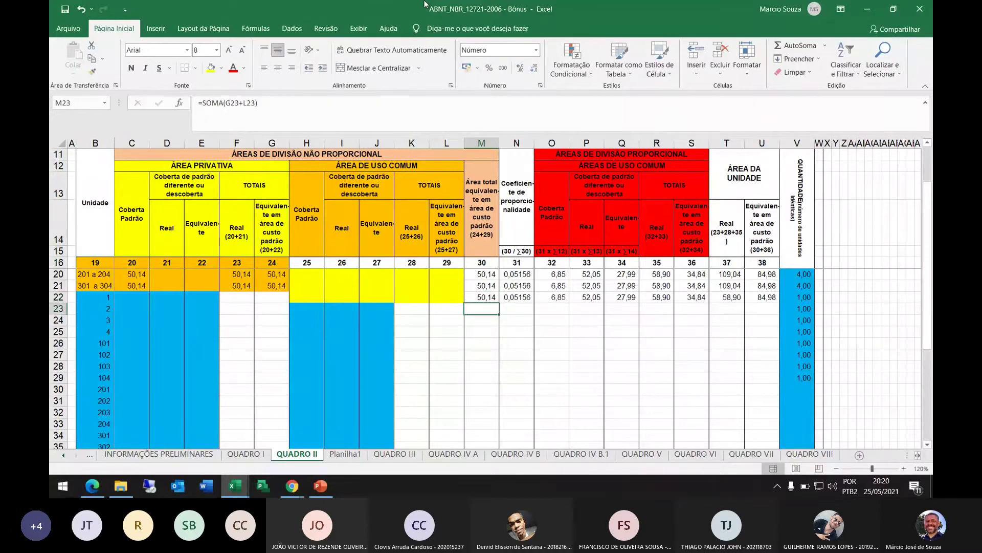
click(492, 299)
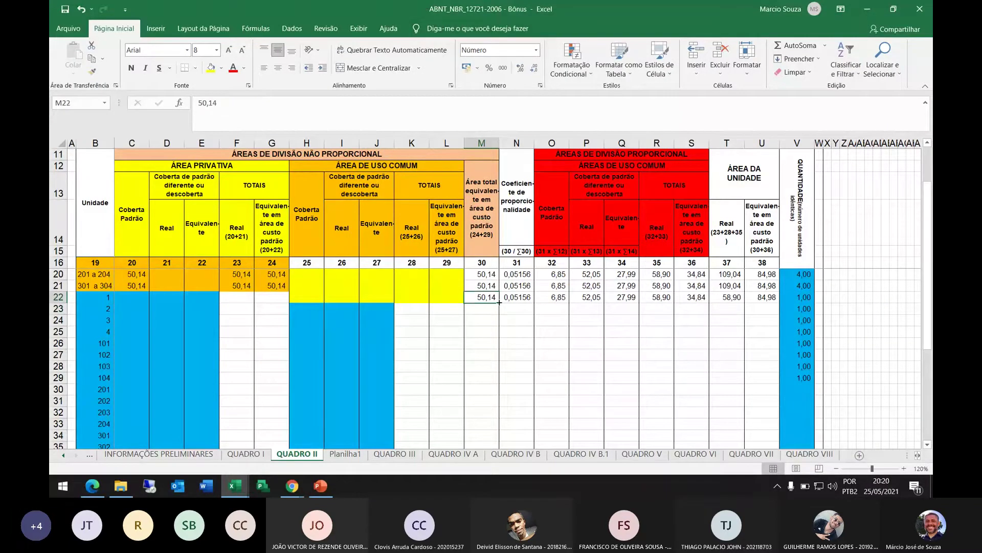
drag(501, 303, 485, 375)
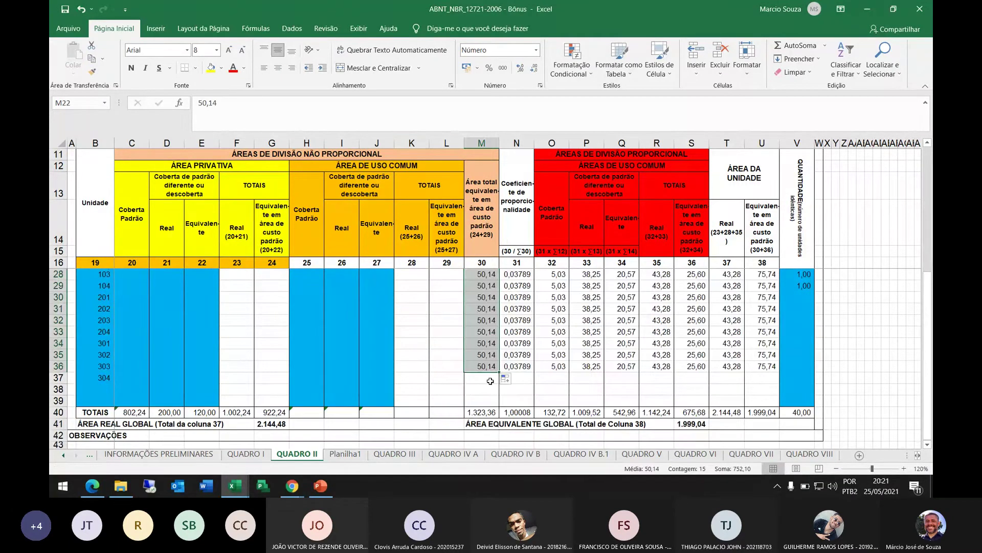
Inspect the column 30 total formula in M40 beneath the individual unit areas.
scroll(487, 385, up, 3)
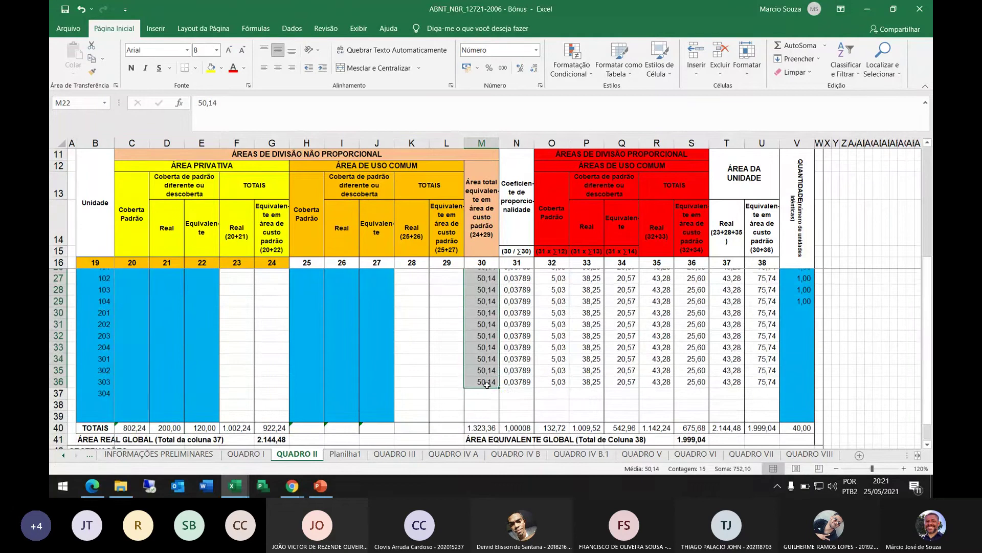
scroll(485, 276, down, 3)
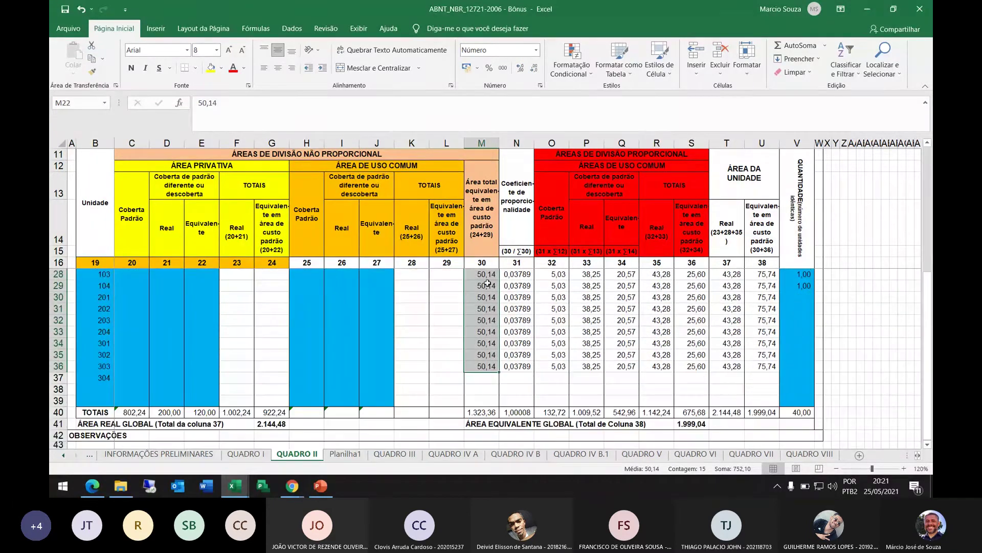
click(480, 402)
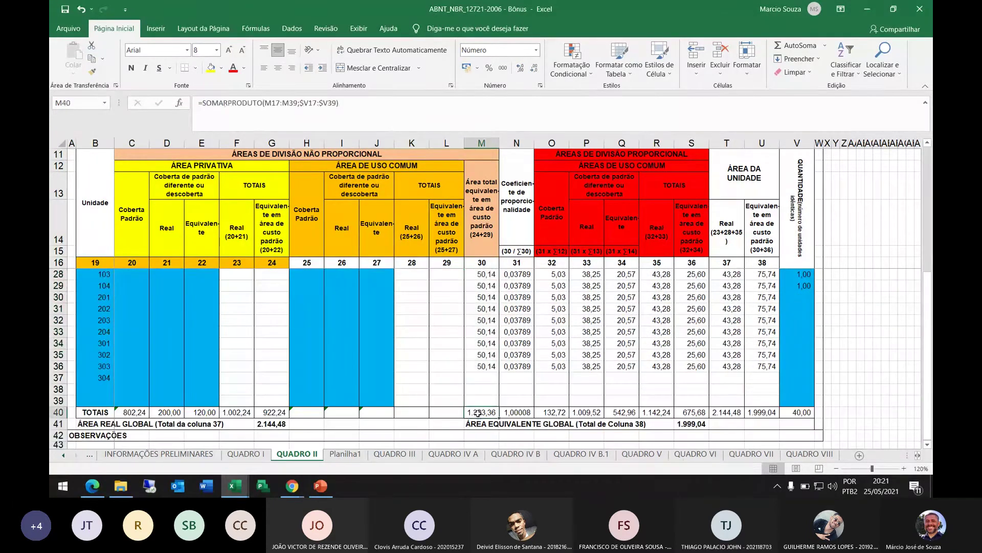
Clear the column 30 areas of the four grouped apartment rows, M18 to M21.
drag(481, 401, 481, 341)
click(486, 388)
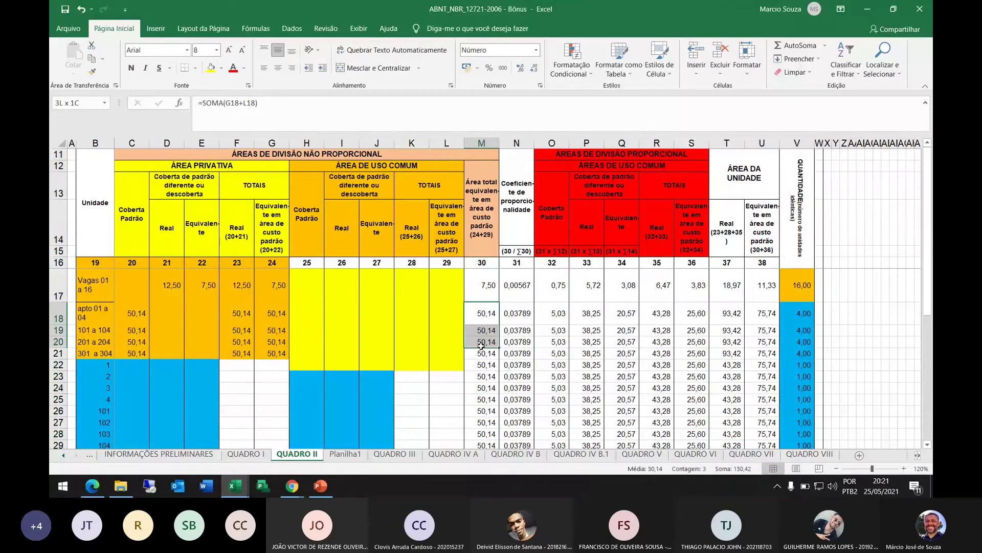
drag(480, 346, 481, 353)
key(Delete)
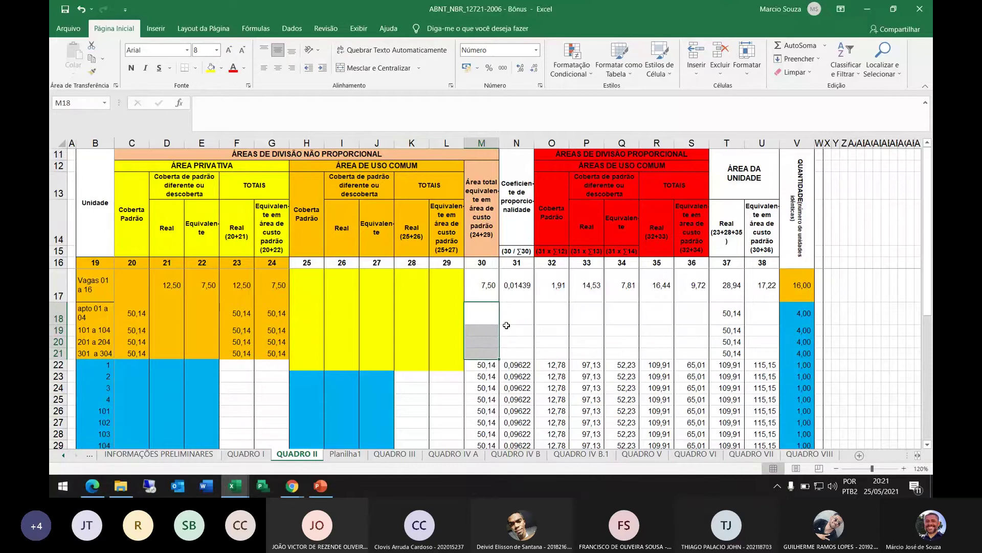
Compare the column 30 areas from row 17 to row 36 with the column total in row 40.
drag(488, 282, 489, 362)
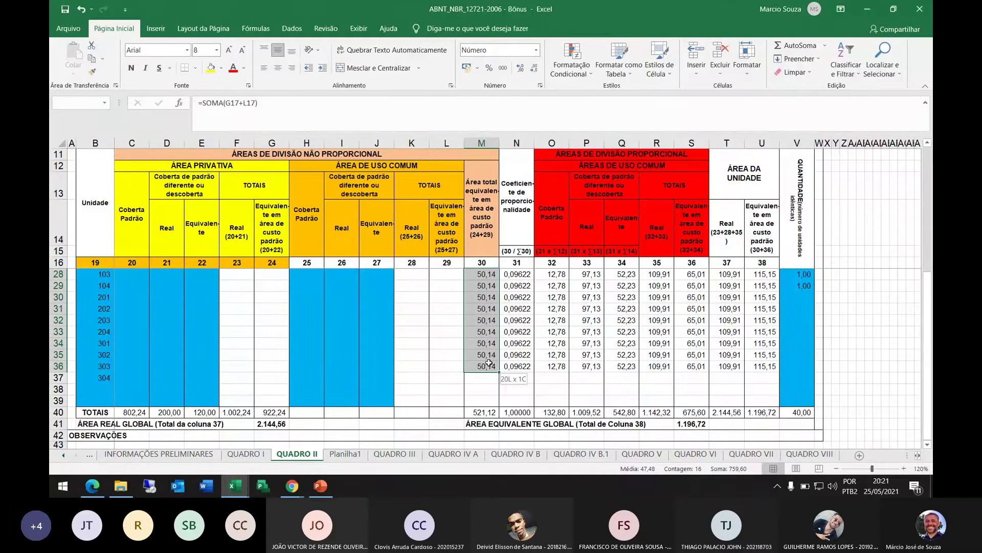
drag(489, 363, 489, 364)
click(485, 332)
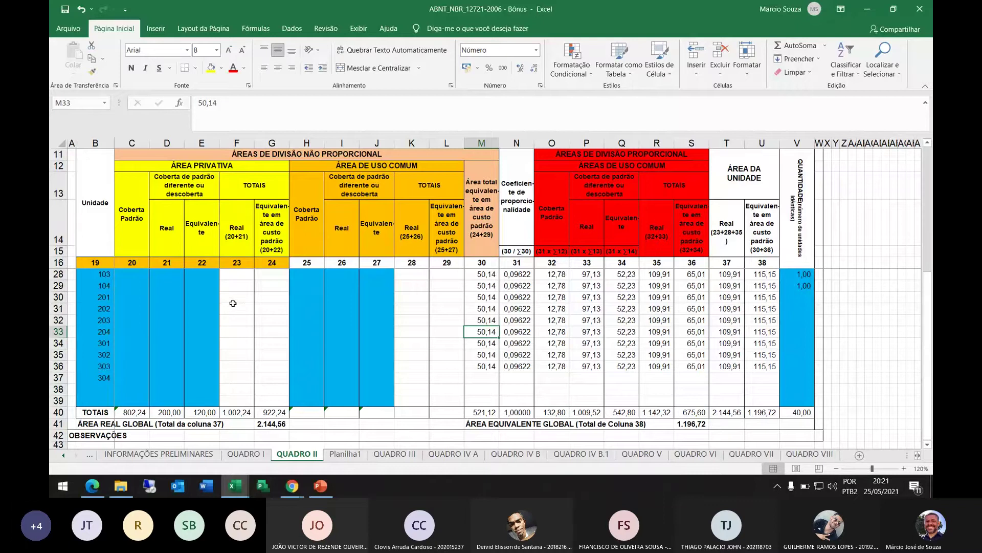
Undo the clearing of M18 to M21 and the 50,14 areas entered and filled down from M22.
key(ctrl+z)
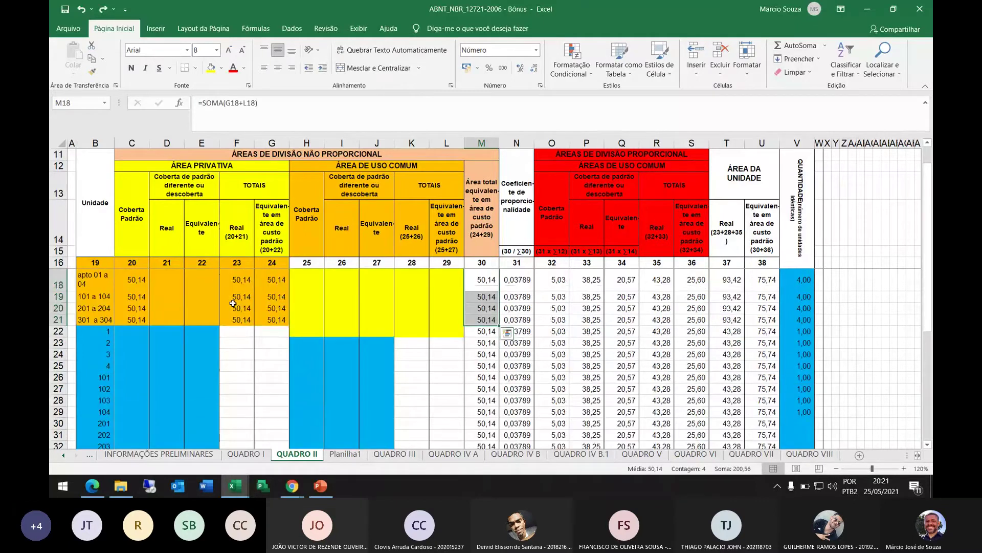
key(ctrl+z)
key(ctrl+z)
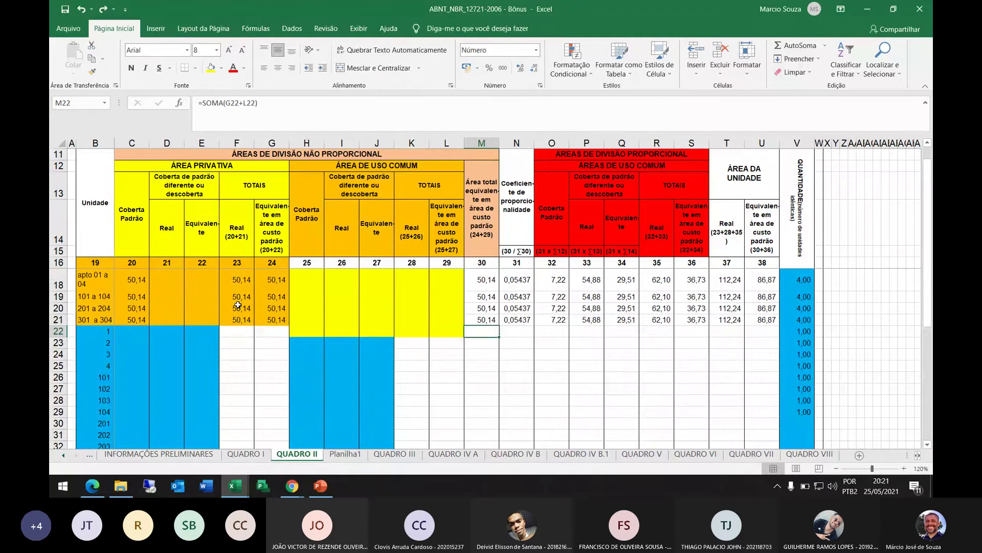
Undo the QUANTIDADE entries of 1 for units 1 to 104 in V22 to V29.
key(ctrl+z)
key(ctrl+z)
key(ctrl+z)
key(ctrl+z)
key(ctrl+z)
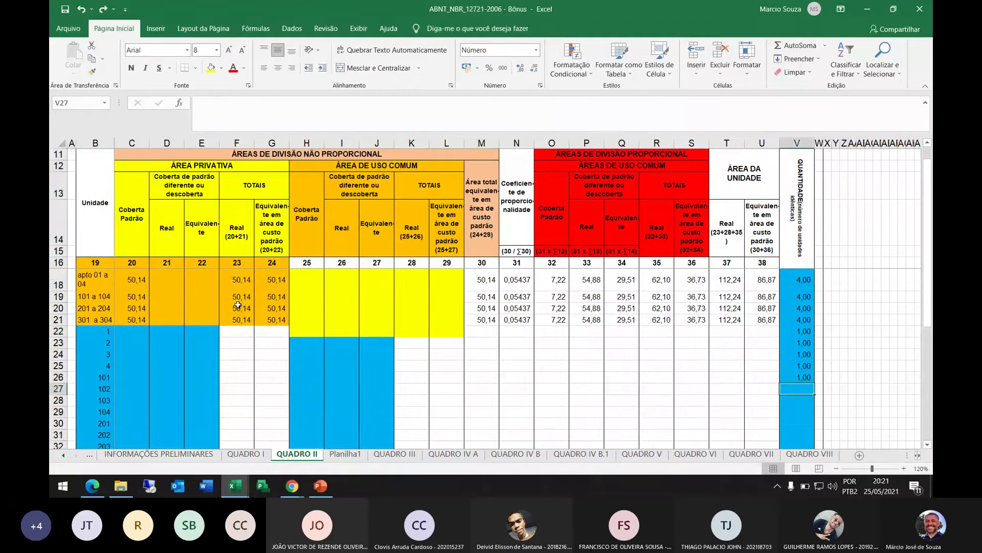
key(ctrl+z)
key(ctrl+z)
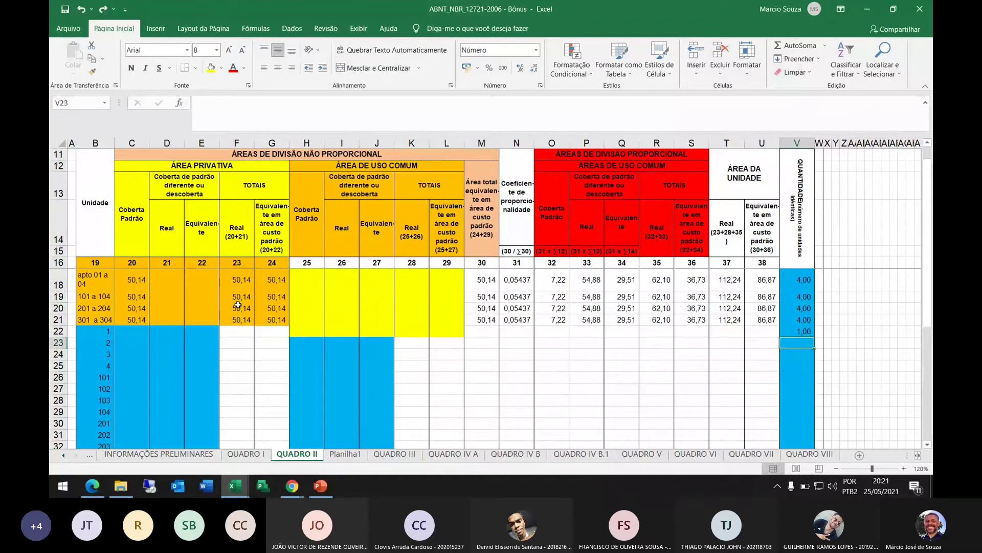
key(ctrl+z)
Undo the Unidade entries from 304 back to 101 and the decimal-place reductions on units 1 to 4.
key(ctrl+z)
key(ctrl+z)
key(ctrl+z)
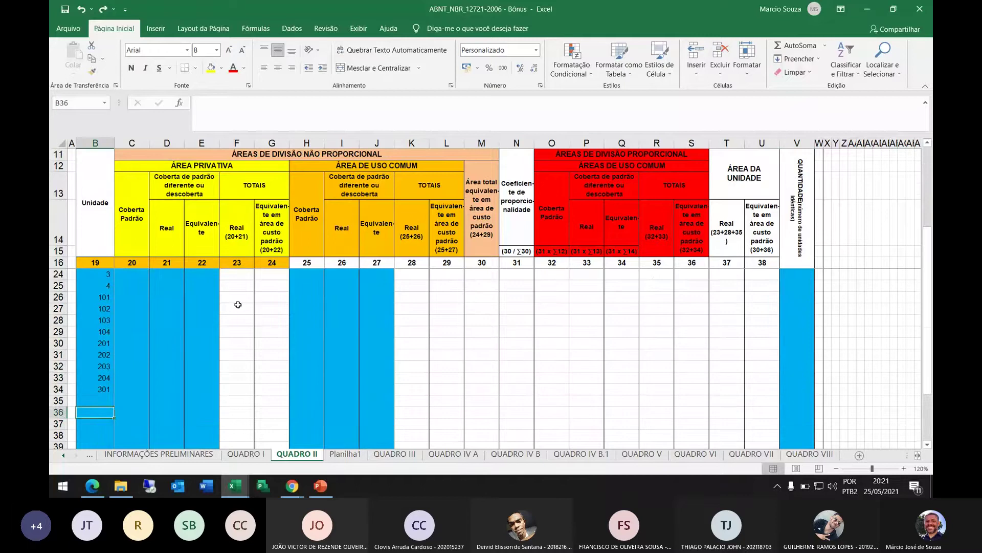
key(ctrl+z)
key(ctrl+z)
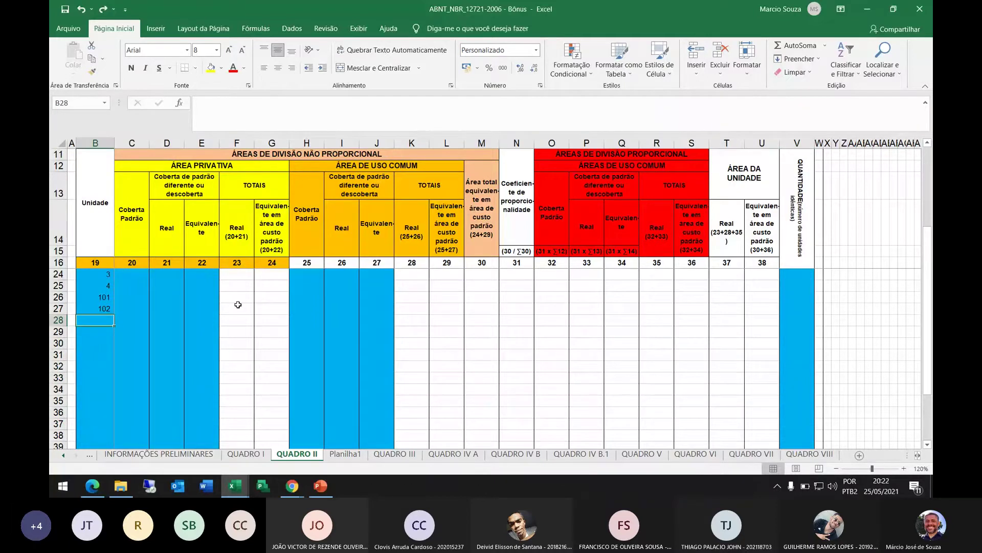
key(ctrl+z)
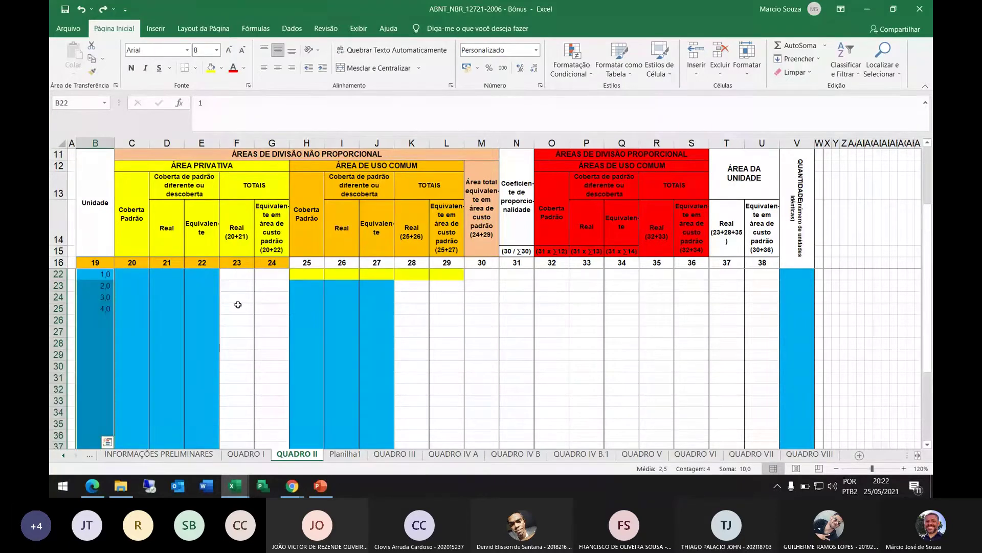
key(ctrl+z)
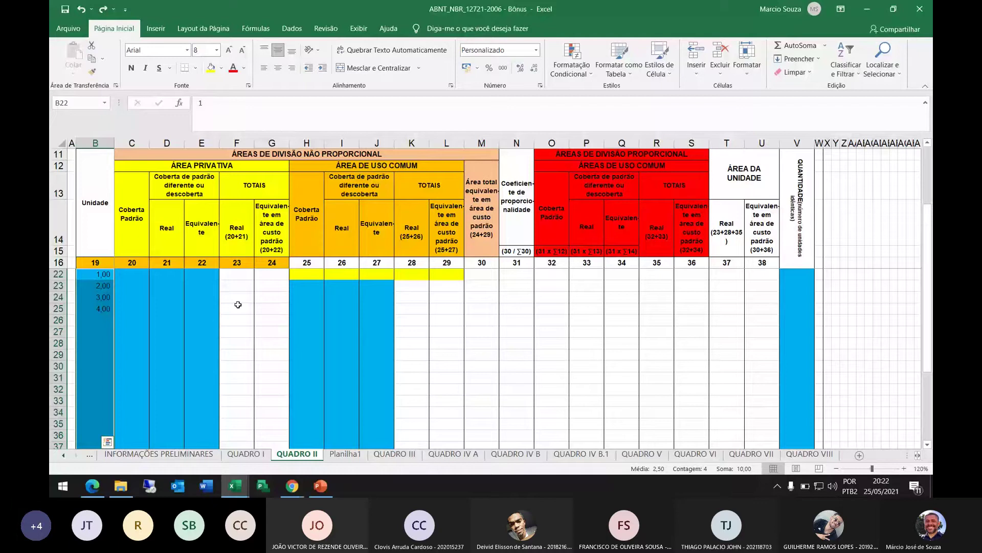
key(ctrl+z)
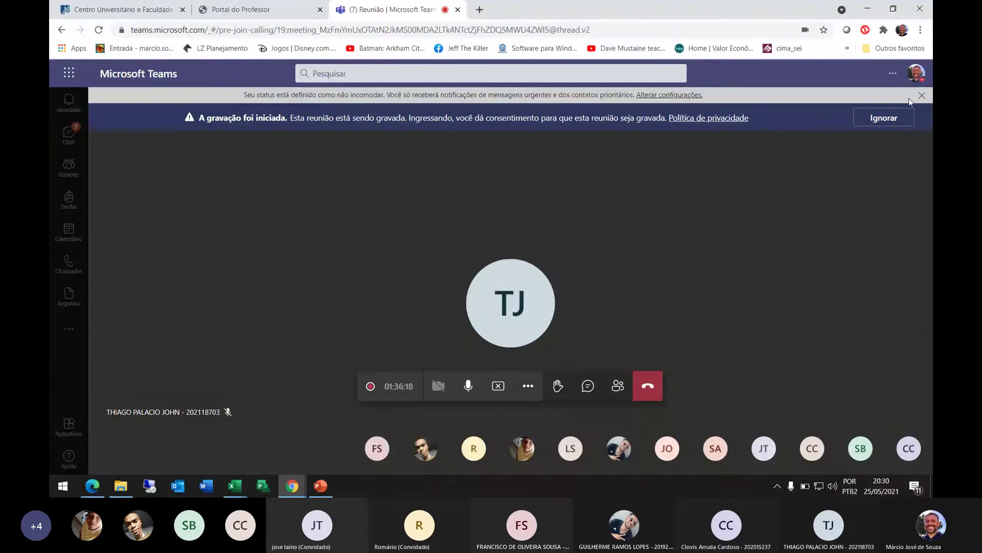
Dismiss the recording-started notice in the Microsoft Teams meeting.
click(884, 117)
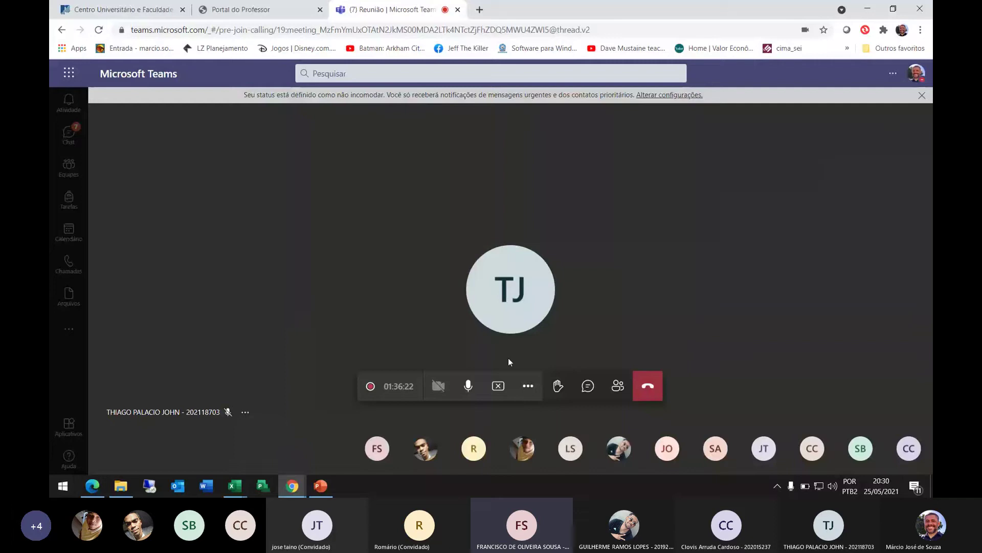
Switch to the ABNT_NBR_12721-2006 workbook in Excel and view the proportional-division columns through column 38 on QUADRO II.
mouse_move(232, 492)
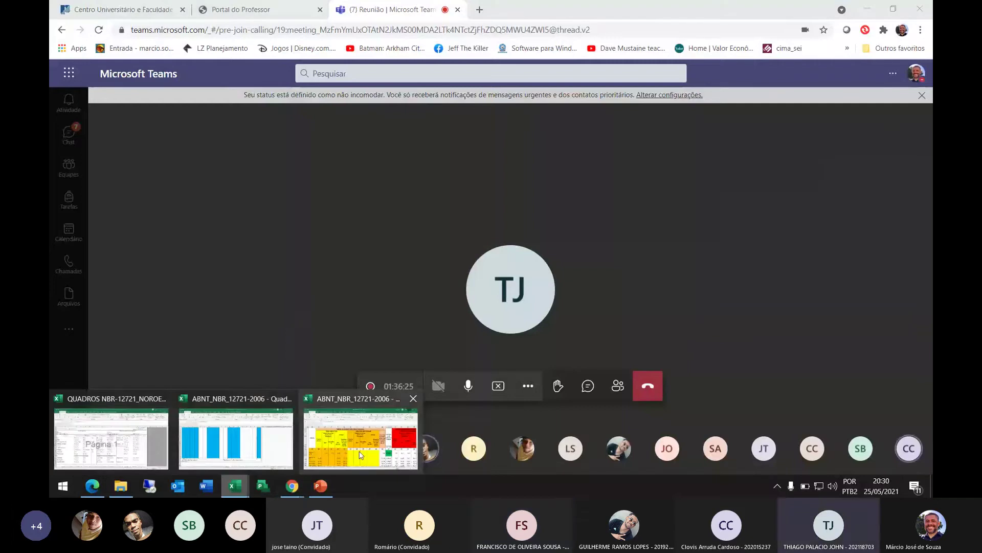
click(359, 450)
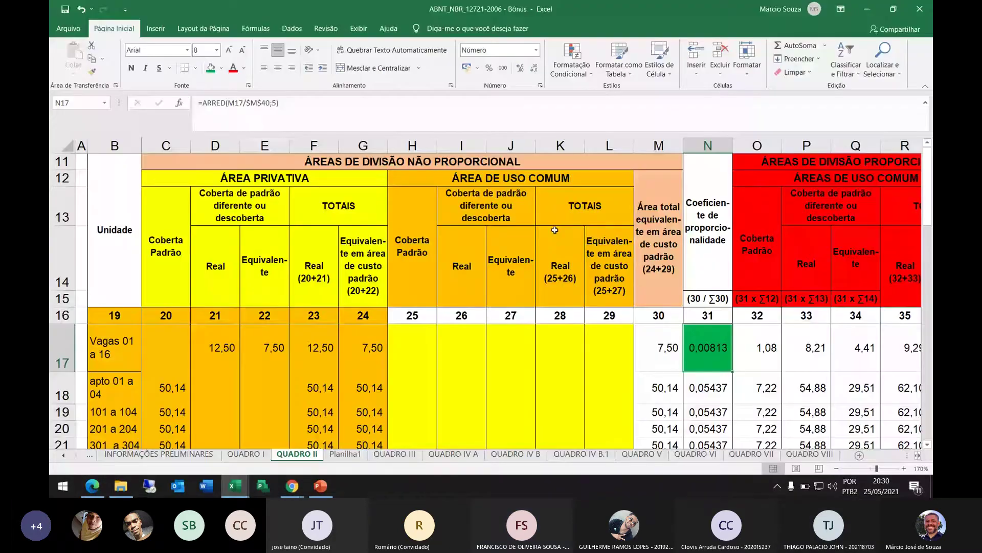
click(583, 358)
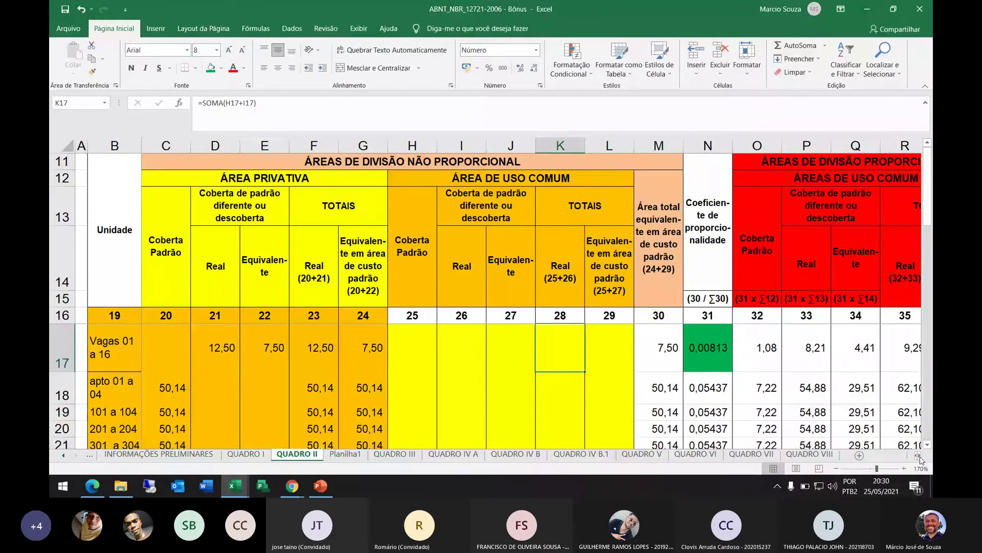
scroll(471, 344, right, 5)
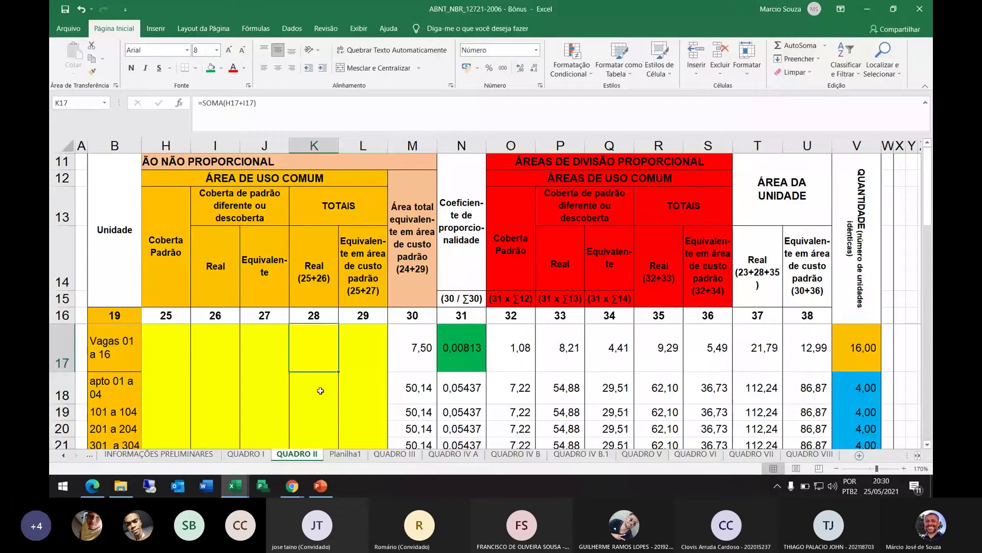
Examine the coefficient of proportionality rule in N15 and the column 30 total formula in M40 on QUADRO II.
click(451, 299)
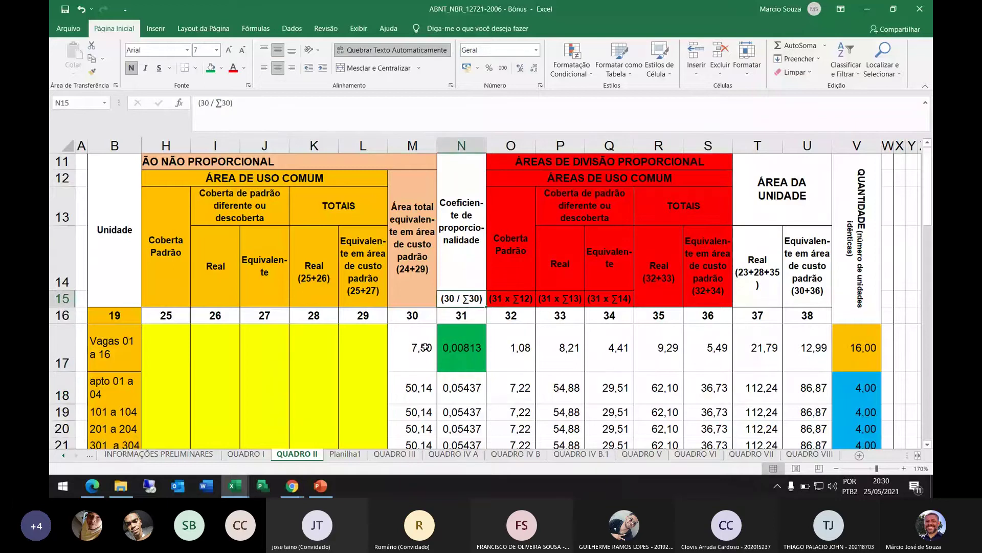
scroll(425, 347, down, 6)
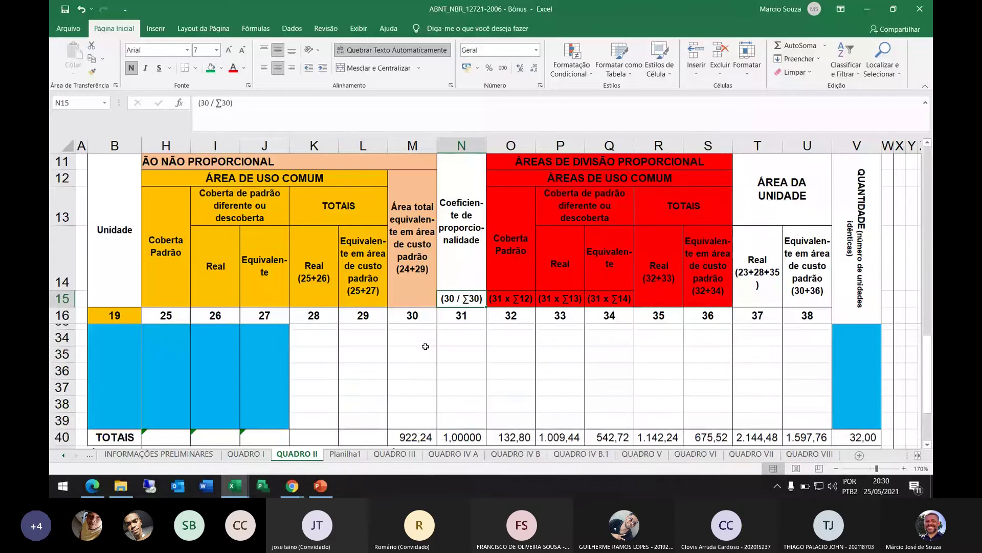
scroll(425, 346, down, 1)
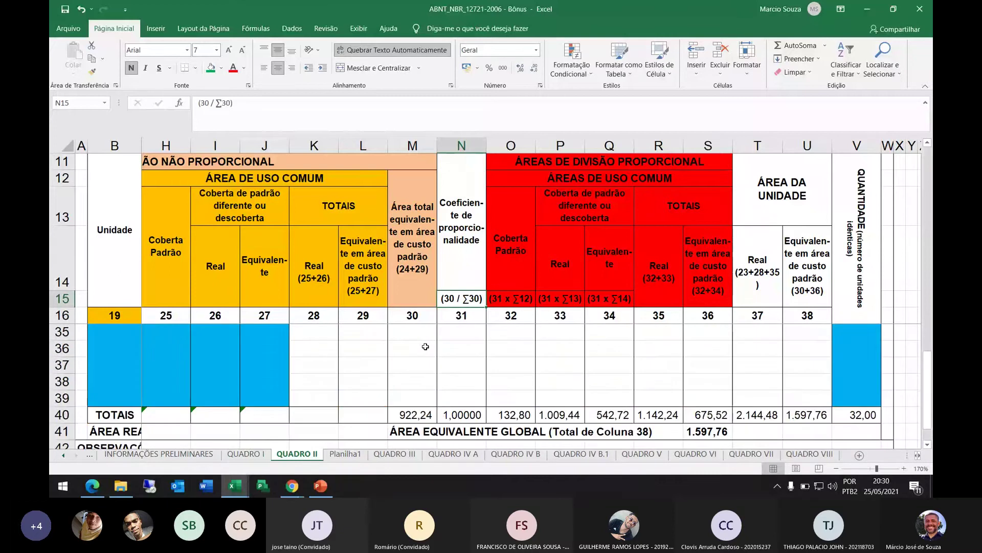
click(412, 414)
scroll(410, 382, up, 2)
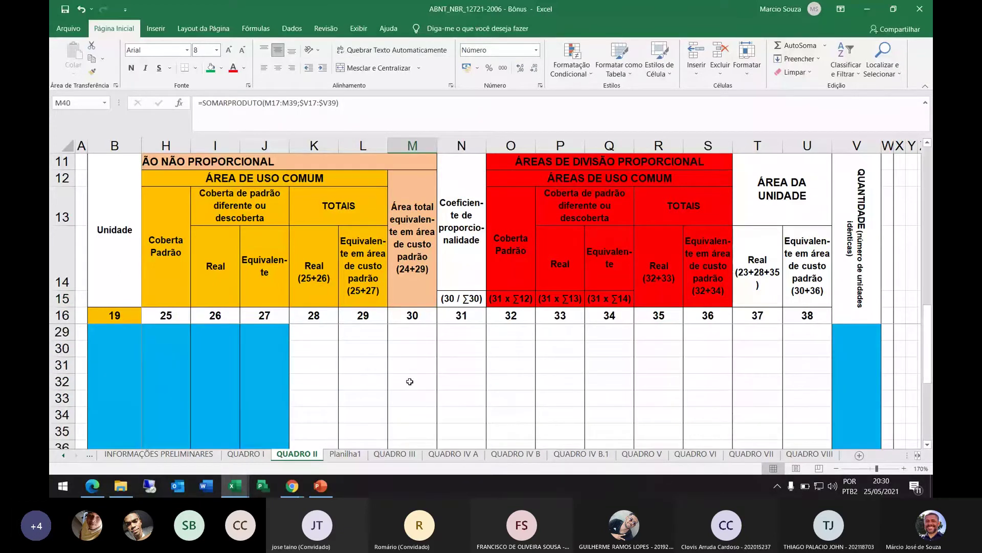
scroll(409, 381, up, 1)
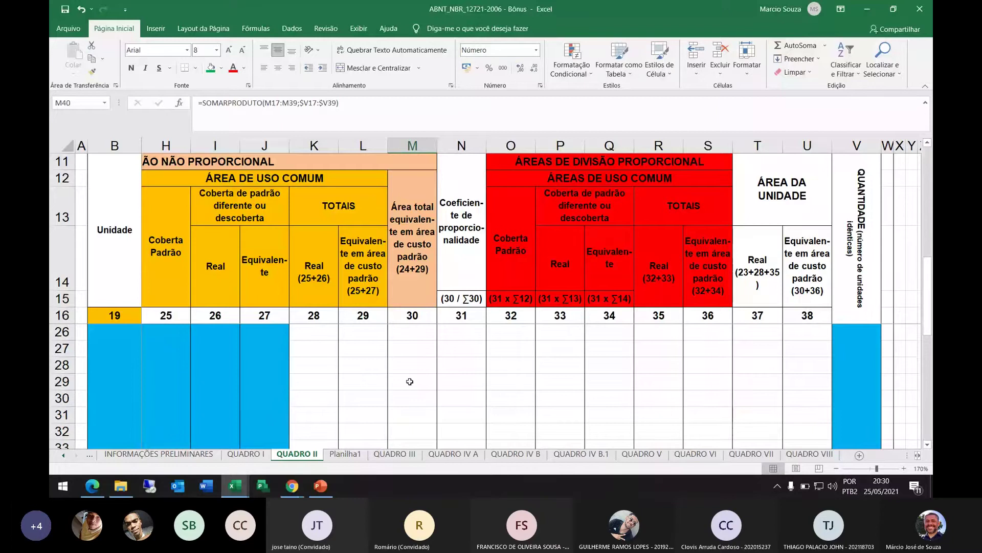
scroll(410, 381, up, 3)
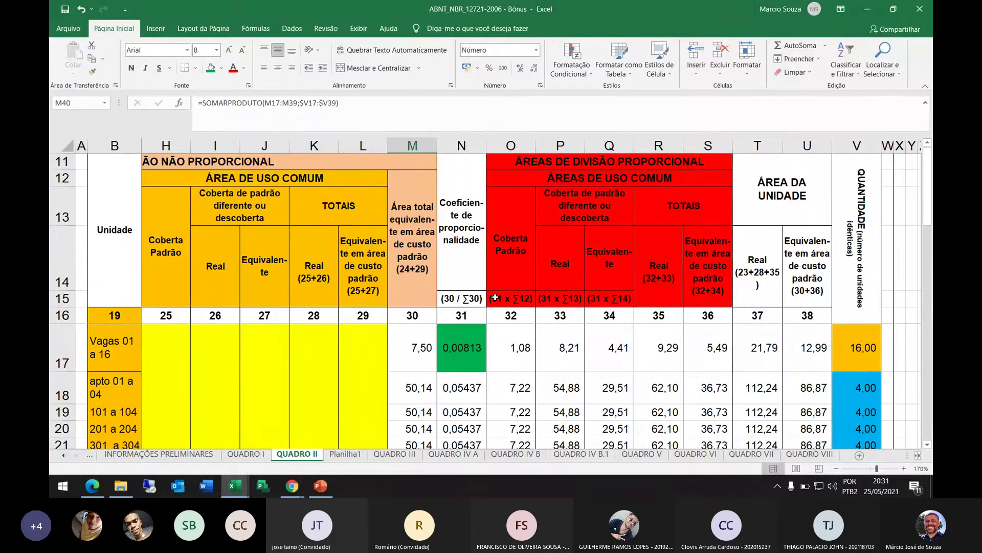
On QUADRO I, inspect column 12's standard covered common areas, including the entry in M18 and the total formula in M42.
click(252, 457)
click(454, 216)
scroll(454, 216, down, 5)
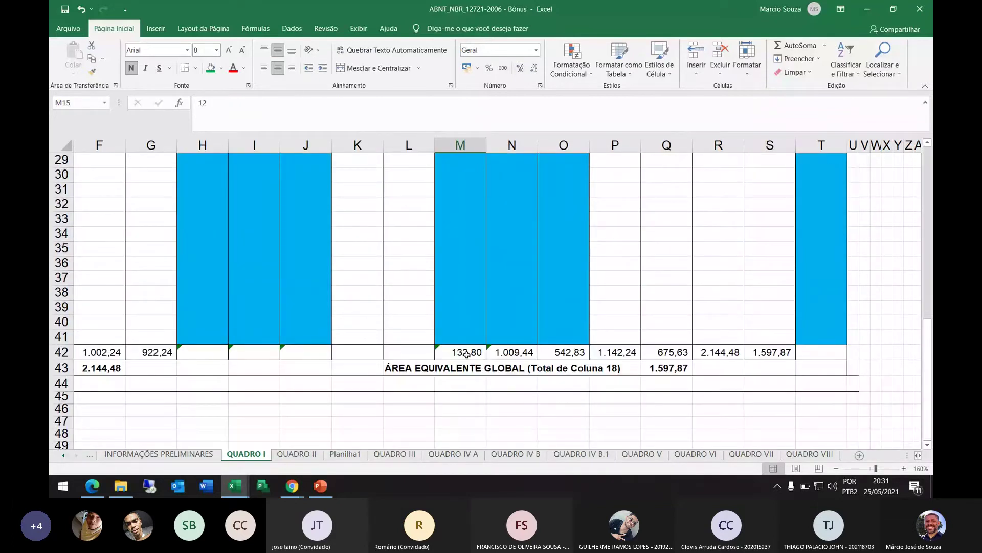
click(467, 355)
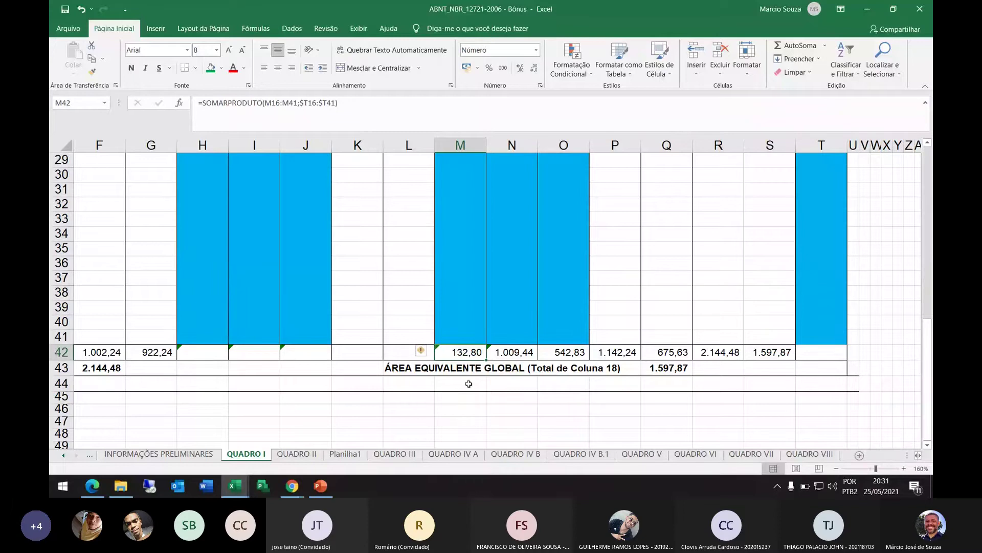
scroll(469, 383, up, 6)
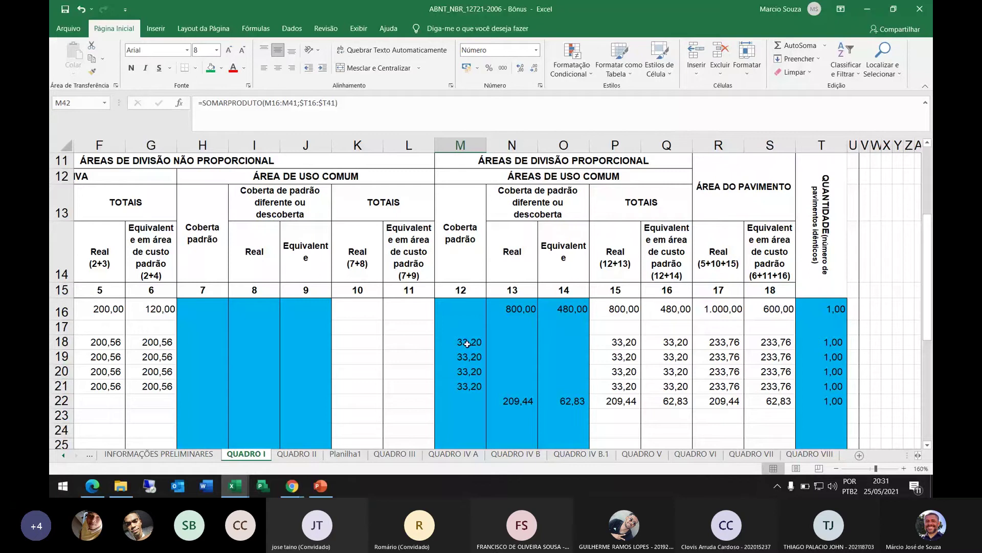
click(447, 346)
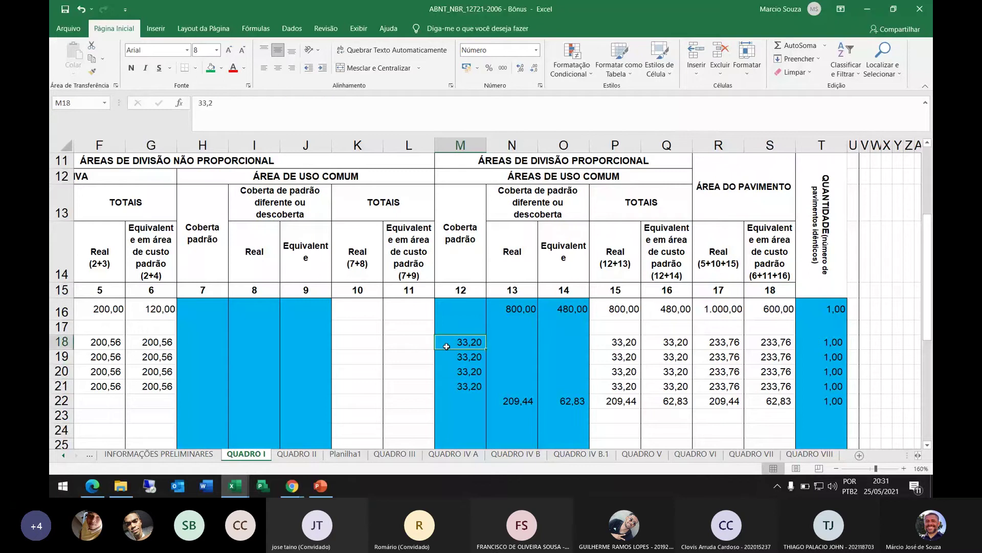
scroll(459, 244, down, 2)
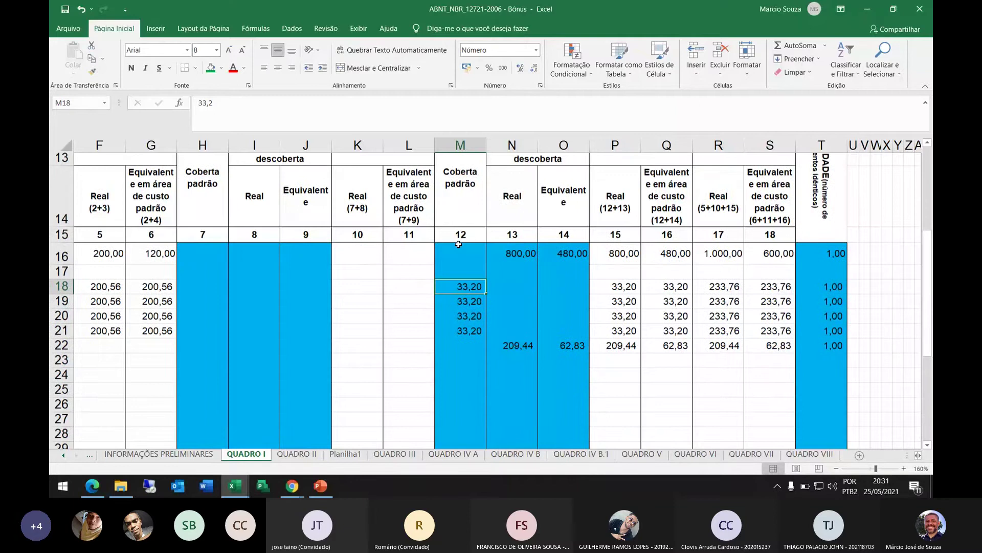
scroll(459, 244, down, 5)
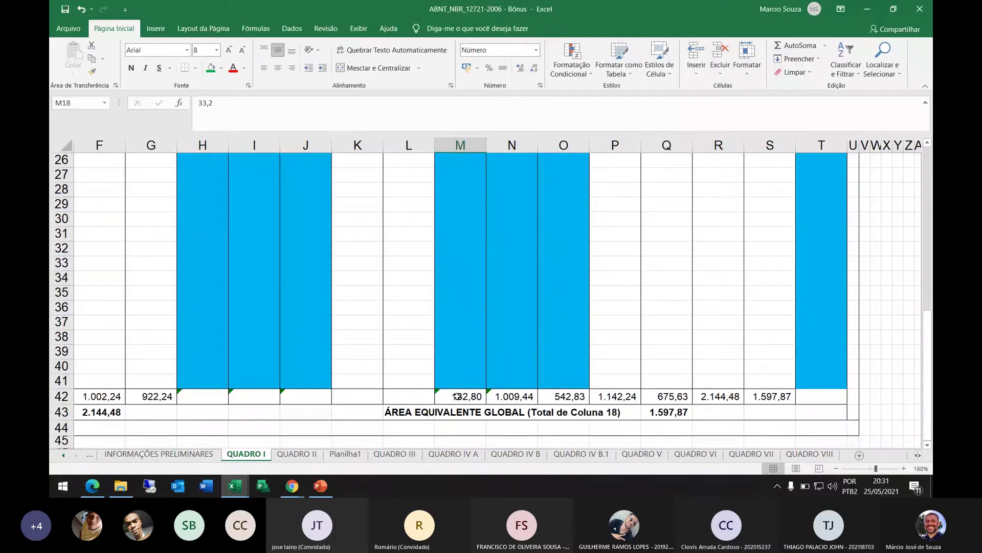
click(461, 399)
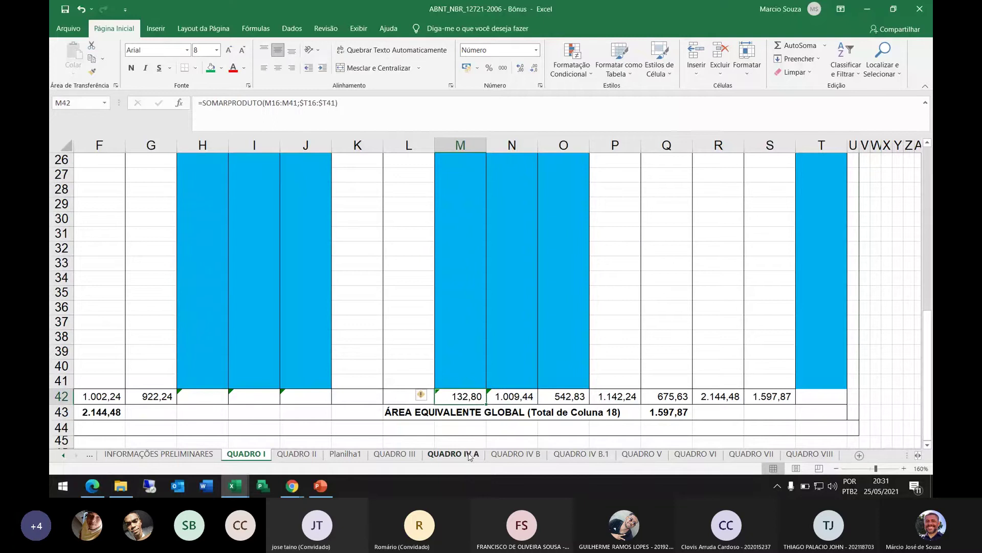
Inspect the column 32 formula in O17 on QUADRO II and trace its reference to M42 on QUADRO I.
click(293, 454)
click(511, 316)
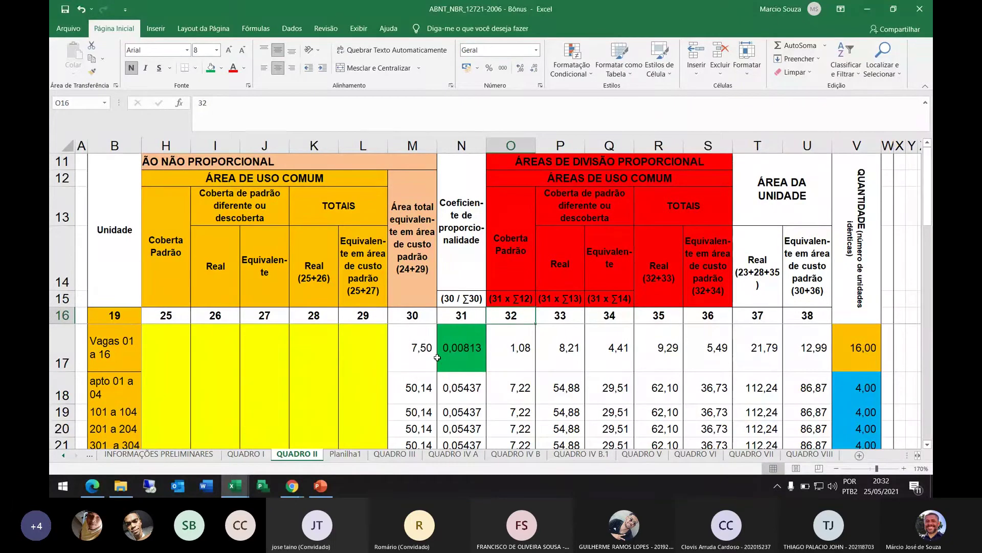
click(512, 352)
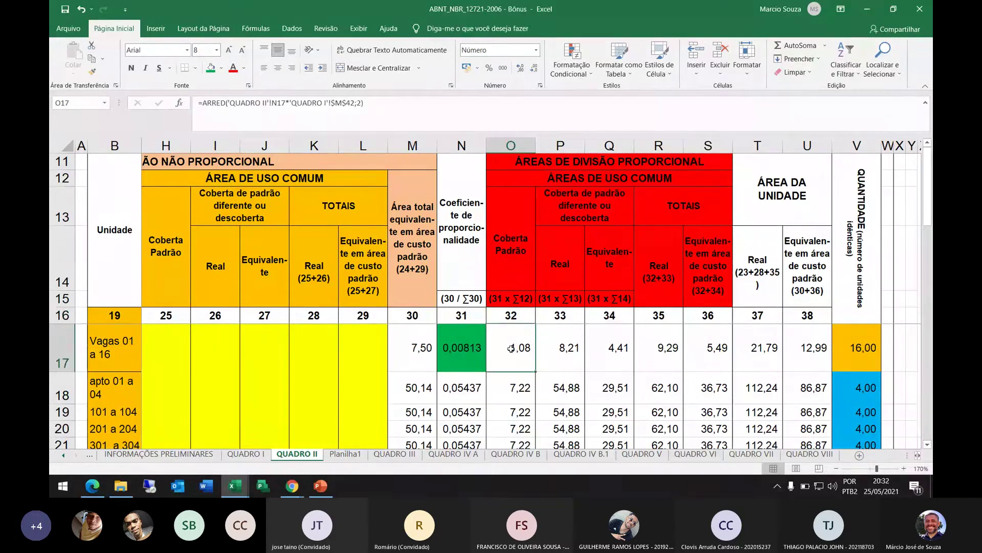
double_click(511, 348)
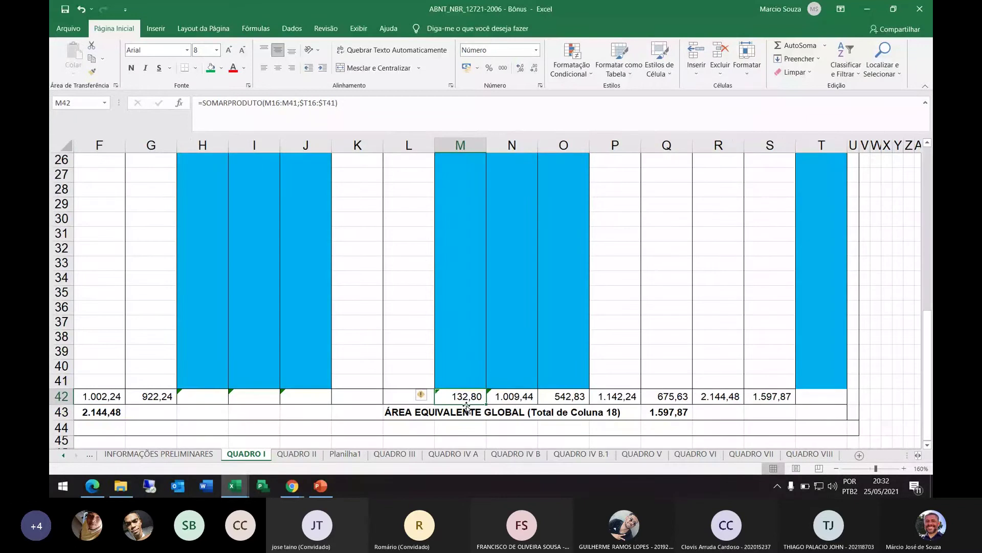
click(297, 454)
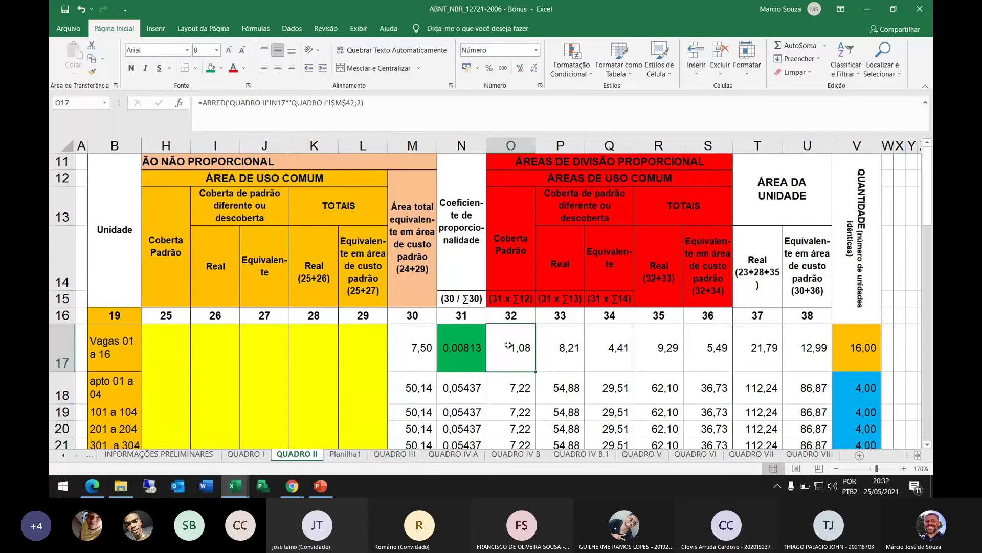
Review the apartment row's formulas in O18 and N18, and look at the totals row on QUADRO II.
click(507, 392)
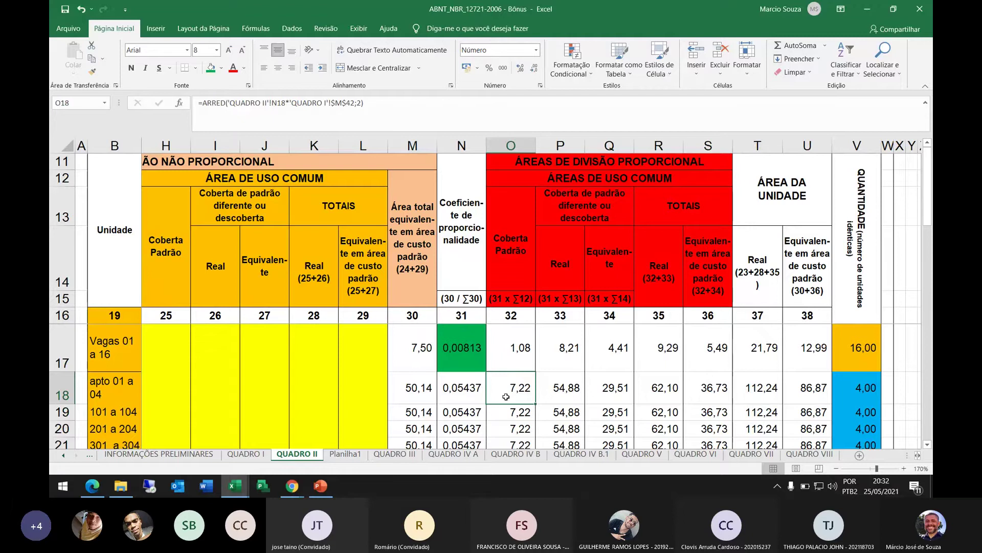
click(446, 395)
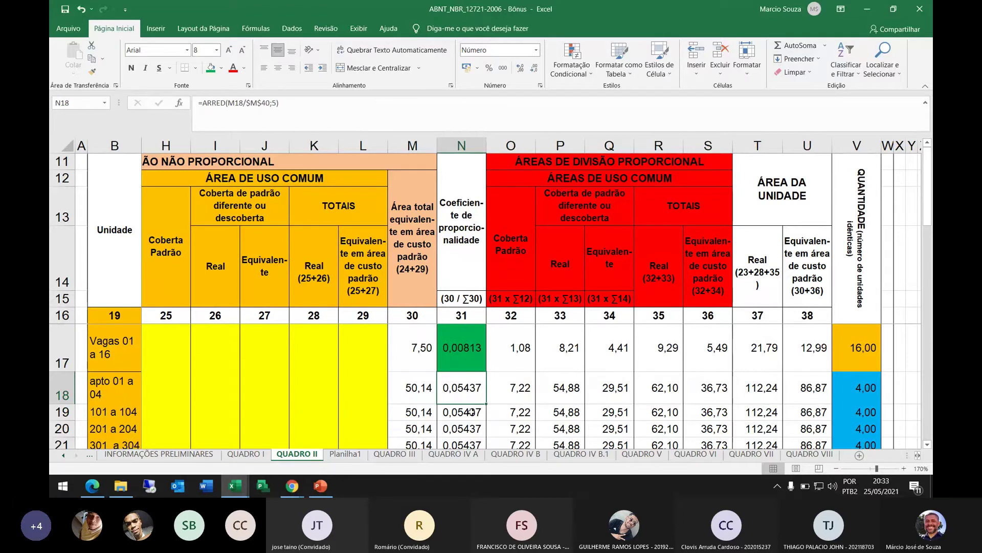
click(494, 384)
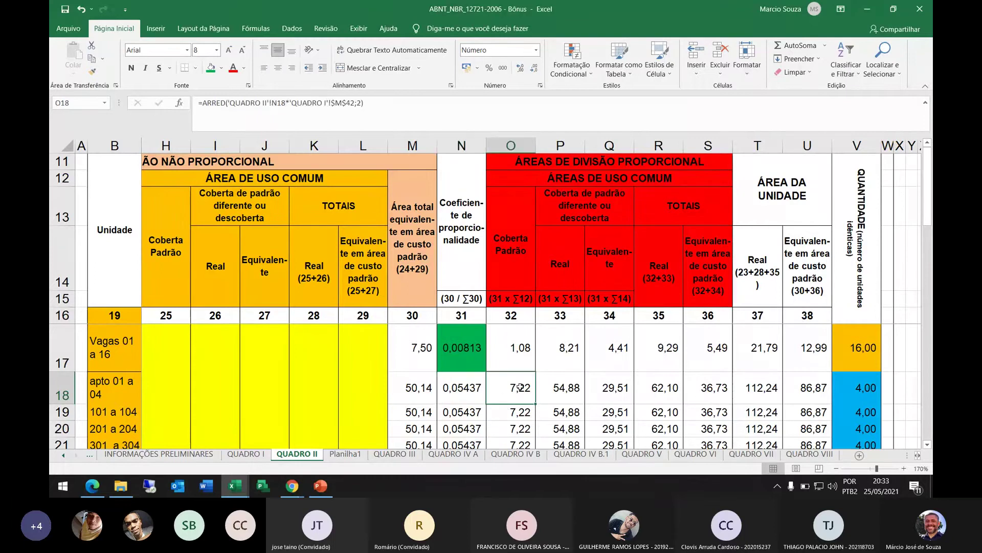
scroll(520, 386, down, 2)
scroll(520, 387, down, 4)
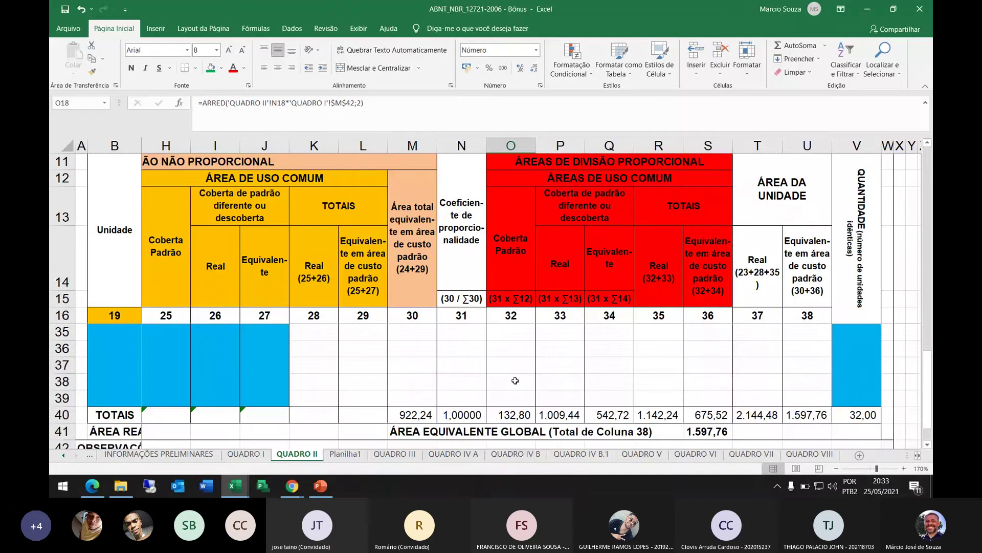
scroll(510, 343, up, 6)
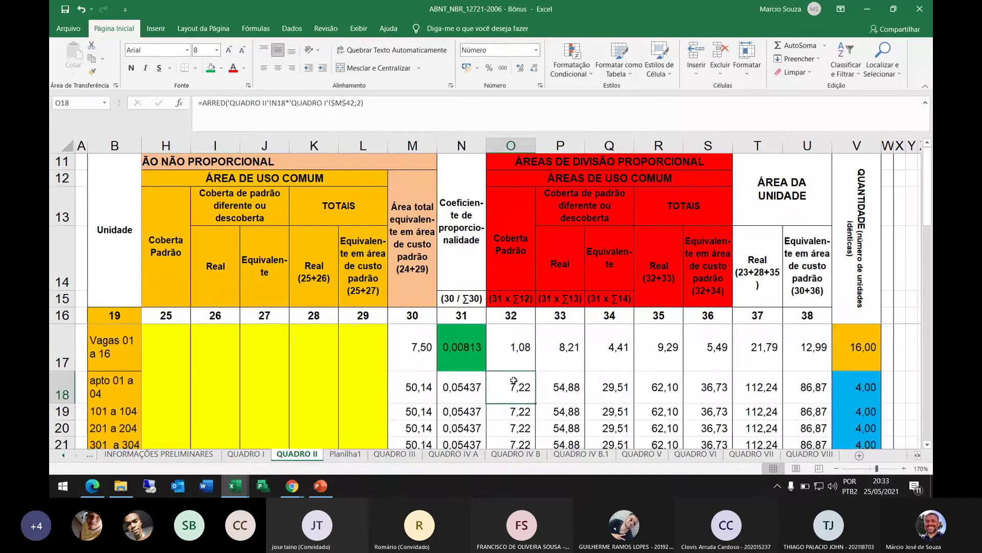
Compare the parking-space formula in O17 with the column 32 total formula in O40.
click(501, 335)
scroll(507, 348, down, 1)
scroll(510, 360, up, 1)
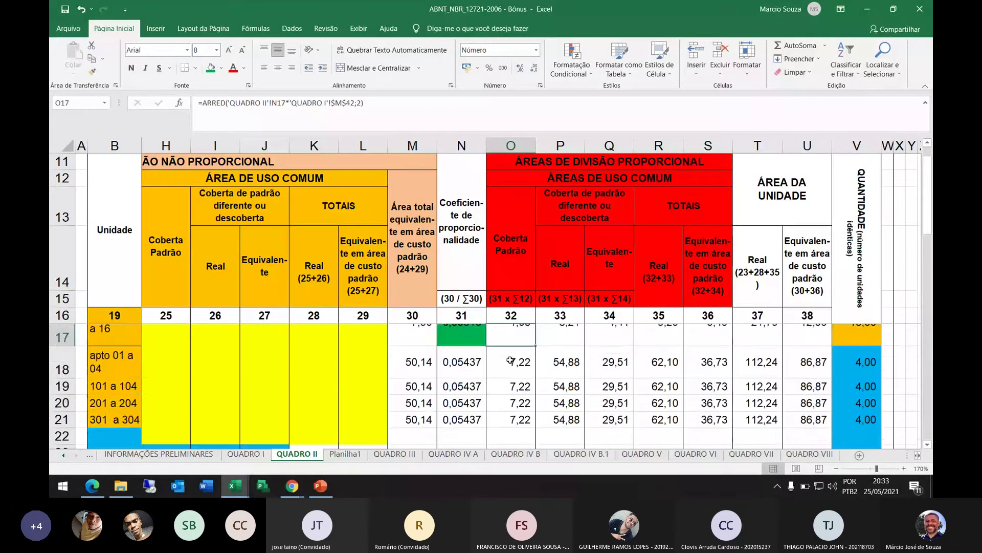
scroll(510, 360, down, 5)
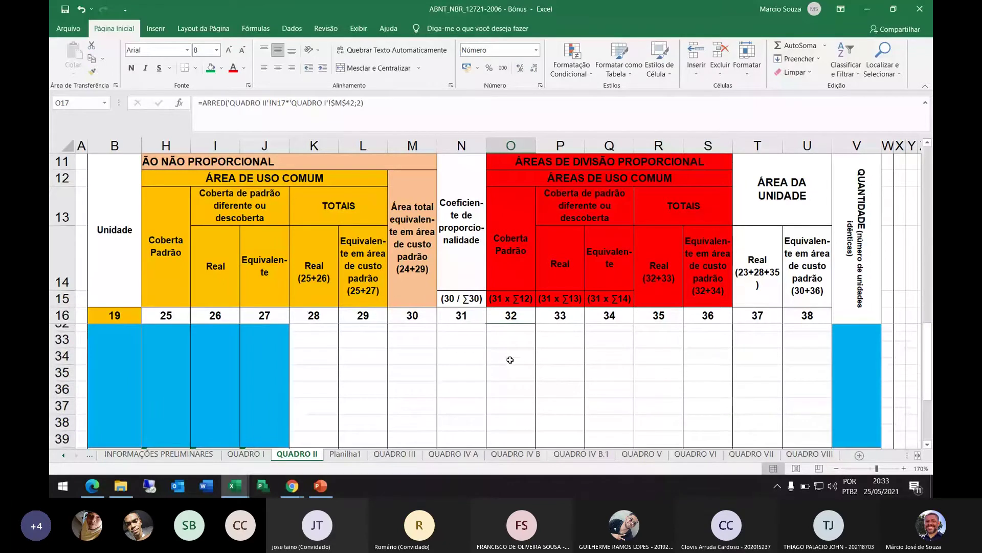
scroll(510, 360, down, 1)
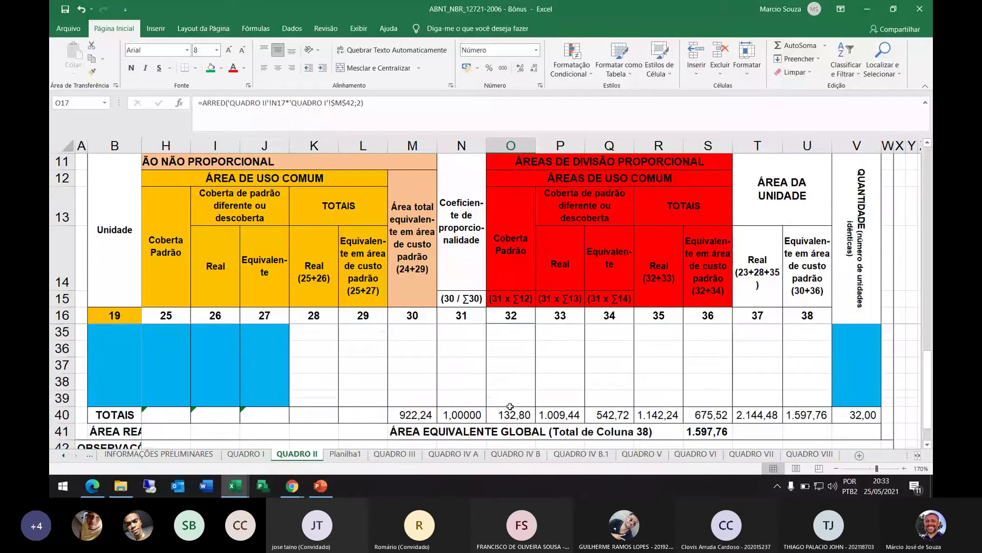
click(511, 412)
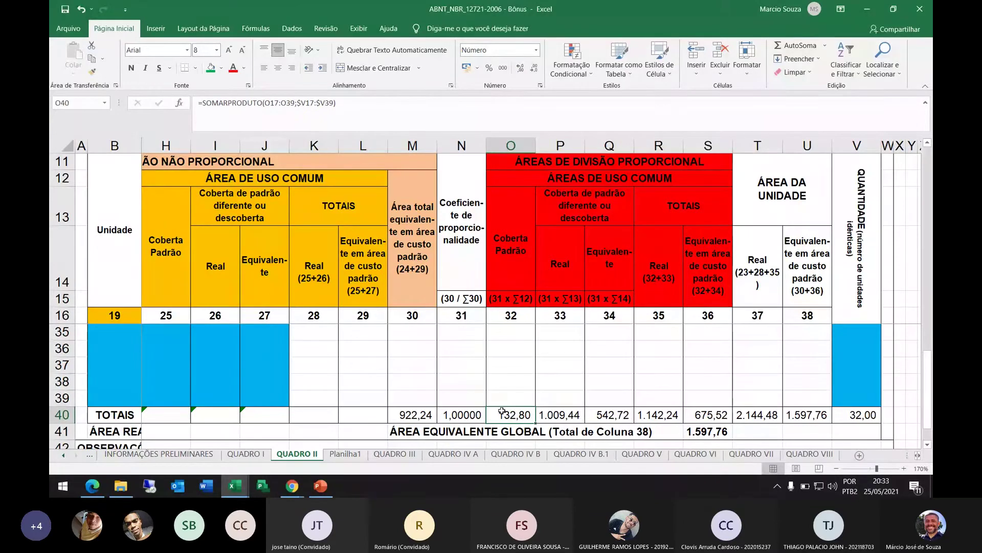
scroll(502, 411, up, 6)
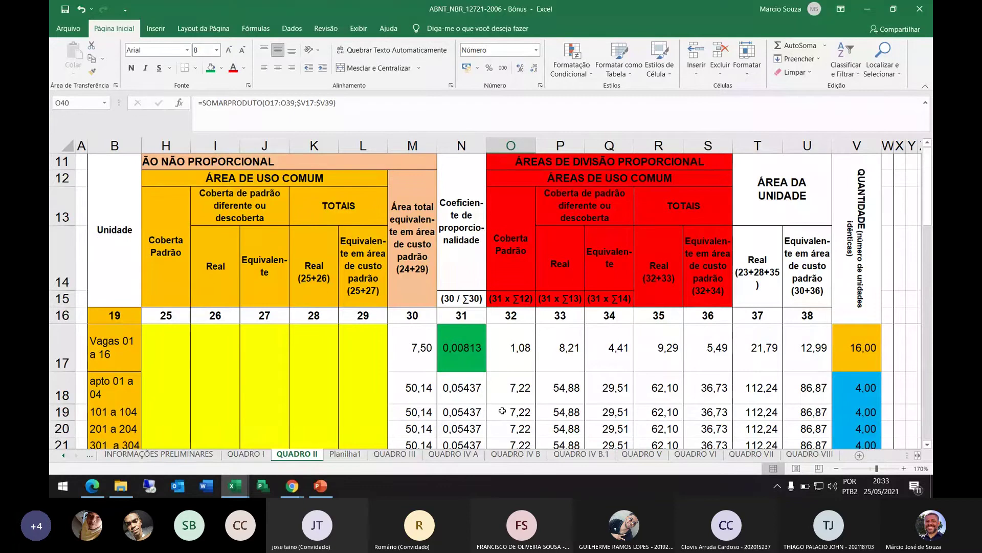
Examine column 33's header and the formula in P17, comparing it with the formula in O17.
click(568, 287)
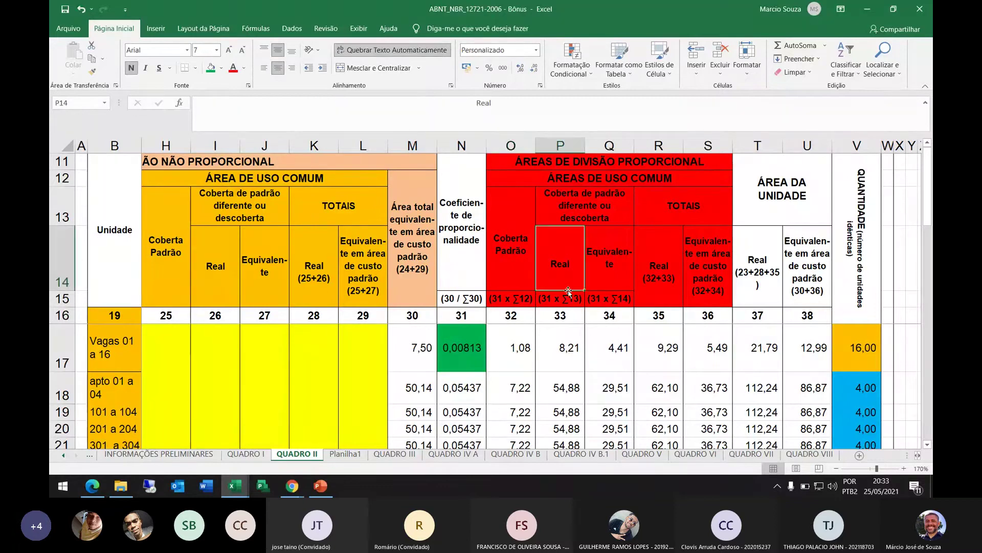
click(563, 320)
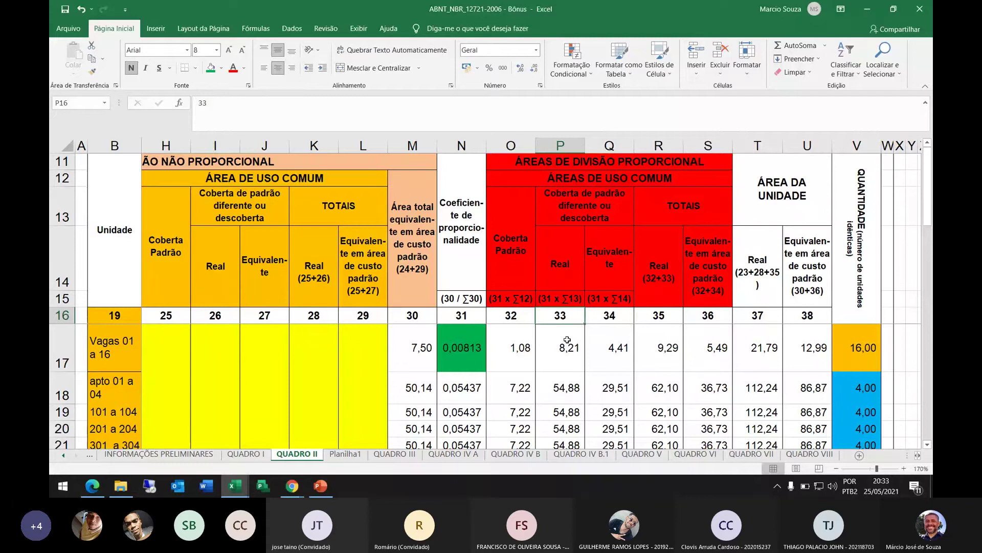
click(562, 357)
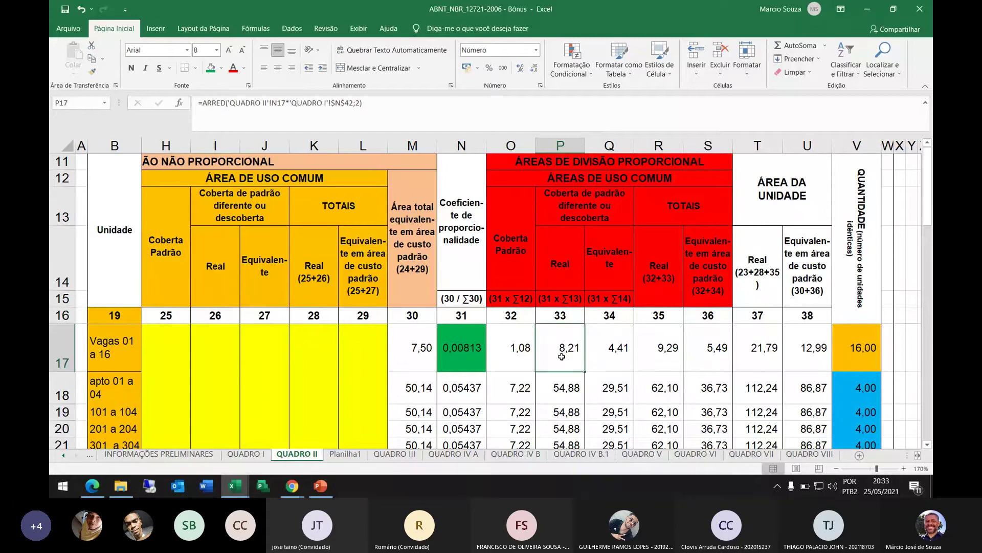
click(510, 352)
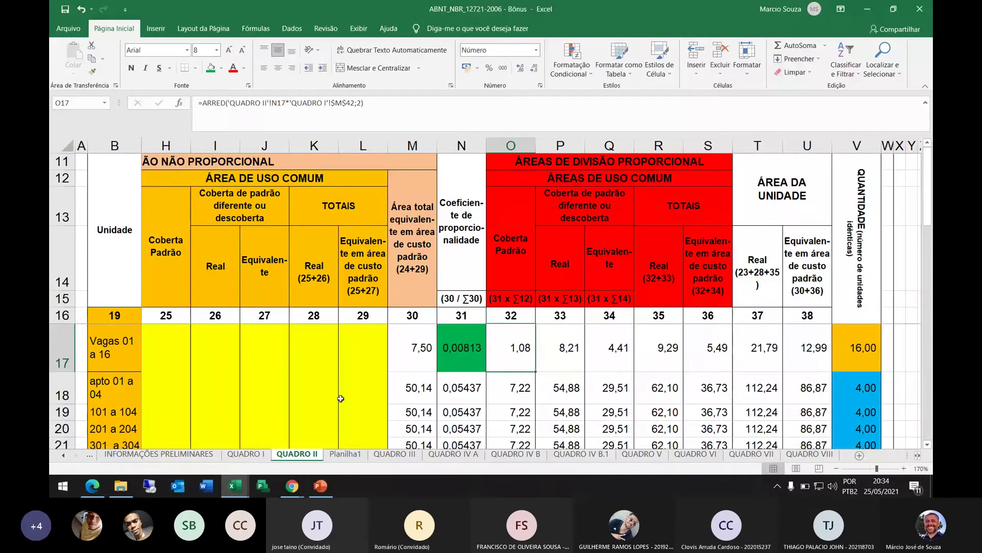
Examine column 13's header, the real common area, on QUADRO I and check its total in row 42.
click(246, 453)
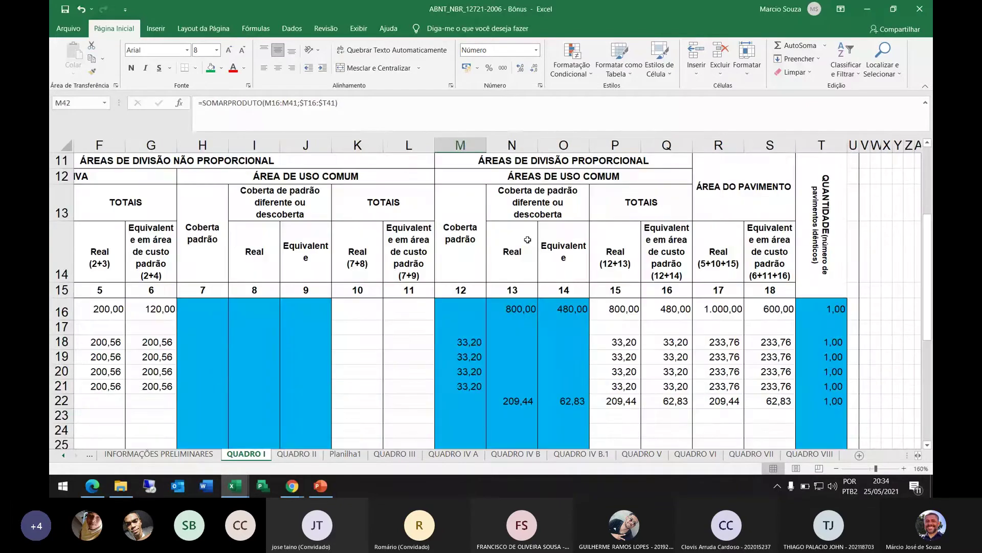
click(531, 203)
click(516, 271)
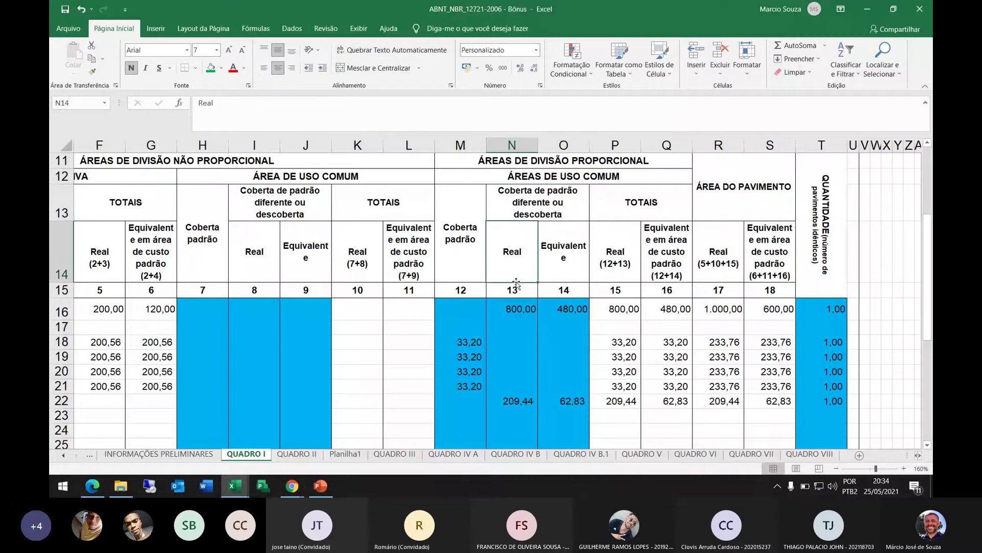
click(515, 287)
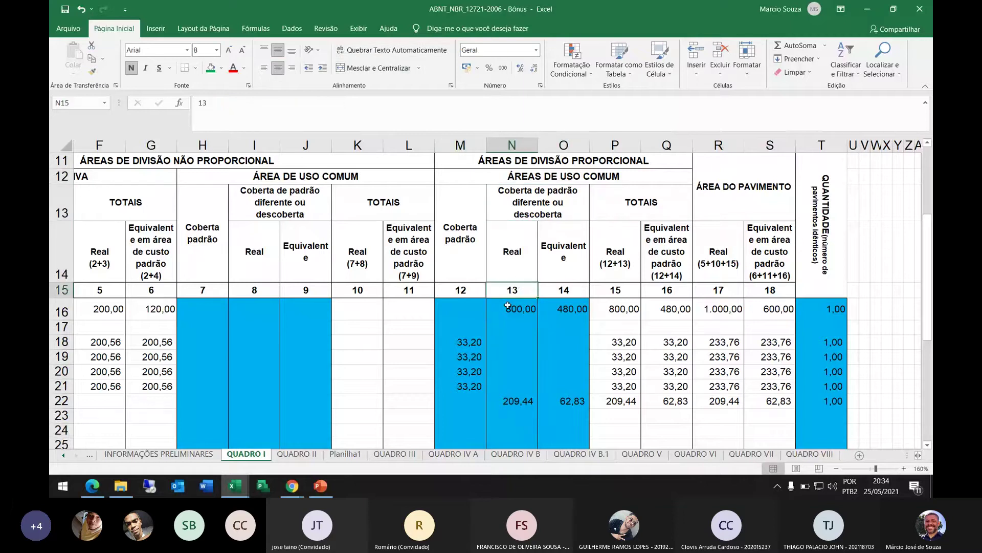
scroll(507, 306, down, 5)
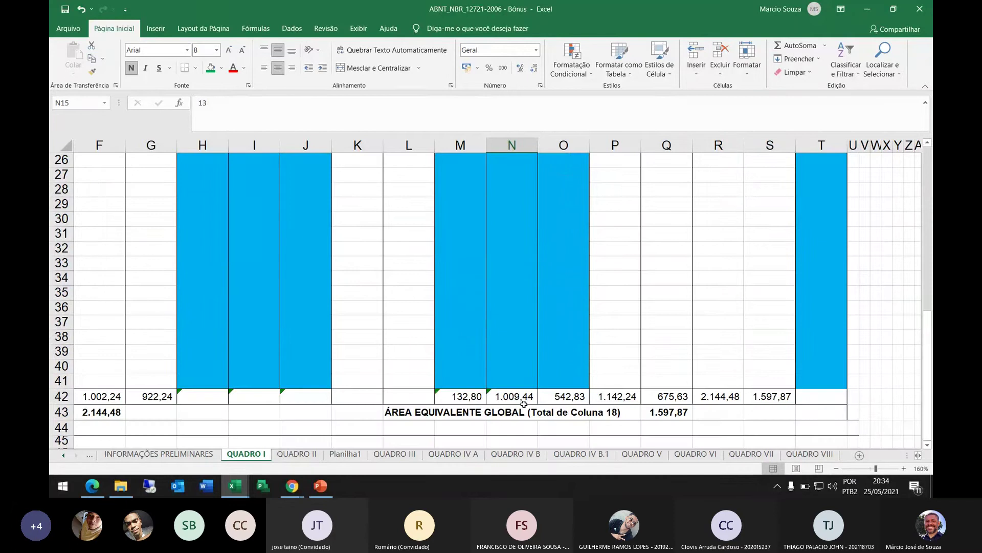
Return to QUADRO II and compare the headers of columns 32, 33 and 34, then inspect the formula in Q17.
click(300, 454)
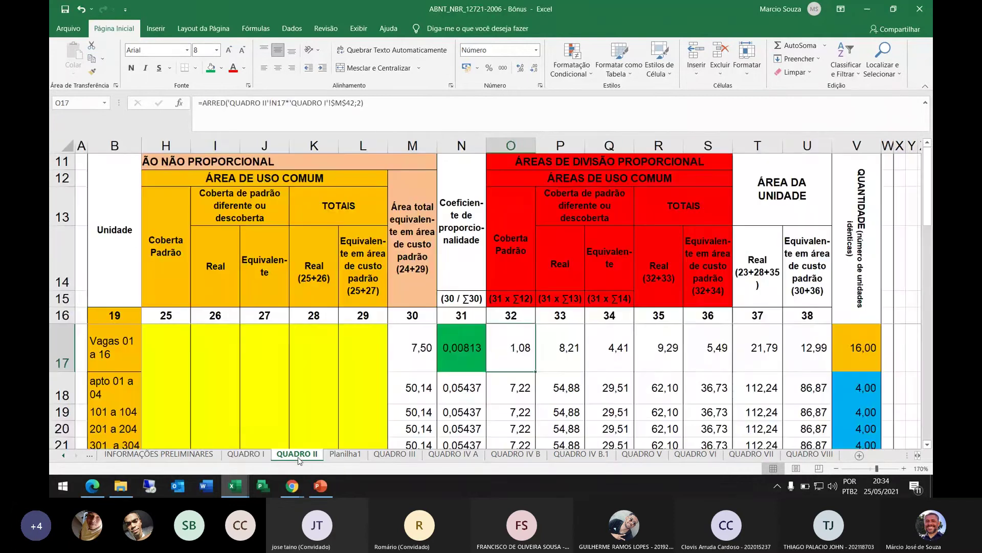
click(515, 316)
key(Right)
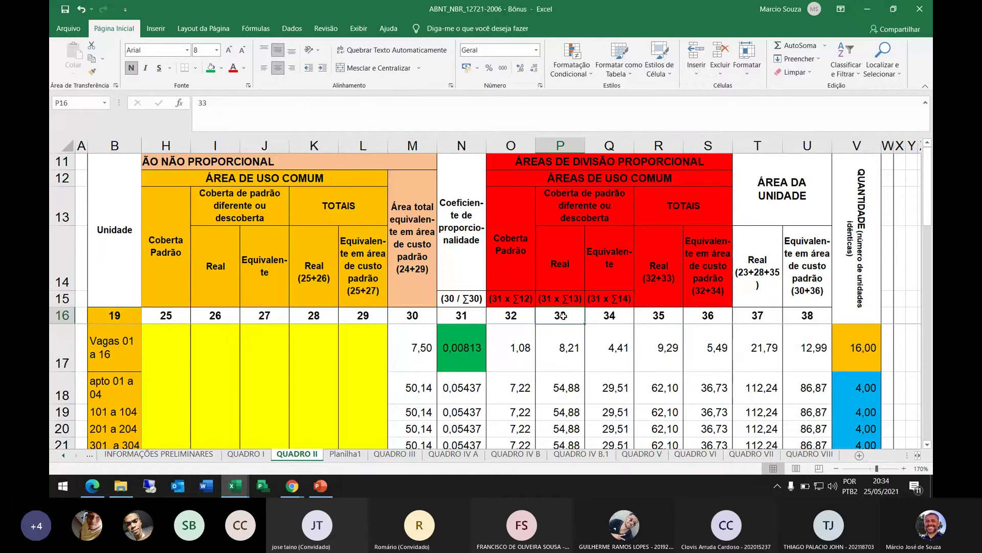
click(514, 319)
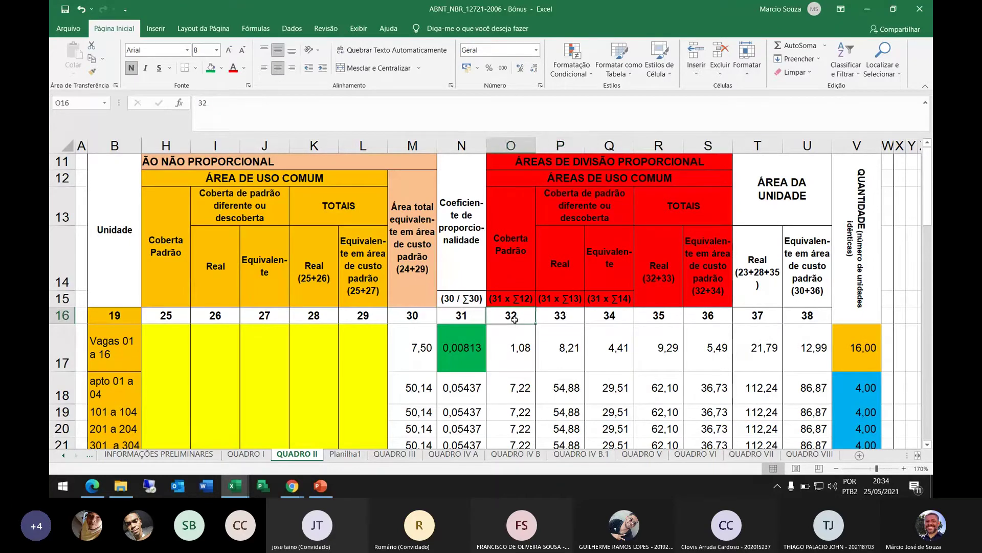
click(554, 319)
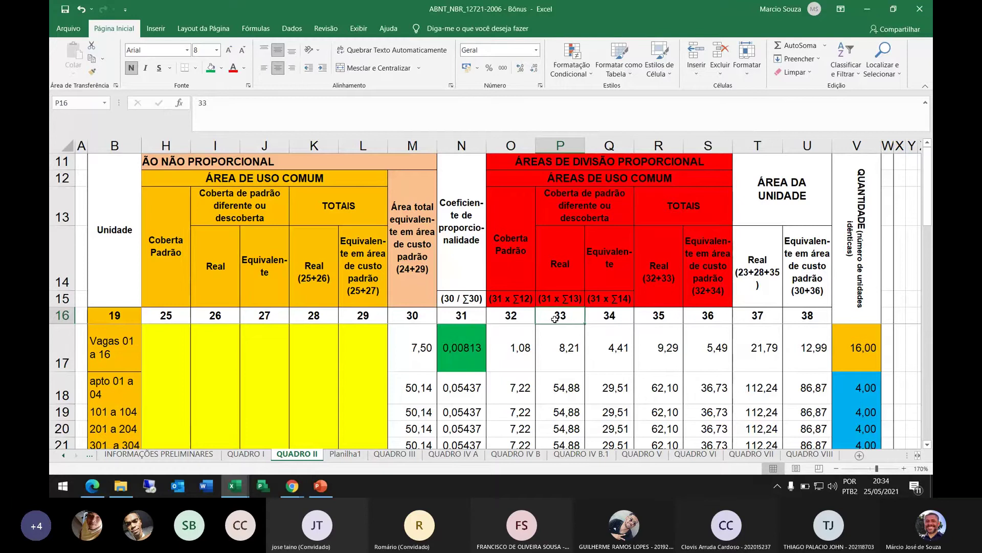
click(595, 317)
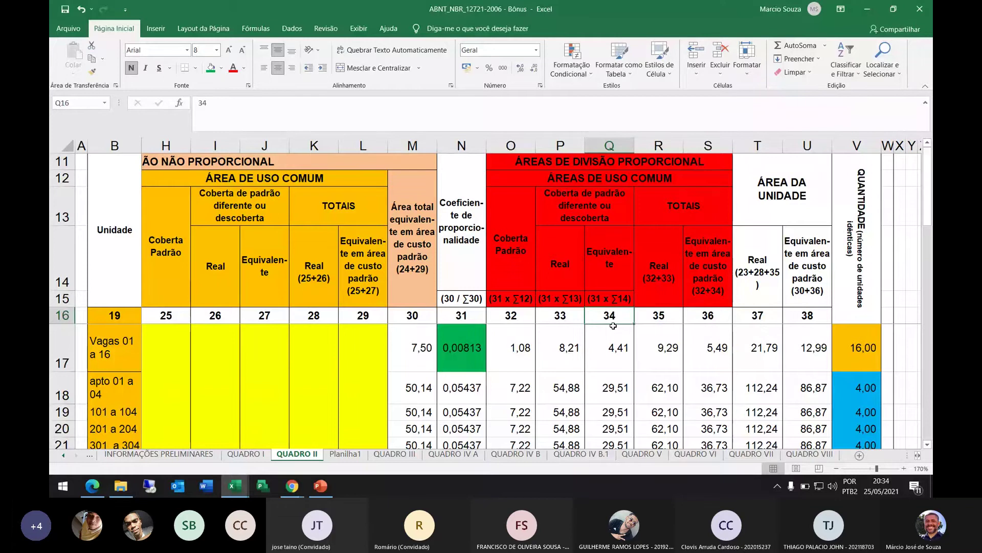
click(612, 358)
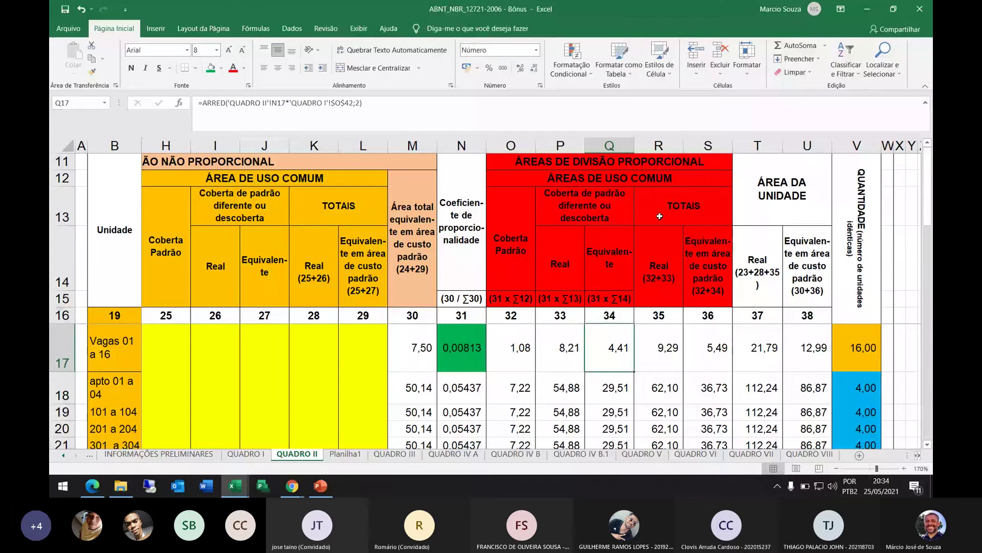
Fill the column number cells 32, 33 and 34 (O16:Q16) under the proportional division areas with green.
click(660, 216)
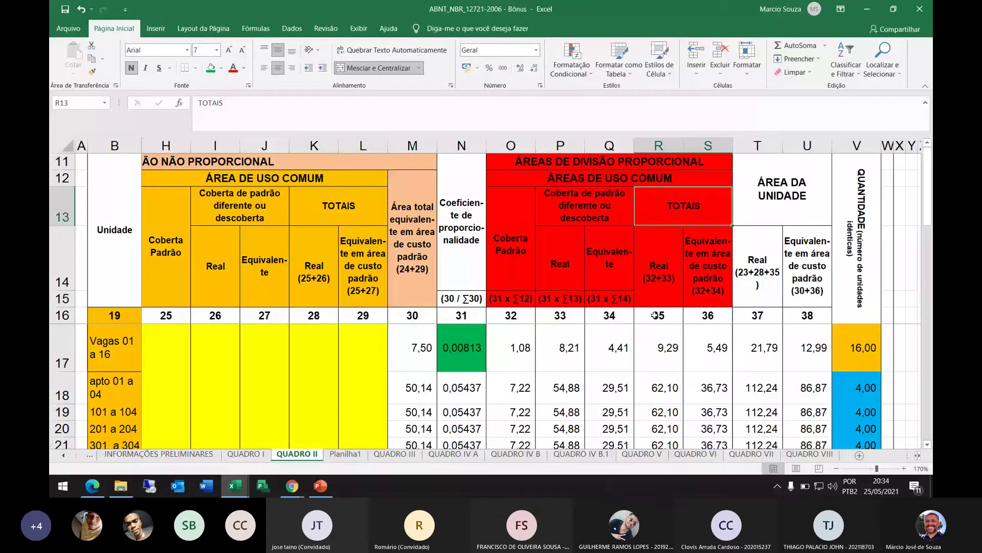
drag(511, 315, 561, 315)
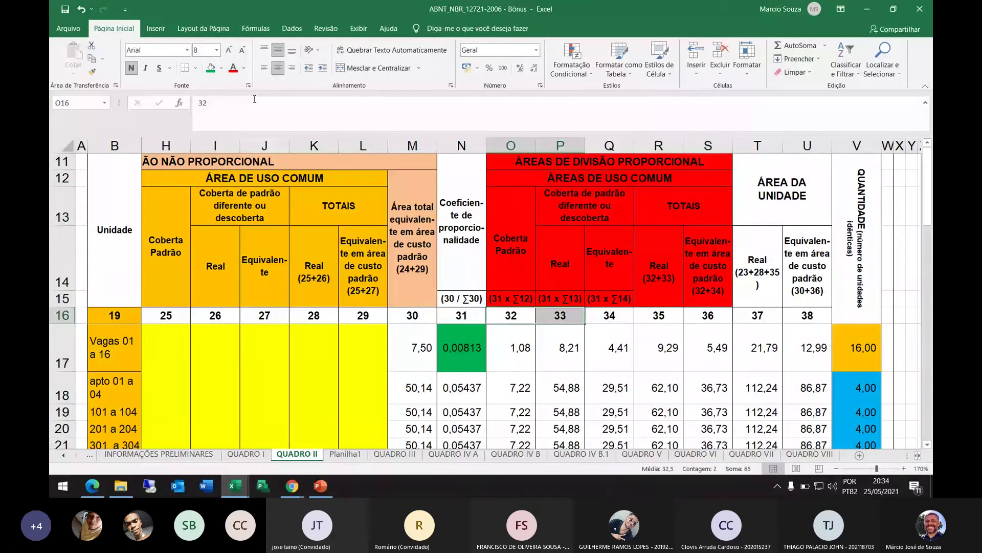
click(210, 67)
click(709, 316)
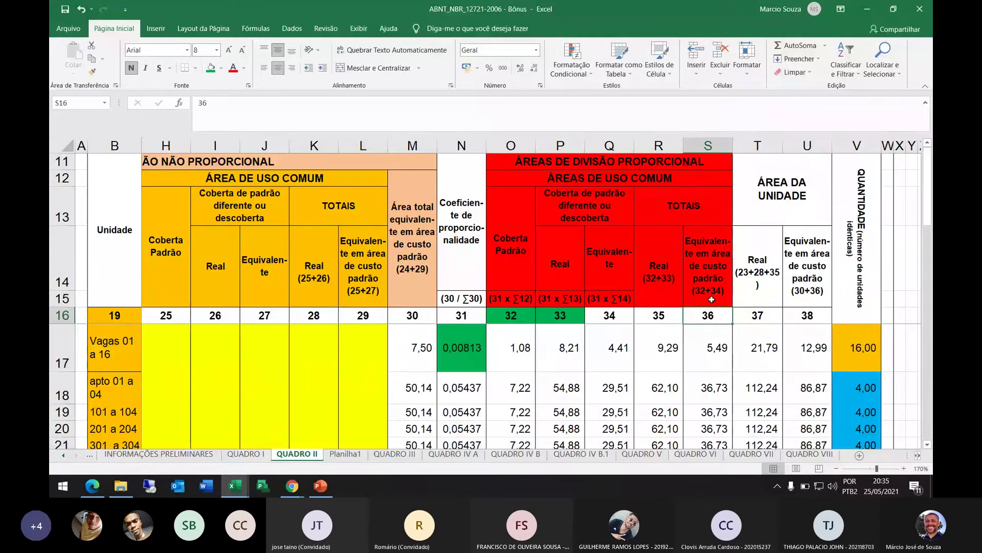
click(620, 318)
click(211, 68)
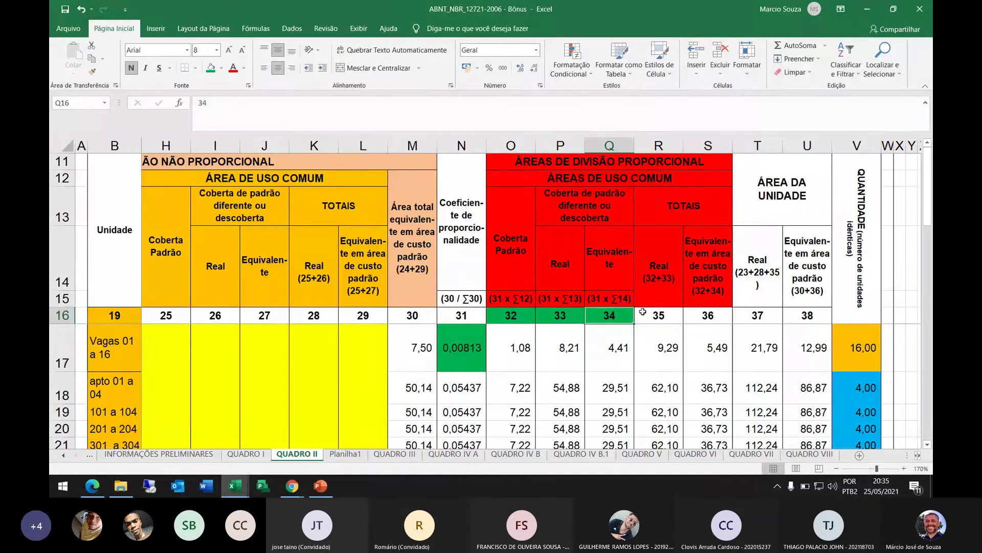
Check the parking-space totals formulas in R17 and S17 for columns 35 and 36 against their source columns 32, 33 and 34.
click(710, 295)
click(511, 317)
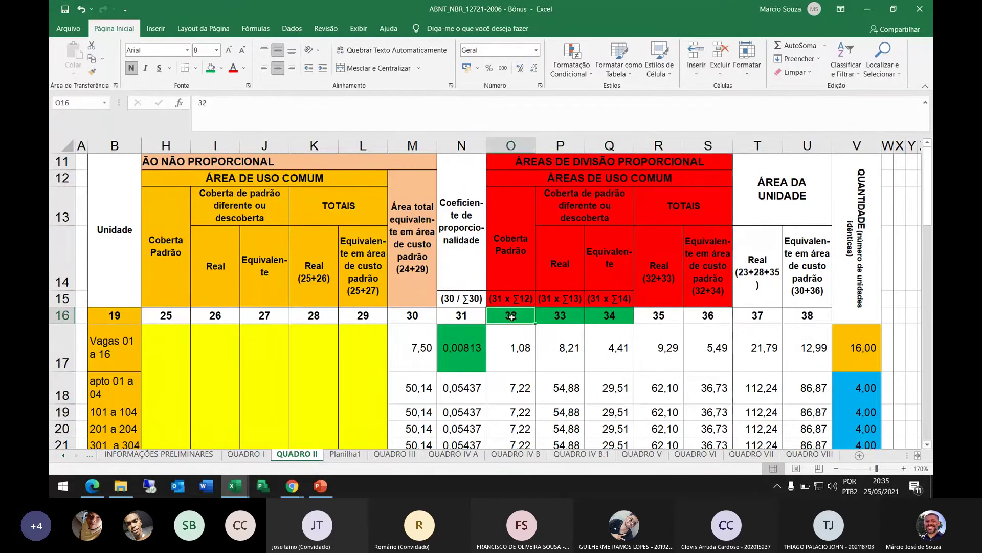
click(605, 316)
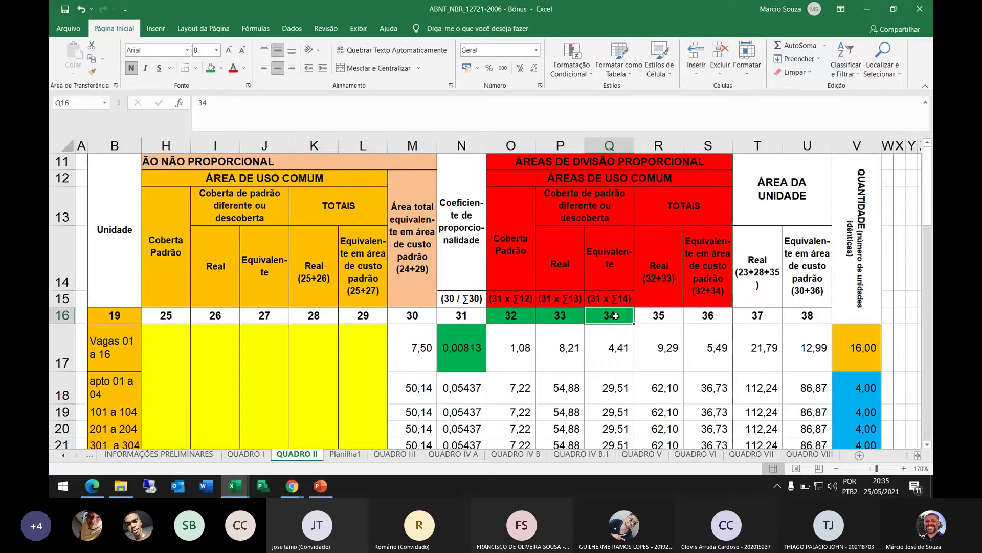
click(667, 341)
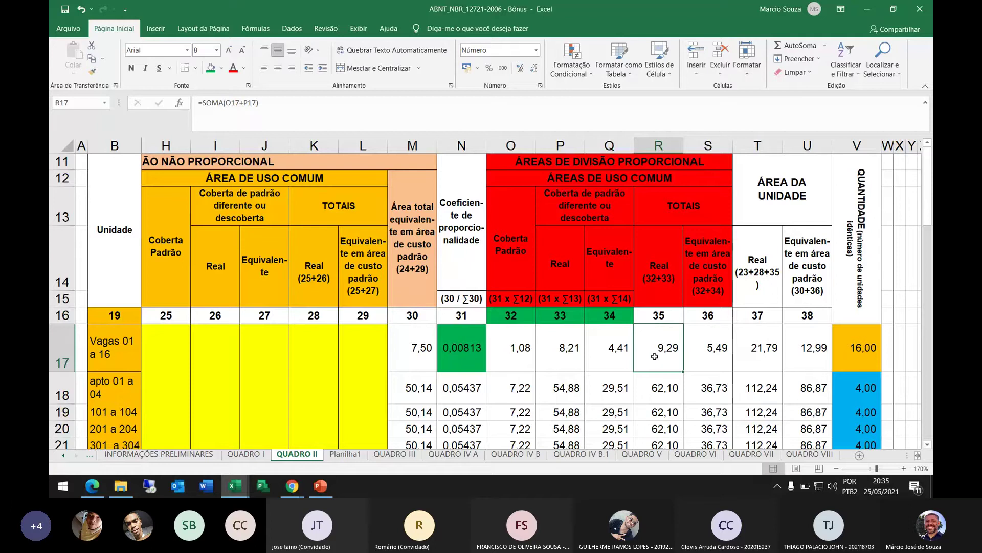
click(715, 294)
click(523, 358)
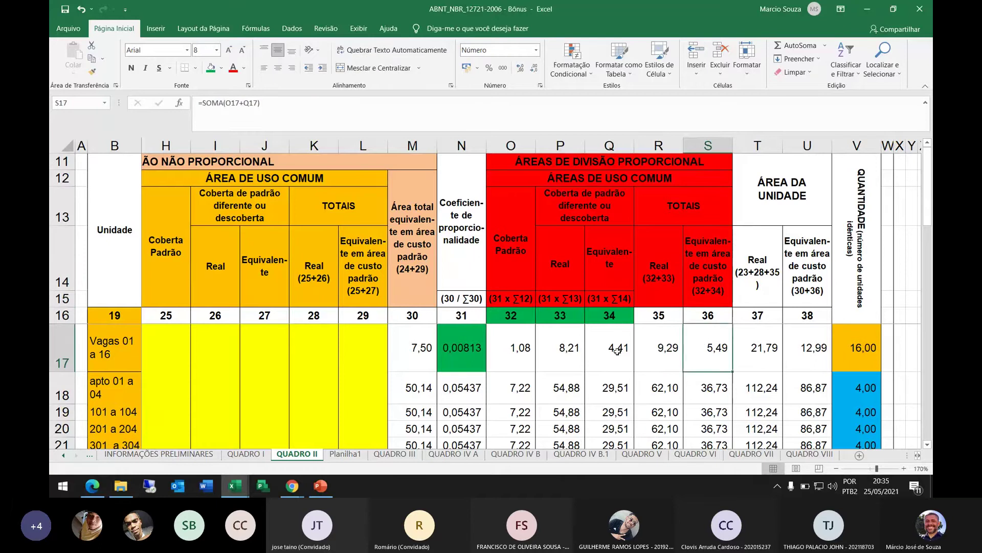
click(617, 356)
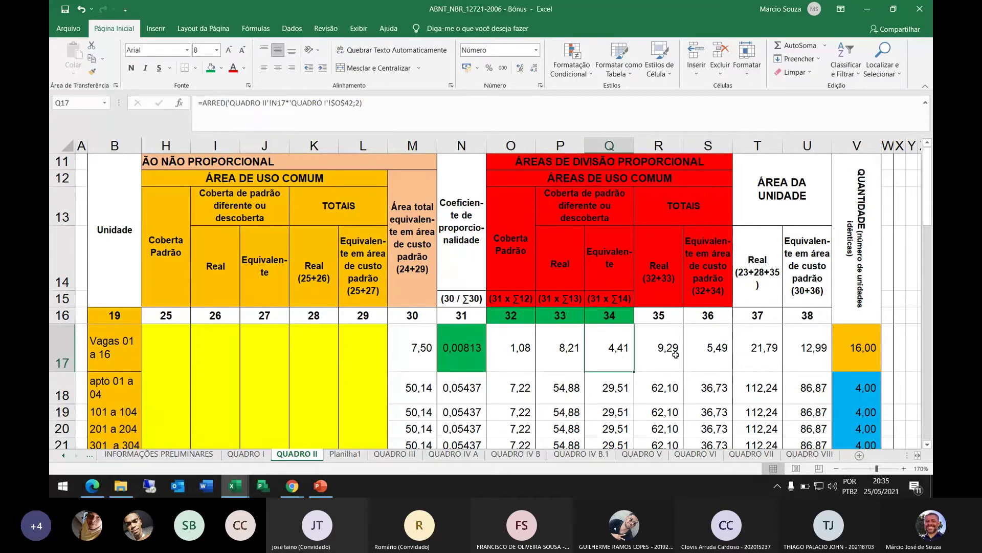
click(722, 354)
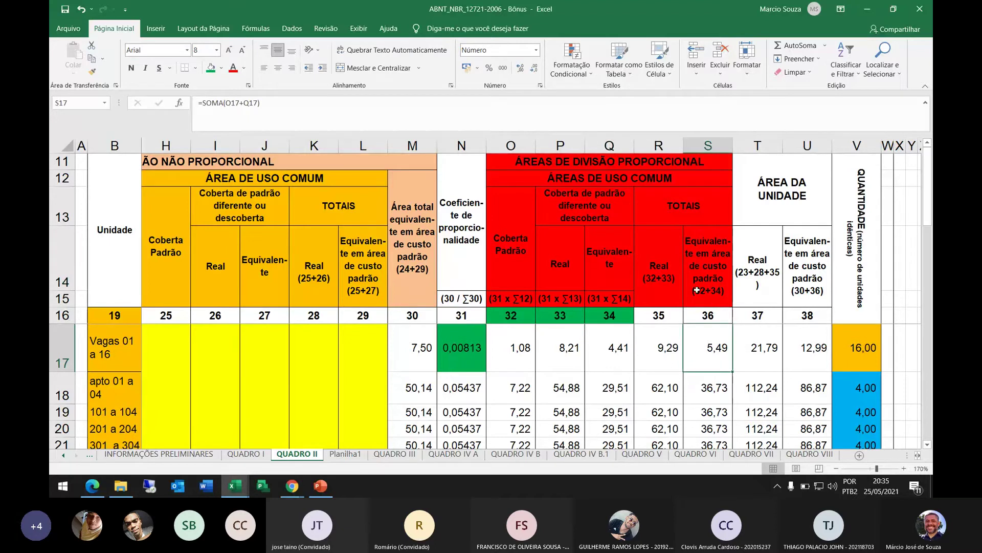
Fill the ÁREA DA UNIDADE heading and its two subheadings (T11:U15) with yellow.
click(772, 188)
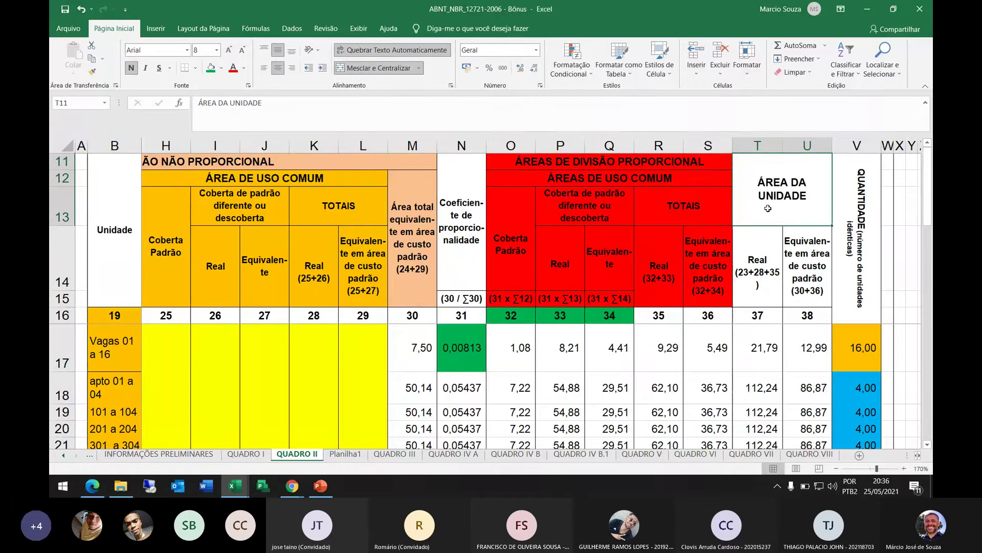
drag(779, 229, 785, 279)
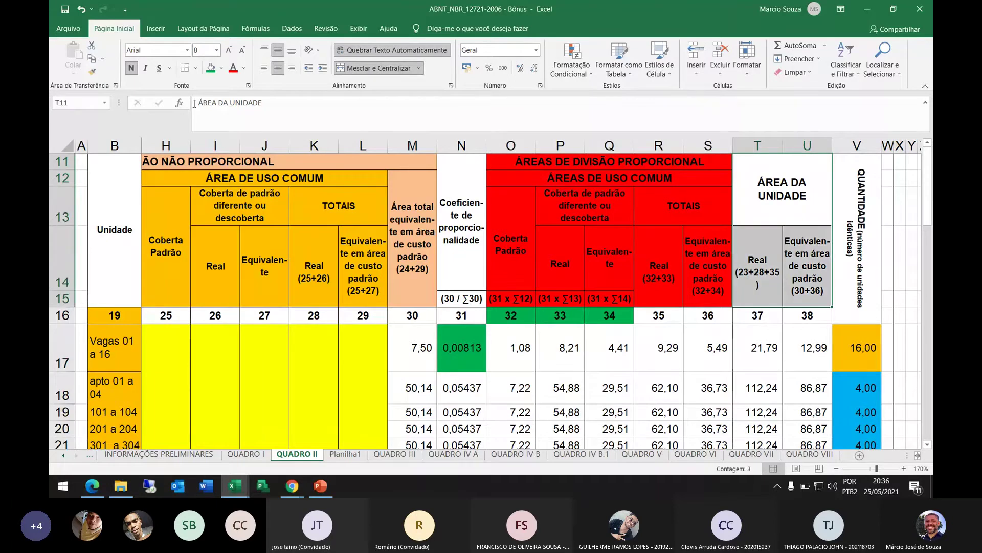
click(221, 69)
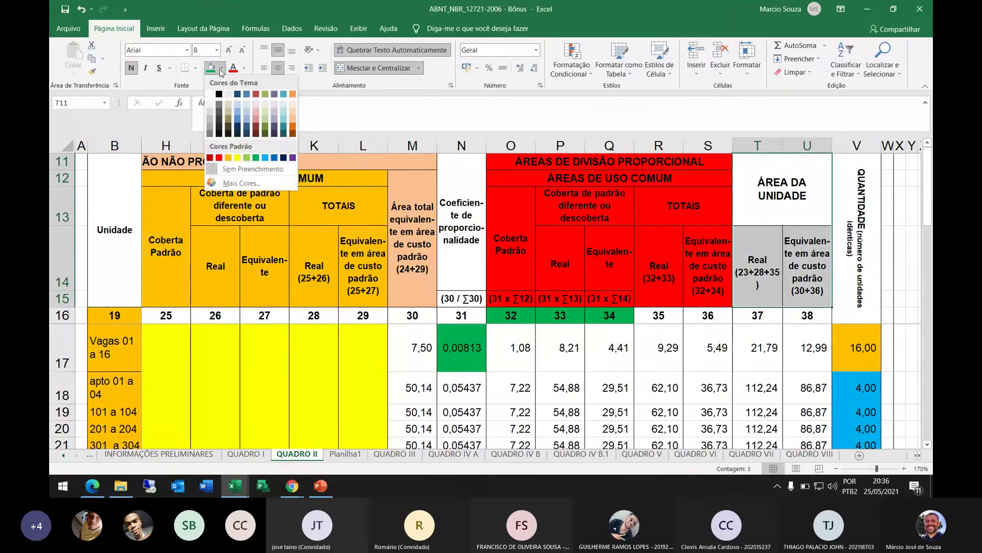
click(236, 159)
Examine column 37's header and the real unit area formulas in T17 and T18.
key(Down)
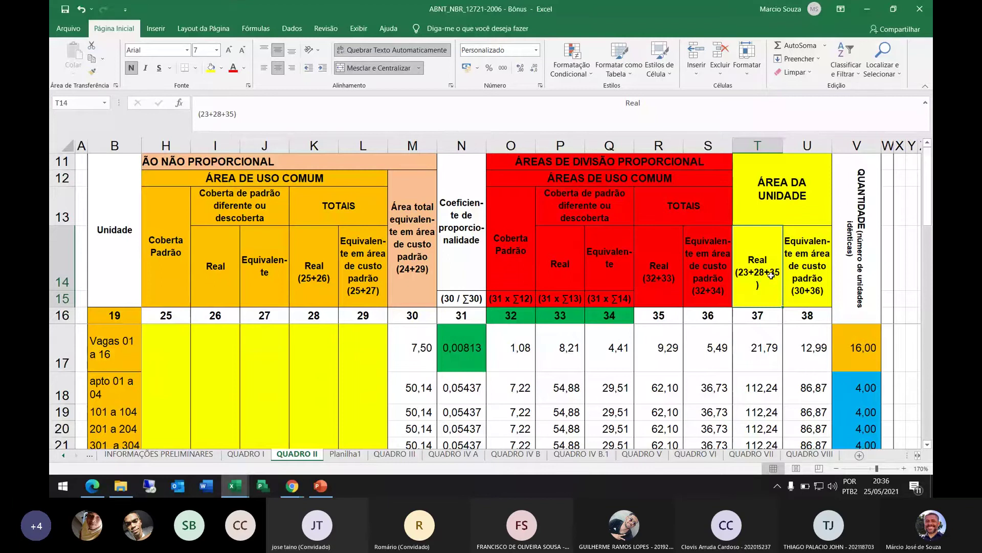
click(763, 315)
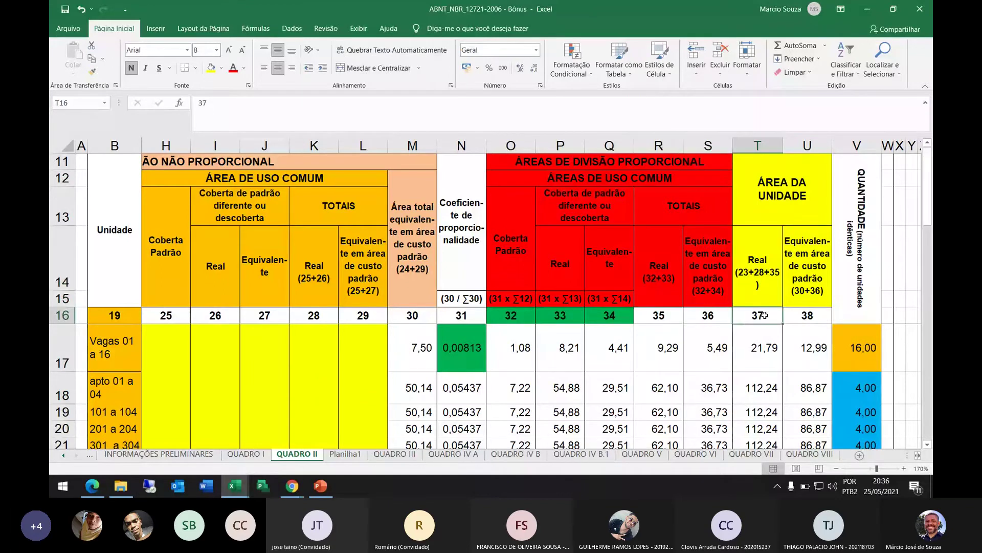
click(761, 349)
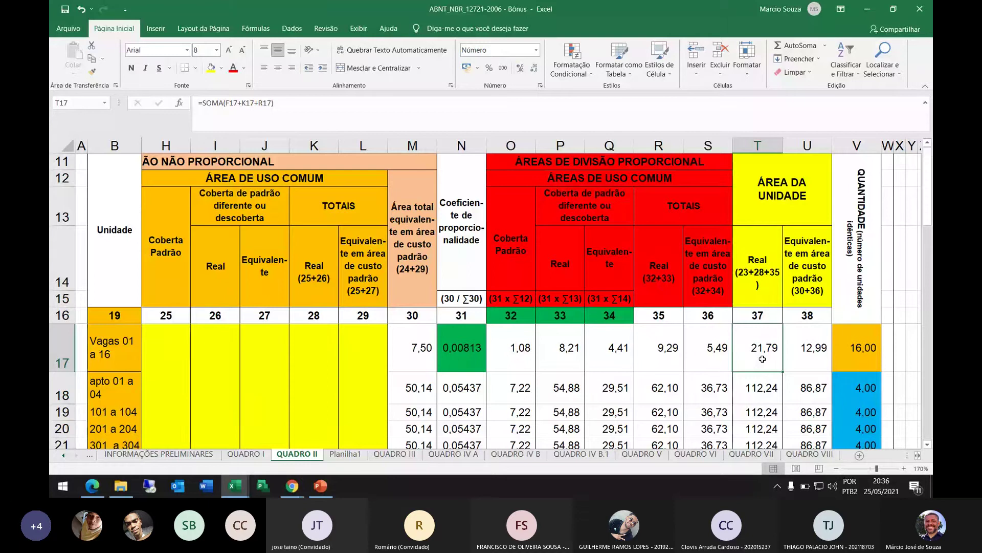
click(750, 392)
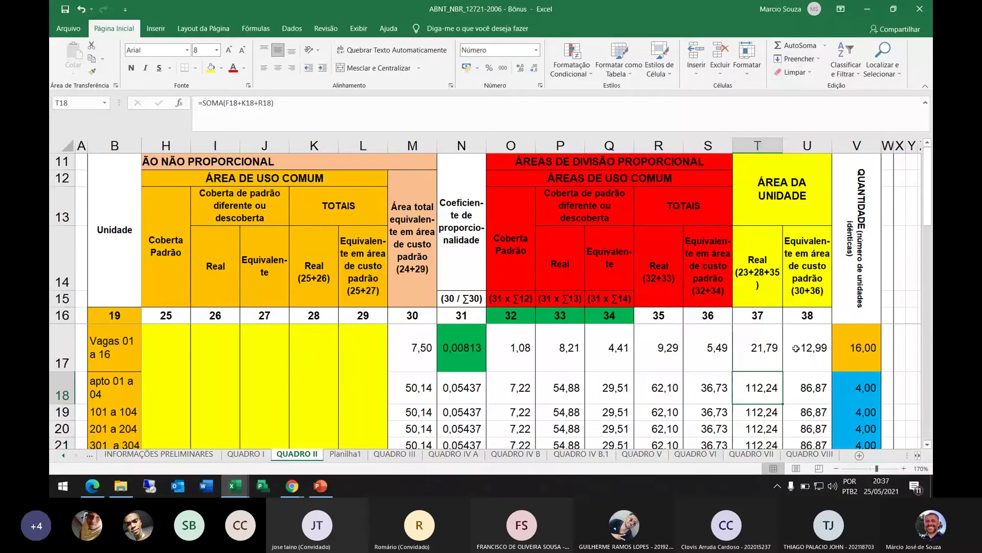
Trace the column 38 equivalent area formula in U18 back to M18, and check the formulas in O18 and L17.
click(796, 390)
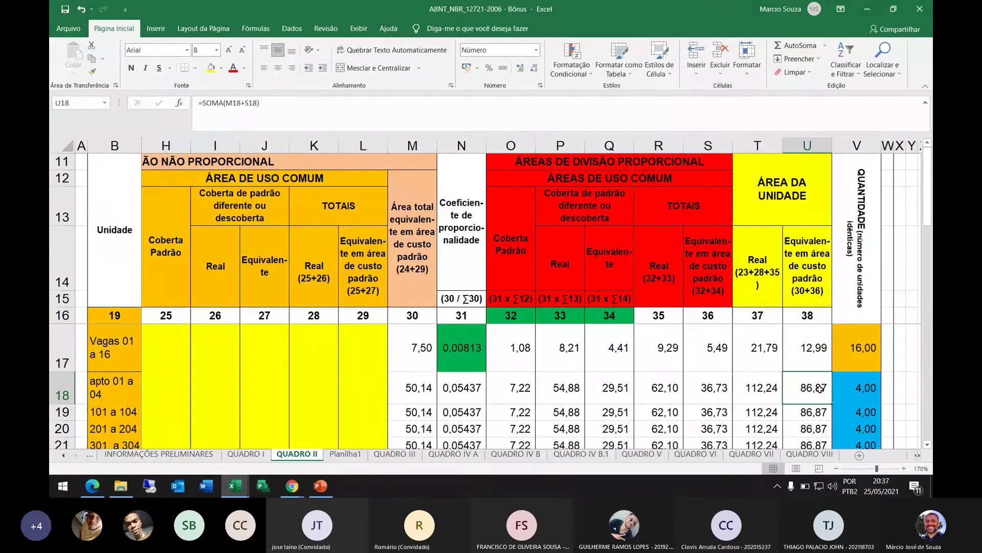
scroll(813, 362, down, 1)
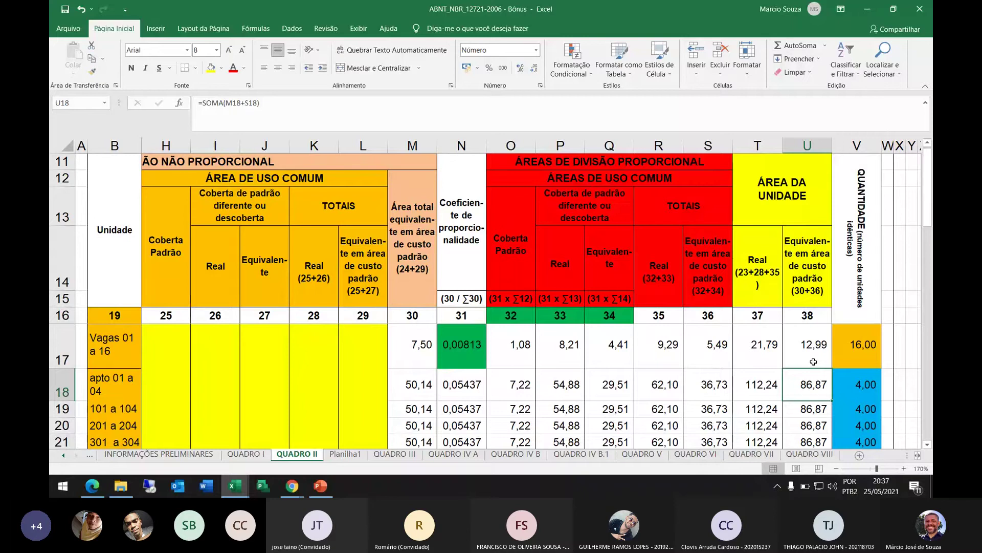
scroll(814, 361, up, 1)
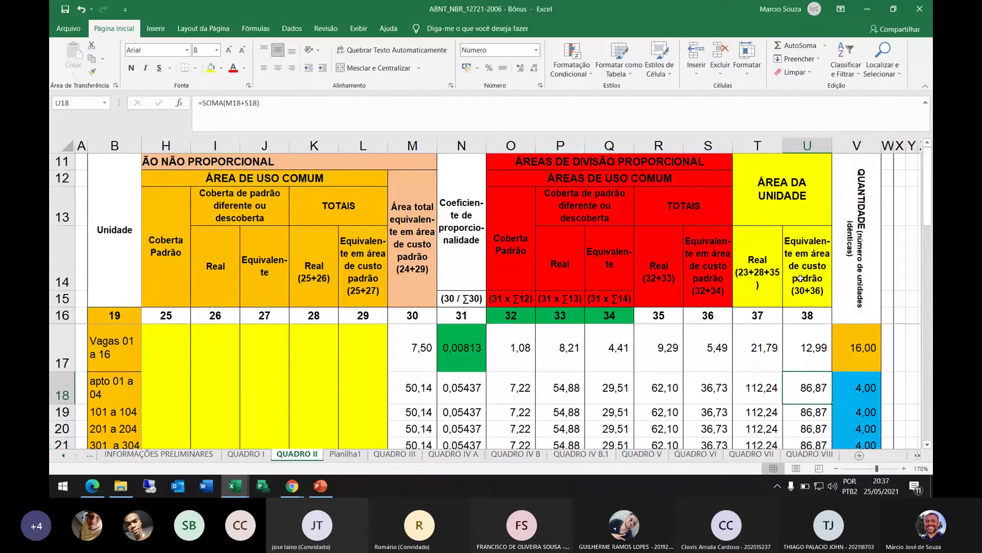
drag(807, 278, 808, 388)
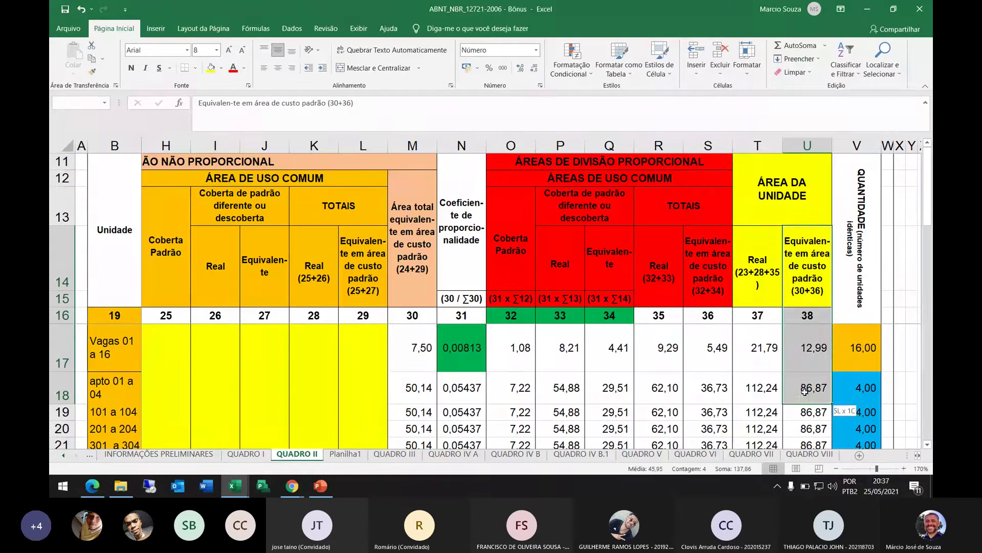
click(412, 387)
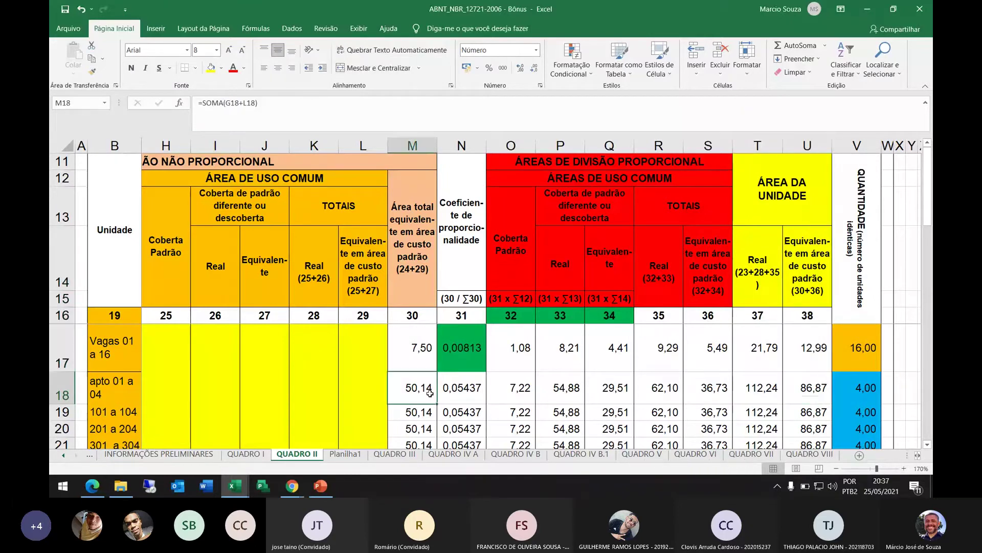
click(808, 395)
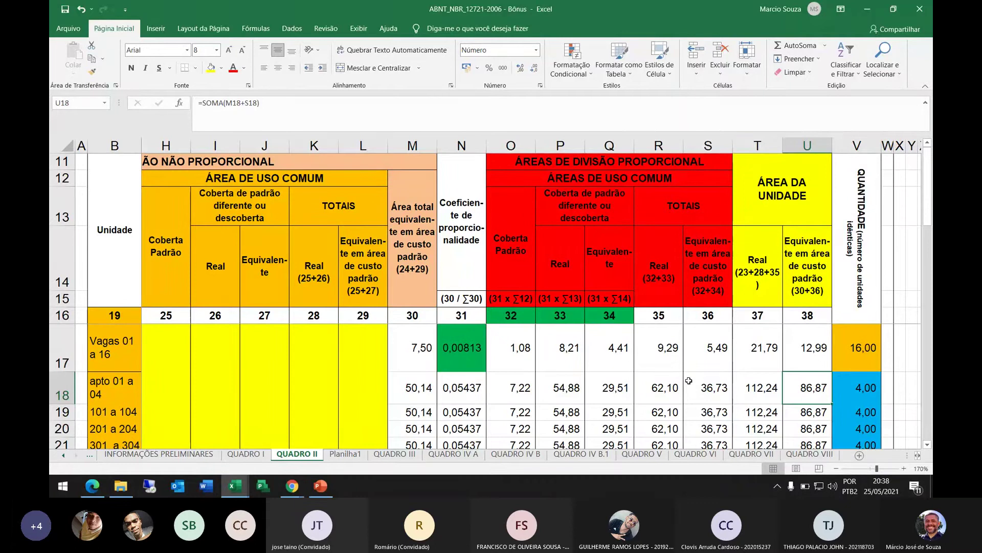
click(532, 396)
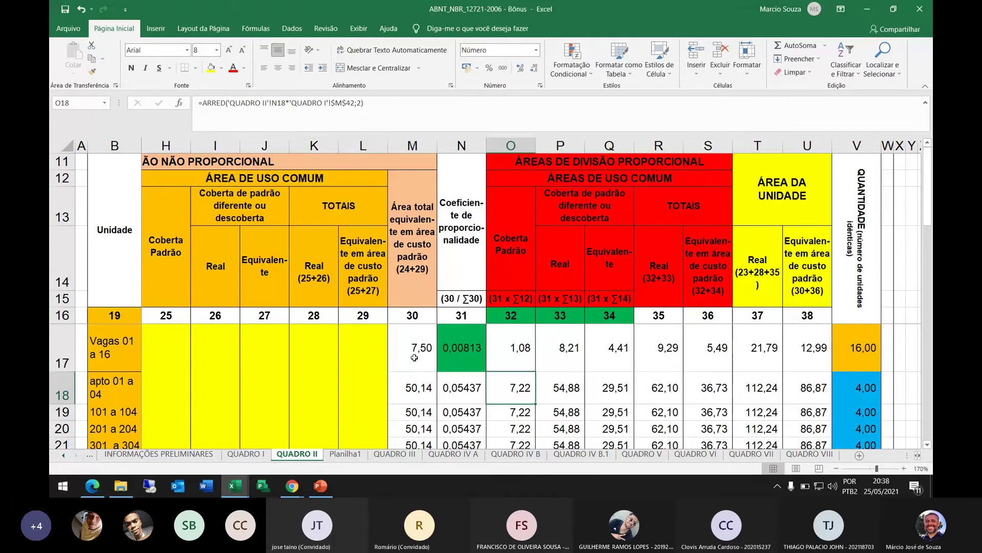
click(349, 363)
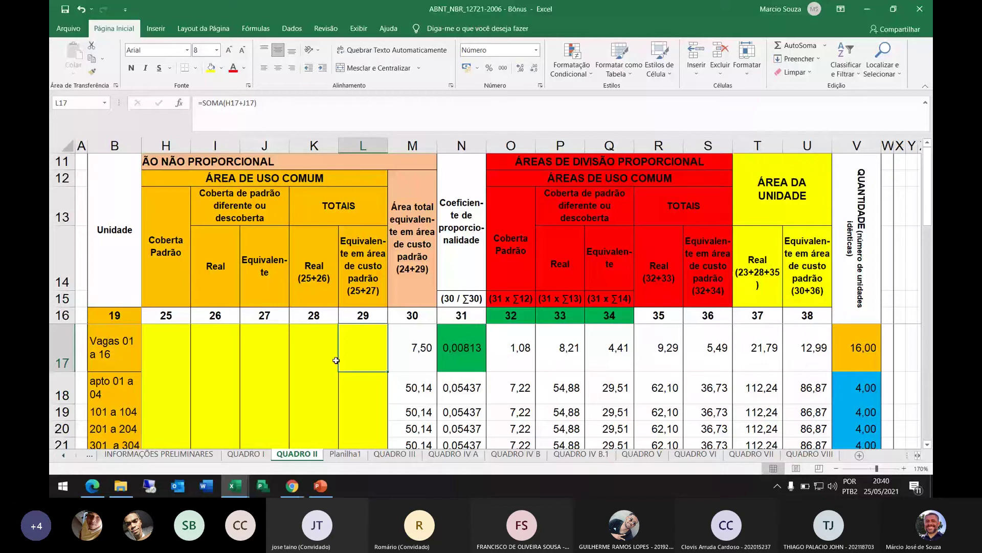
Check the proportionality coefficient formula in N18 and the column 32 formulas in O17 and O18.
key(Right)
key(Right)
key(Right)
key(Right)
click(457, 373)
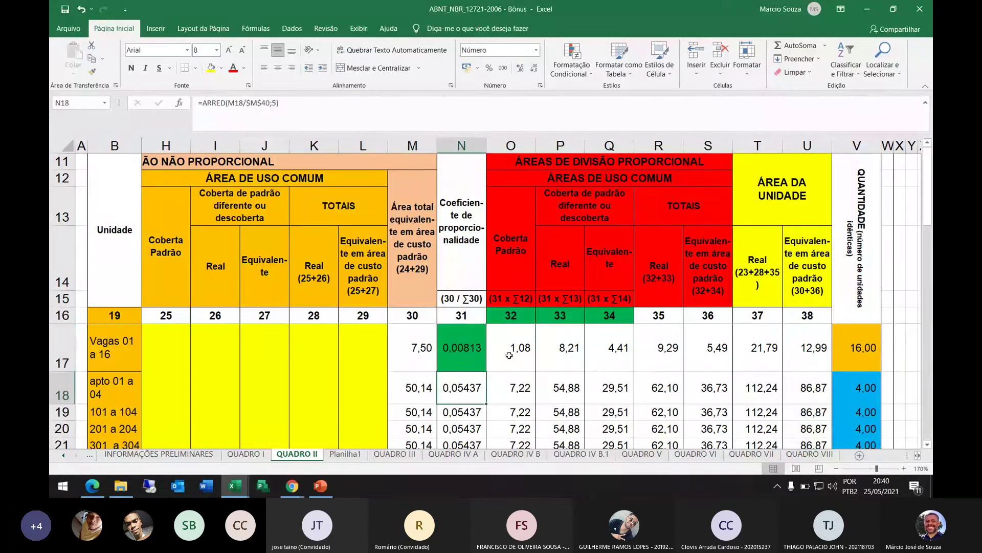
click(509, 354)
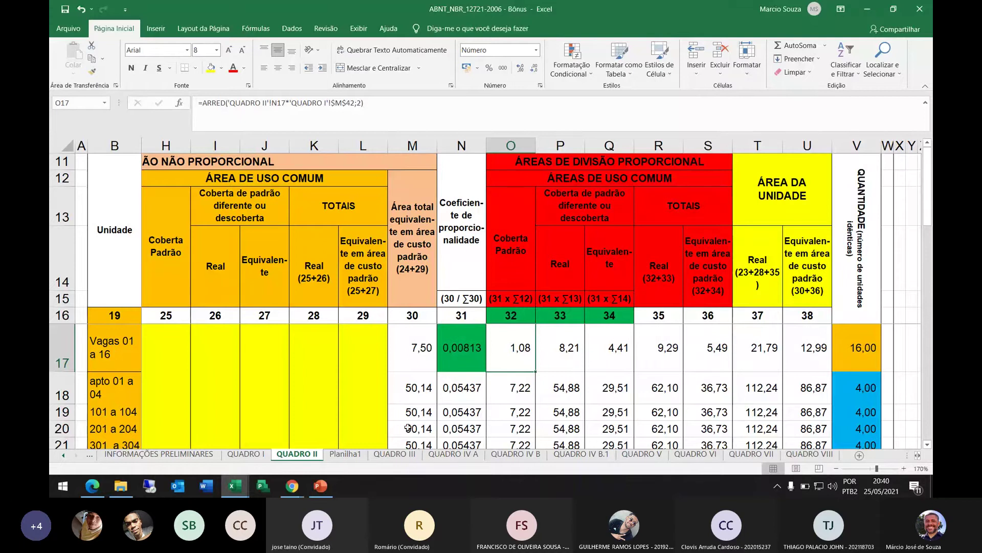
click(523, 382)
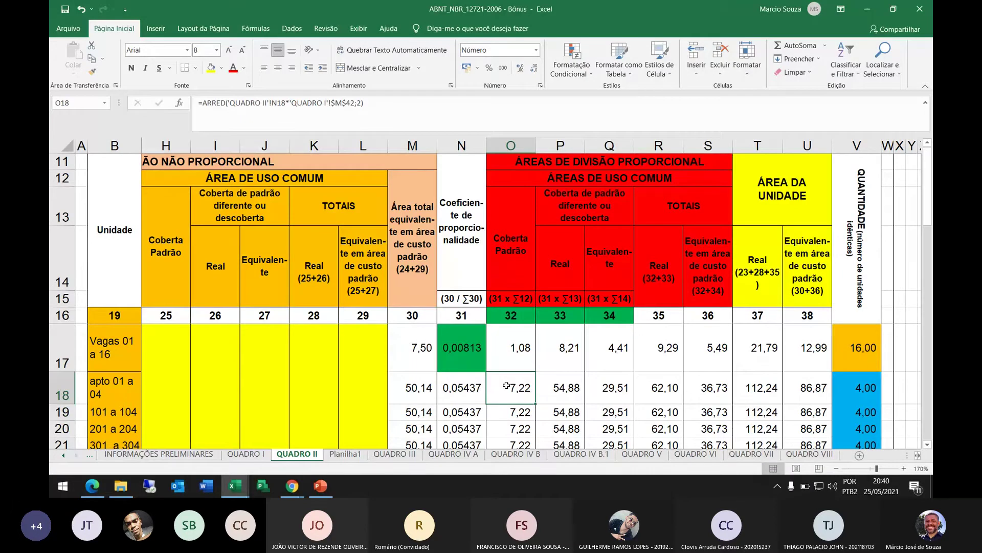
Fill the entire proportionality coefficient column (N) with yellow.
click(461, 355)
click(456, 145)
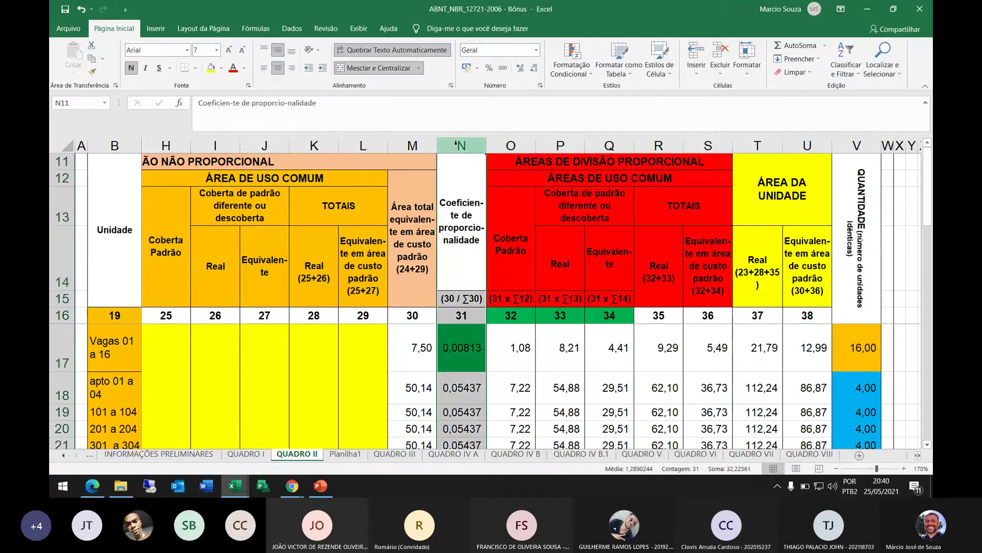
click(213, 69)
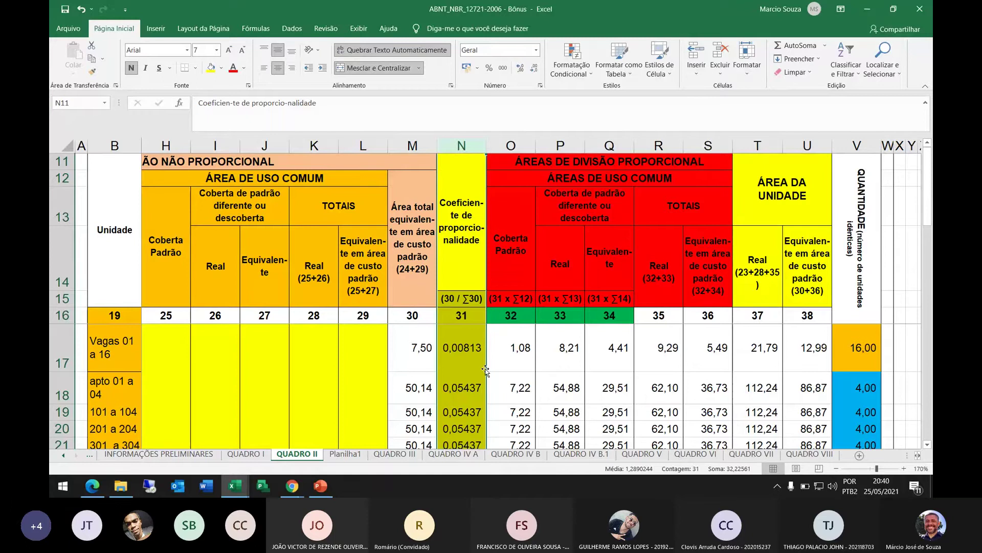
Trace the formula in O17 back through the coefficient in N17 to M17 and column 30's header.
click(513, 355)
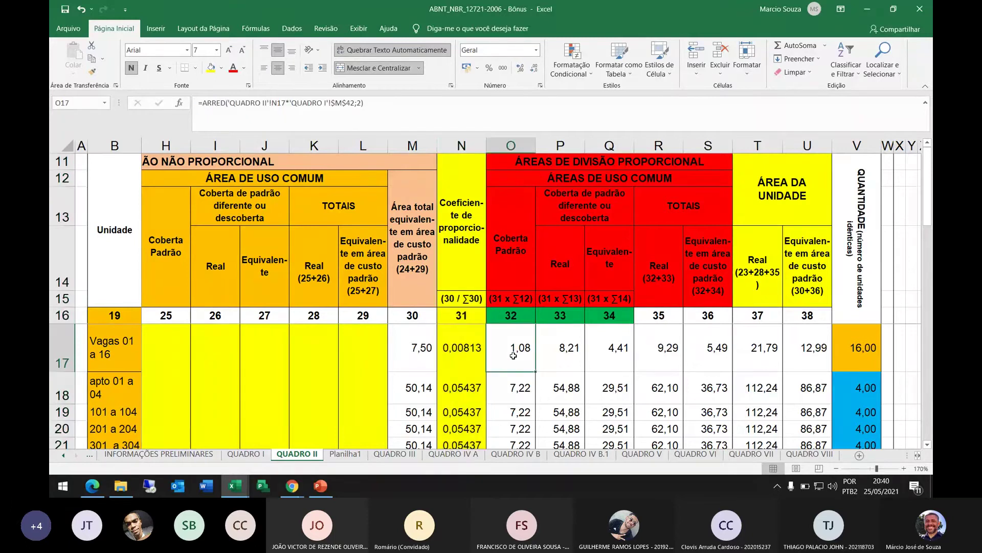
click(463, 344)
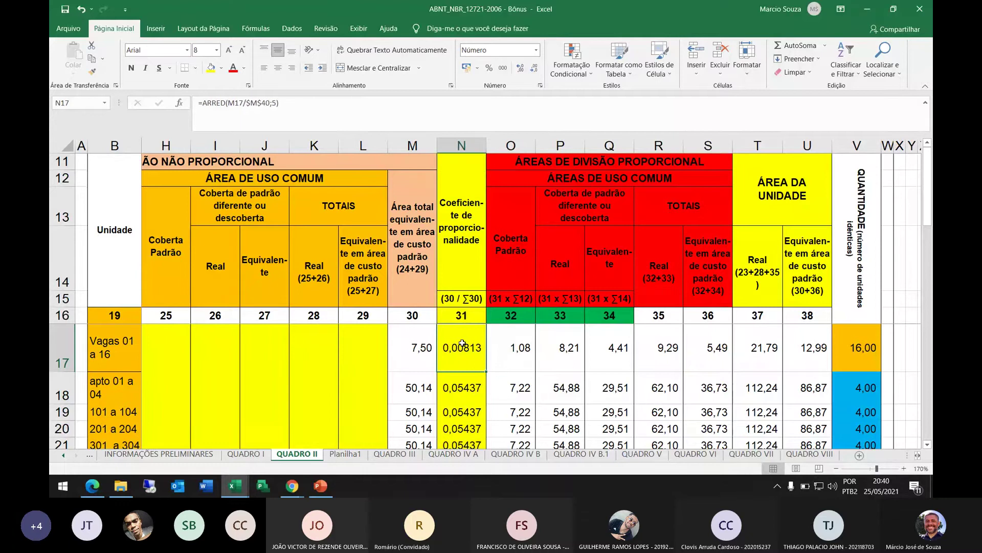
click(457, 319)
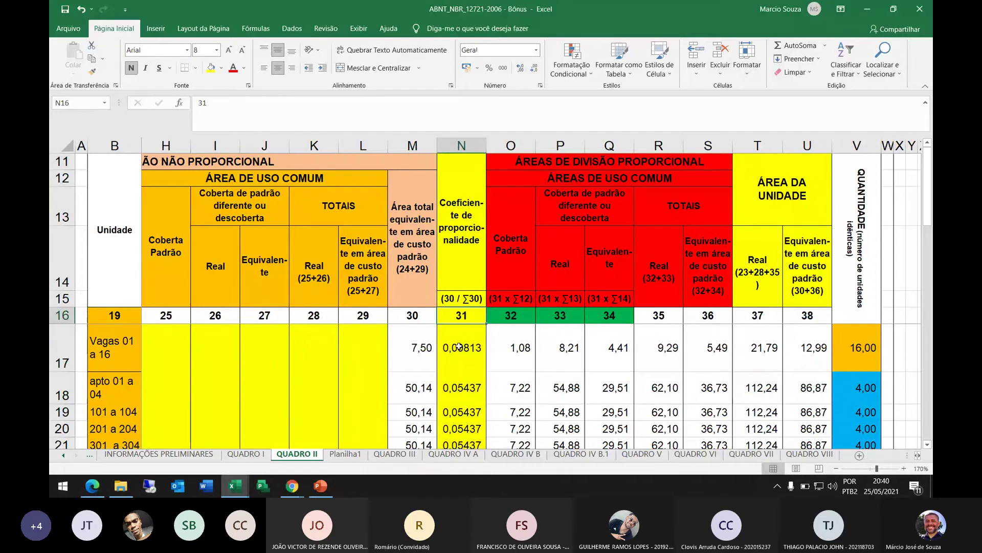
click(416, 345)
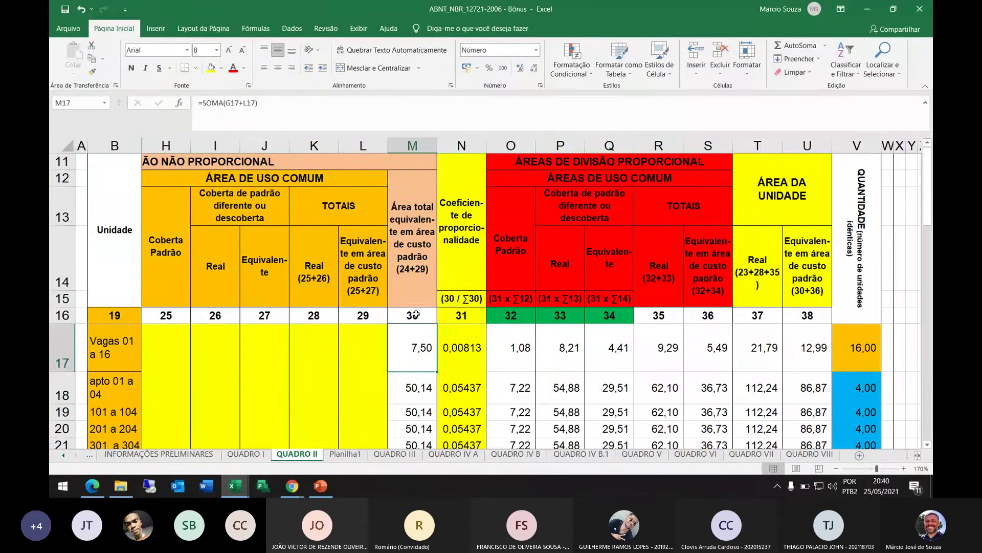
click(402, 216)
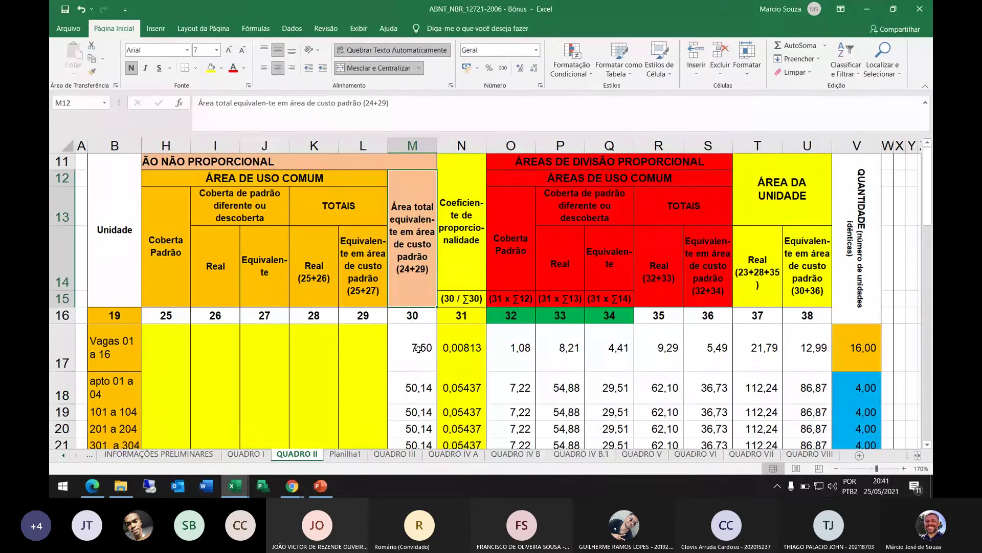
Examine the column 30 equivalent area formulas for the parking spaces and apartments in M17 to M21.
drag(418, 348, 418, 403)
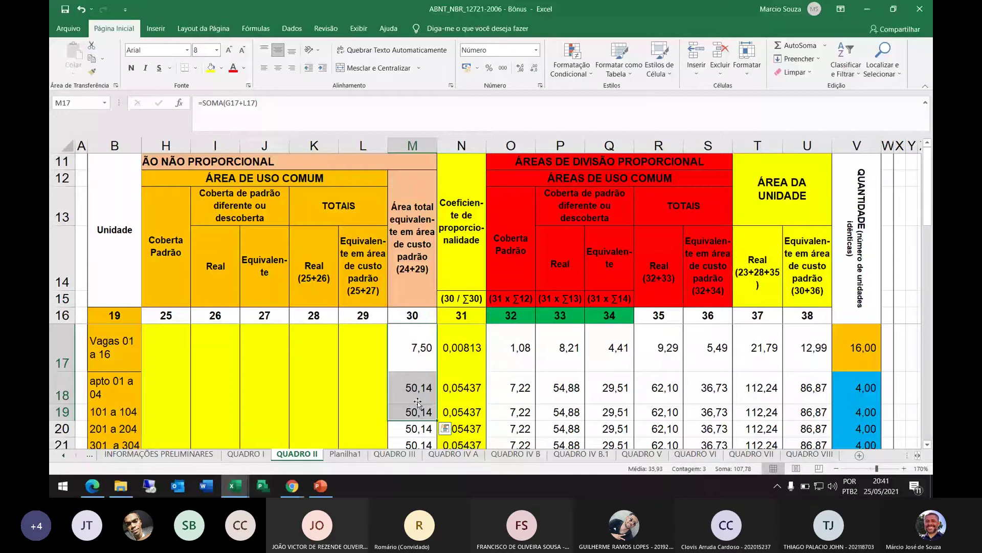
scroll(418, 403, down, 2)
scroll(418, 401, up, 2)
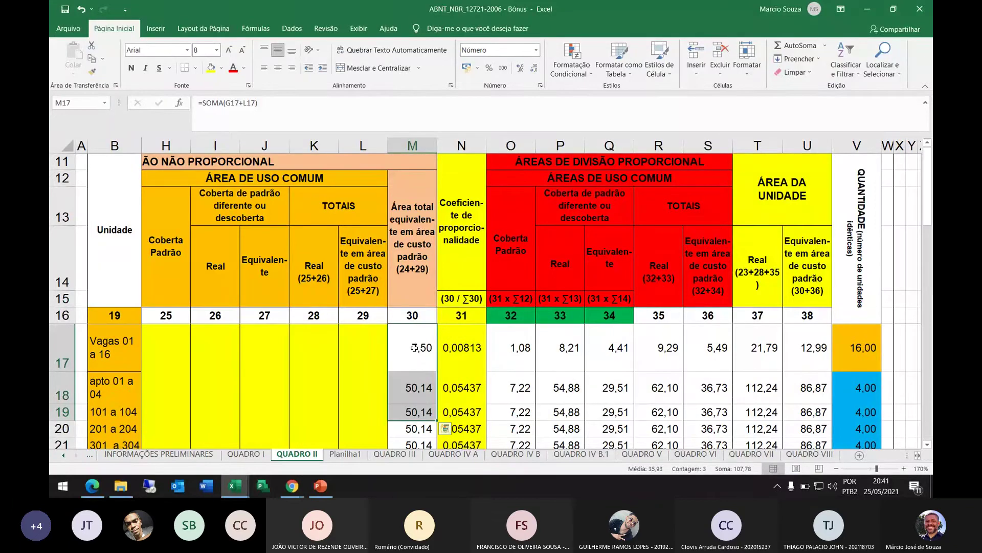
click(422, 343)
click(417, 389)
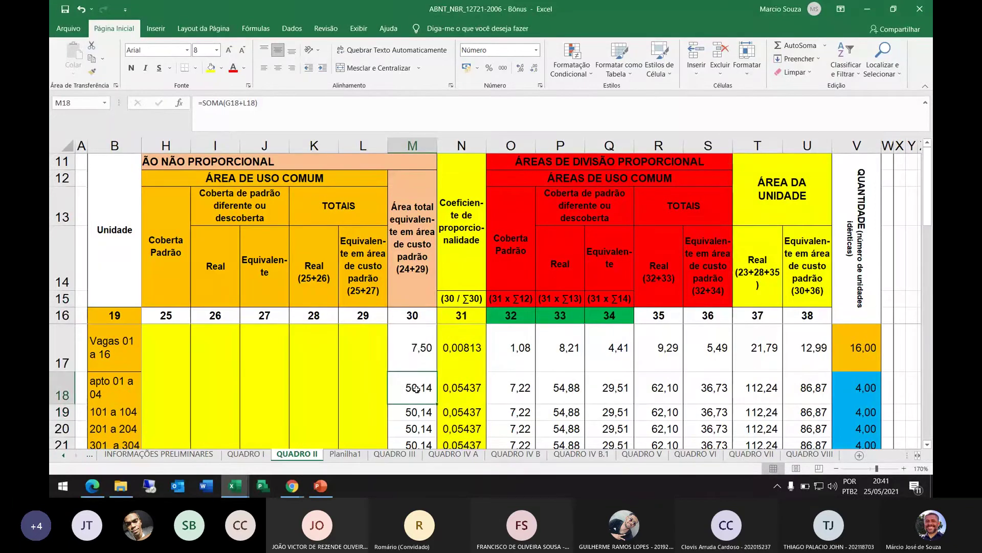
scroll(417, 389, down, 1)
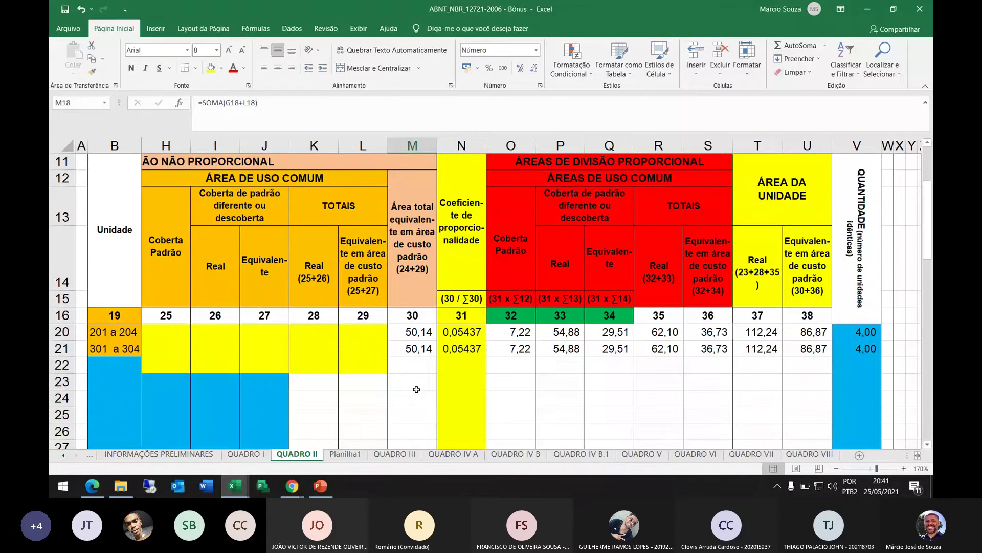
scroll(417, 390, up, 1)
click(416, 412)
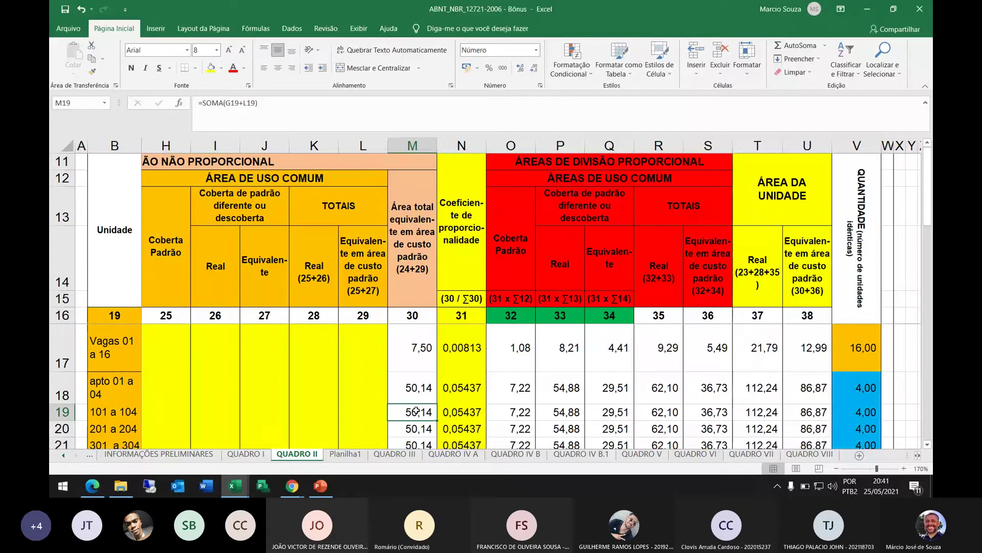
key(Up)
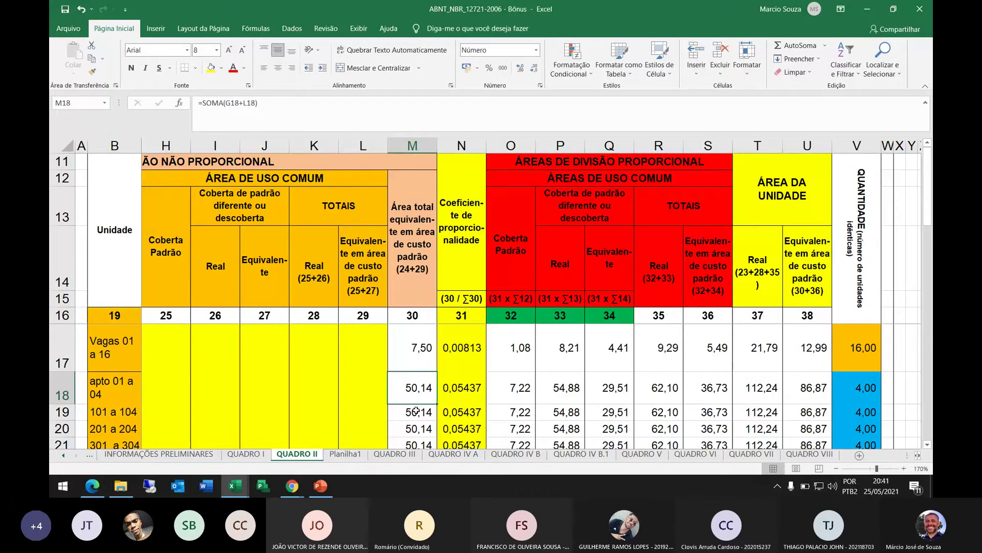
key(Down)
key(Down)
key(Down)
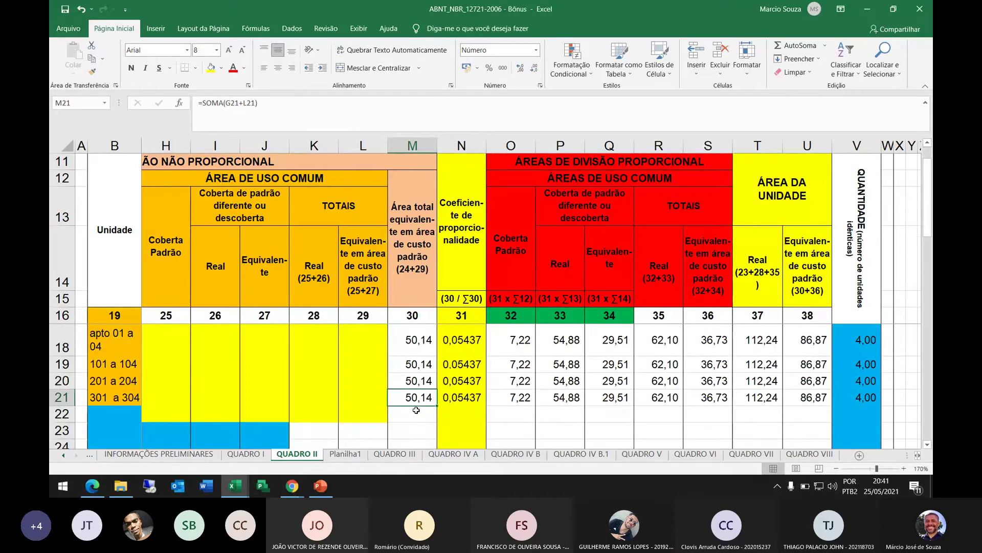
Check the column 30 total formula in M40 of the TOTAIS row.
key(ctrl+Down)
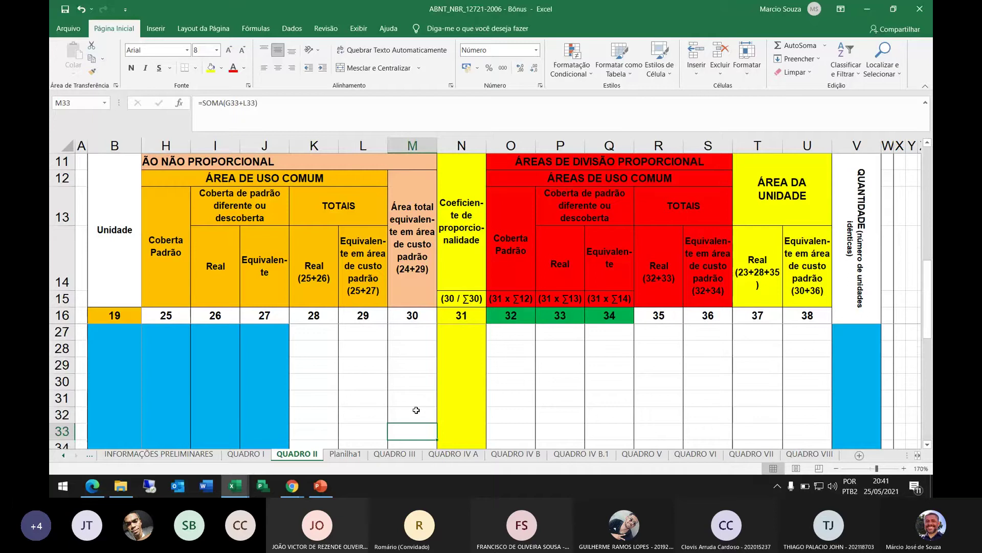
key(Down)
key(Down)
key(Down)
key(Down)
key(Down)
key(Down)
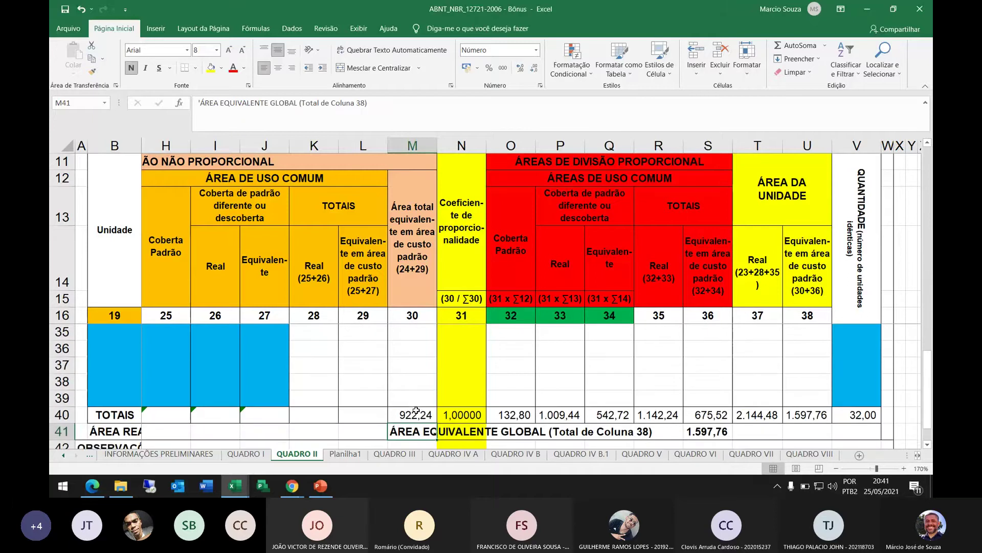
key(Up)
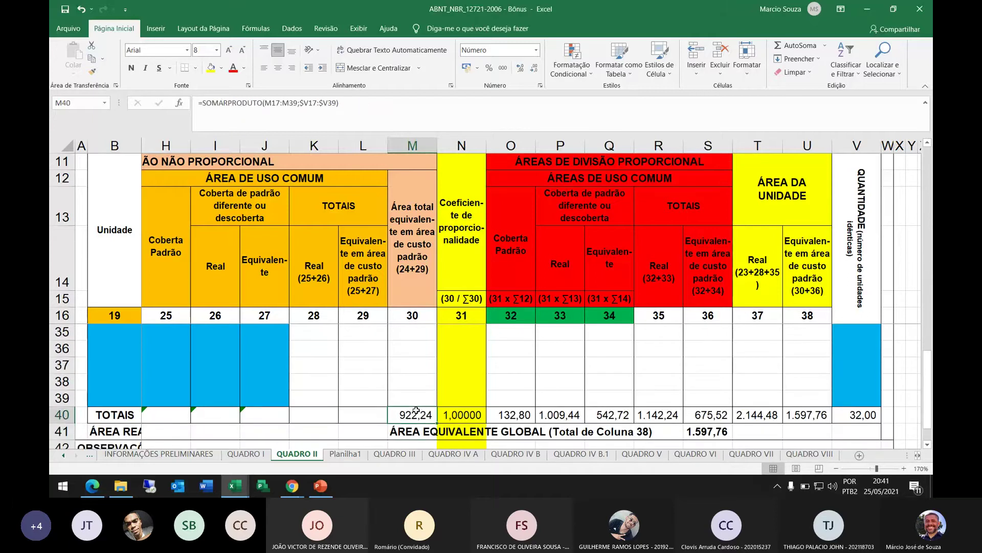
Go back up column 30 from the totals row and compare the unit formulas in M17 and M18.
key(Up)
key(Up)
key(Up)
key(Up)
key(Up)
key(Up)
key(Up)
key(Up)
key(Up)
key(Up)
key(Up)
key(Up)
key(Up)
key(Up)
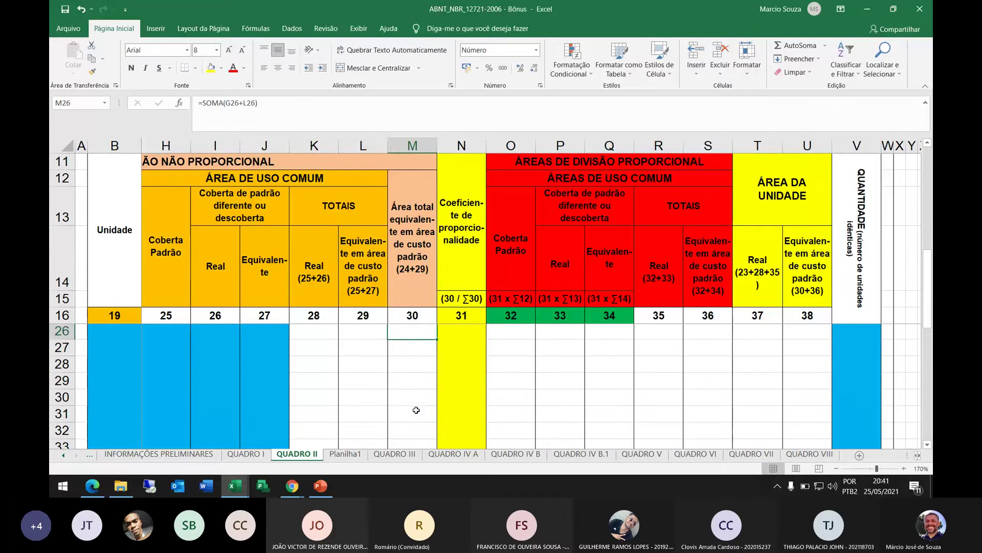
key(Up)
key(Up)
key(Up)
key(Up)
key(Up)
key(Up)
key(Up)
key(Up)
key(Up)
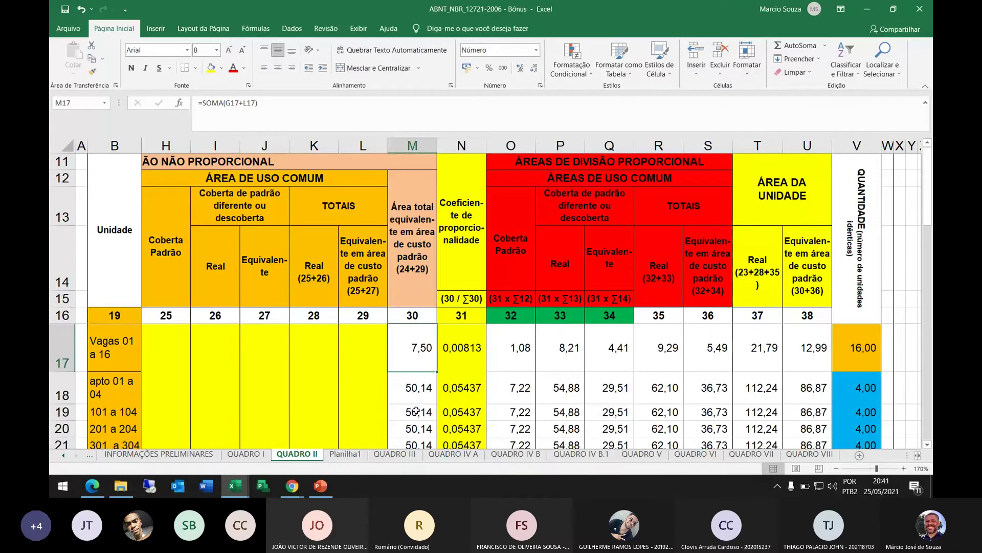
key(Down)
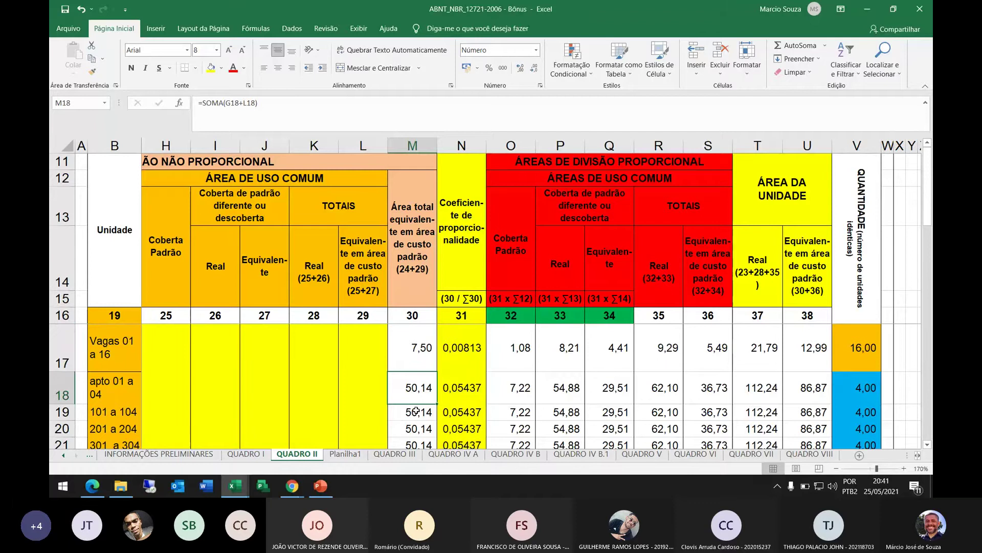
Fill the identical-unit quantity of the apto 01 a 04 row (V18) with yellow.
click(62, 394)
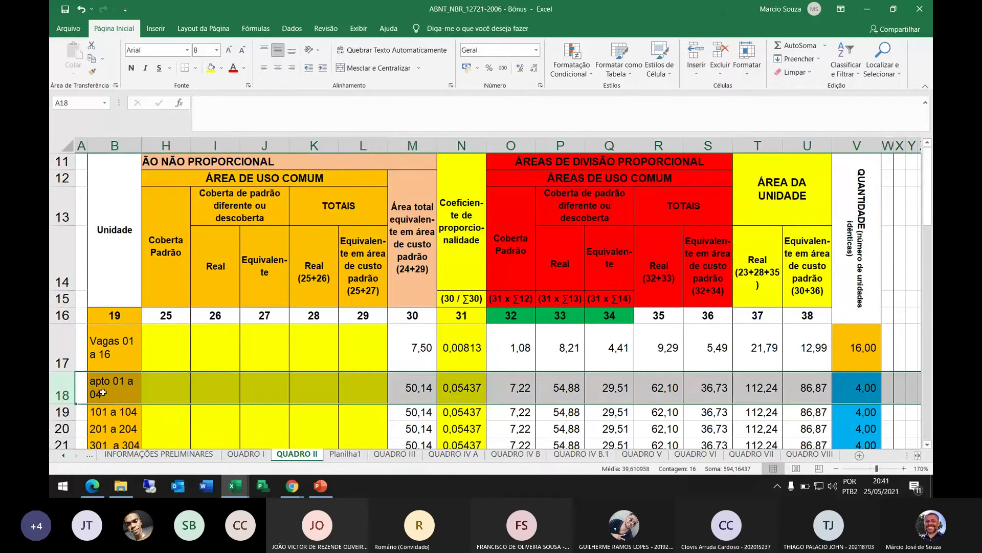
click(411, 401)
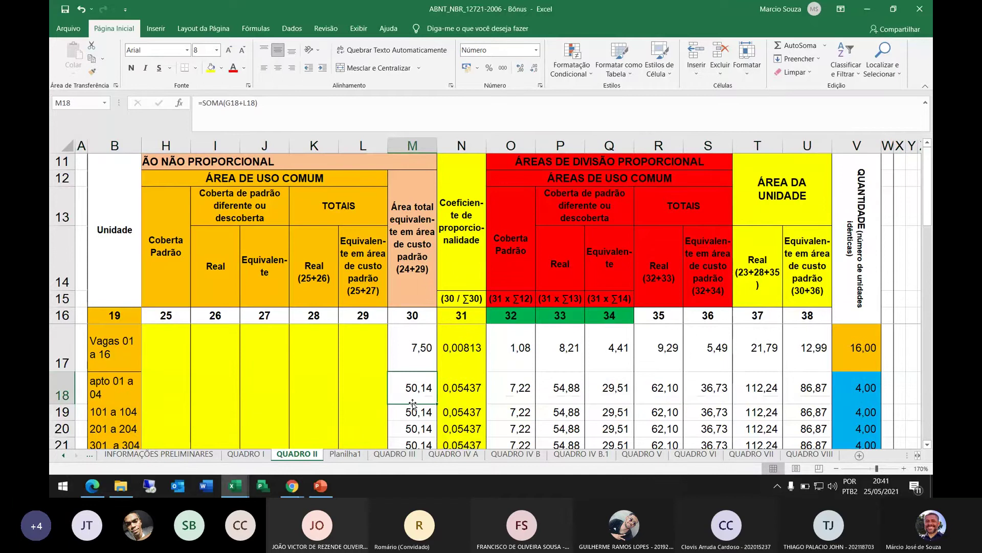
click(865, 389)
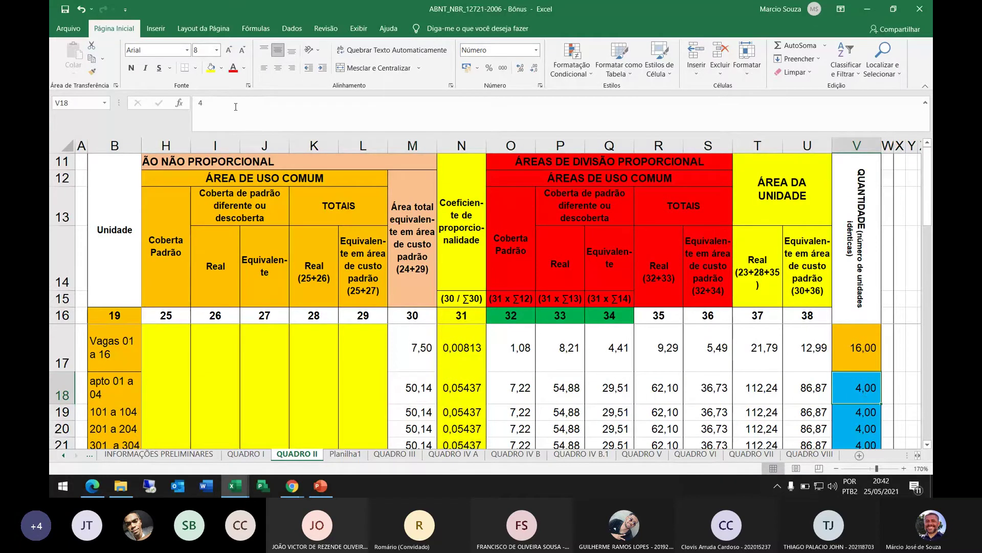
click(210, 67)
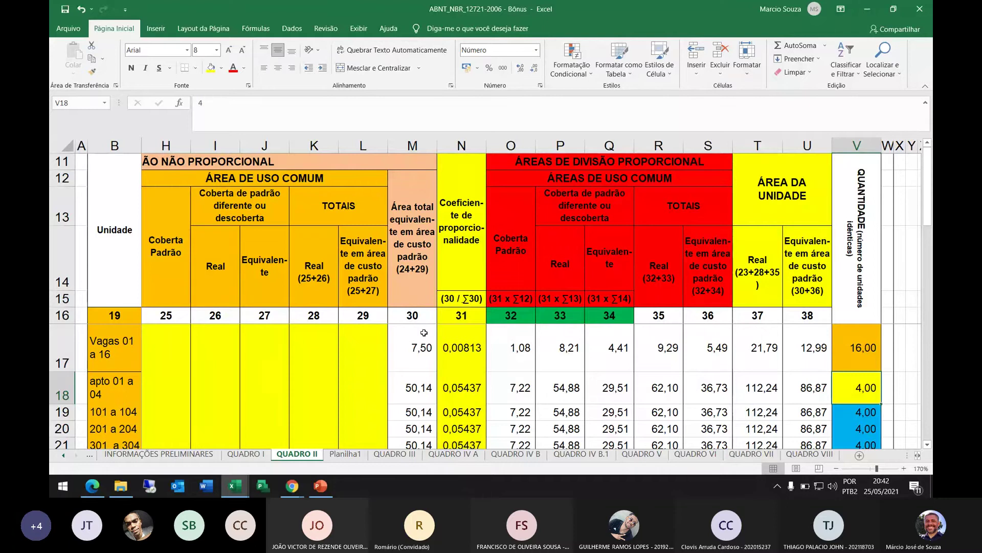
Review column 31's coefficient header and compare the area formulas in M17 and M18 with the coefficient formulas in N18 and N19.
click(460, 314)
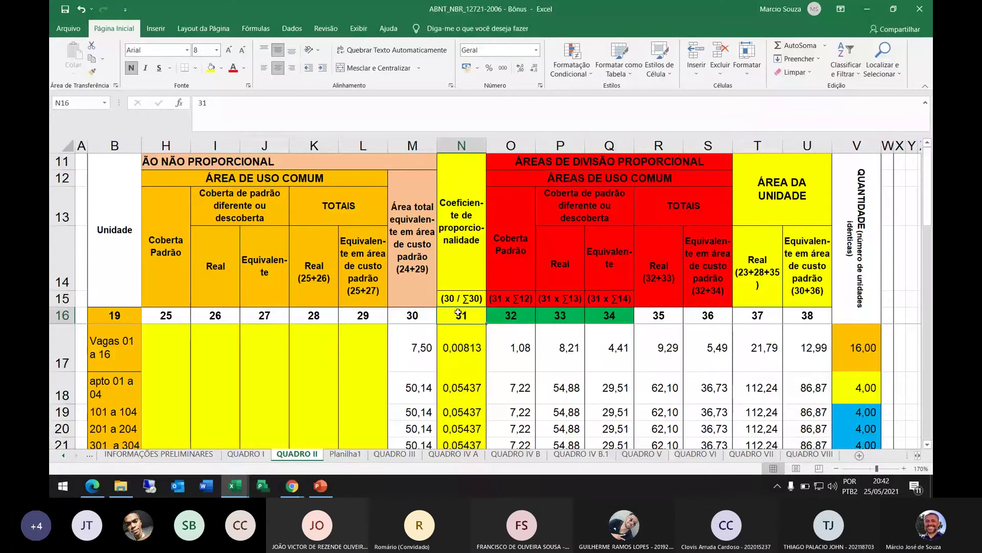
click(471, 249)
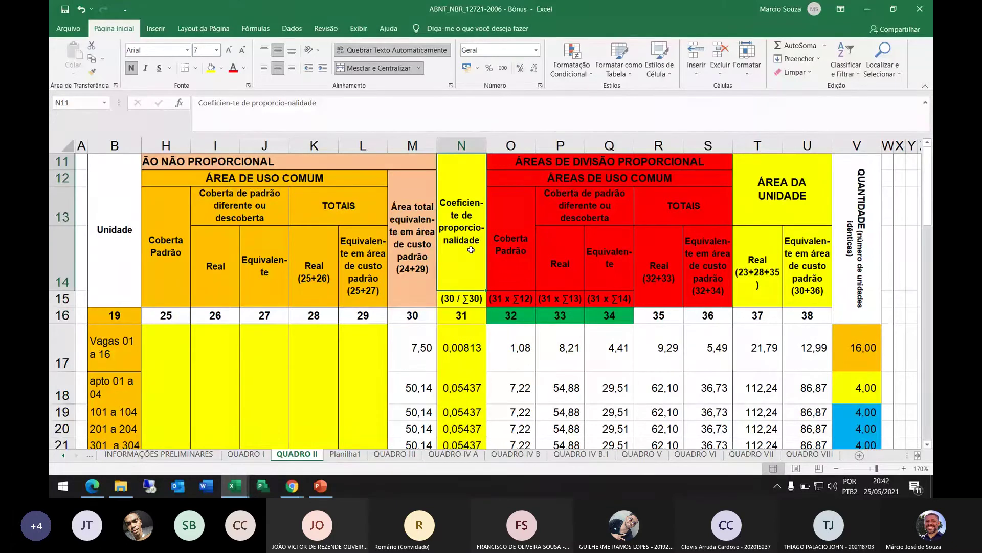
click(421, 349)
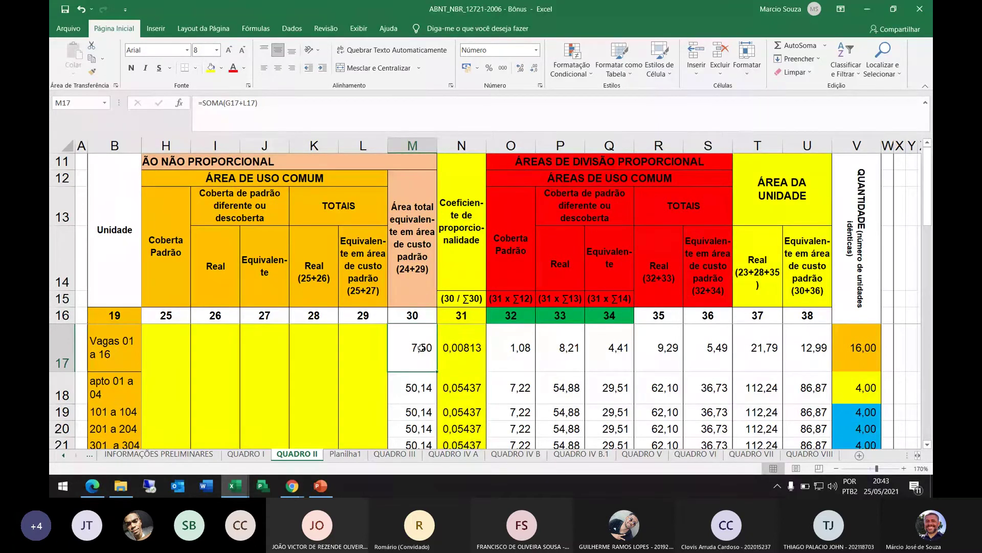
click(400, 396)
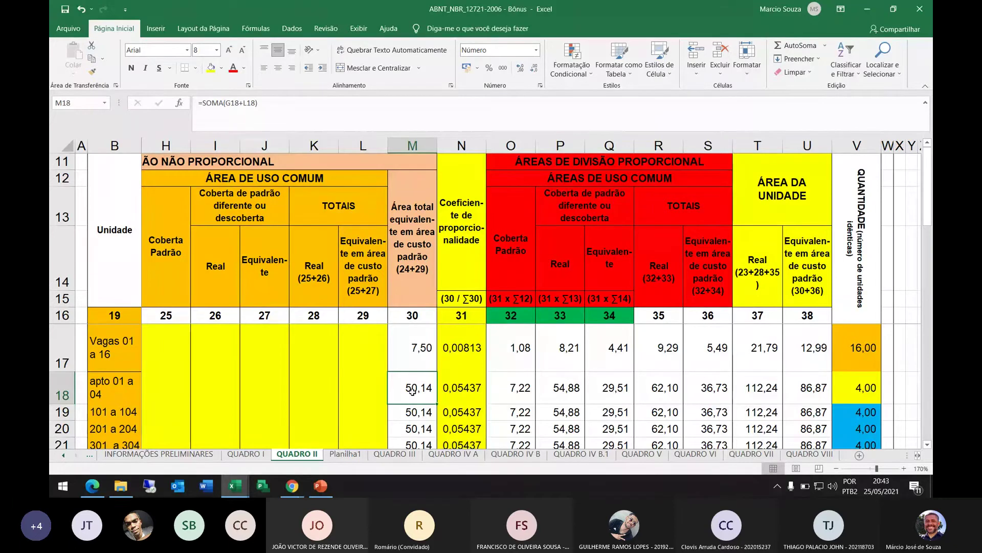
key(Right)
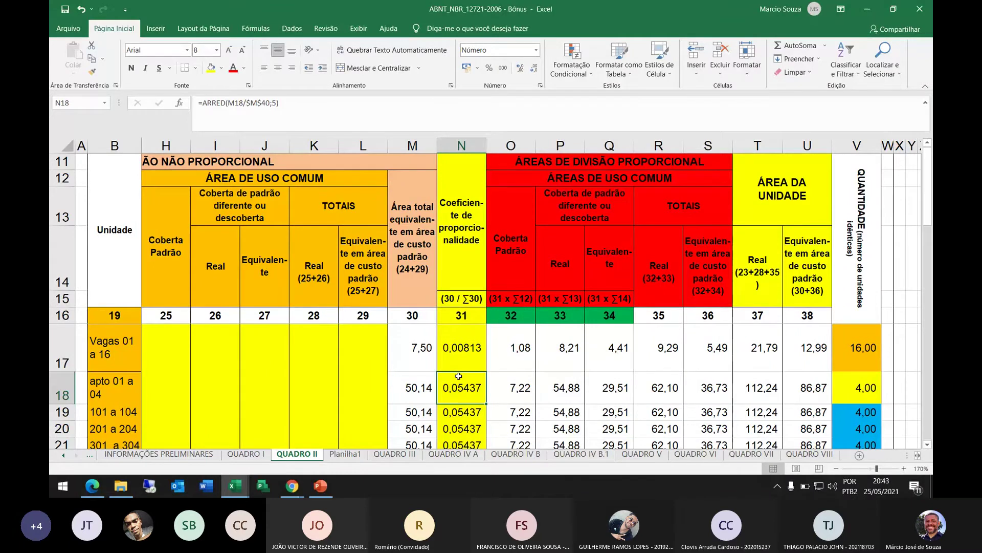
click(461, 414)
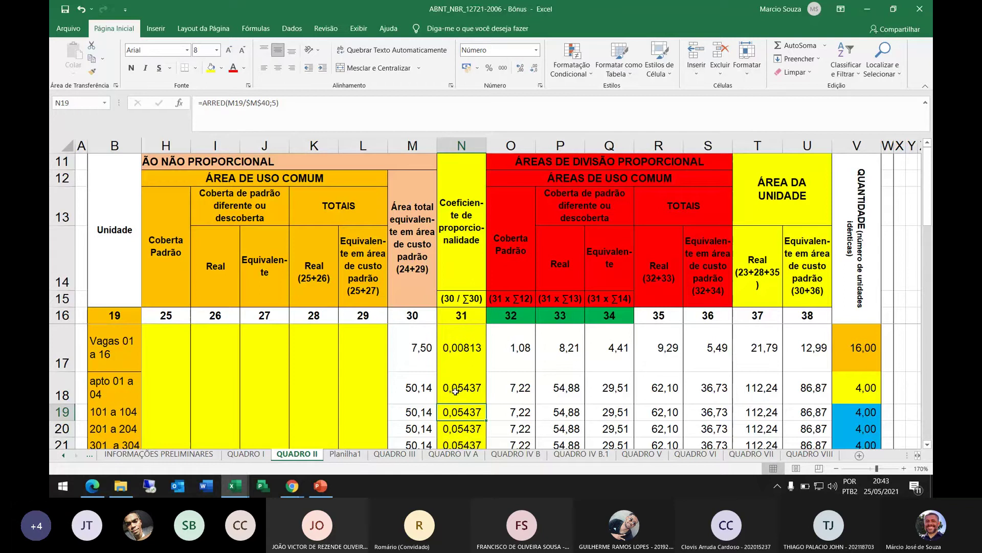
click(454, 392)
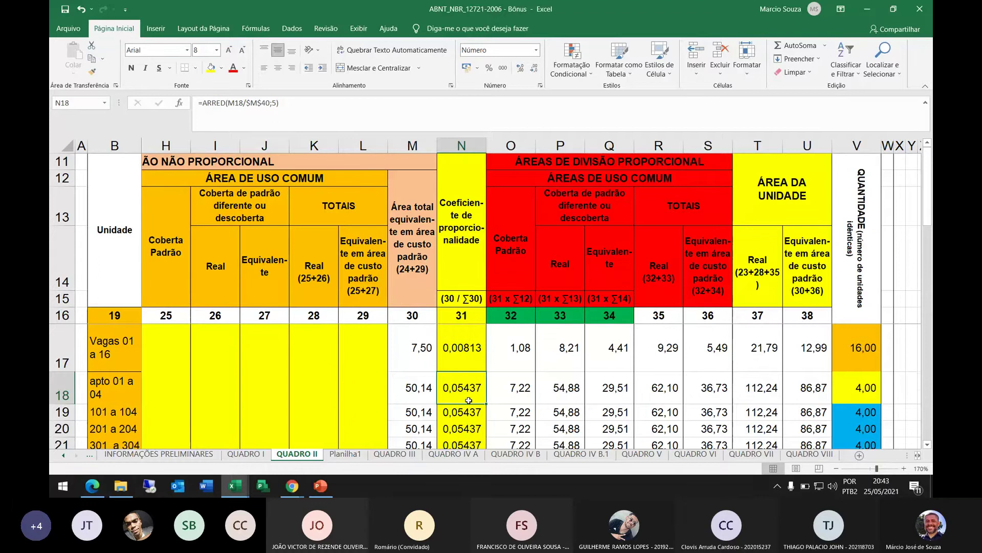
scroll(469, 400, down, 1)
scroll(471, 400, up, 1)
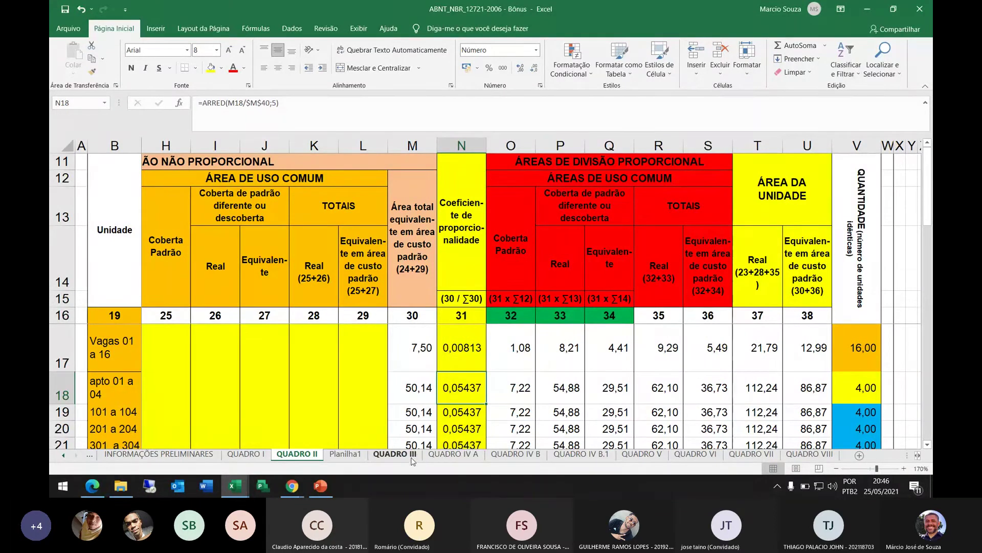
Delete the empty Planilha1 sheet from the workbook.
right_click(342, 455)
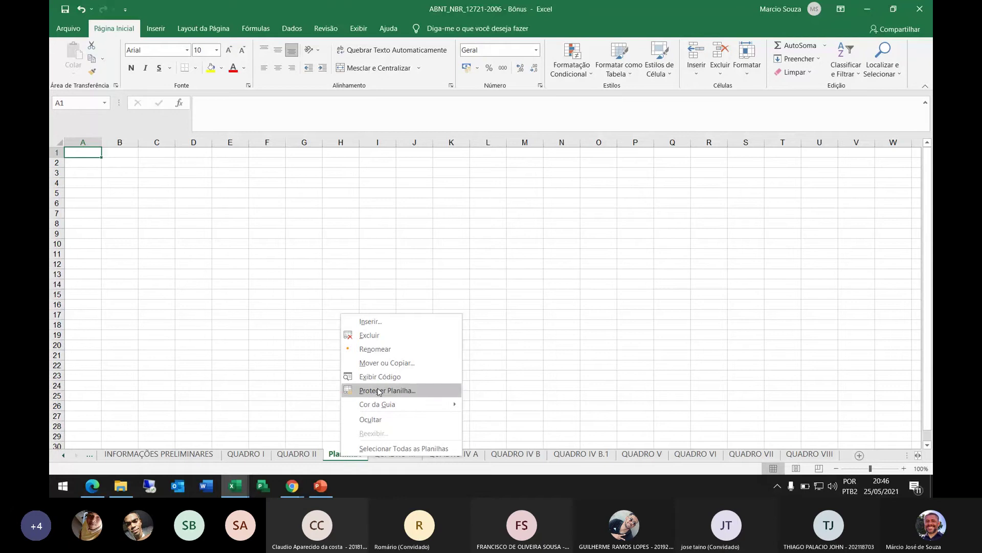
click(379, 334)
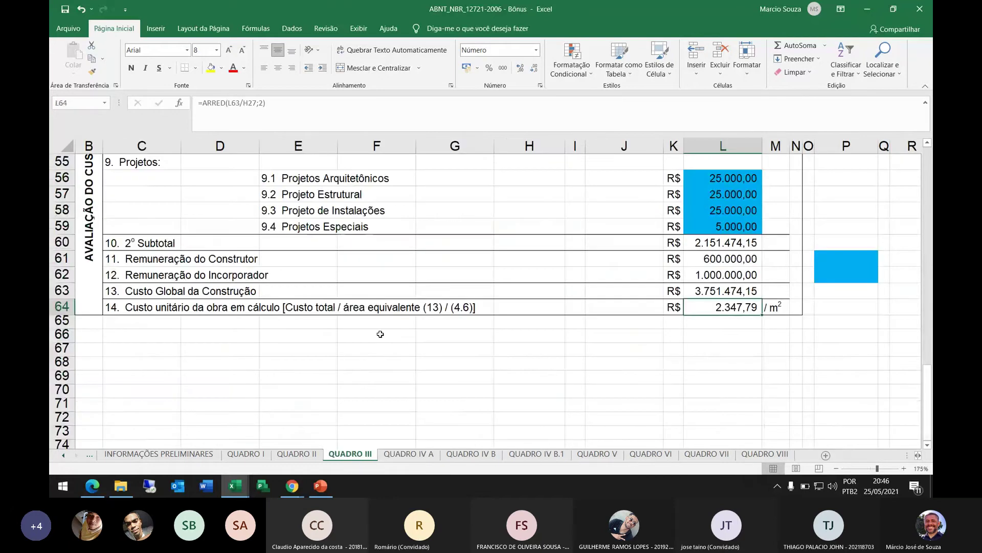
Look over the unit cost and coefficient columns of QUADRO IV A and refer back to the construction costs in QUADRO III.
click(399, 455)
click(332, 394)
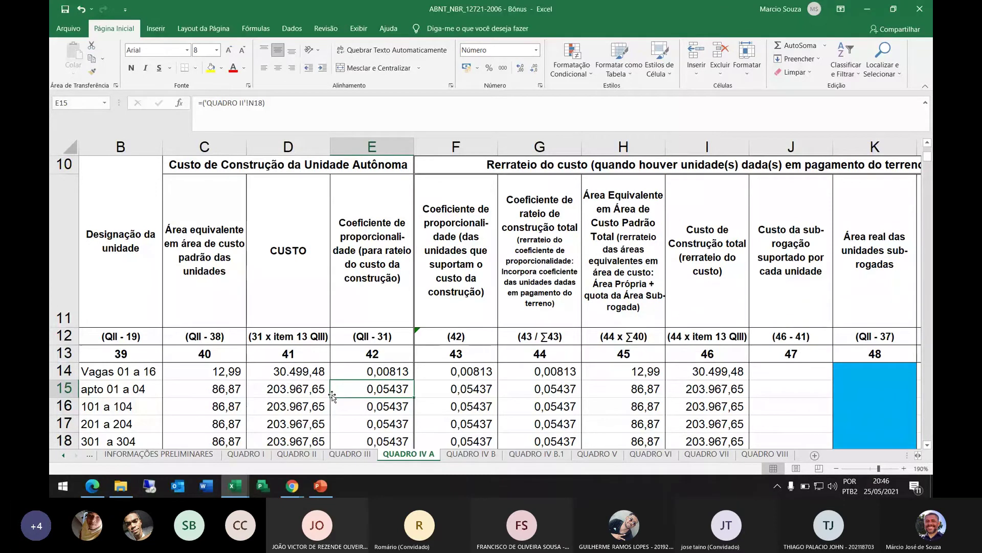
scroll(332, 395, up, 1)
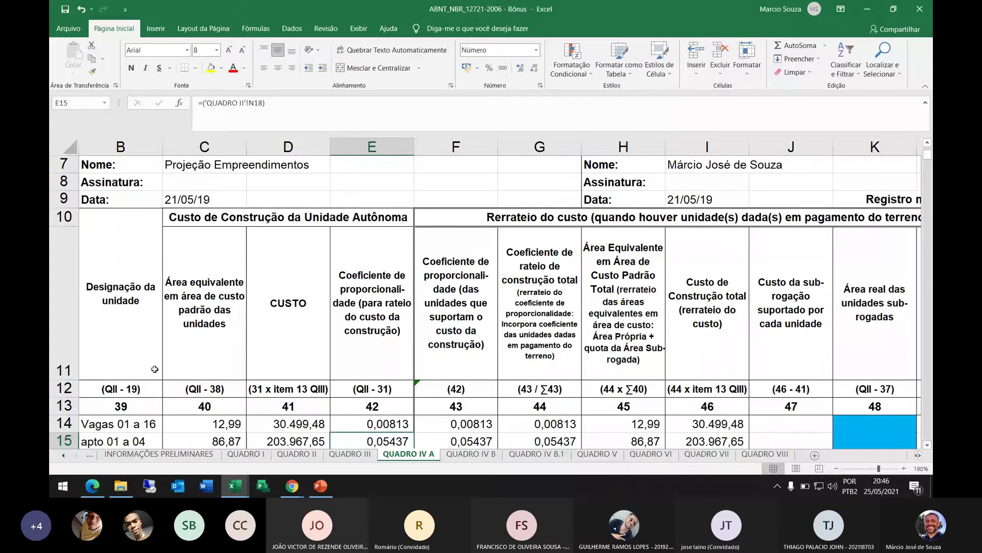
scroll(154, 369, down, 1)
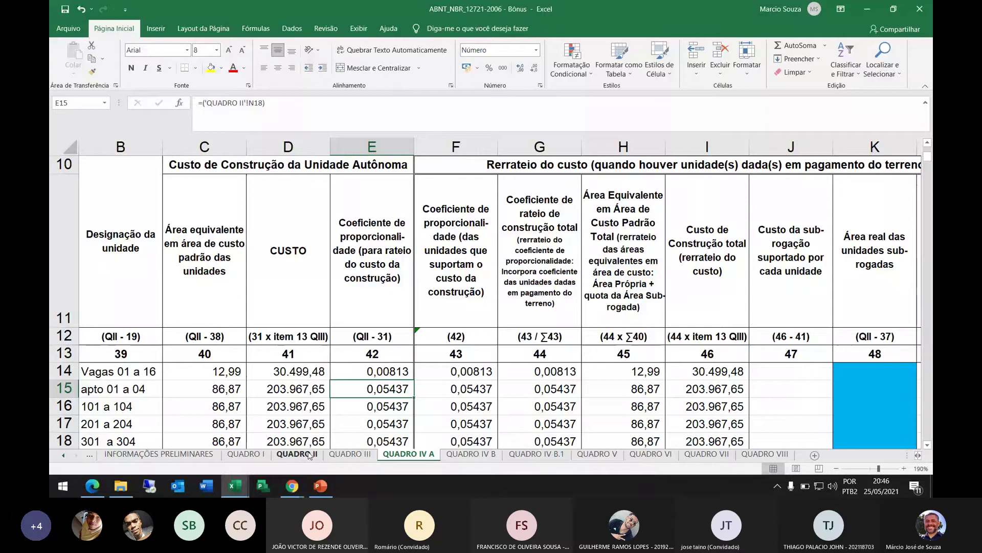
click(358, 455)
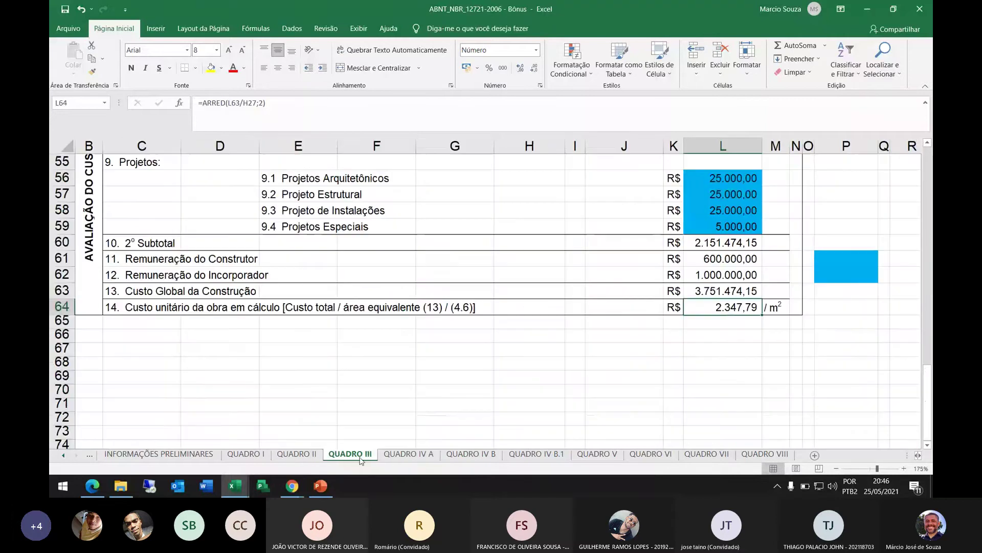
scroll(362, 200, up, 4)
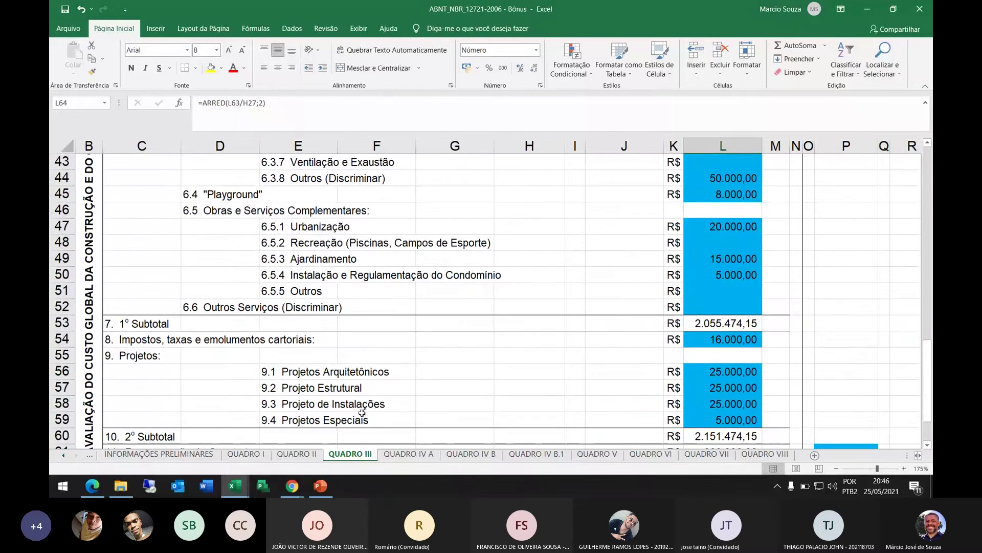
Examine the remaining QUADRO IV A columns, from the cost redistribution through the identical-unit quantities in column 52.
click(408, 454)
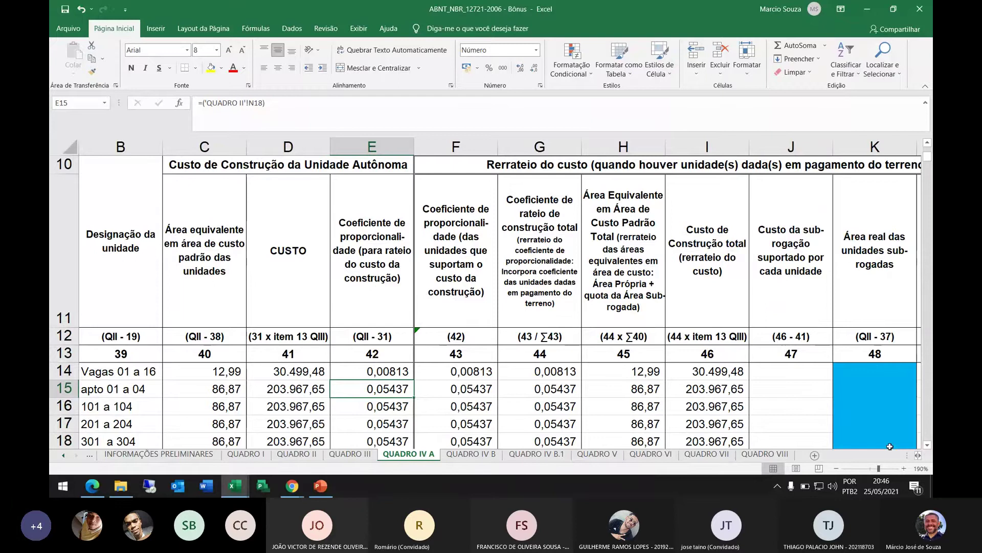
click(918, 455)
click(919, 455)
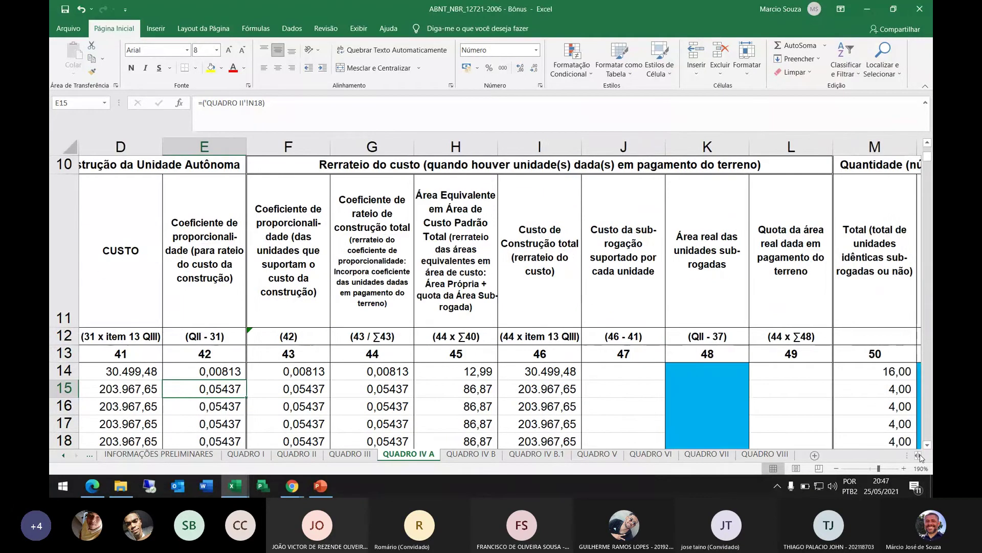
click(918, 455)
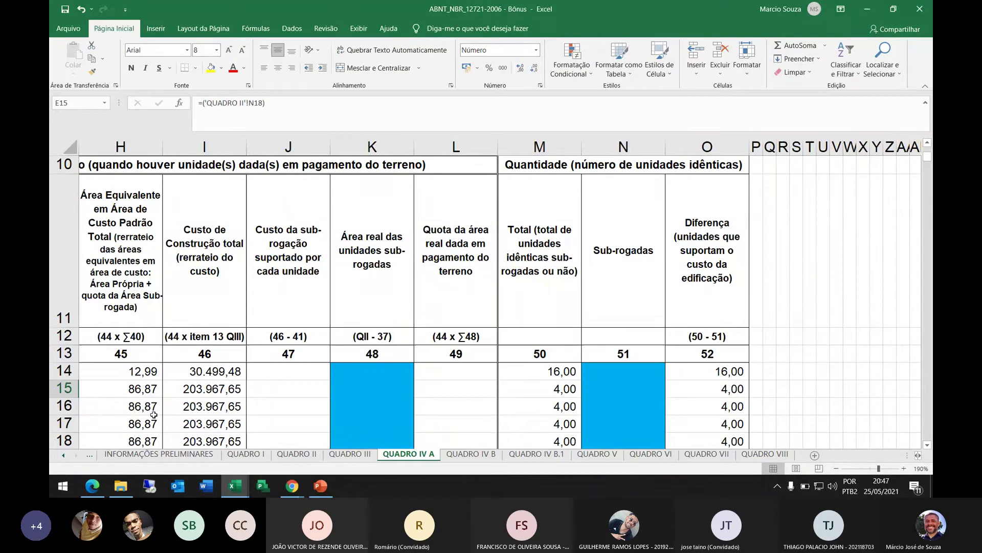
Bring the workbook's first sheets into reach and view the real areas table in QUADRO IV B.
click(63, 455)
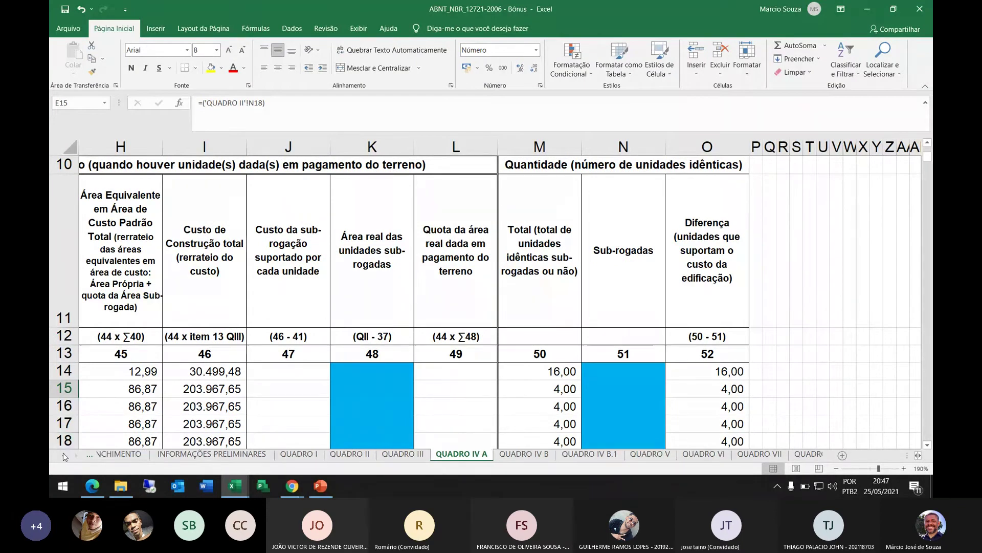
click(63, 455)
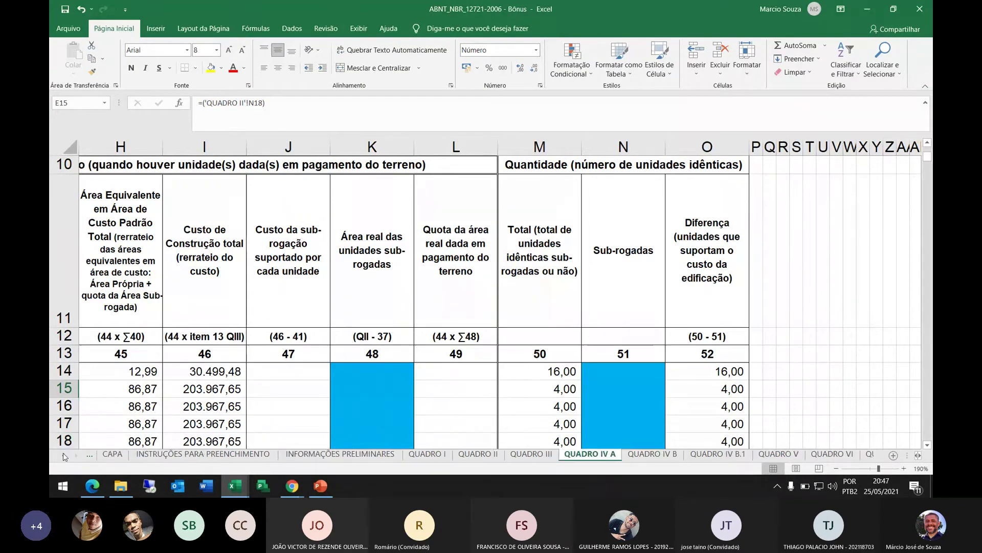
click(258, 307)
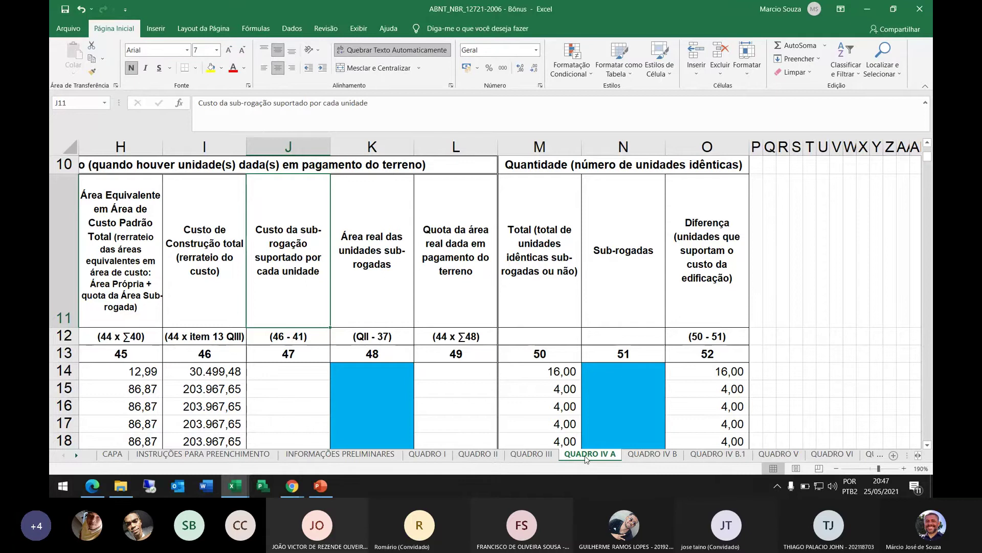
click(645, 455)
click(614, 455)
click(645, 455)
click(521, 386)
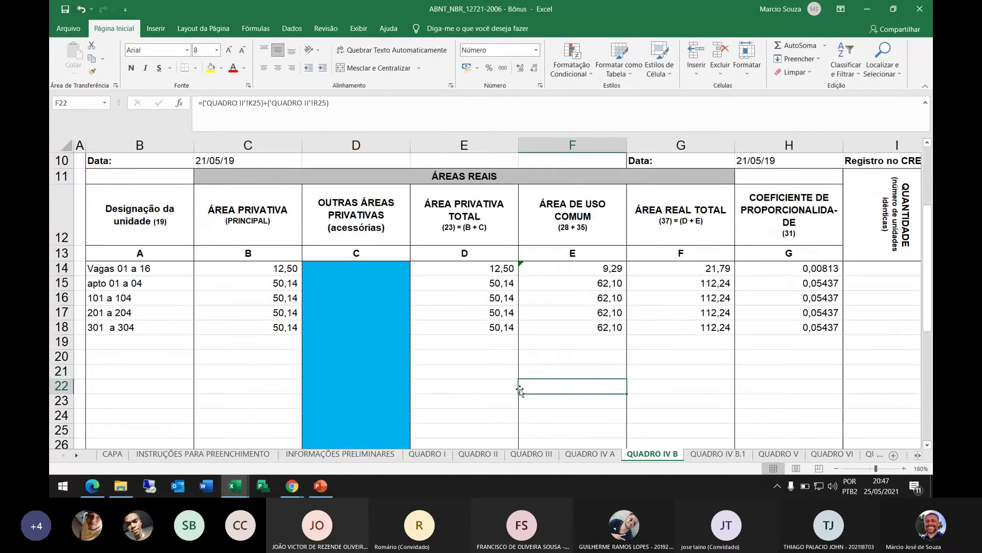
Look through QUADRO III between its project cost items, additional items, global areas and header.
click(527, 454)
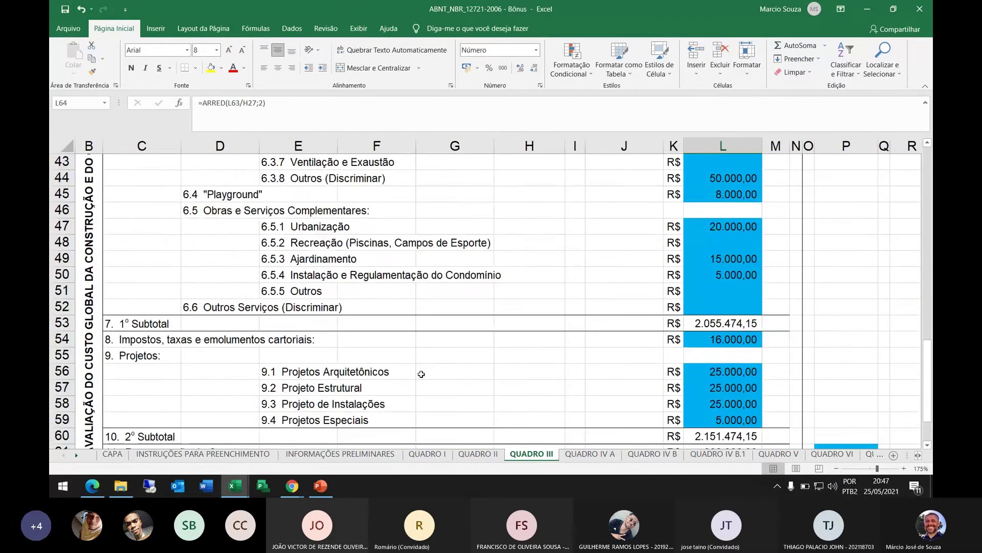
scroll(421, 374, up, 5)
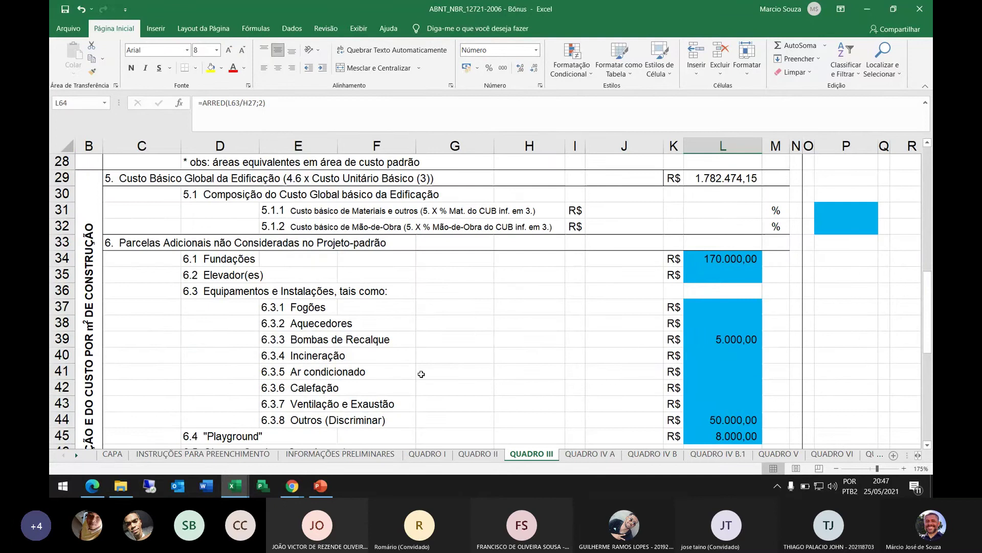
scroll(421, 374, up, 4)
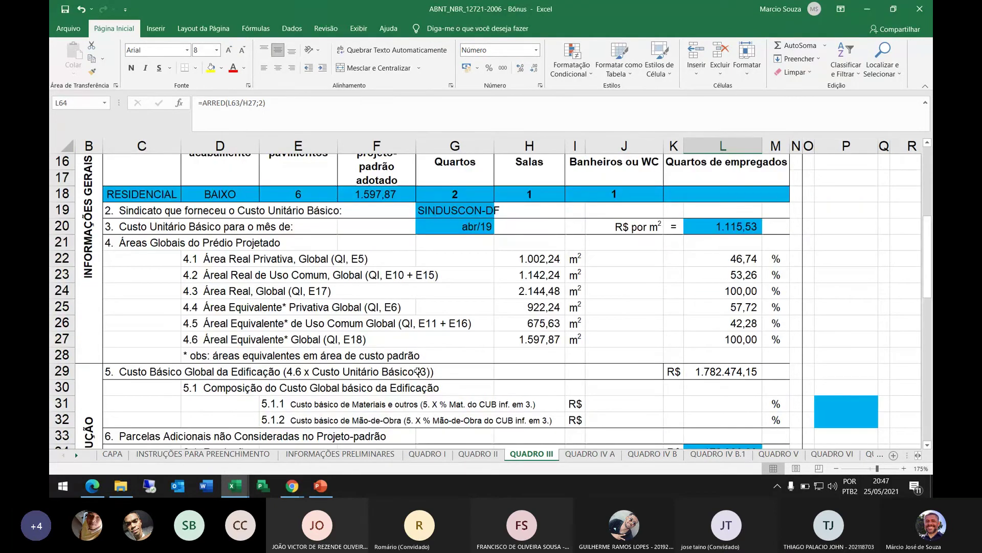
scroll(418, 371, up, 4)
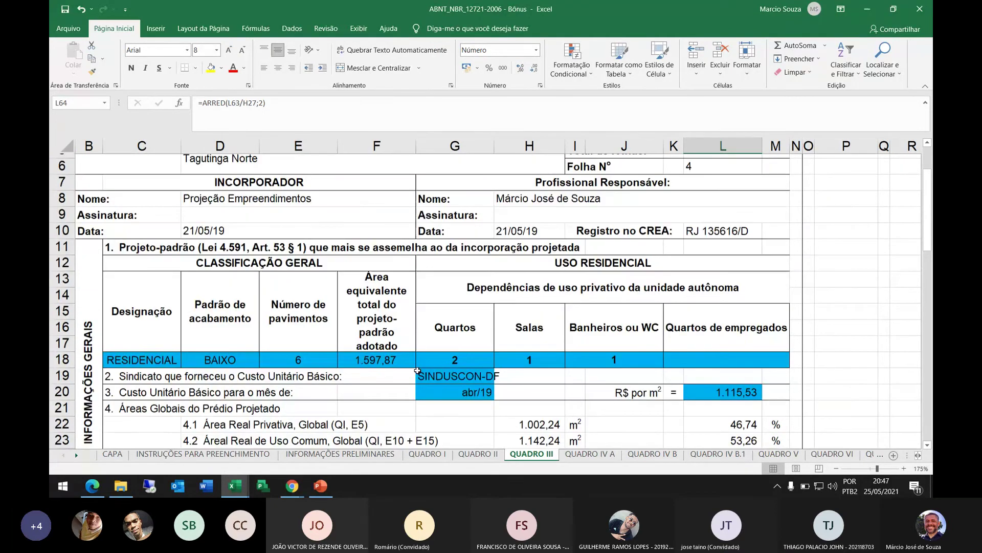
scroll(417, 370, up, 2)
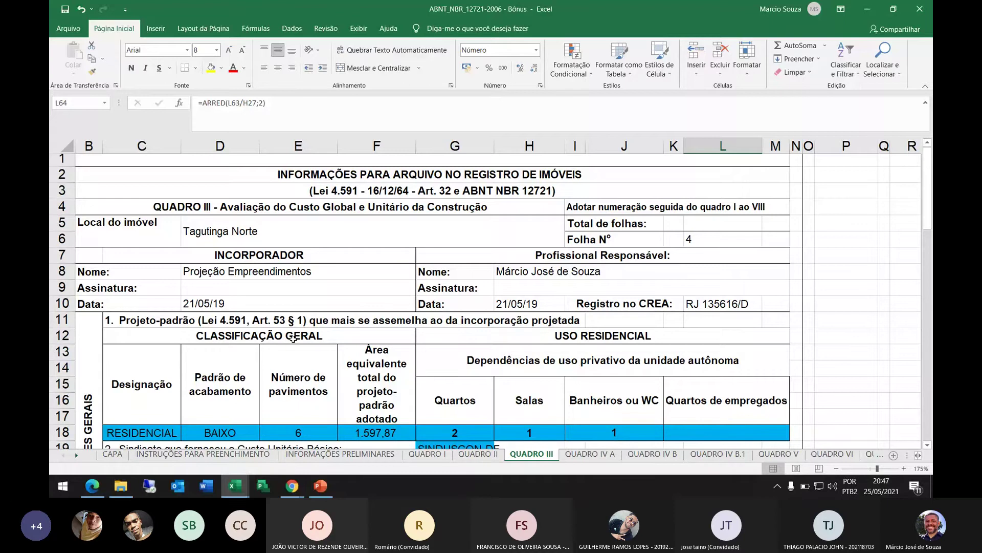
scroll(293, 338, down, 1)
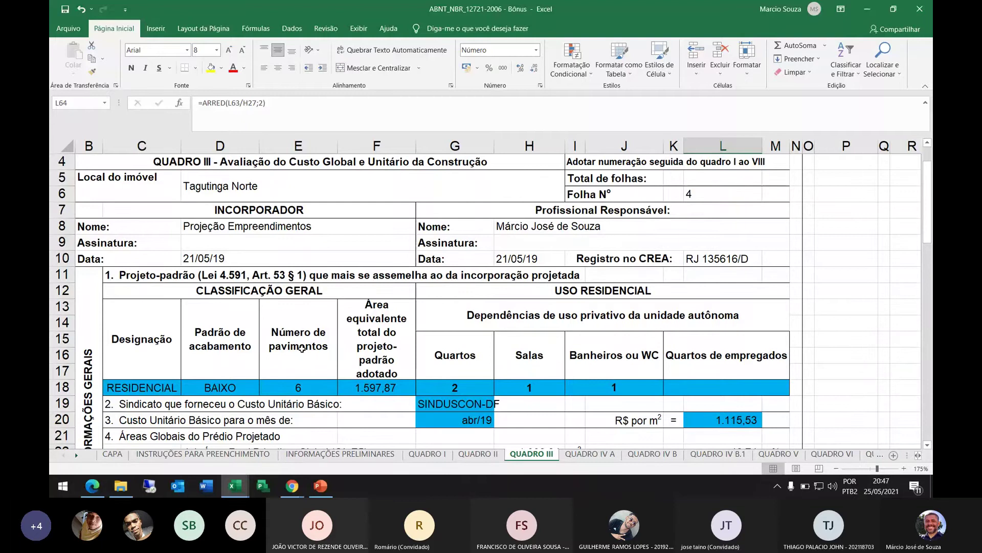
scroll(198, 306, down, 1)
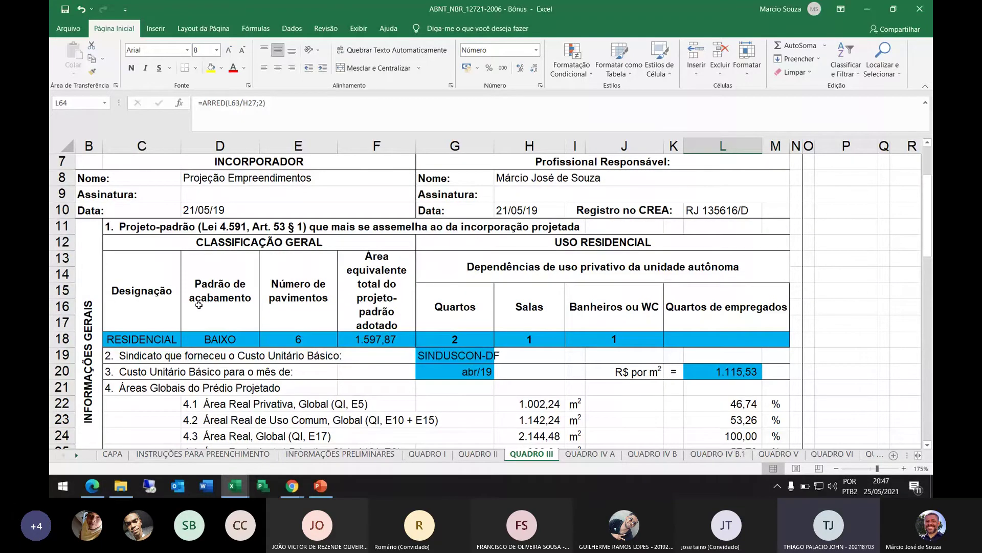
scroll(198, 304, down, 7)
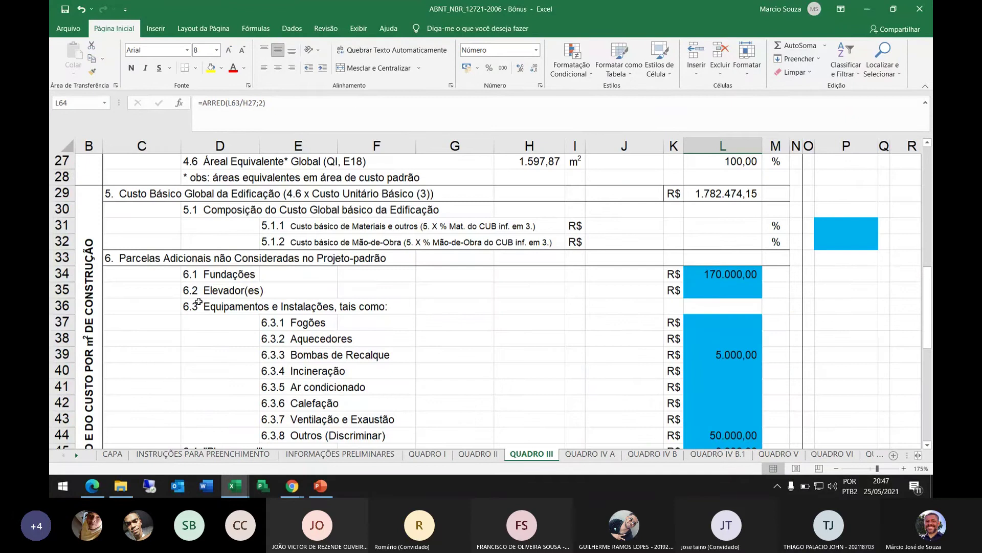
scroll(198, 302, down, 1)
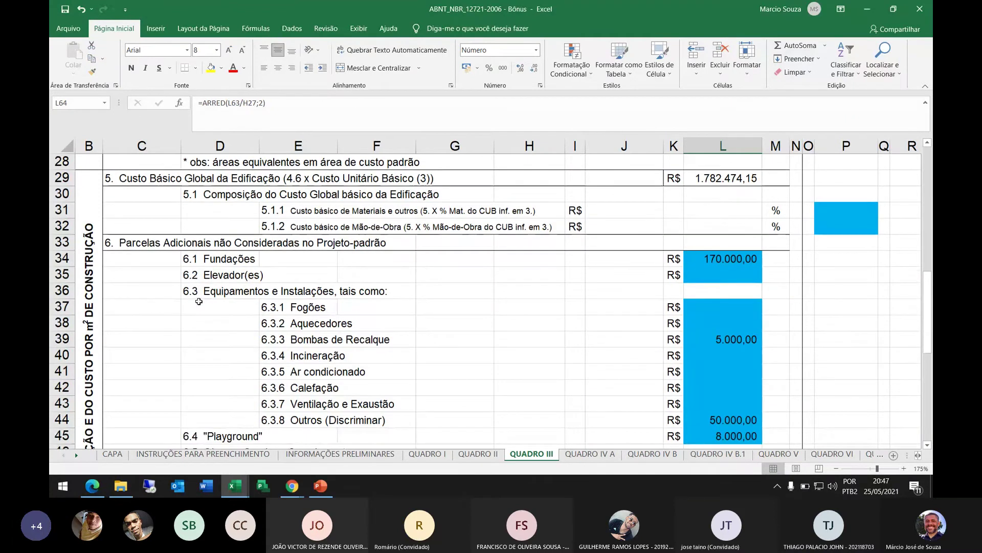
scroll(200, 301, up, 9)
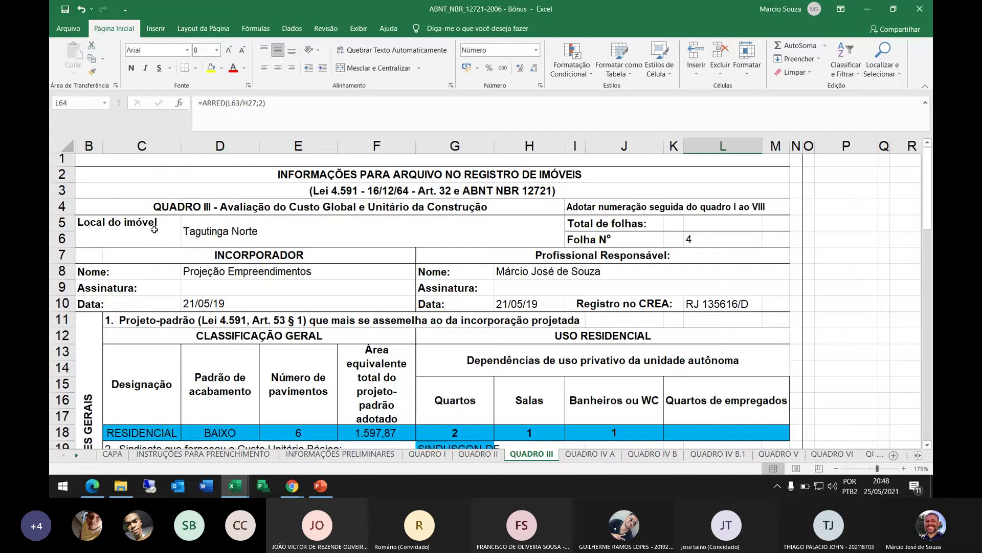
Review the QUADRO III title and the general information section on the closest standard project.
click(321, 203)
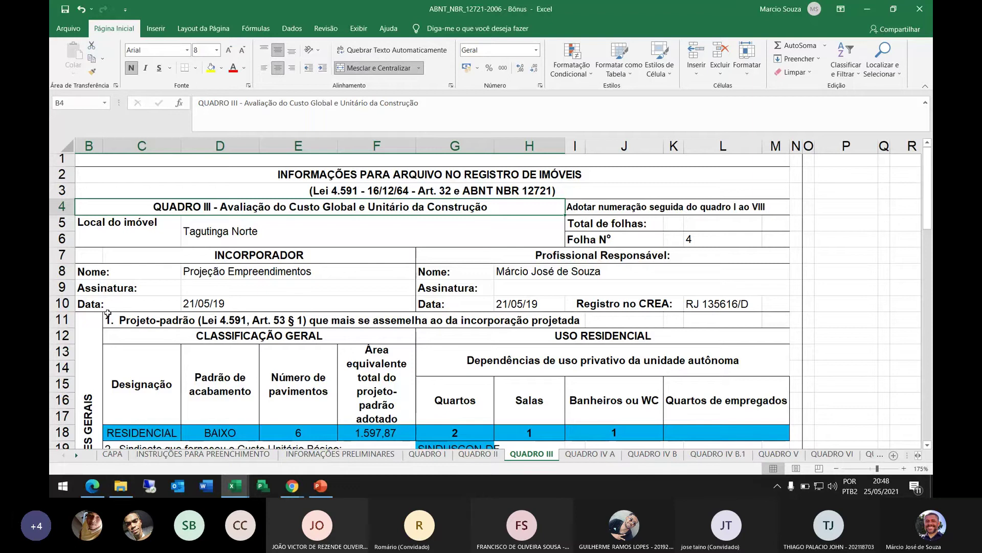
scroll(188, 220, down, 2)
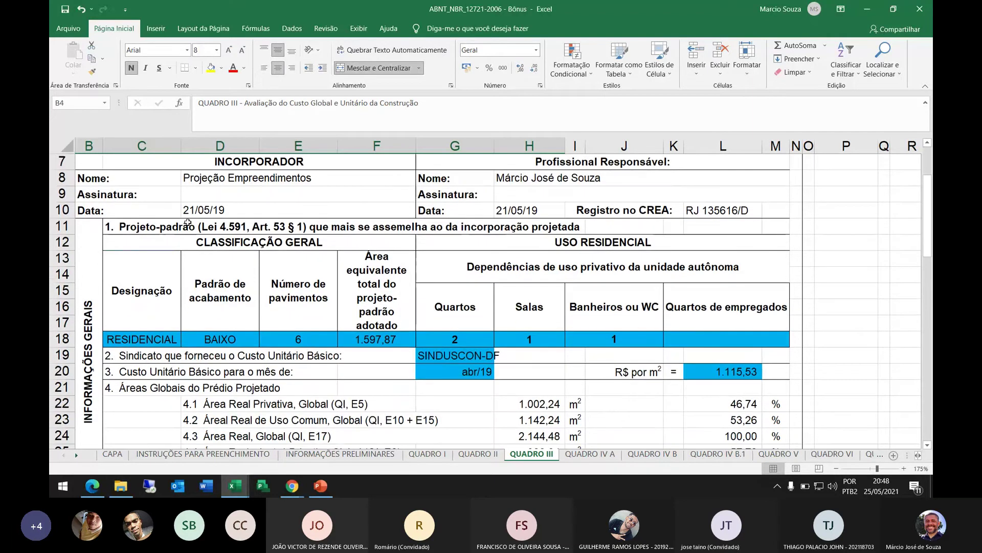
scroll(194, 224, down, 1)
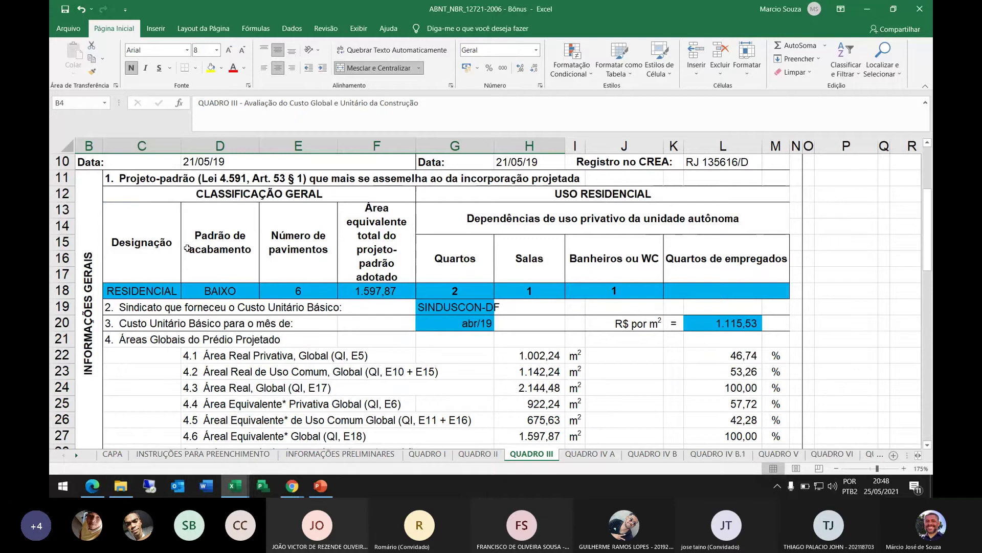
scroll(187, 247, up, 1)
scroll(187, 247, down, 1)
Examine the CLASSIFICAÇÃO GERAL fields of QUADRO III: Designação, Padrão de acabamento and Número de pavimentos.
click(167, 193)
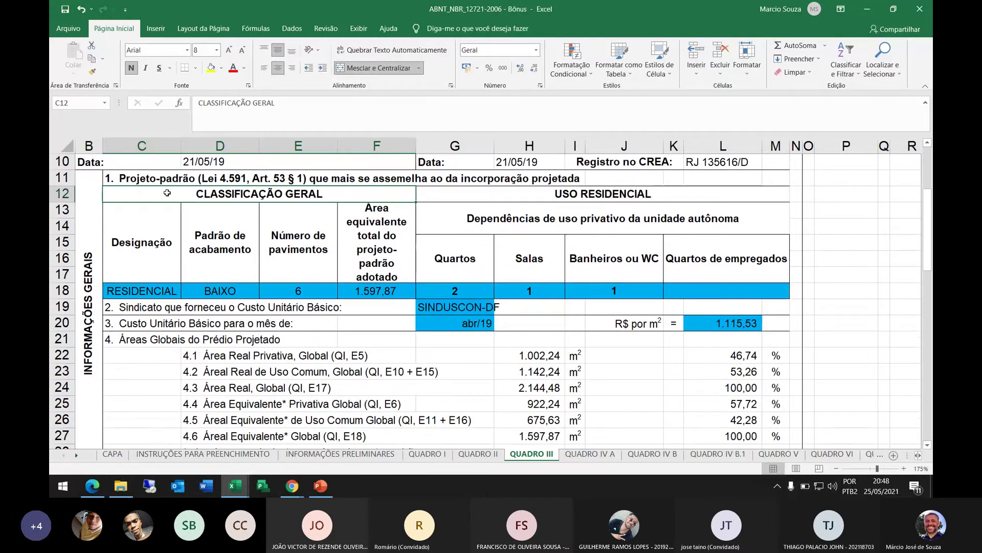
click(155, 246)
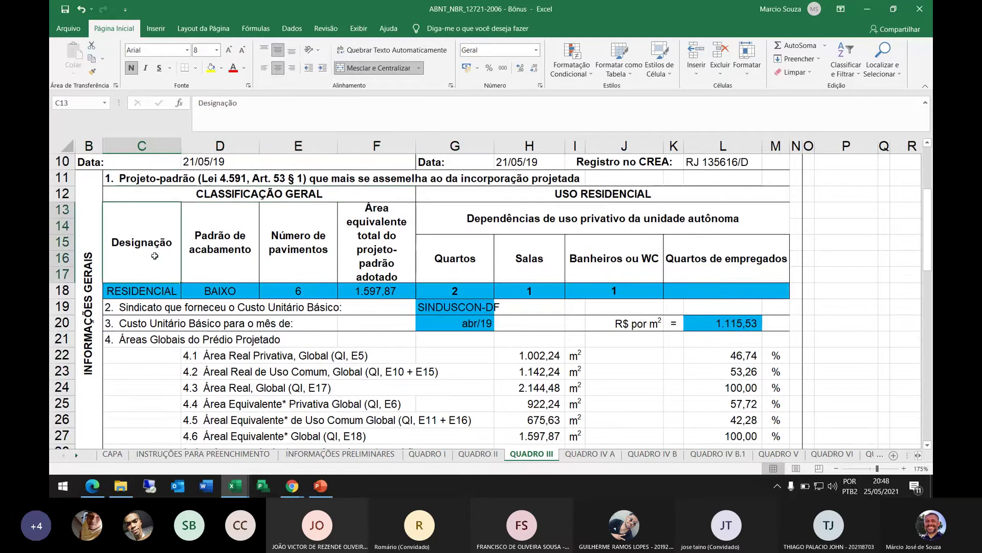
click(116, 292)
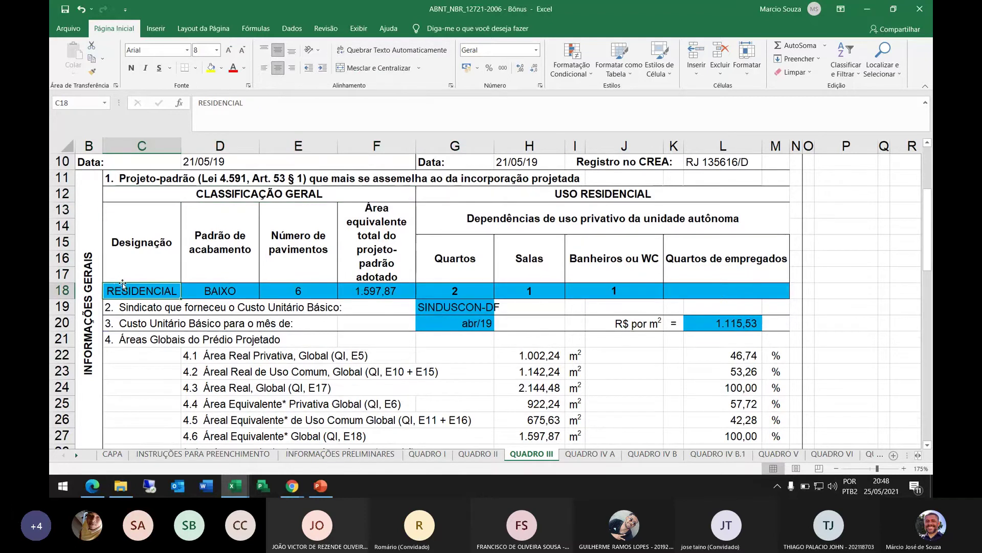
click(219, 236)
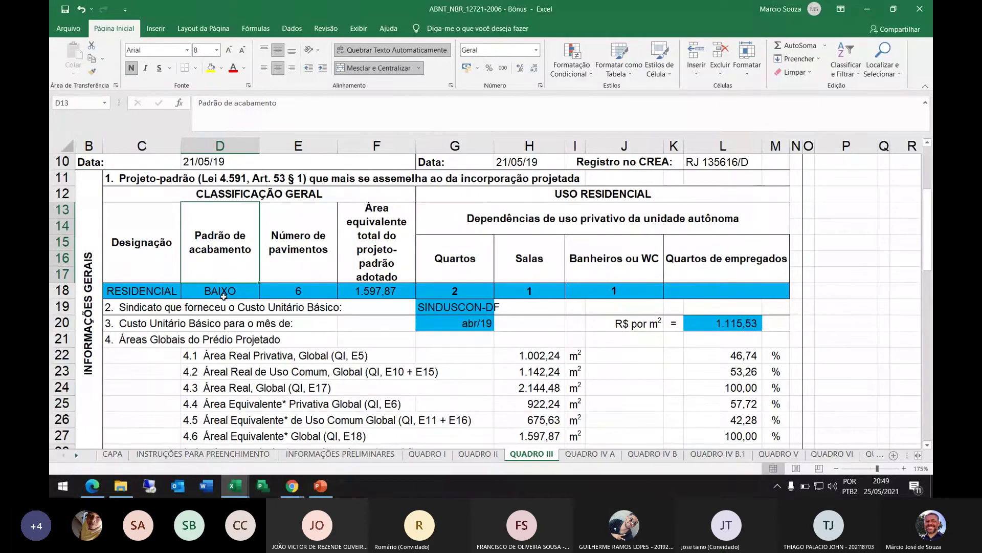
click(299, 291)
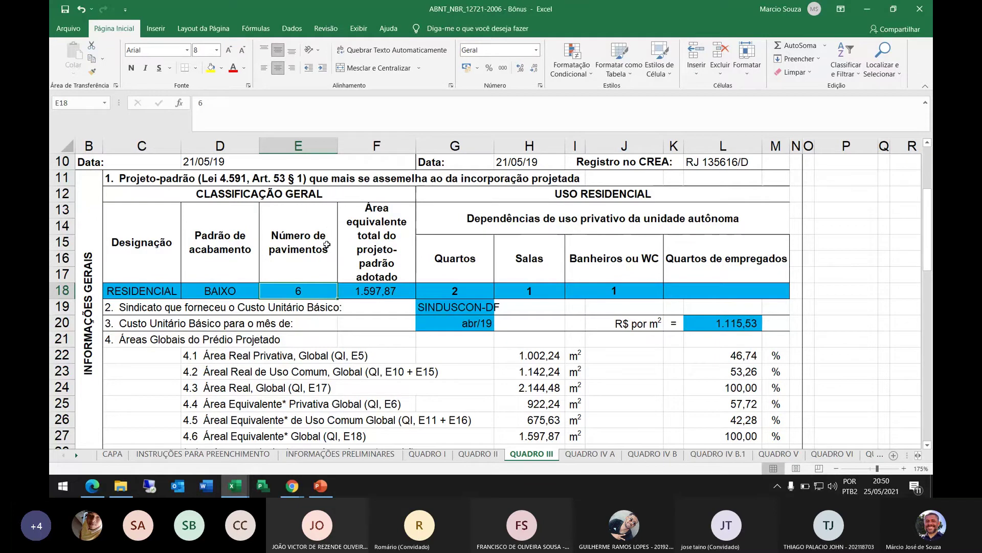
Trace the standard project's total equivalent area from QUADRO III back to the column 18 total in QUADRO I.
click(369, 212)
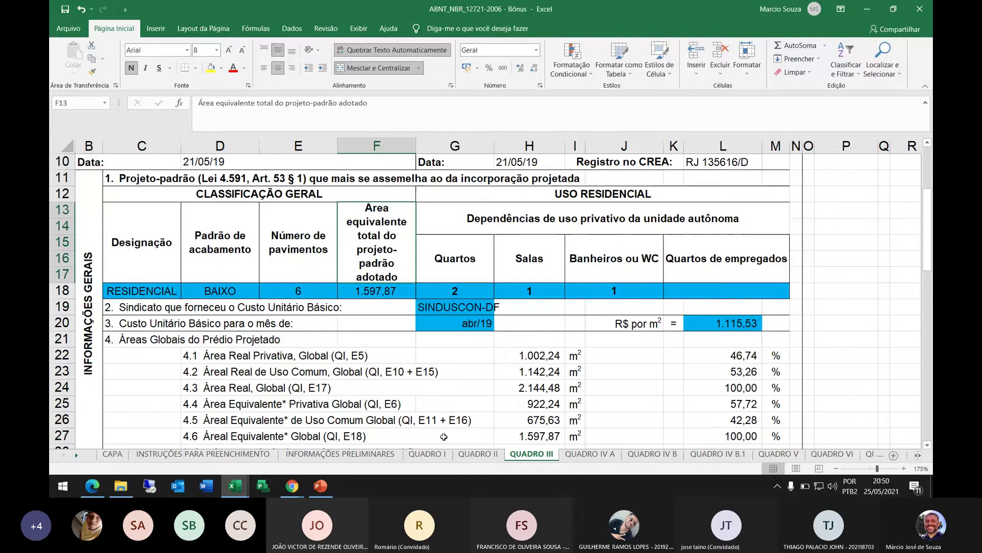
click(441, 456)
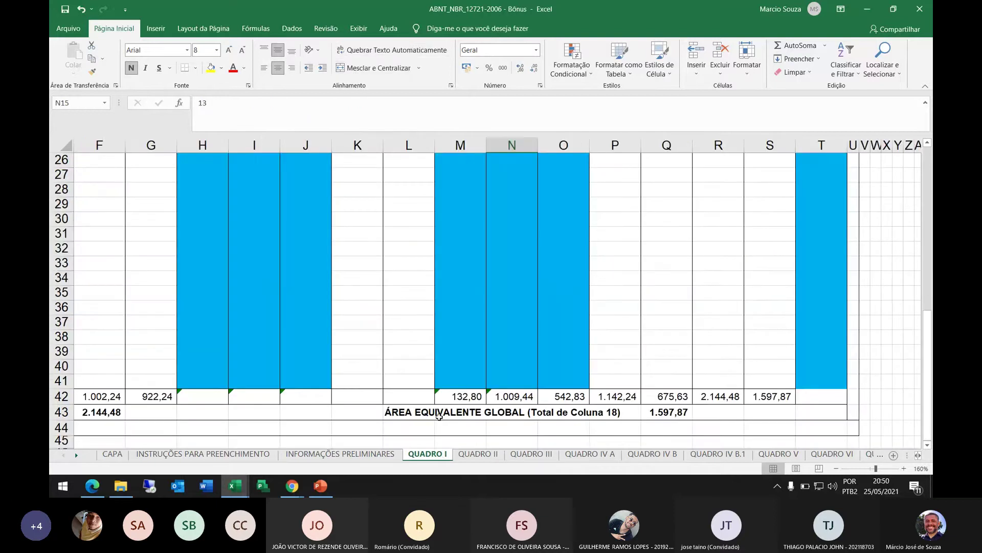
scroll(796, 402, up, 5)
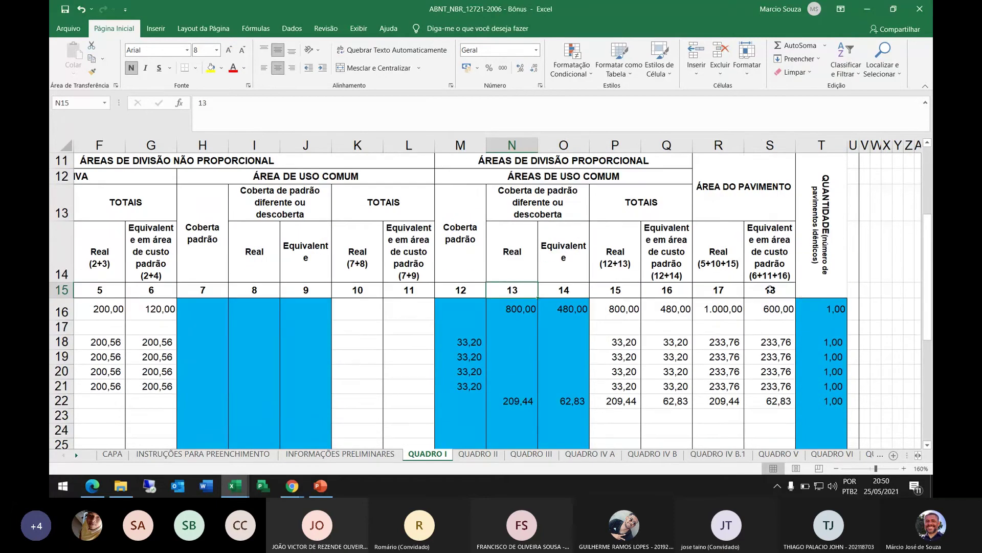
Examine column 18, the standard-cost equivalent area per floor, in QUADRO I from its heading down to its total.
drag(770, 289, 775, 327)
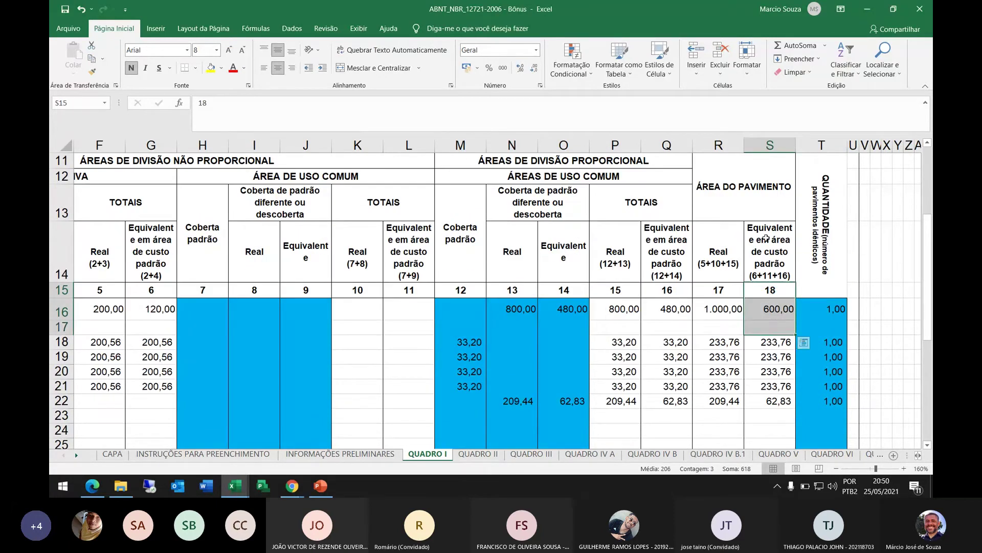
click(769, 239)
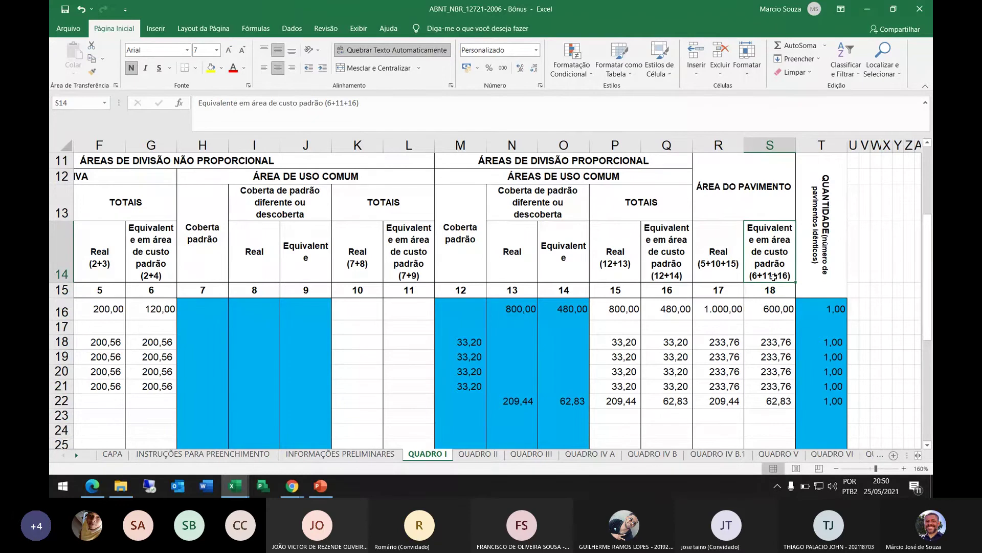
scroll(772, 276, down, 6)
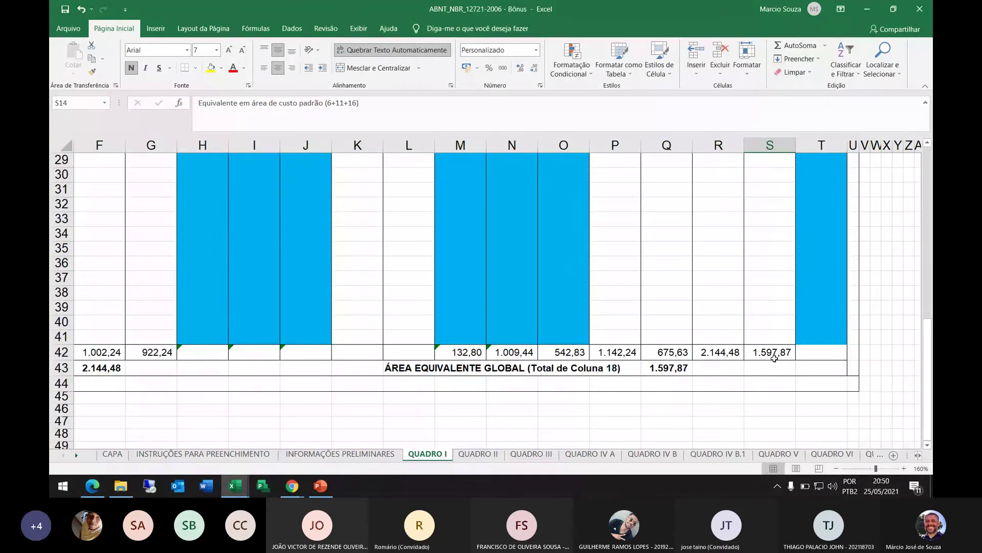
drag(773, 337, 754, 362)
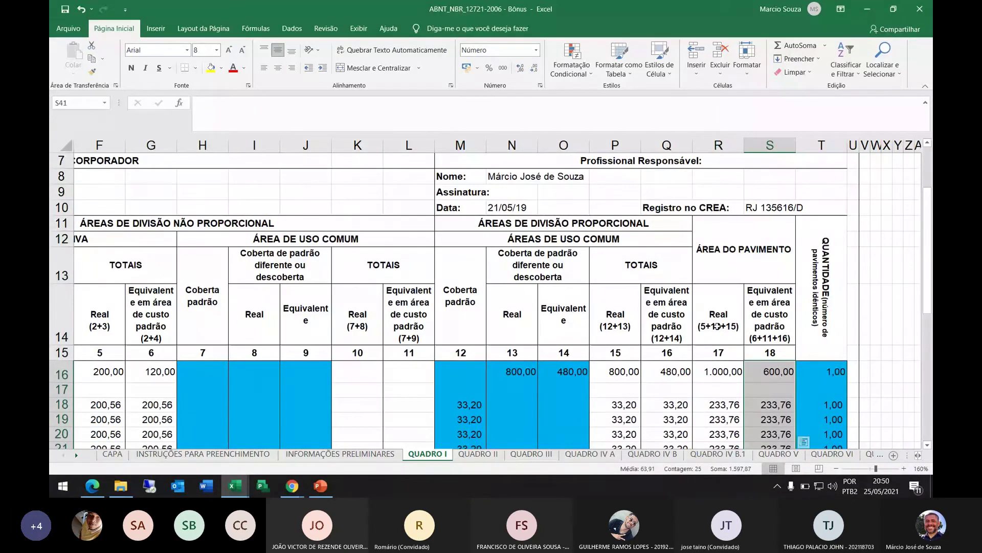
scroll(721, 320, down, 5)
scroll(722, 321, down, 2)
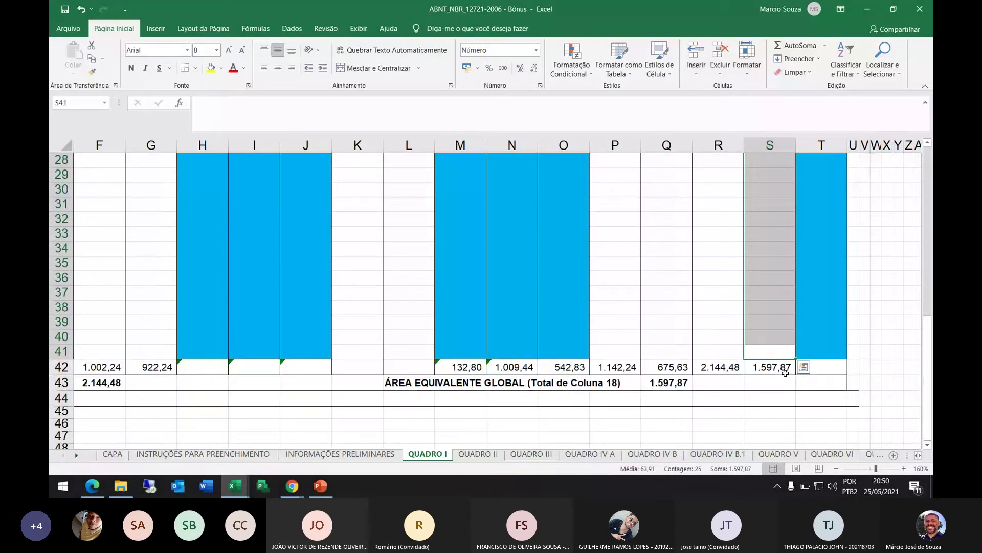
Return to QUADRO III and review the adopted equivalent area and the USO RESIDENCIAL fields from Quartos to Quartos de empregados.
click(532, 453)
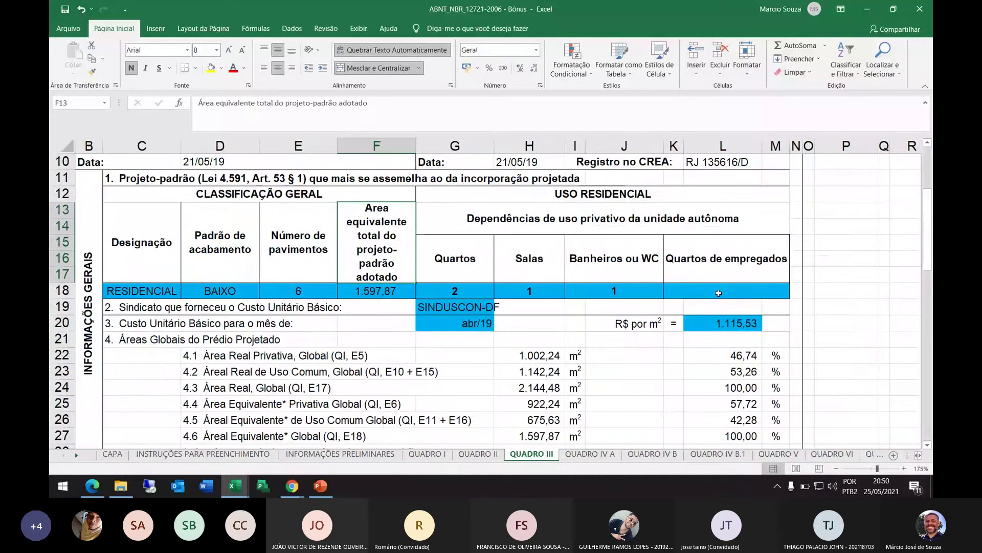
click(722, 355)
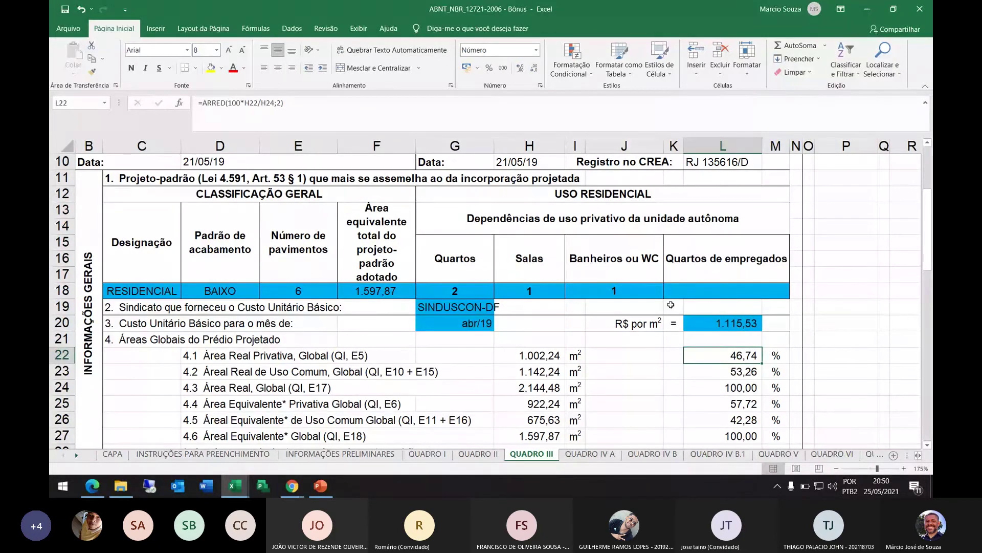
click(375, 290)
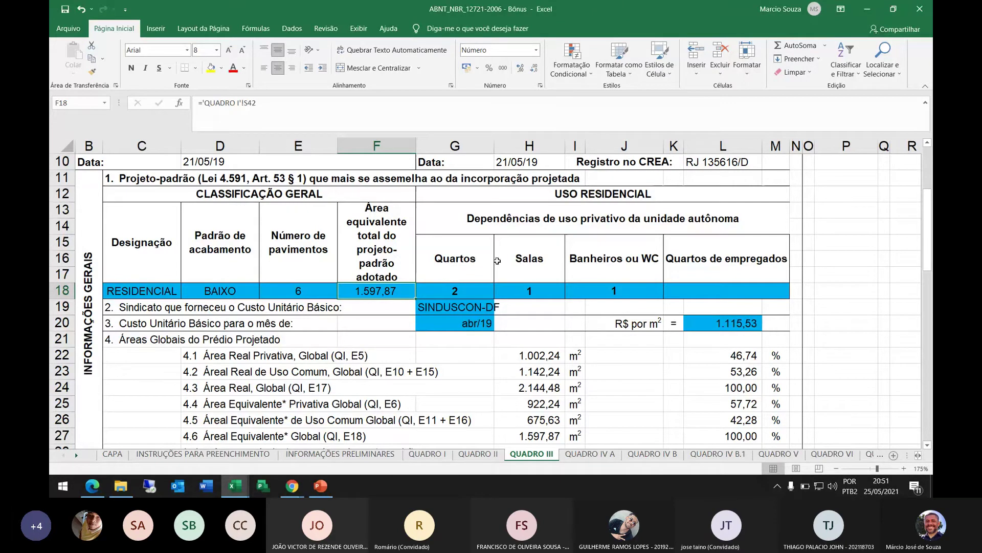
key(Right)
key(Right)
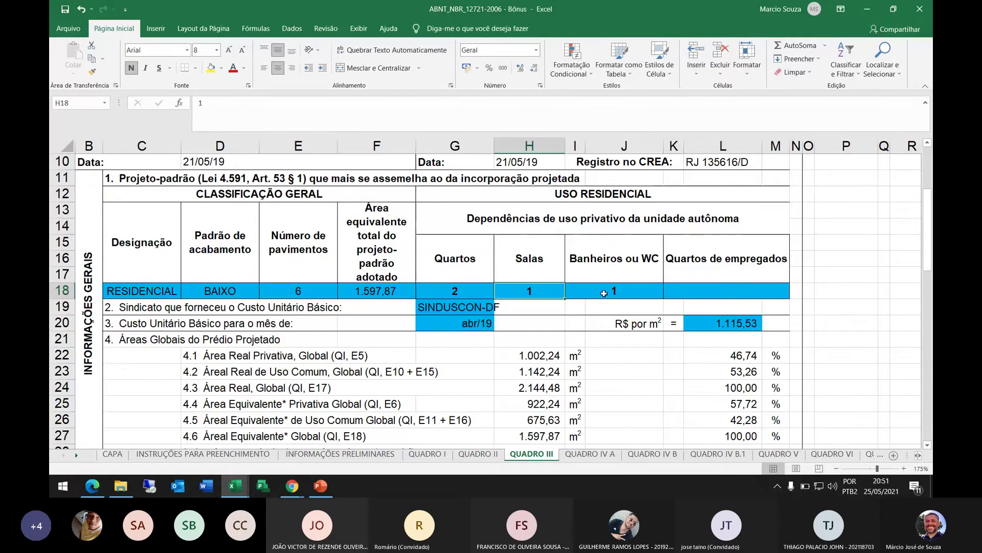
key(Right)
key(Right)
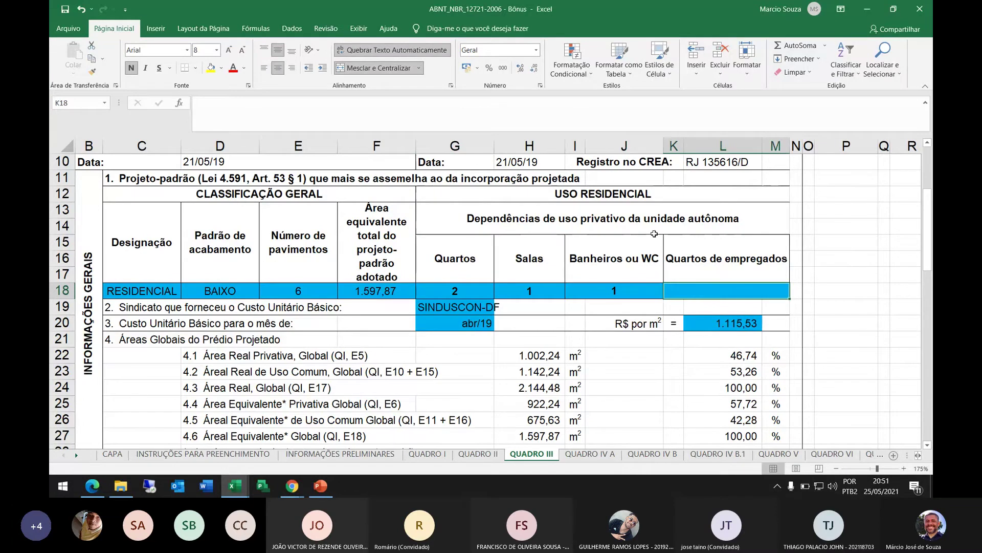
Review the QUADRO III items for the union supplying the Custo Unitário Básico and its reference month.
click(171, 308)
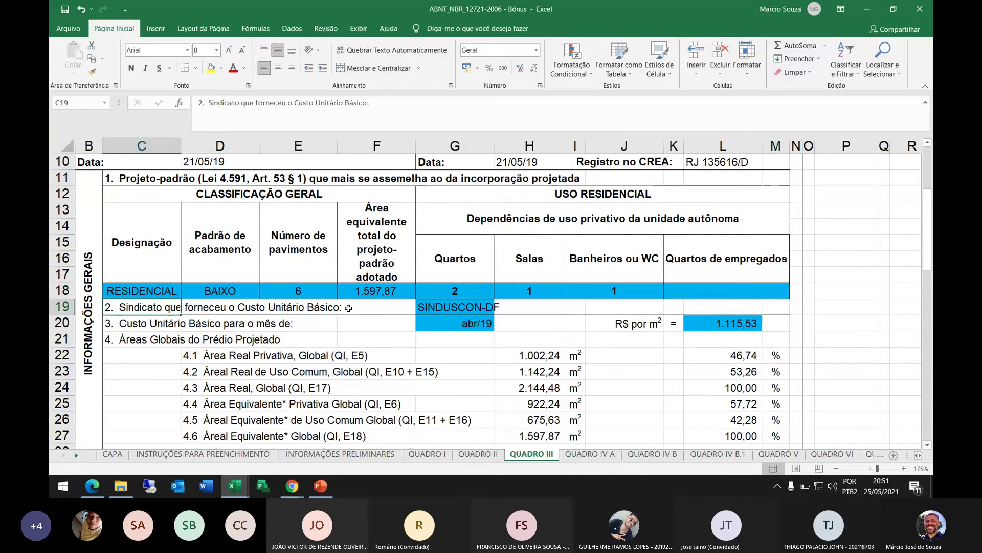
click(432, 308)
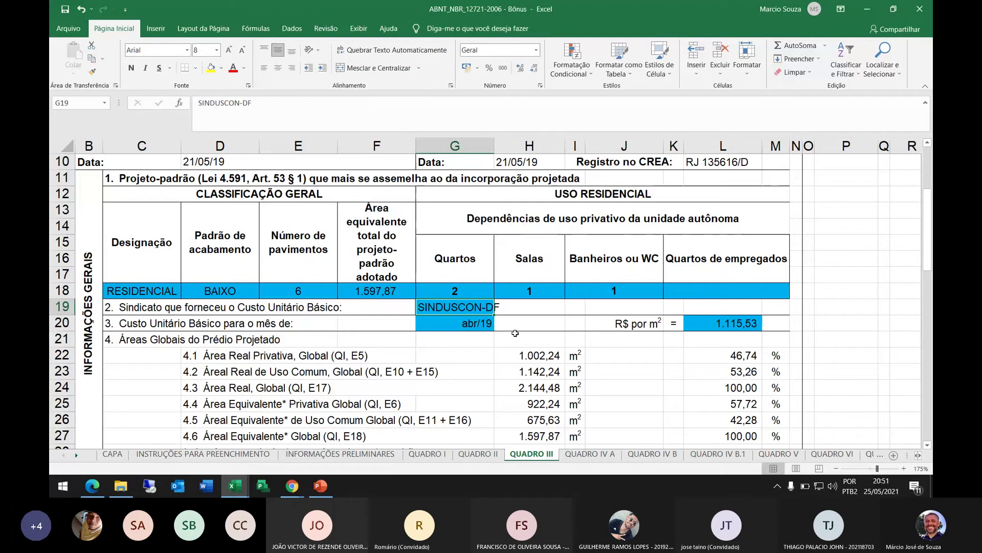
click(431, 330)
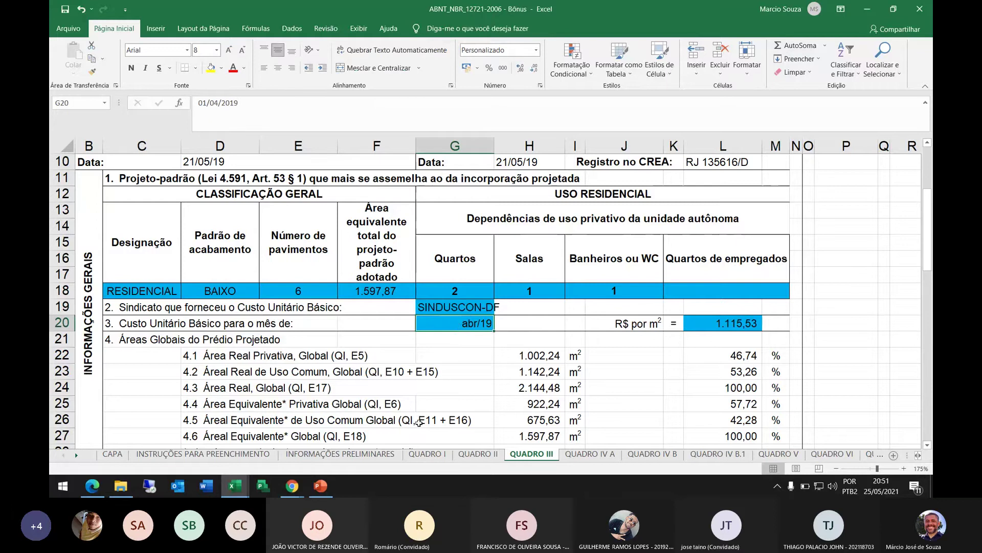
Switch to Chrome, search Google for SINDUSCON DF in a new tab, and open the Sinduscon-DF website at its CUB-DF figures.
mouse_move(292, 485)
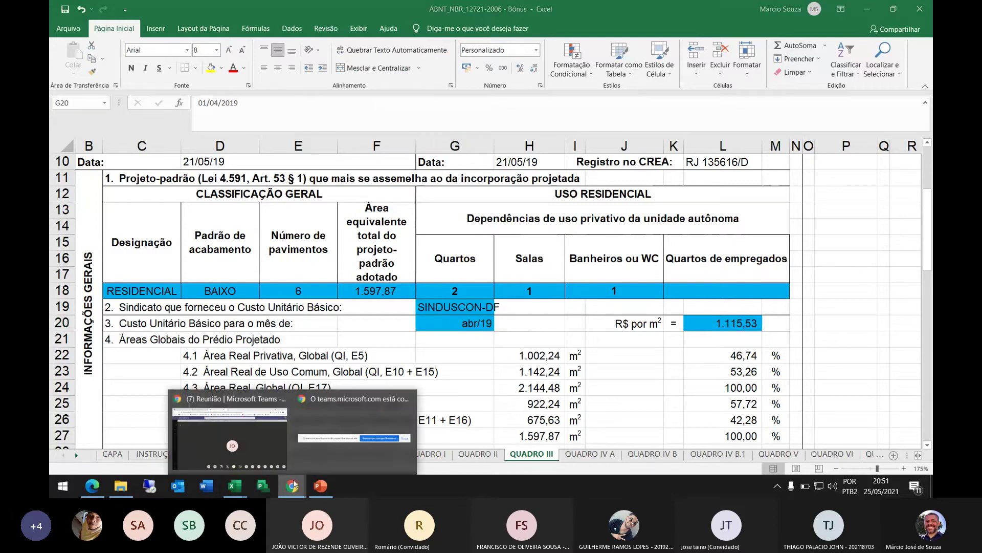
click(229, 435)
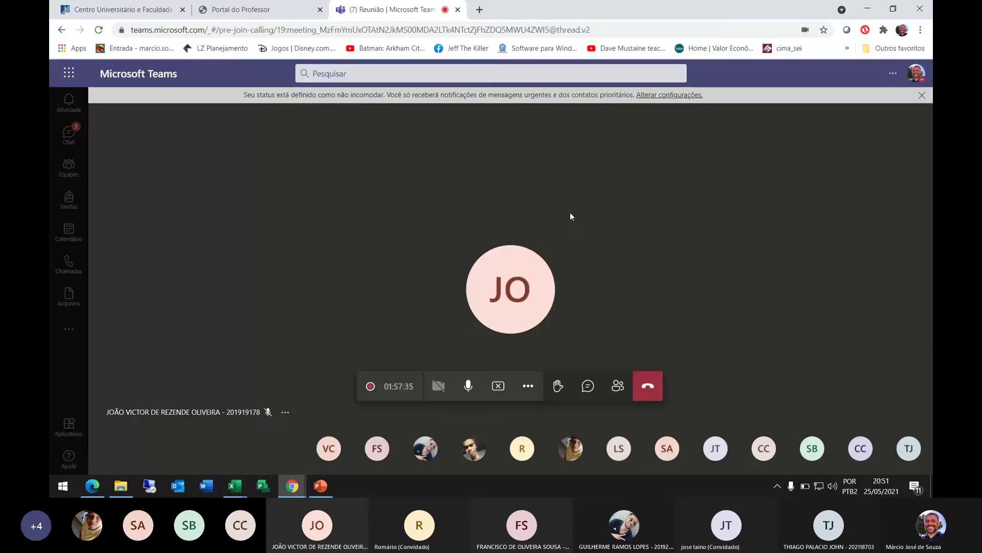
click(479, 10)
click(421, 241)
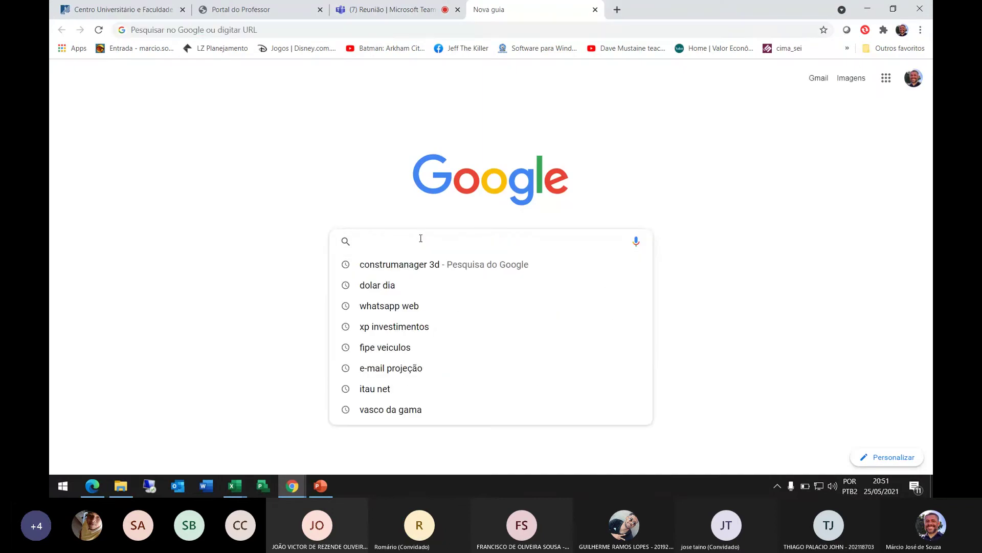
text(SI)
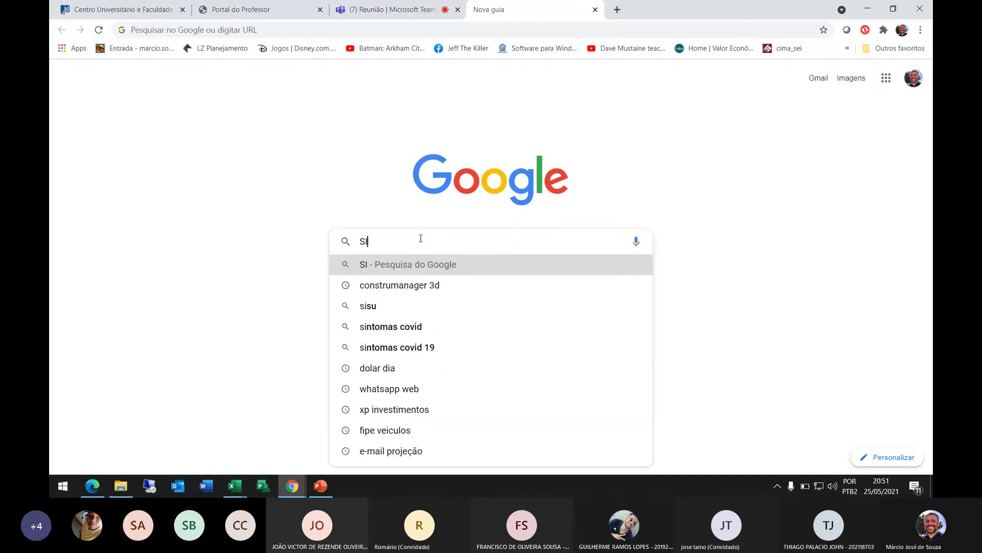
text(NDUSCON)
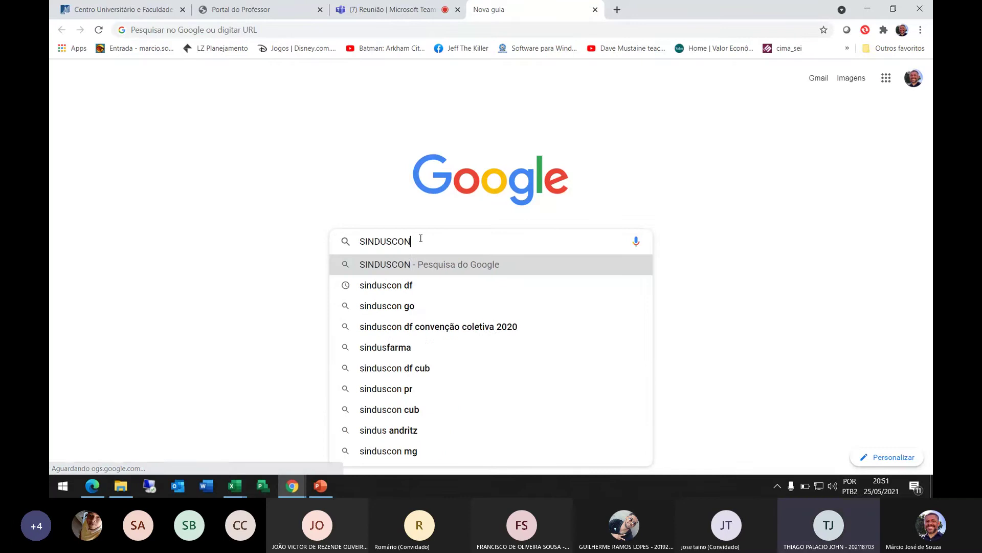
text( DF)
key(Return)
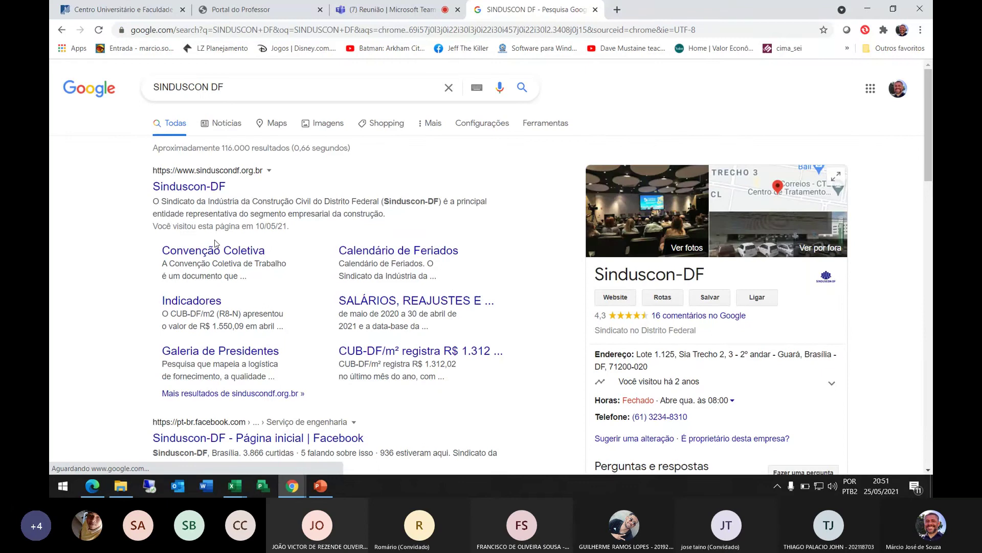
click(203, 187)
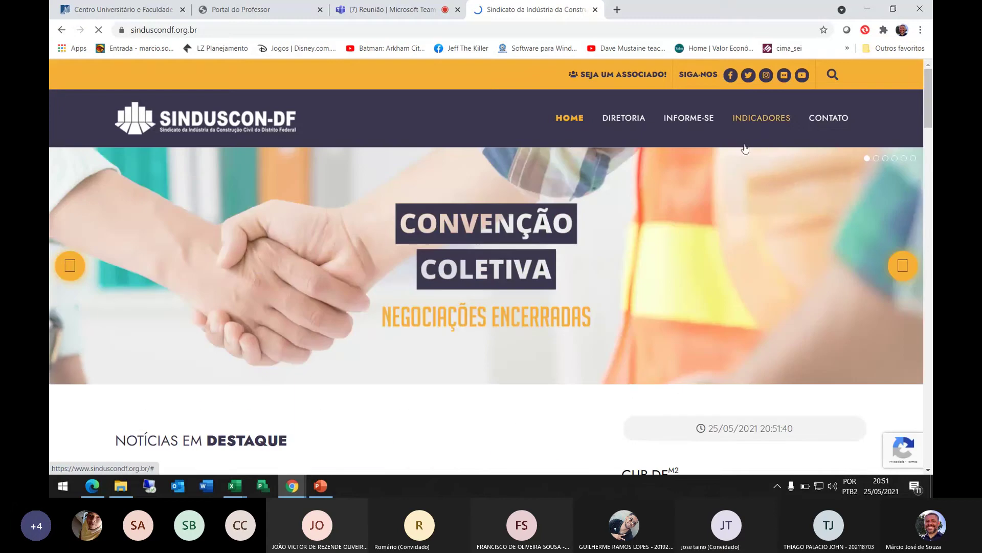
scroll(617, 181, down, 5)
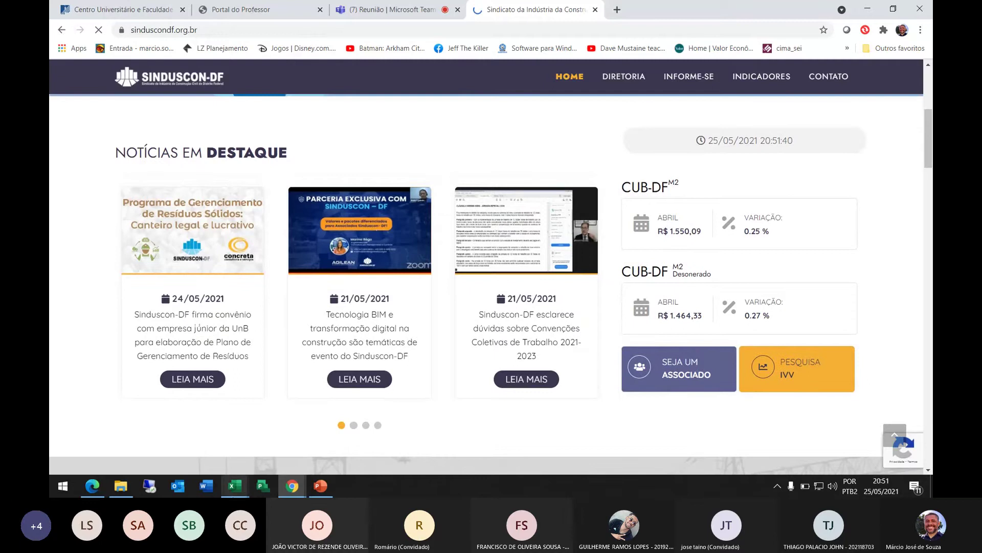
Switch back to the ABNT_NBR_12721-2006 Excel workbook and check the project designation and Padrão de Acabamento in INFORMAÇÕES PRELIMINARES.
mouse_move(243, 487)
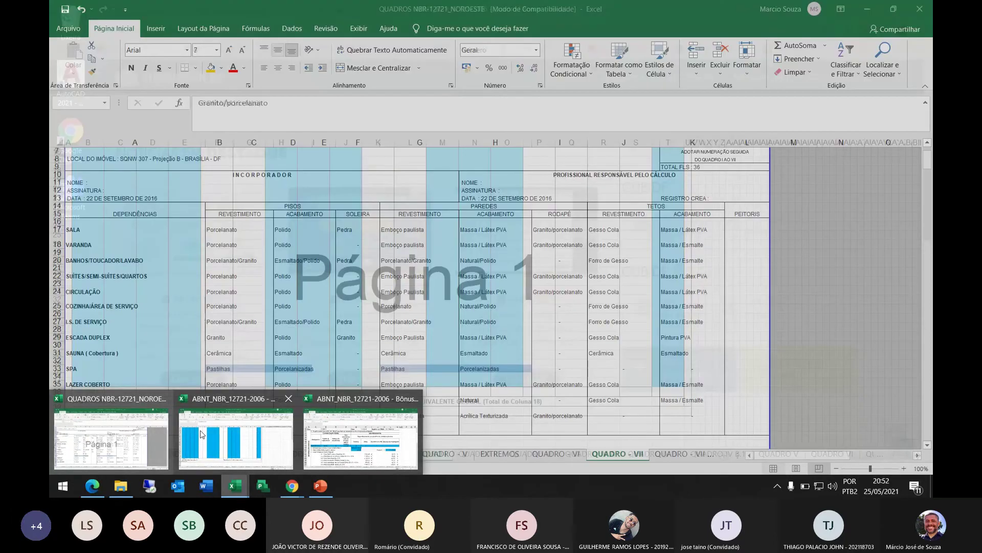
click(201, 435)
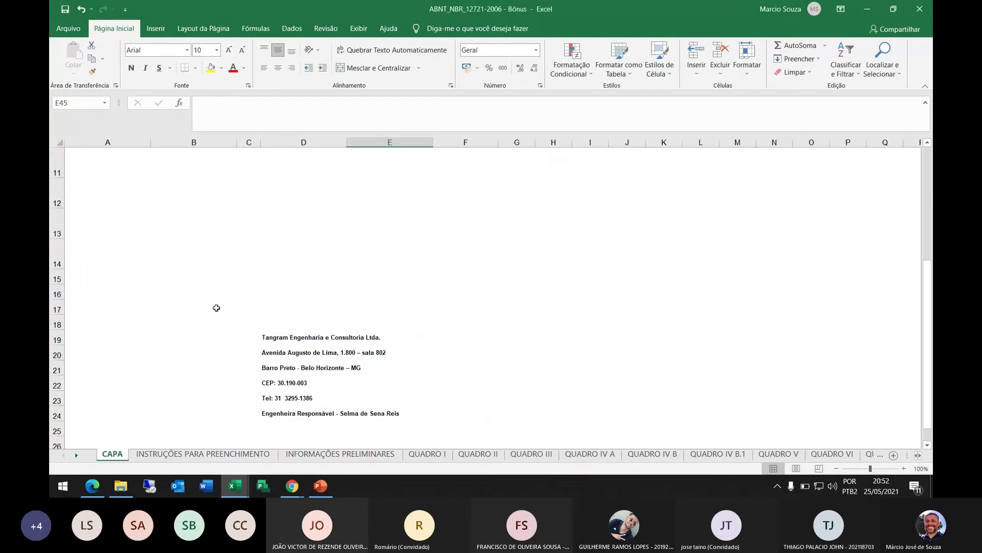
key(ctrl+Page_Down)
key(ctrl+Page_Down)
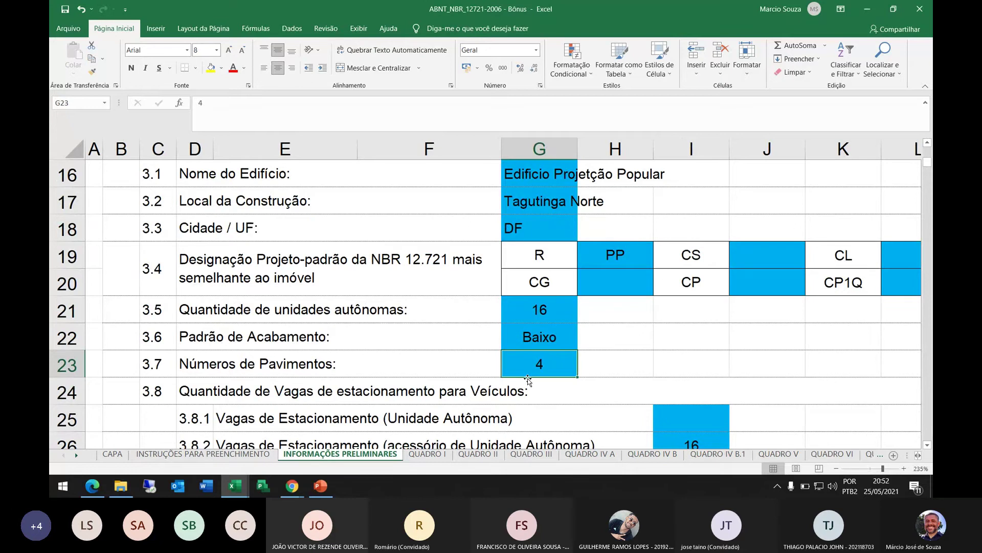
click(220, 340)
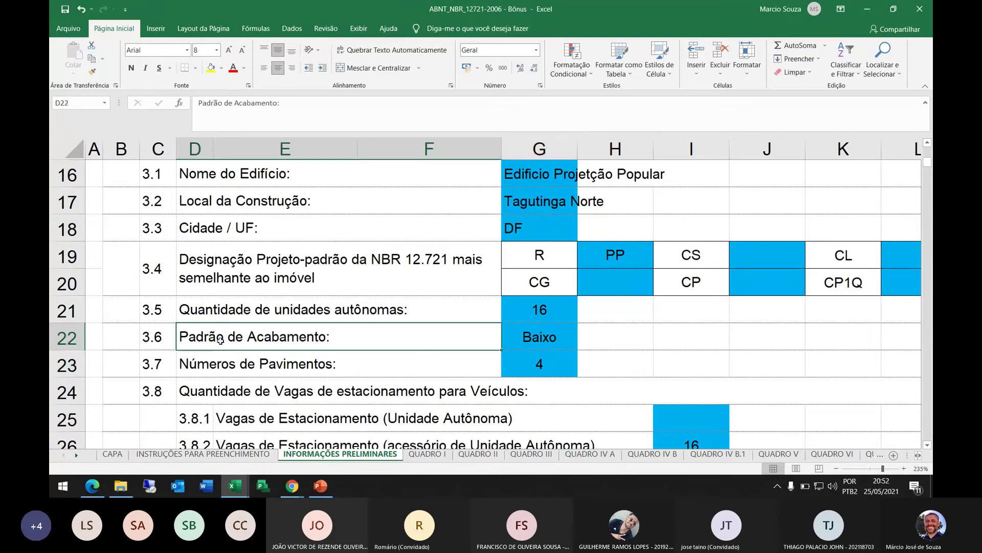
click(621, 254)
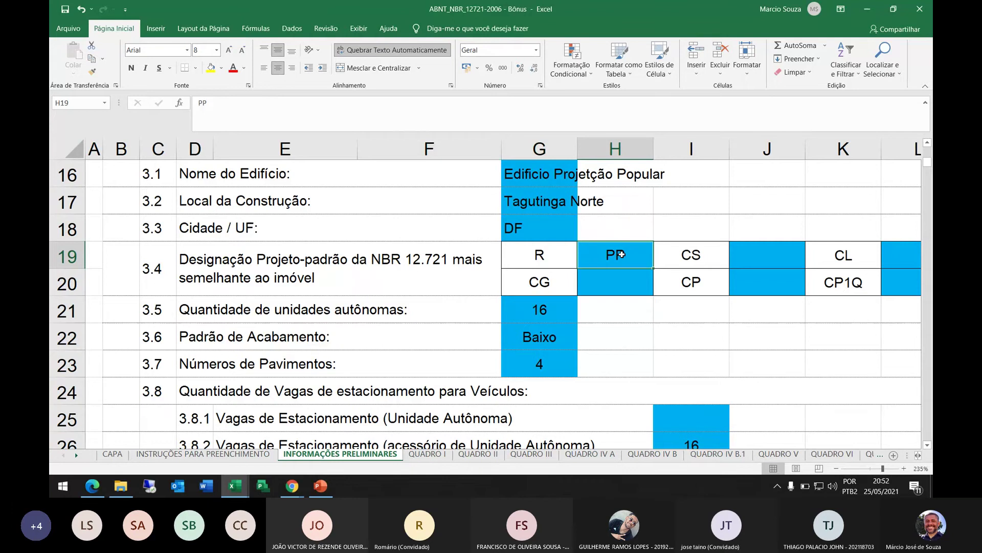
click(548, 337)
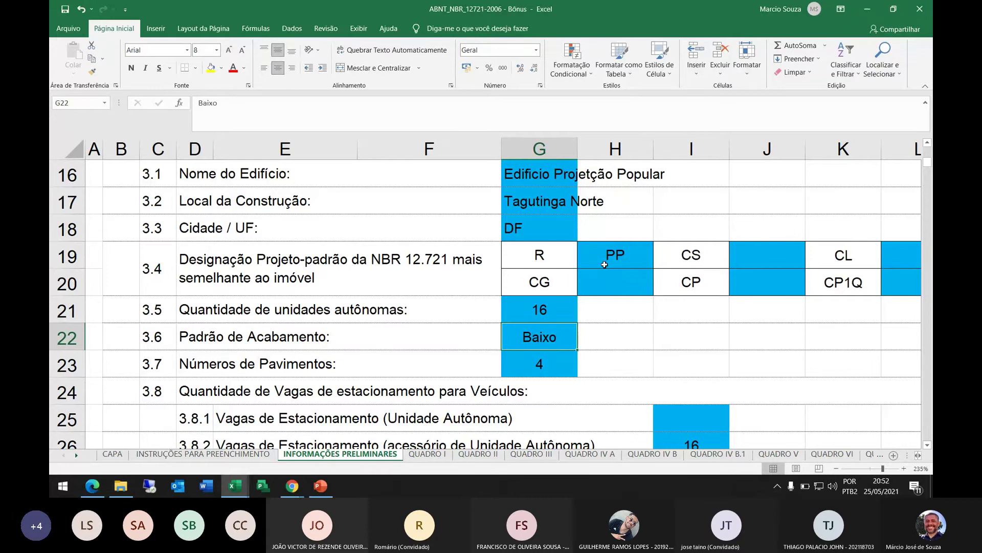
key(alt)
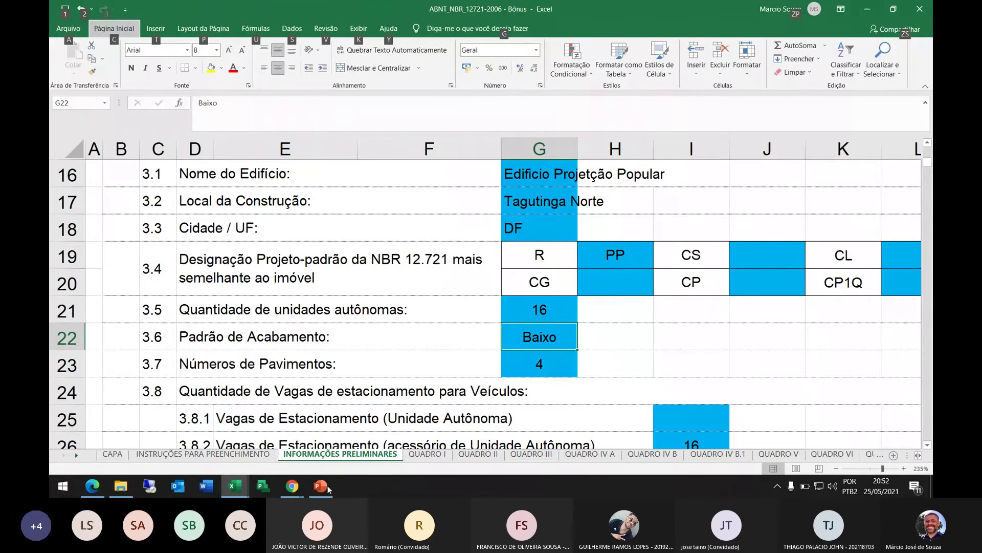
Switch to Chrome and open the CUB indicators page of the Sinduscon-DF website at its index, month and year filters.
click(292, 486)
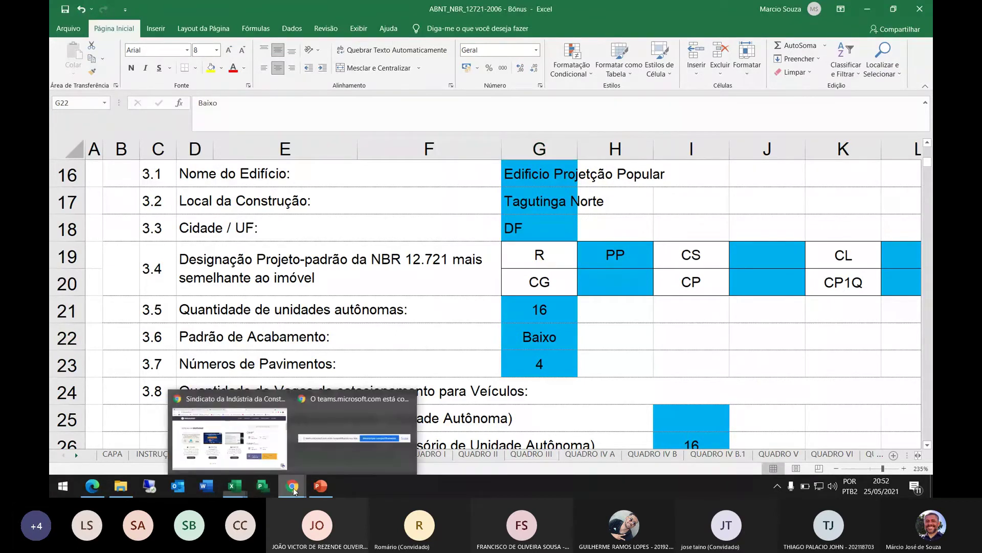
click(273, 452)
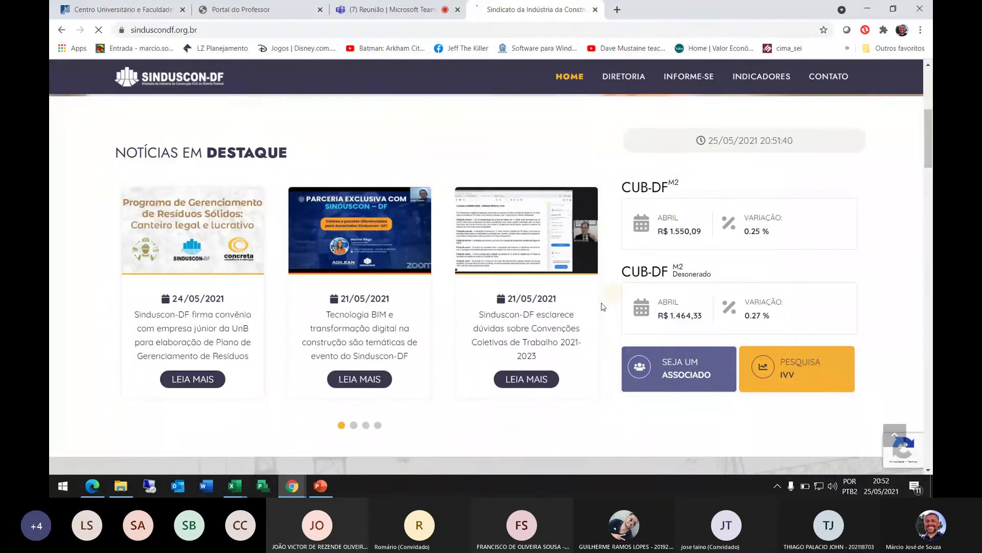
mouse_move(681, 95)
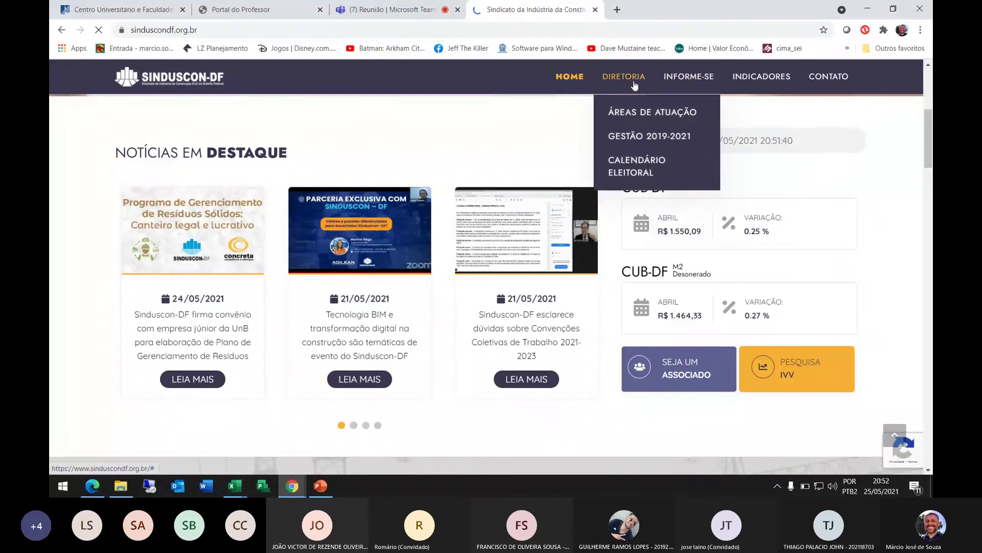
mouse_move(714, 87)
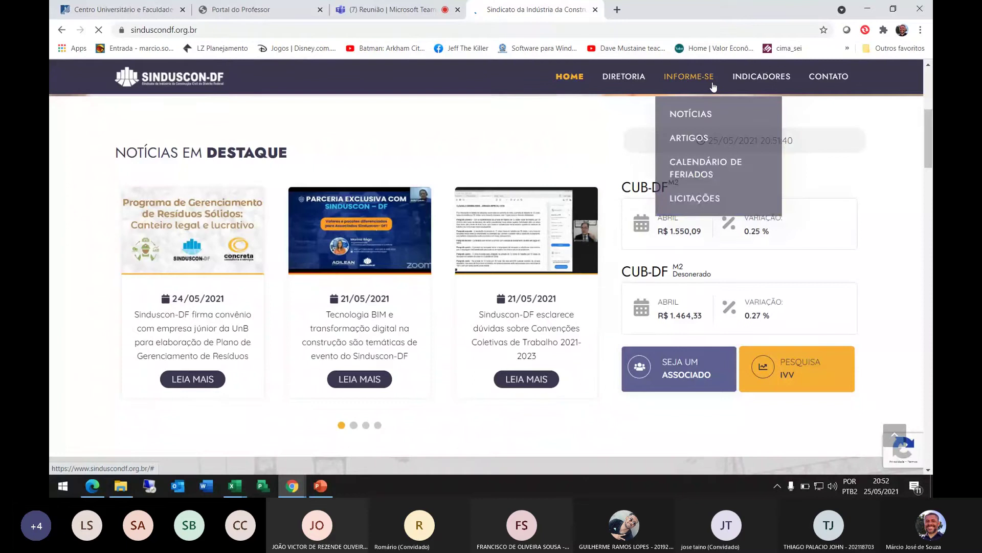
mouse_move(752, 87)
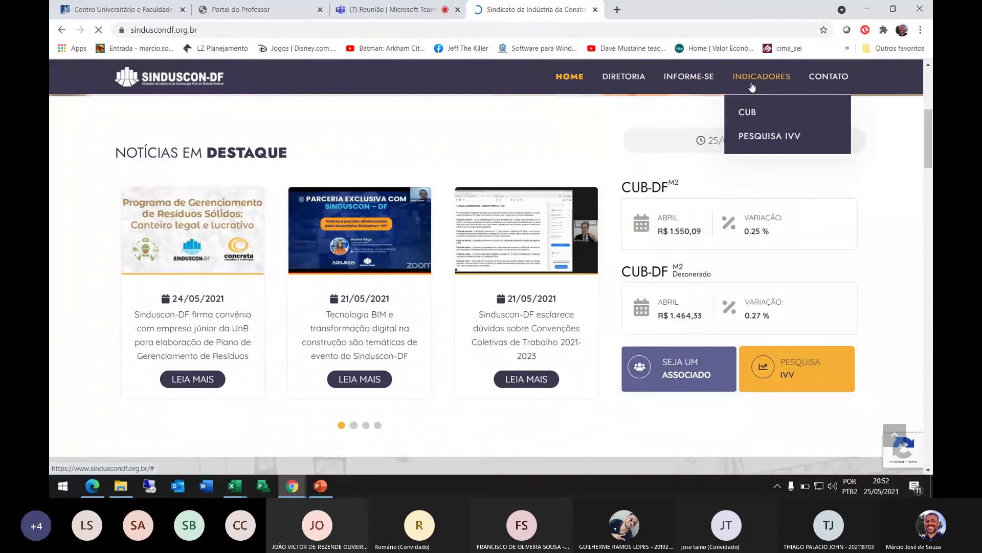
click(749, 113)
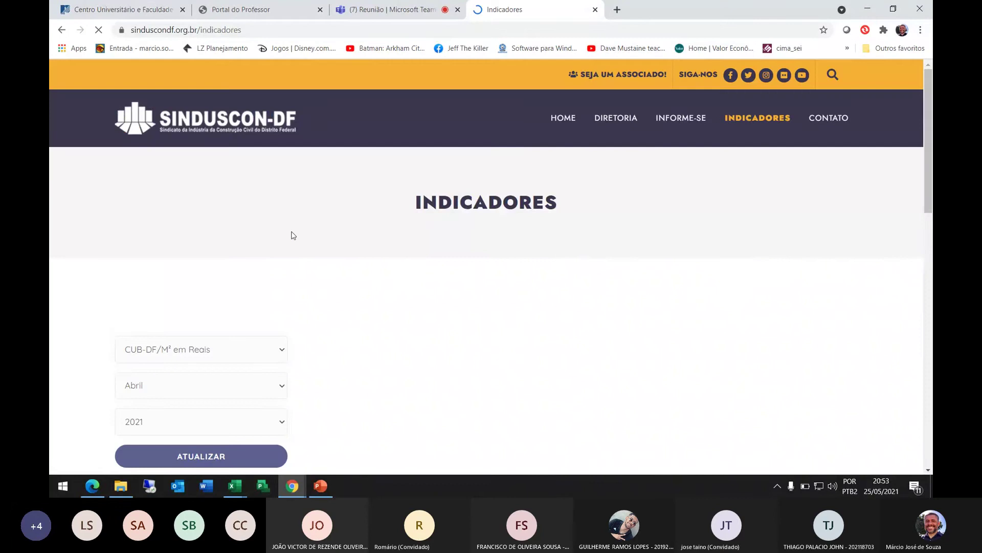
scroll(293, 234, down, 2)
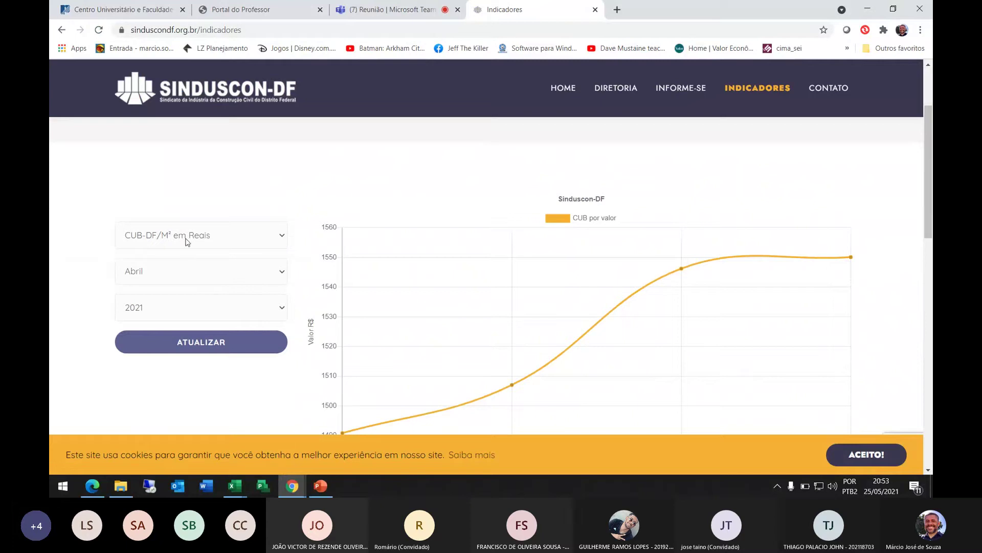
Check the index, month and year filter options and update the indicators for CUB-DF/M² em Reais, Abril, 2021.
click(279, 240)
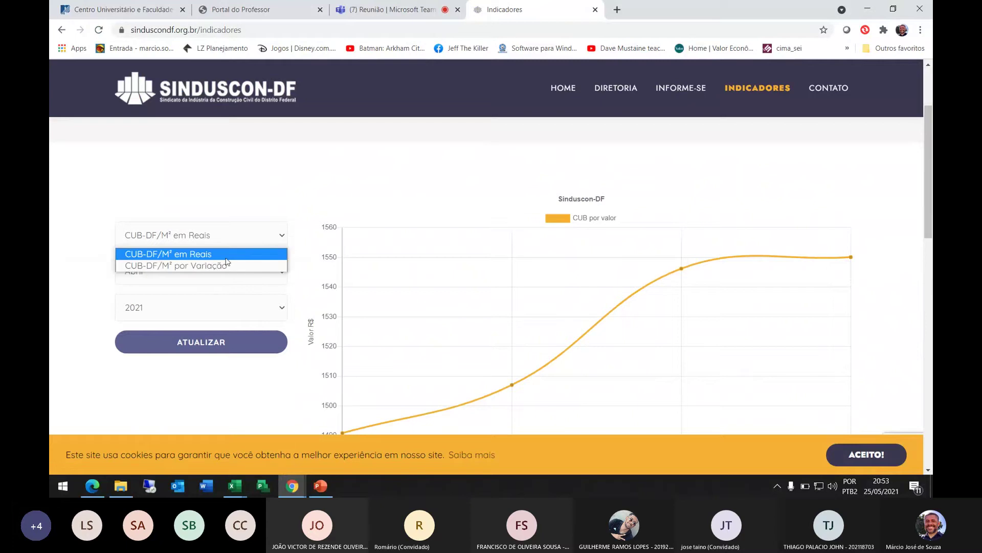
click(257, 236)
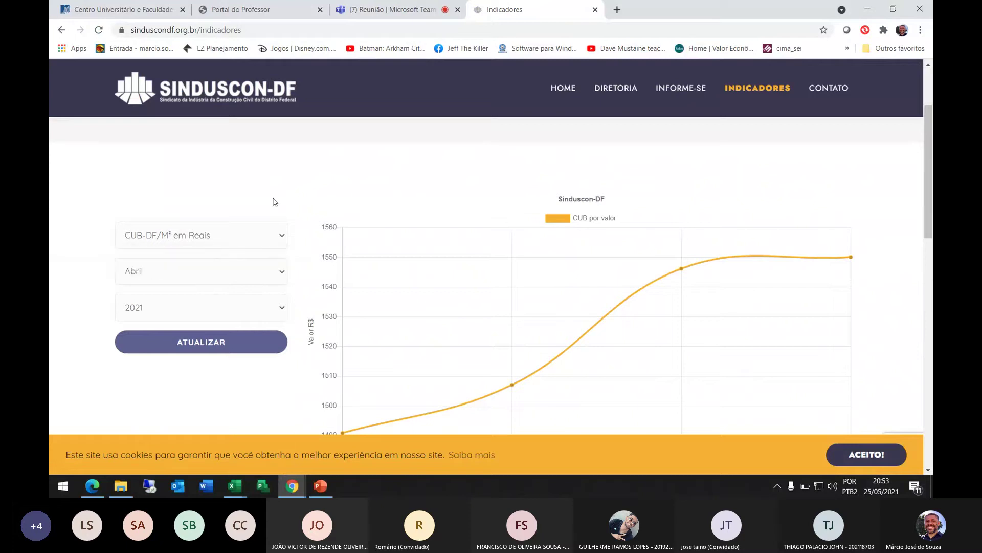
click(282, 274)
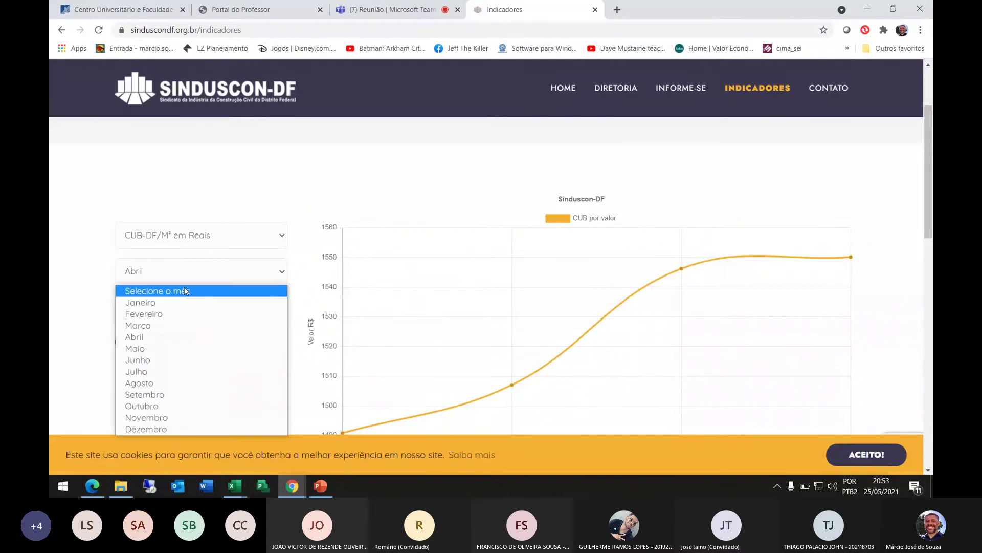
click(243, 180)
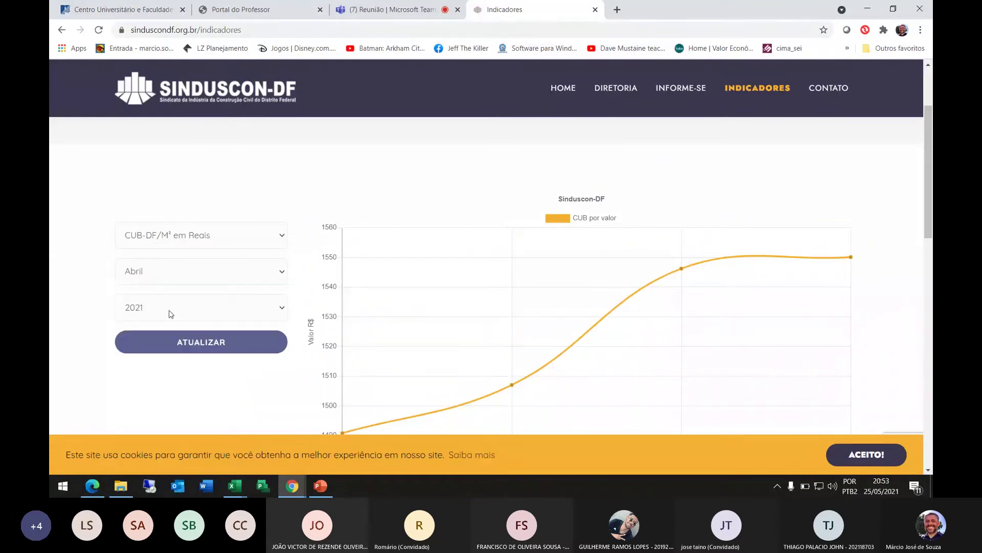
scroll(281, 297, down, 2)
scroll(279, 292, up, 1)
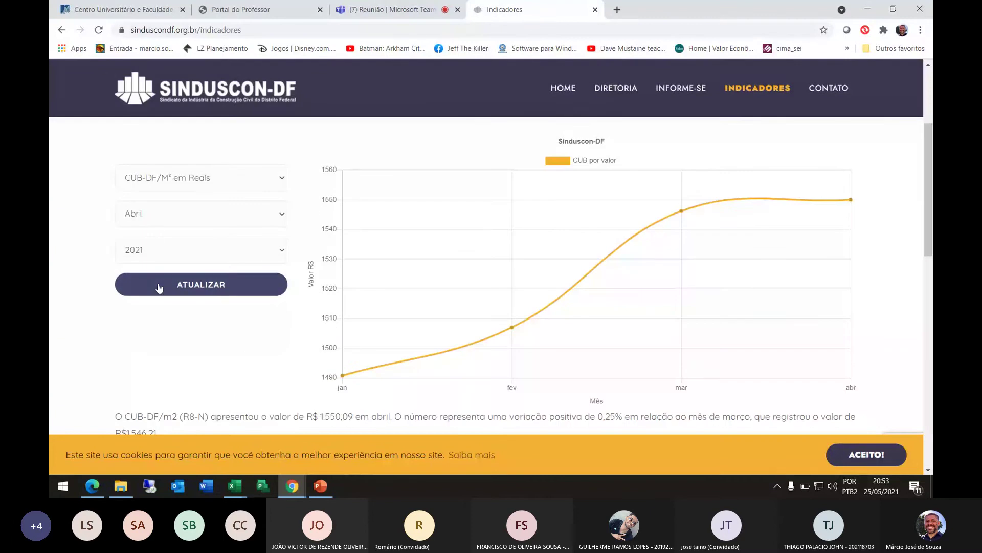
click(282, 251)
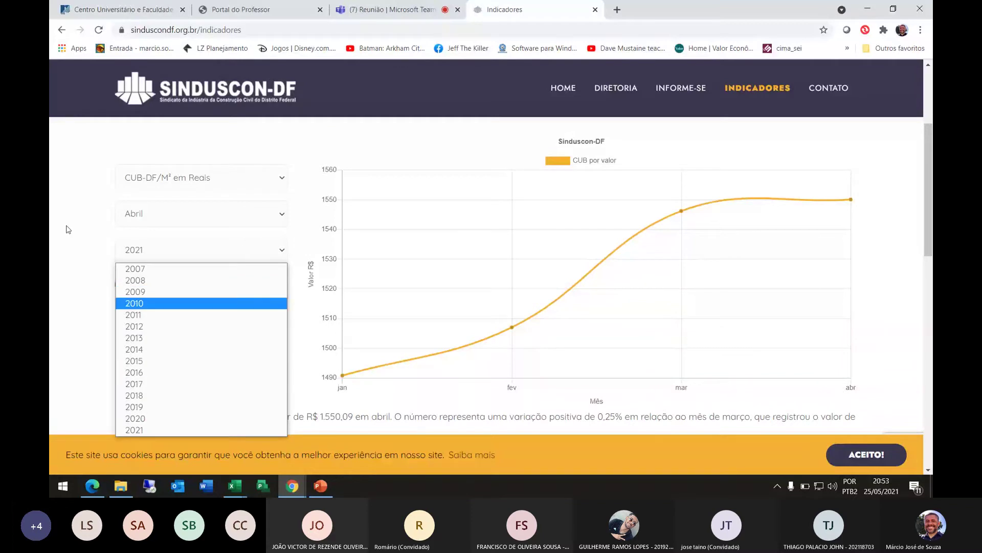
click(227, 248)
scroll(226, 248, down, 2)
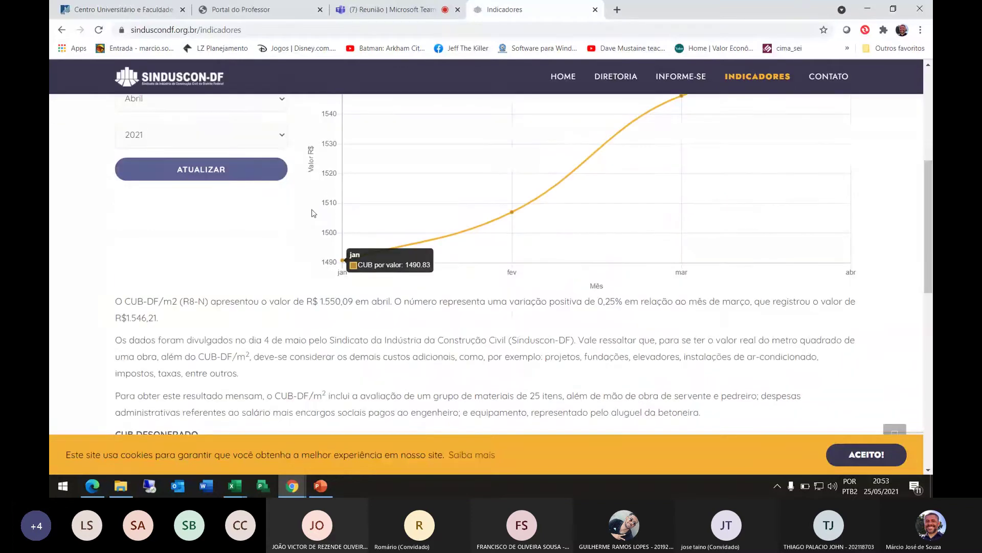
click(203, 174)
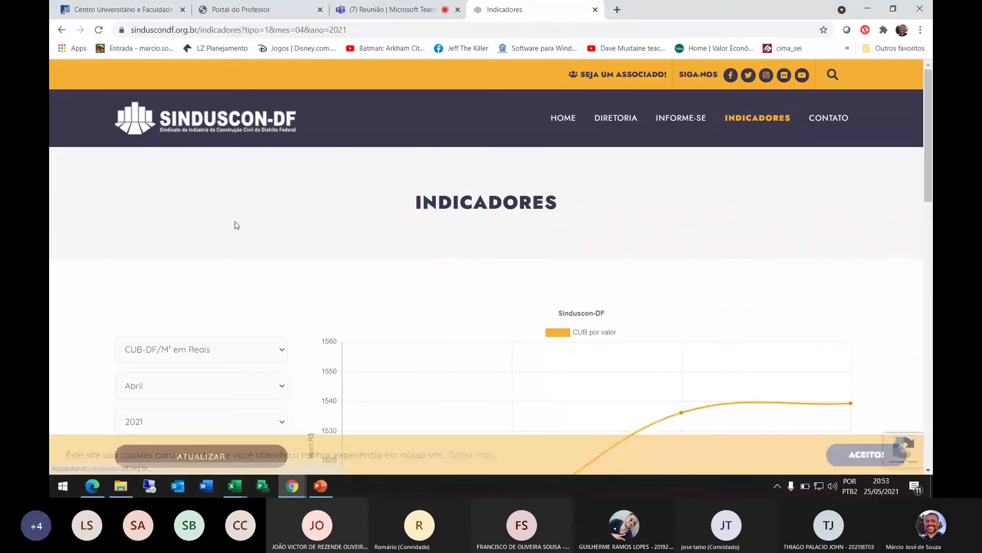
Review the updated CUB-DF chart, highlight the R8-N designation in the text below it, and open the Tabela CUB file.
scroll(237, 225, down, 3)
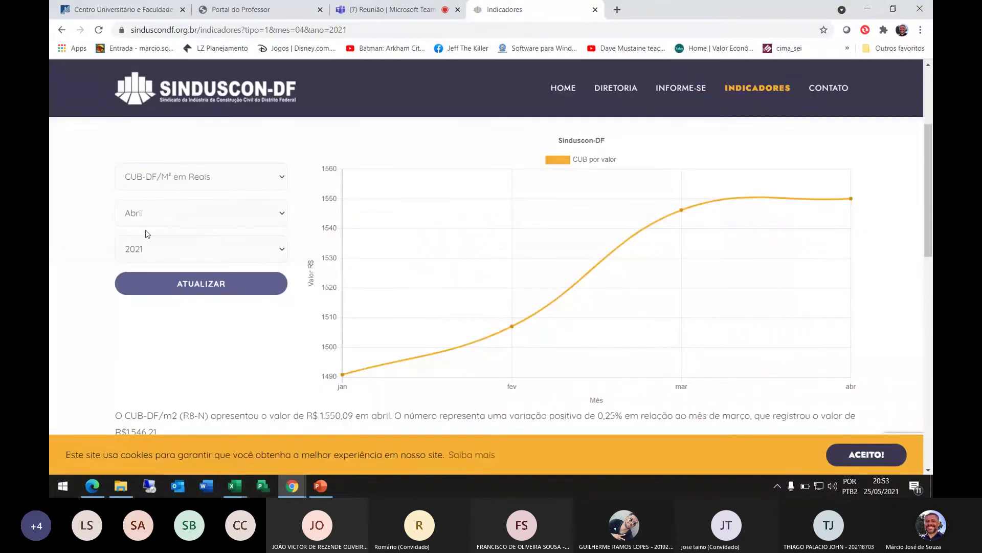
scroll(224, 234, down, 2)
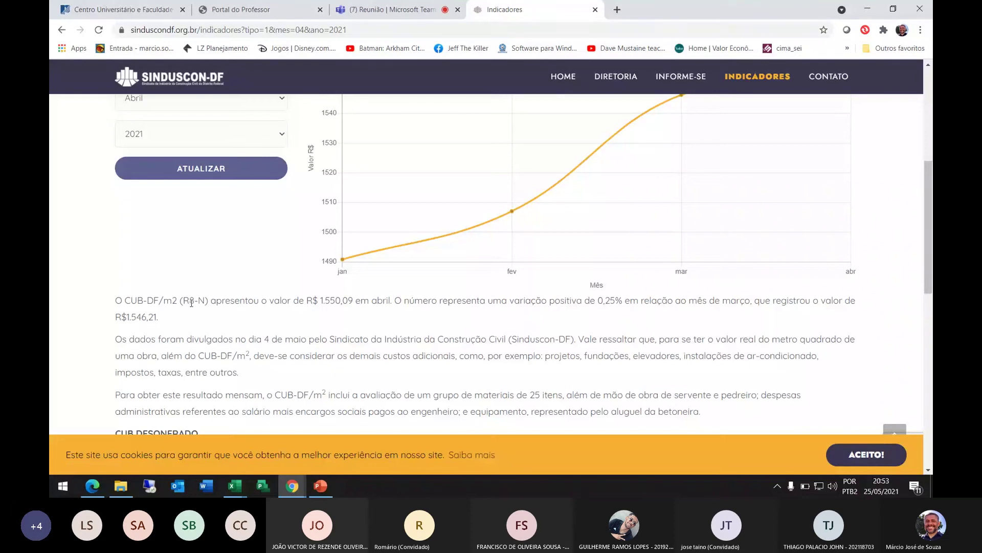
drag(184, 302, 206, 301)
scroll(151, 328, down, 2)
scroll(152, 328, down, 4)
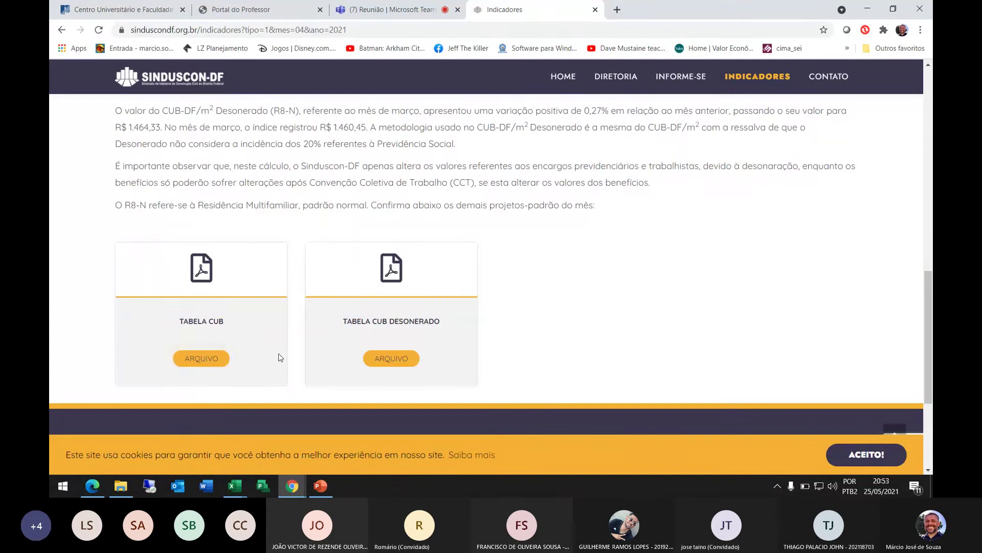
click(200, 361)
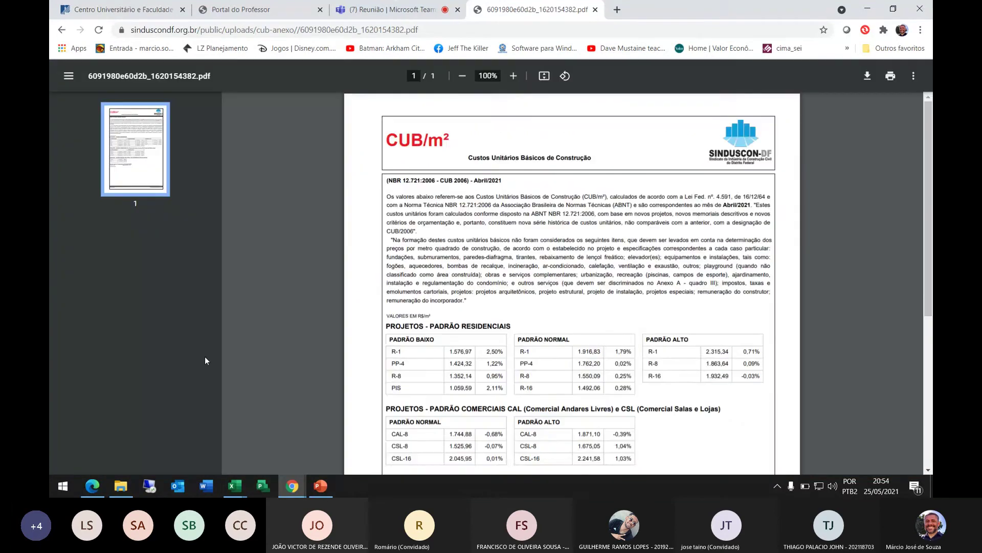
Find PP-4 under Padrão Baixo in the residential projects table of the PDF and highlight its R$/m² value.
scroll(467, 288, down, 3)
scroll(474, 288, up, 1)
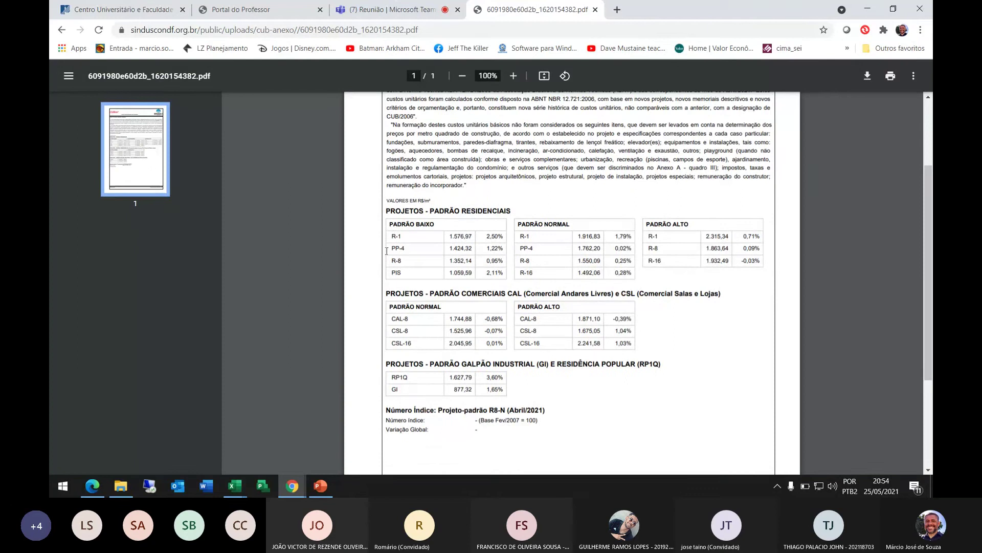
drag(393, 249, 472, 251)
click(513, 77)
click(513, 77)
click(513, 77)
click(513, 77)
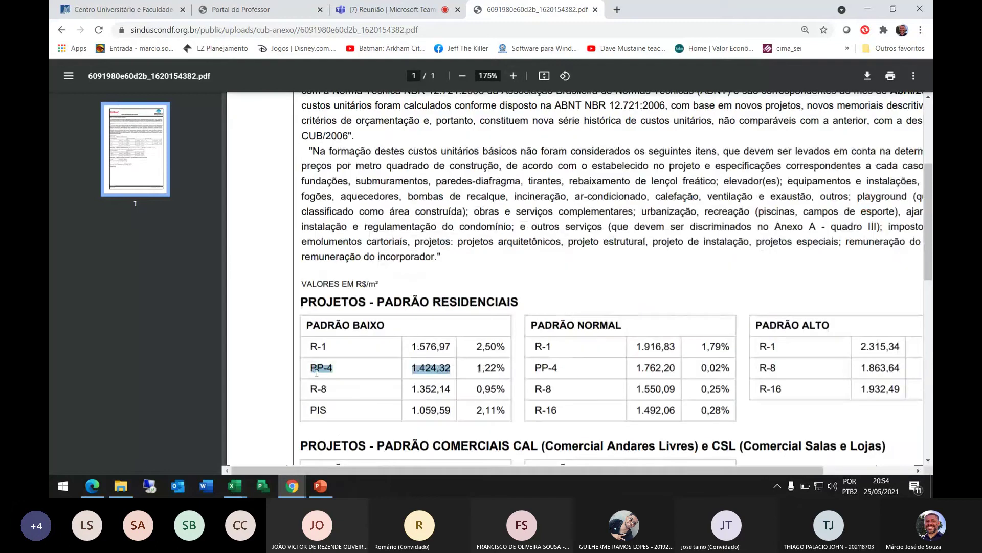
click(336, 376)
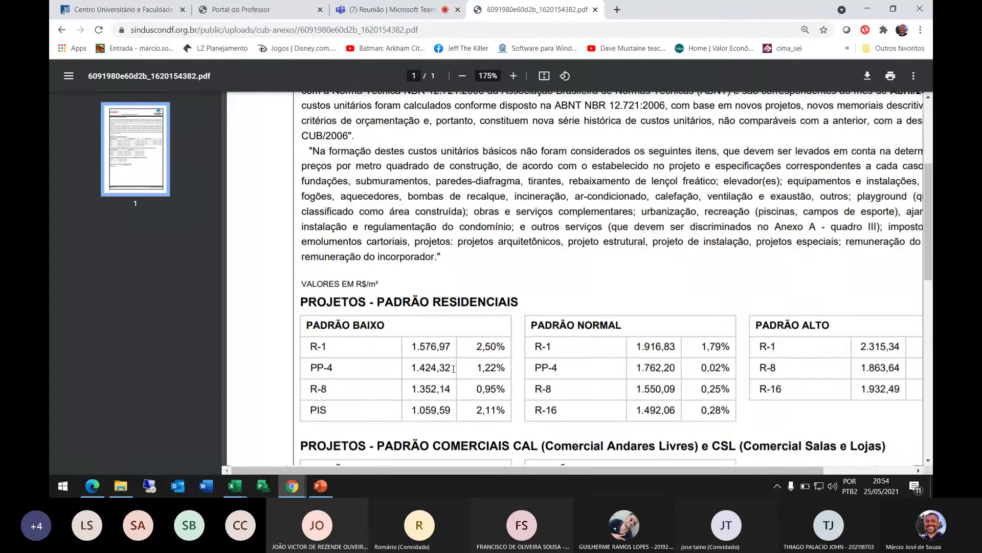
drag(453, 368, 399, 368)
Switch to the ABNT_NBR_12721-2006 Excel workbook and set the Custo Unitário Básico R$ por m² in QUADRO III (L20) to 1424,32.
mouse_move(234, 485)
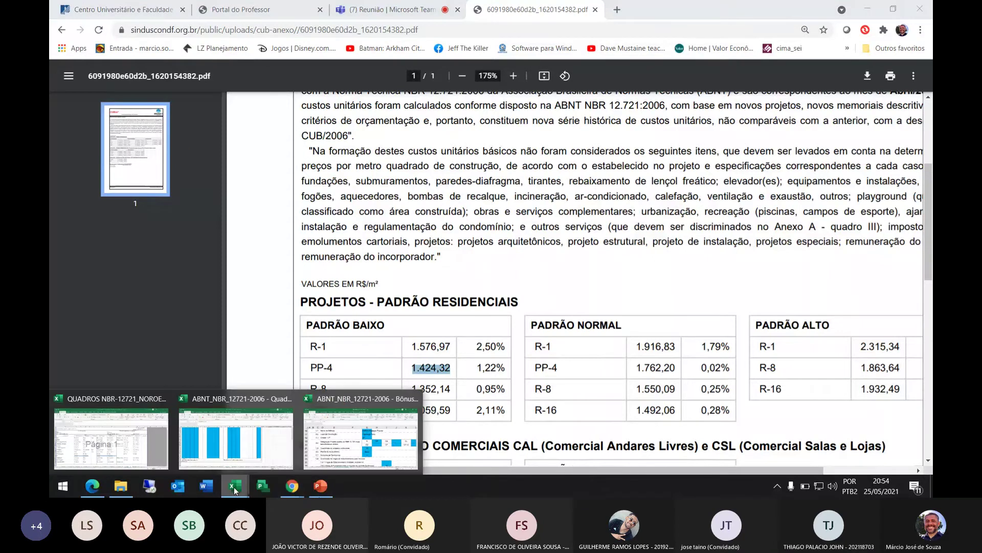
click(320, 457)
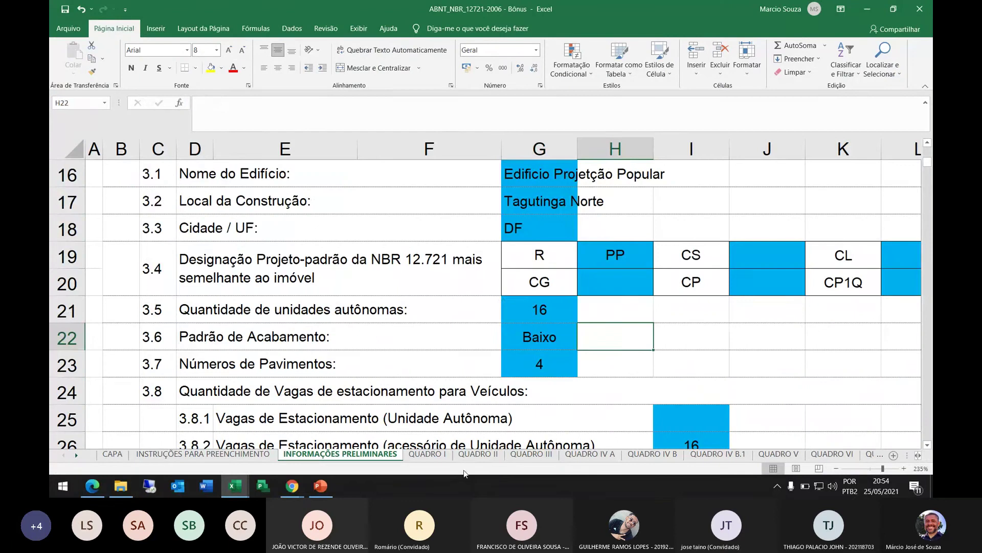
click(478, 453)
click(531, 454)
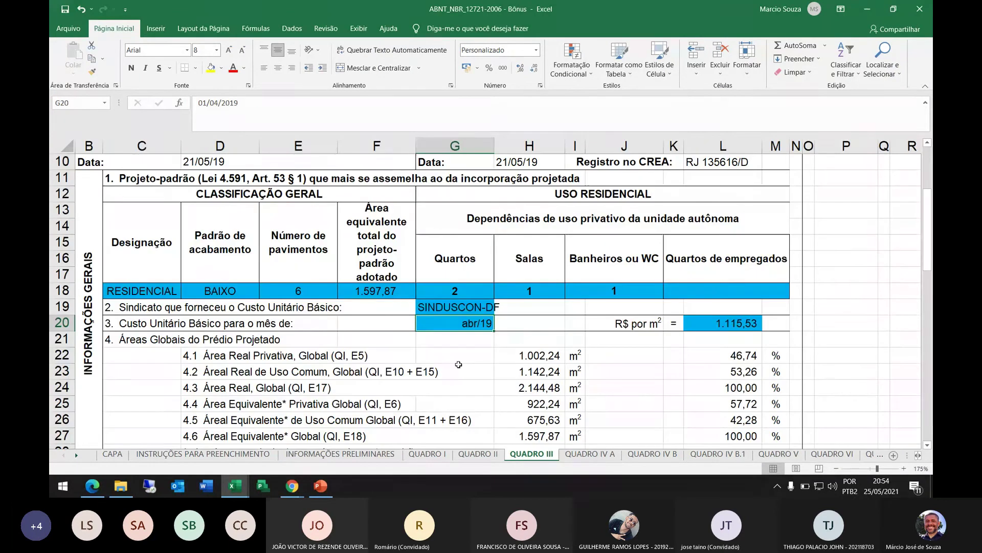
click(740, 325)
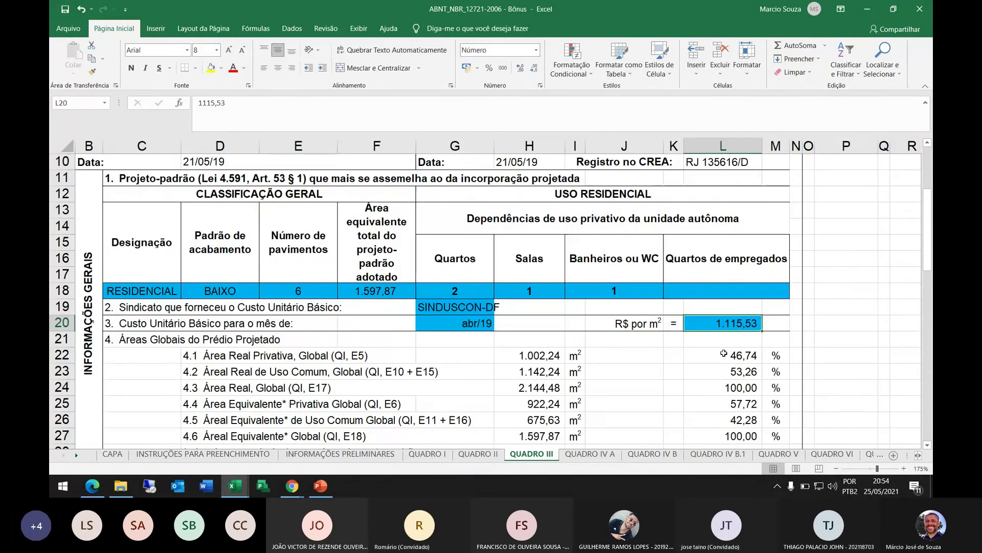
key(alt+Tab)
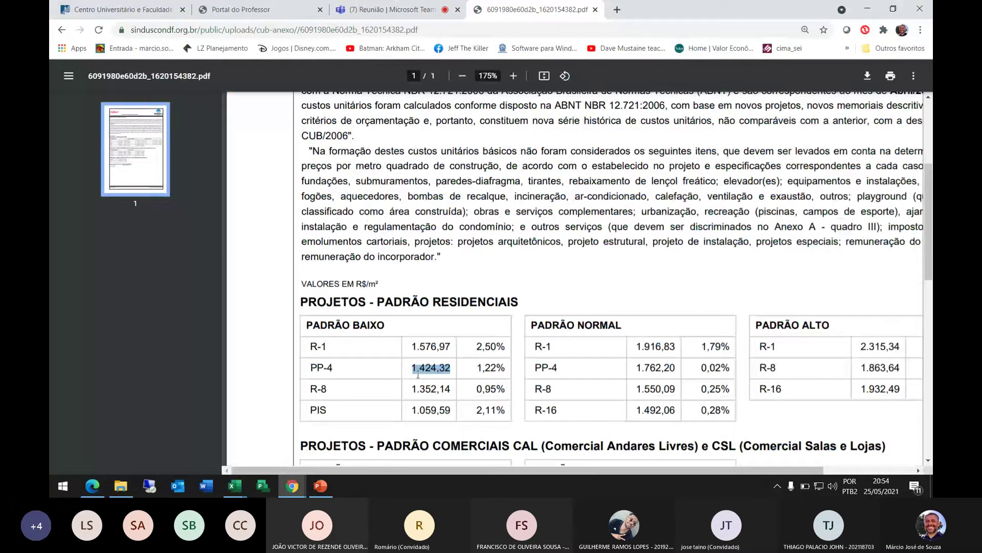
key(alt+Tab)
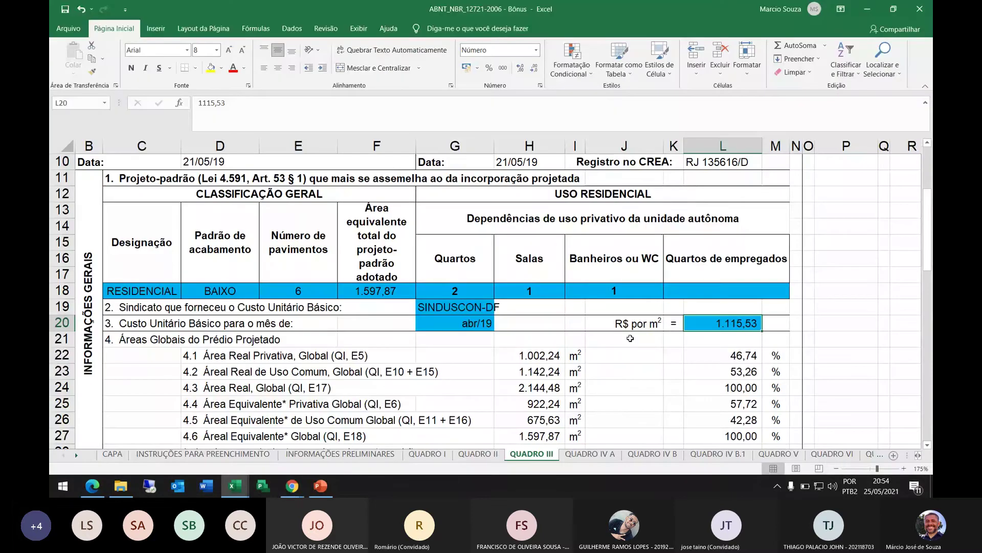
key(End)
text(1)
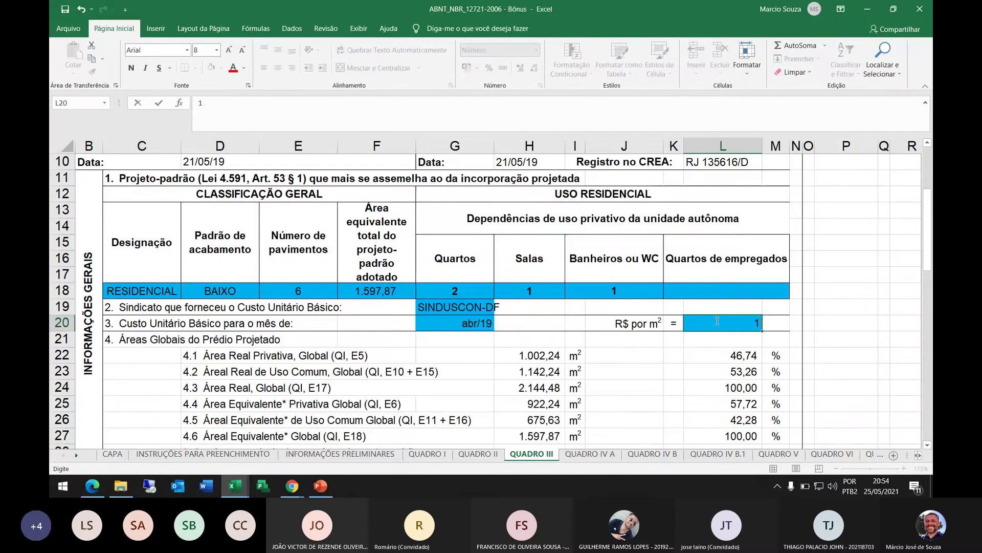
text(424,32)
Check the reference month in the CUB PDF in Chrome, then set the QUADRO III Custo Unitário Básico month in Excel (G20) to ABRIL/21.
click(473, 322)
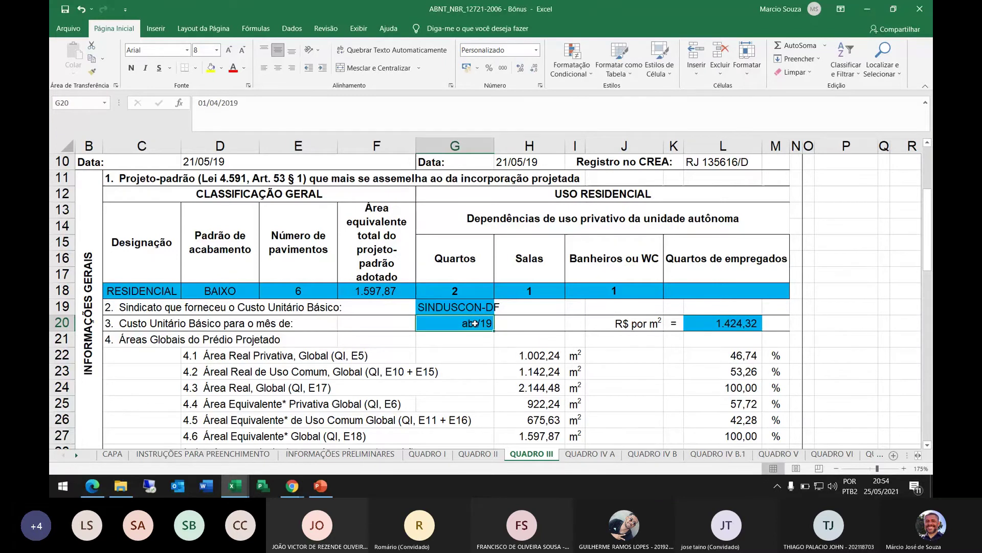
key(alt+Tab)
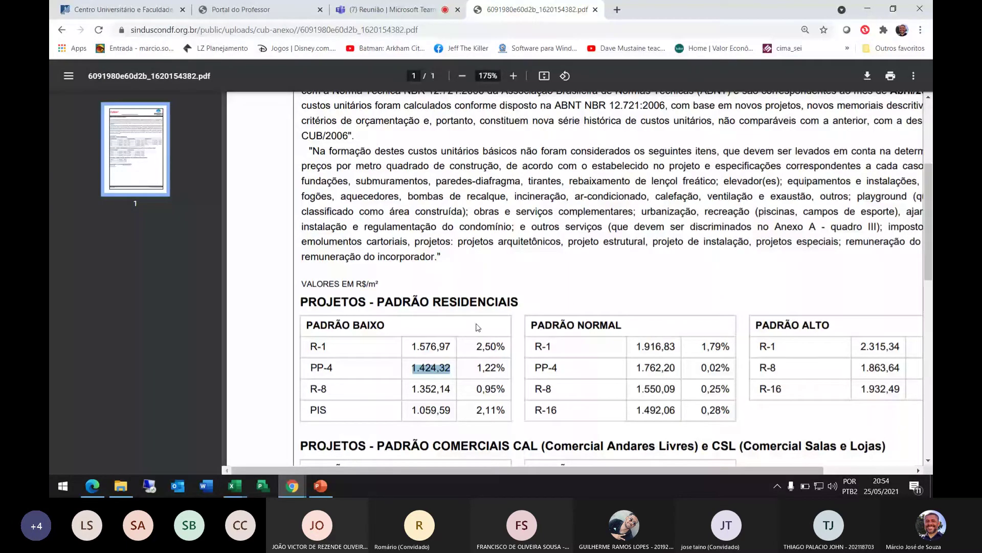
scroll(434, 291, up, 4)
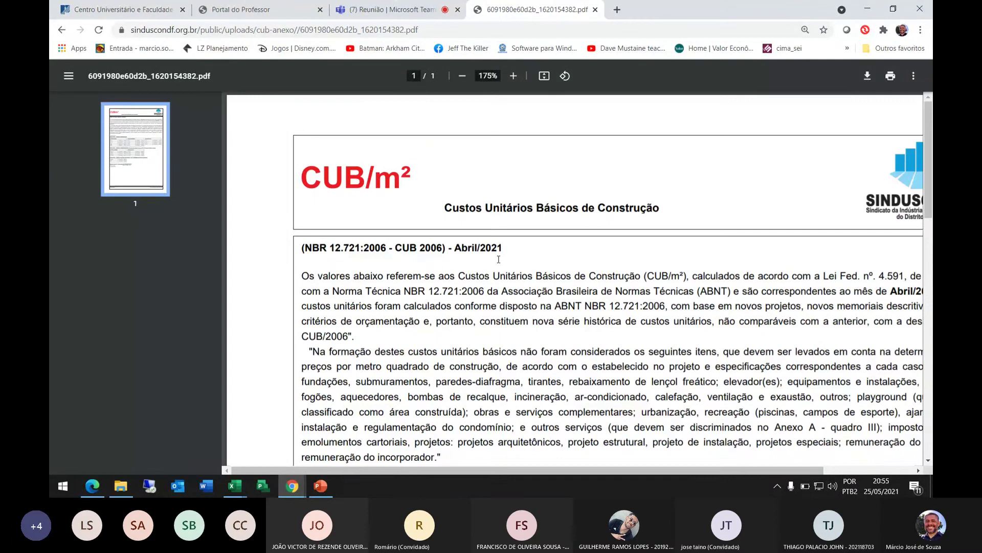
key(alt+Tab)
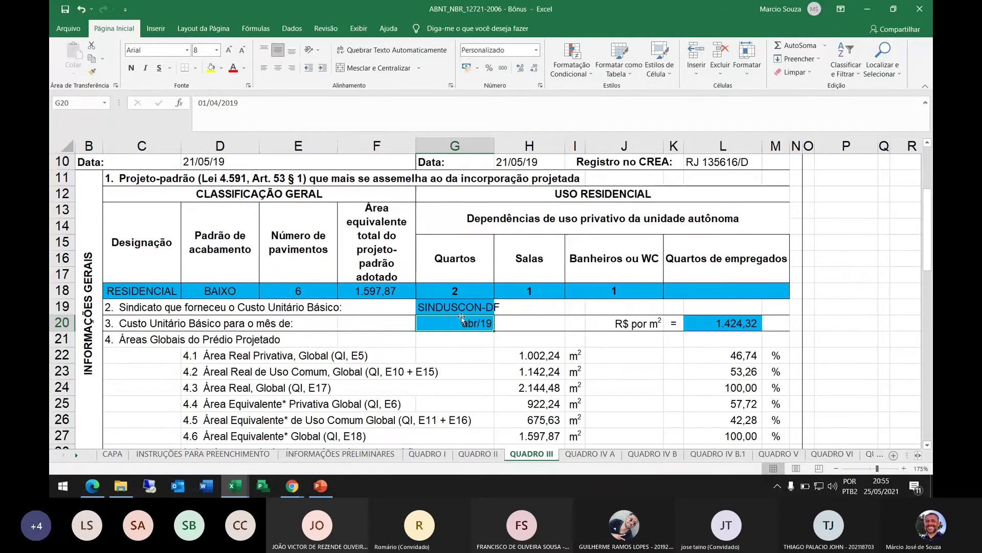
text(ABRIL)
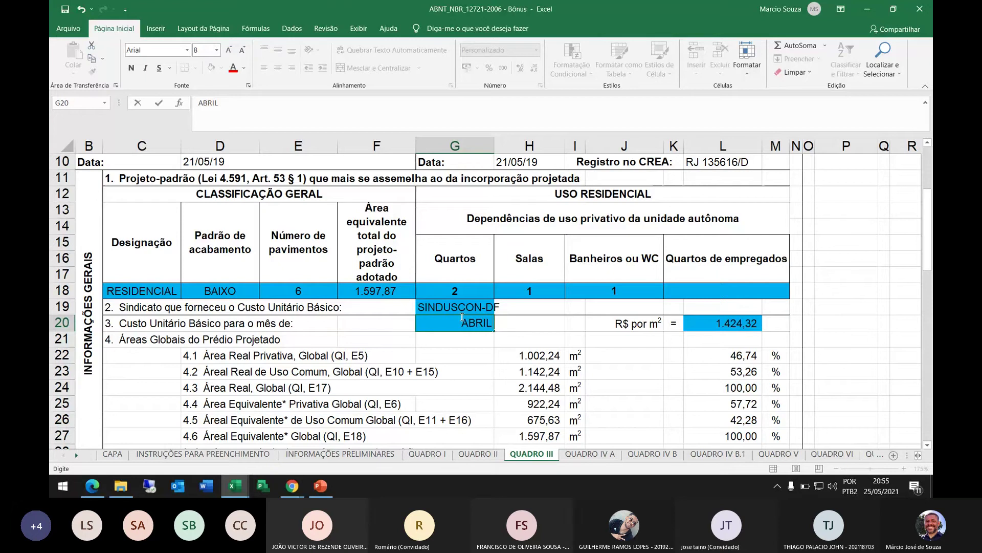
text(/21)
key(Return)
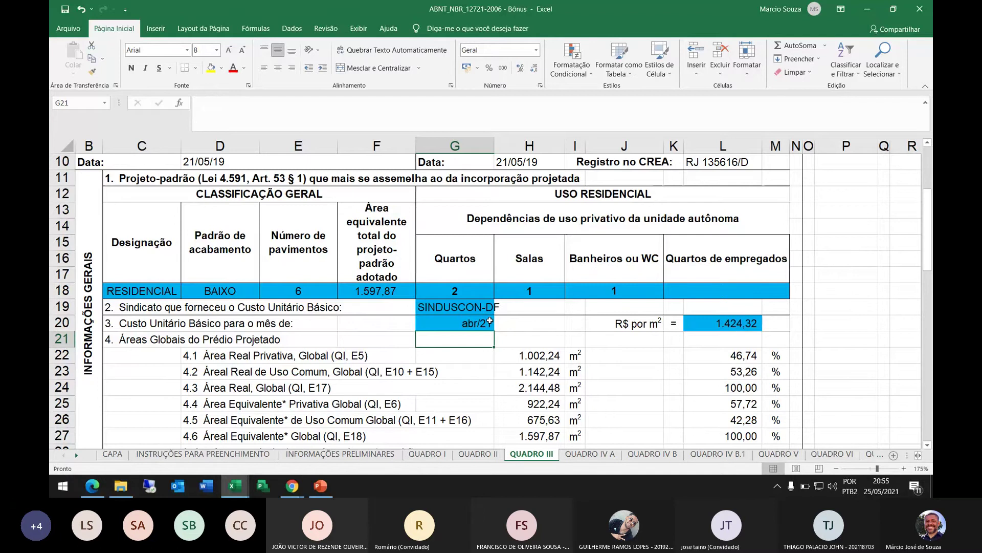
key(Up)
Review the R$ por m² cell L20 in QUADRO III and inspect the 4.1 Área Real Privativa, Global formula in H22.
click(712, 317)
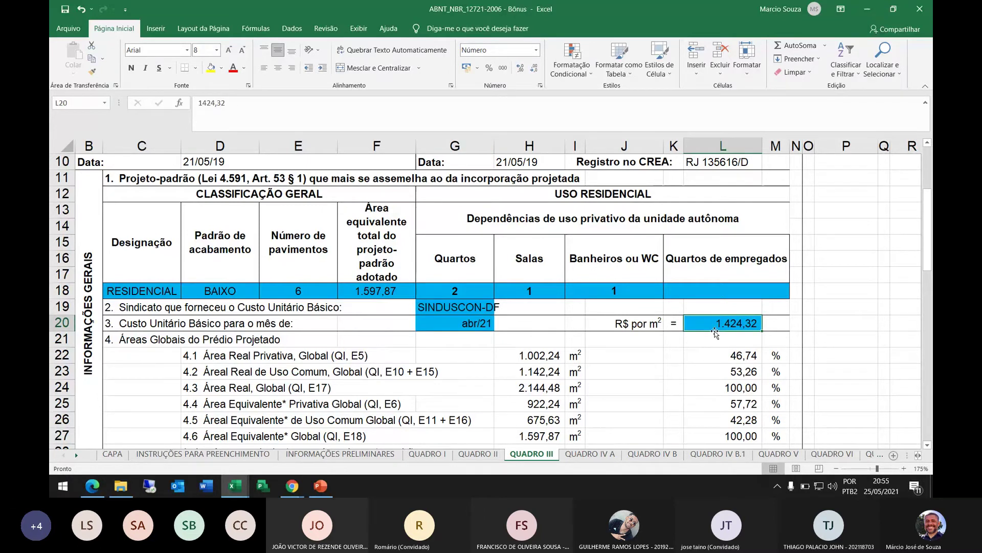
click(307, 372)
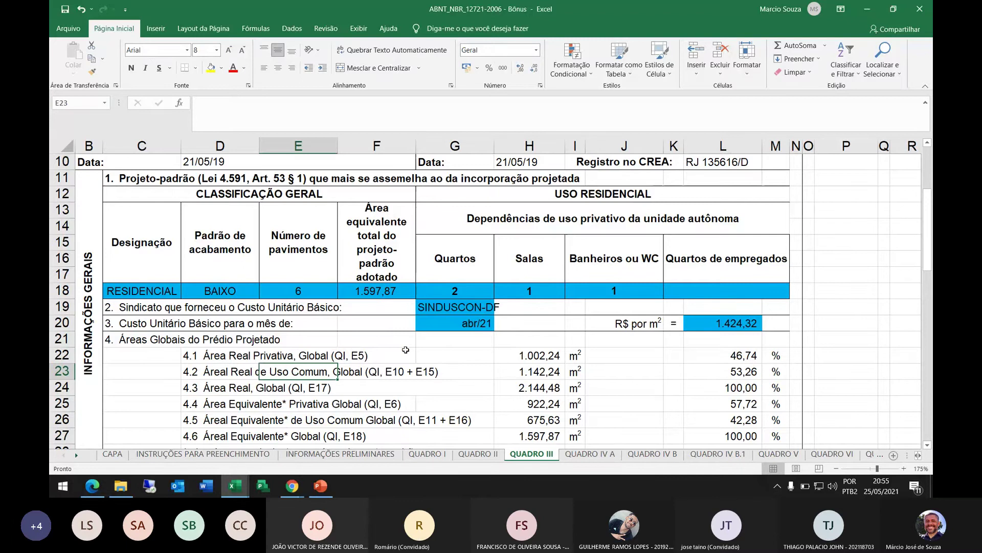
scroll(130, 336, down, 1)
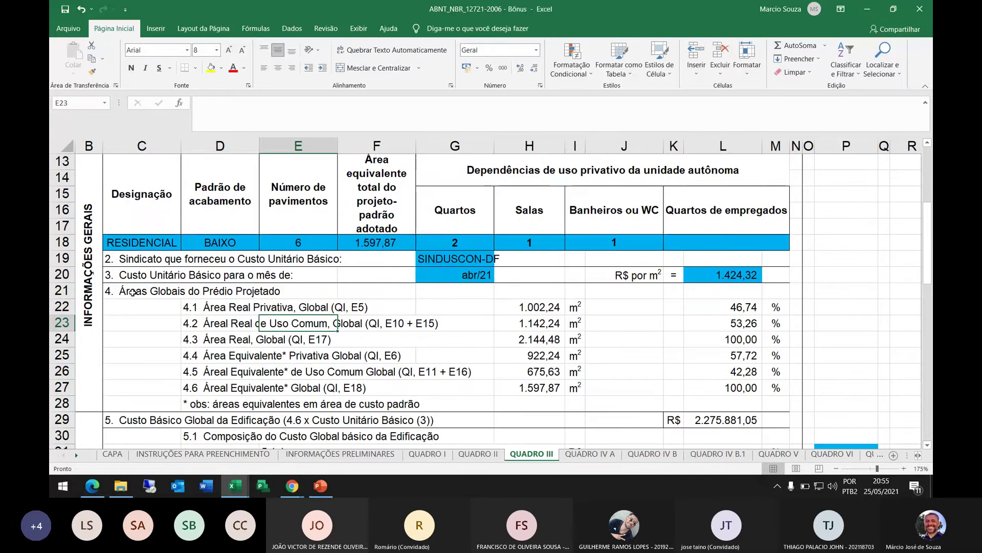
click(543, 313)
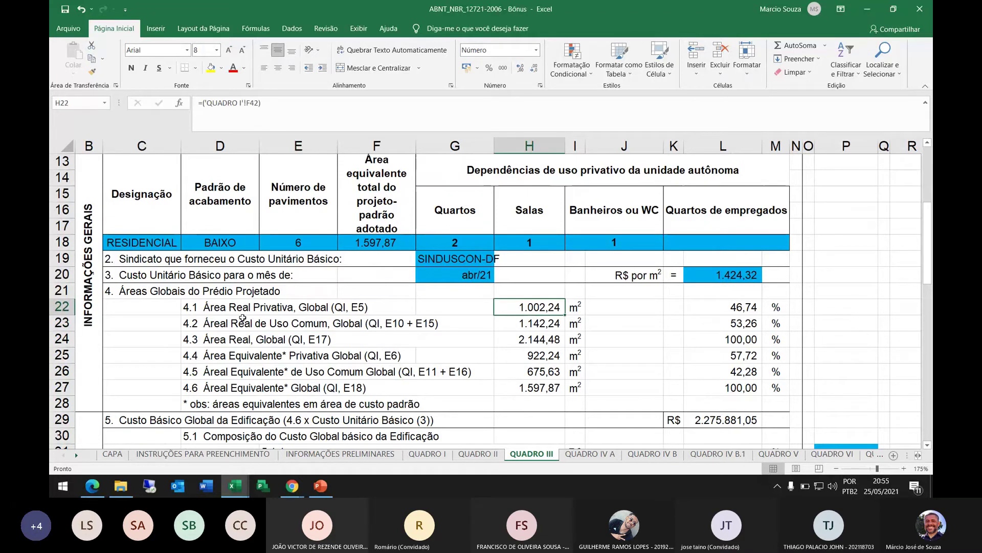
click(291, 306)
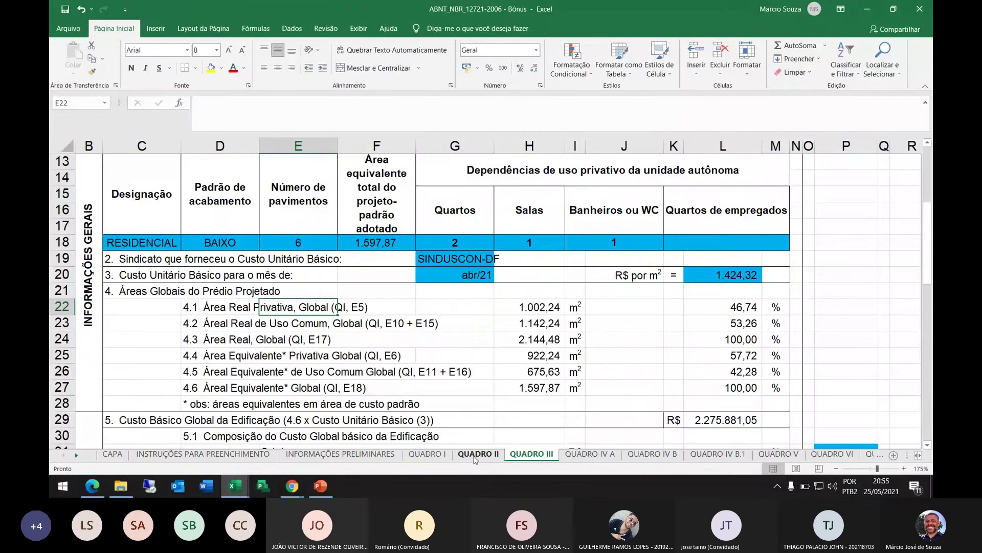
Open the QUADRO I sheet and locate the column F total in row 42 that feeds item 4.1.
click(430, 455)
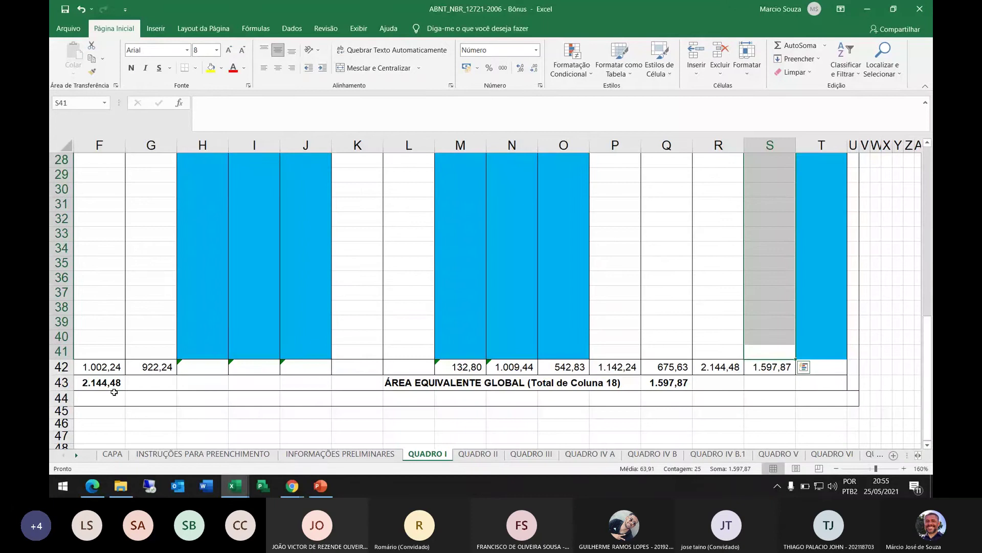
scroll(113, 392, up, 3)
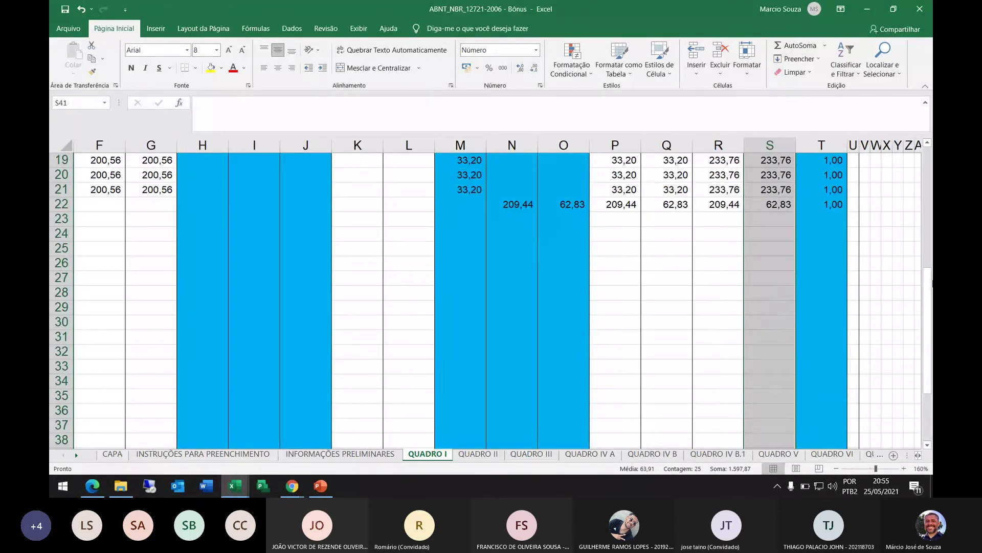
drag(932, 282, 923, 216)
scroll(92, 319, down, 5)
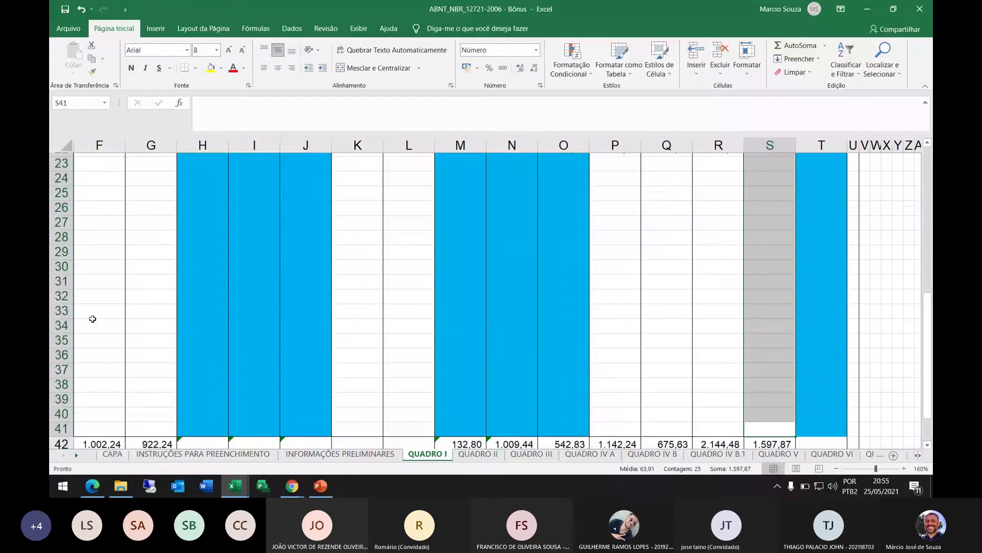
scroll(93, 319, down, 1)
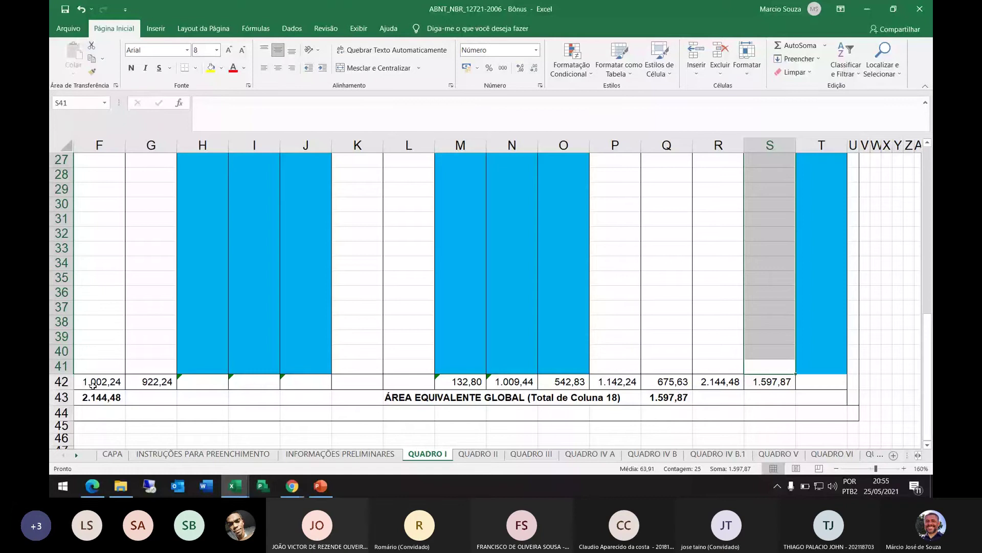
Return to QUADRO III and inspect the QUADRO I links of global area items 4.1 to 4.4 in H22 to H25.
key(ctrl+Page_Down)
key(ctrl+Page_Down)
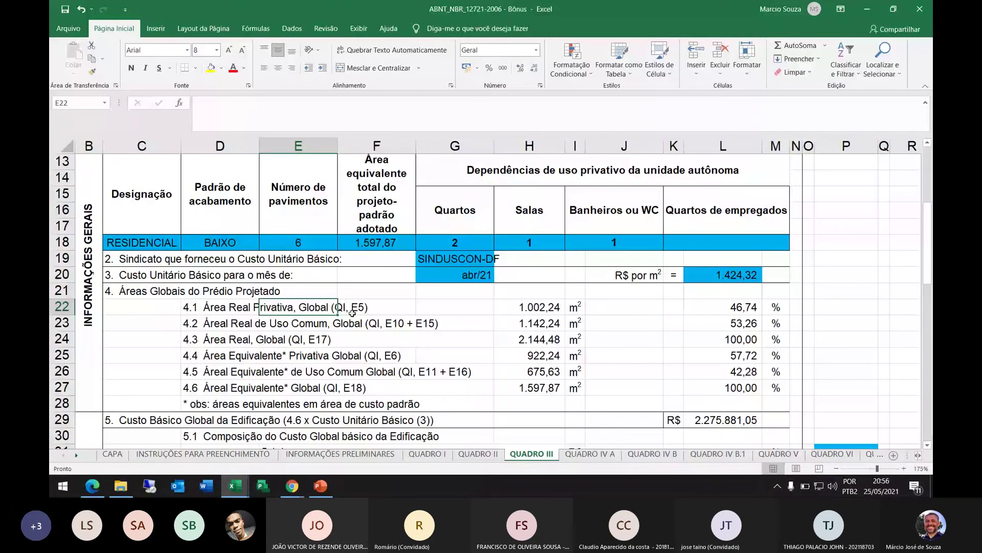
key(Right)
key(Right)
key(Right)
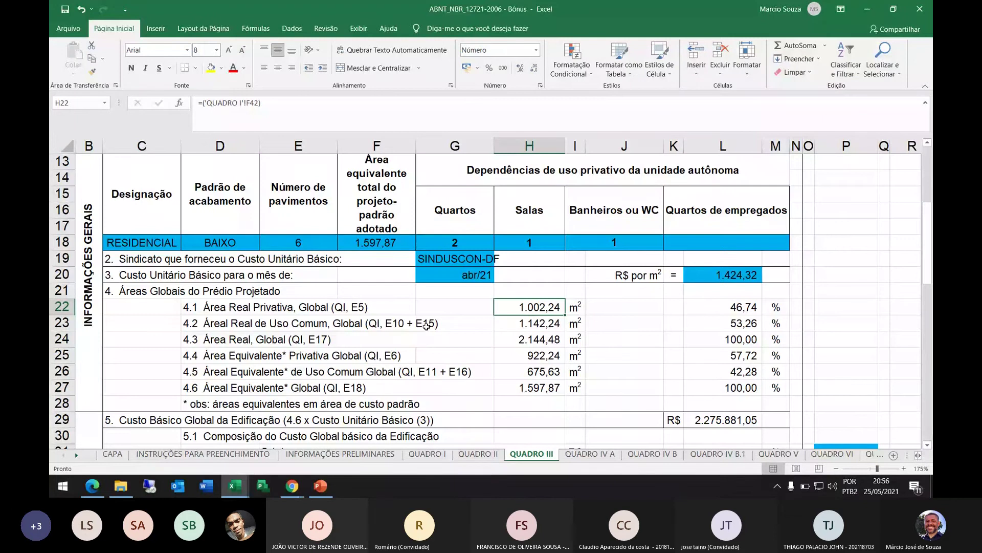
click(511, 324)
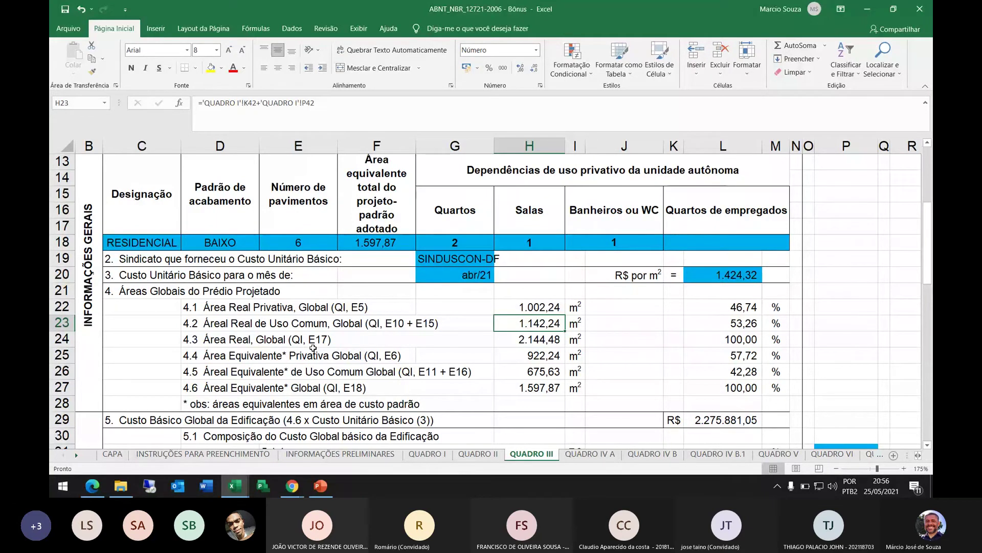
click(514, 340)
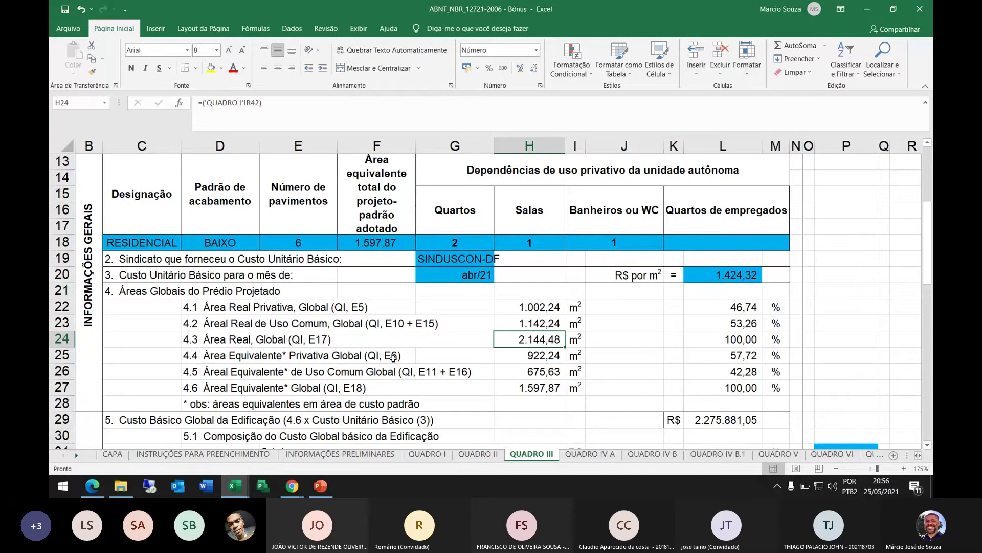
key(Down)
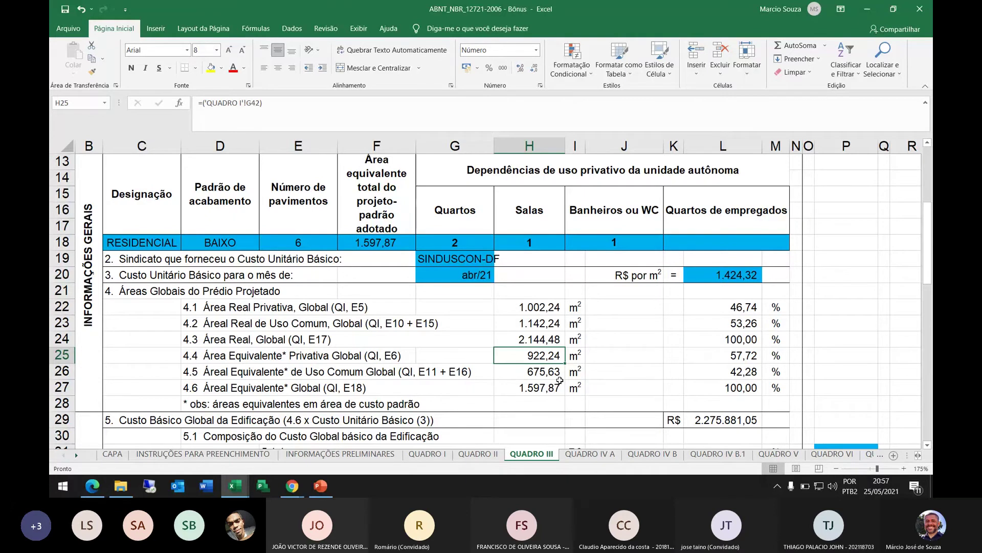
Examine item 4.6 Área Equivalente Global, its QI, E18 reference and the linked formula in H27.
click(240, 391)
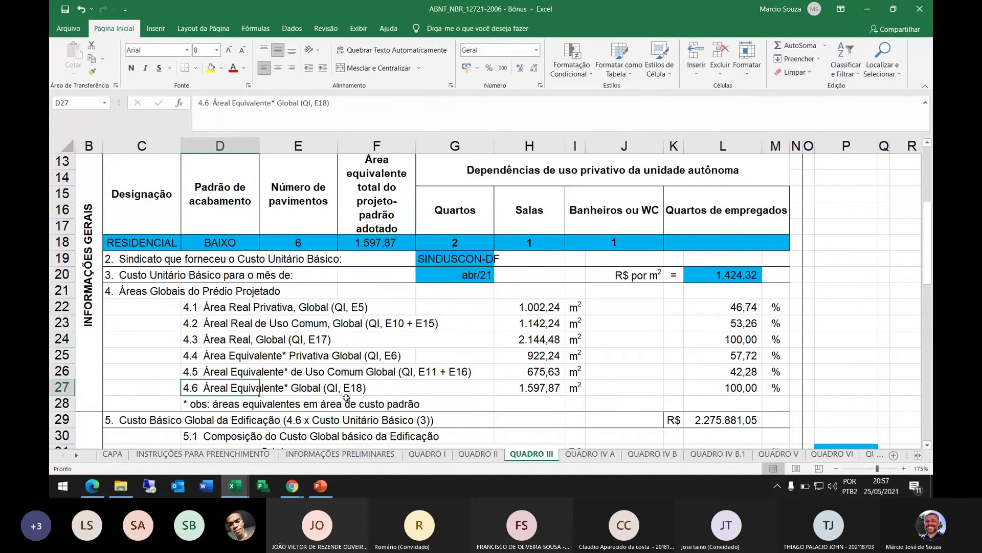
key(Right)
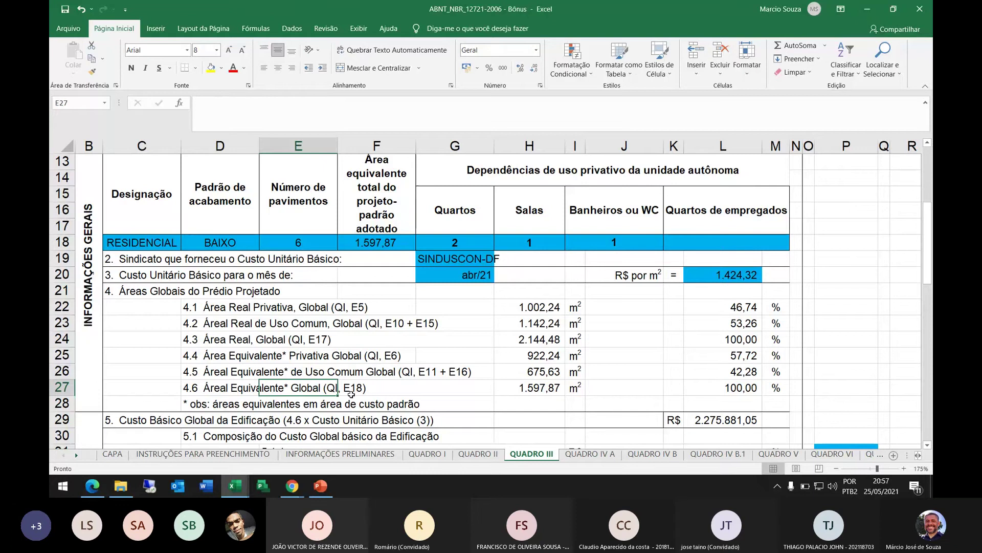
key(Right)
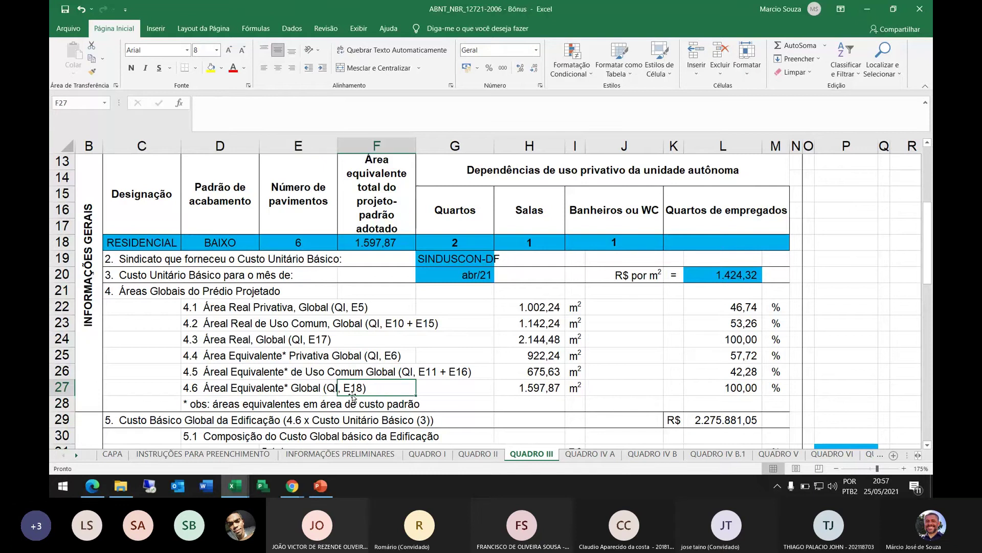
click(544, 390)
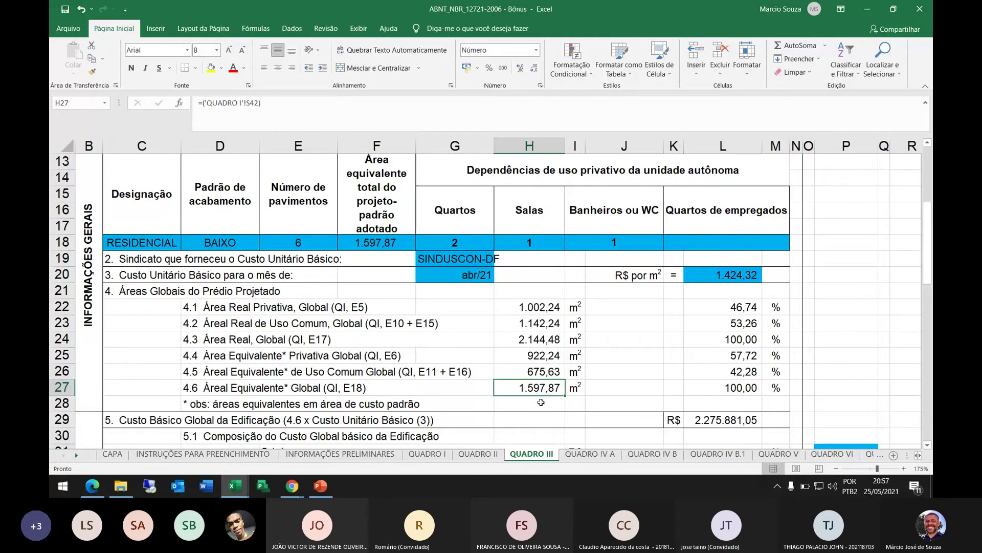
click(582, 388)
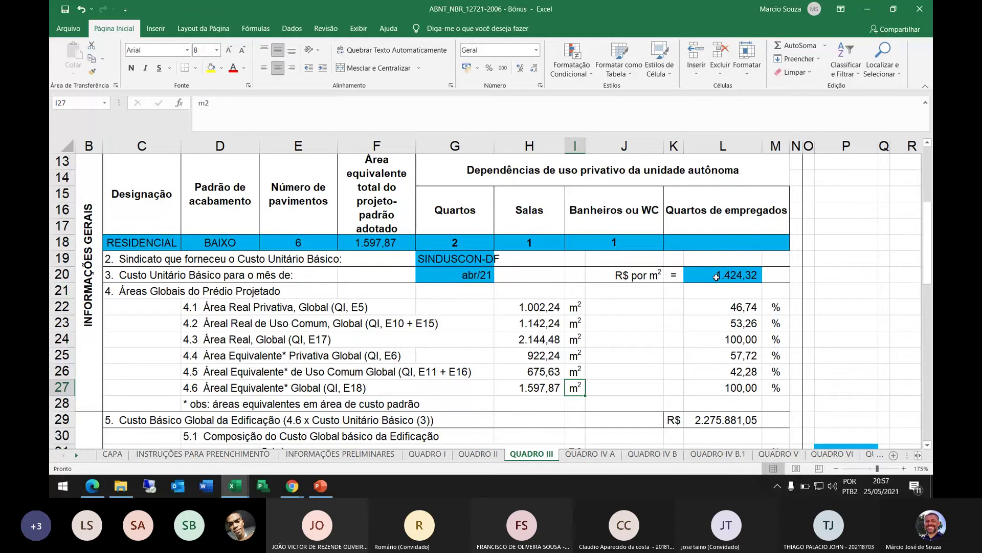
Trace the Custo Básico Global da Edificação formula in L29 to the unit cost in L20 and the equivalent area in H27.
click(203, 387)
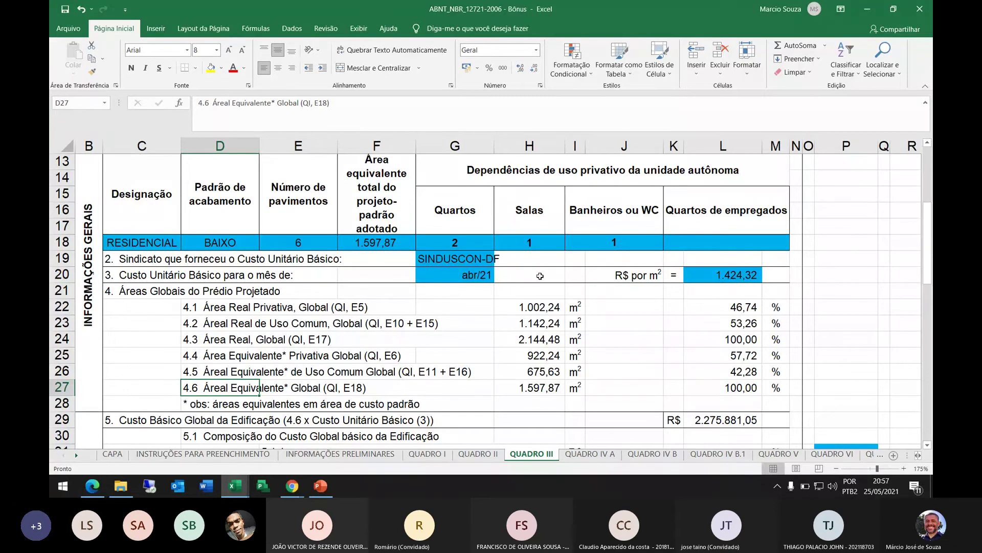
click(733, 269)
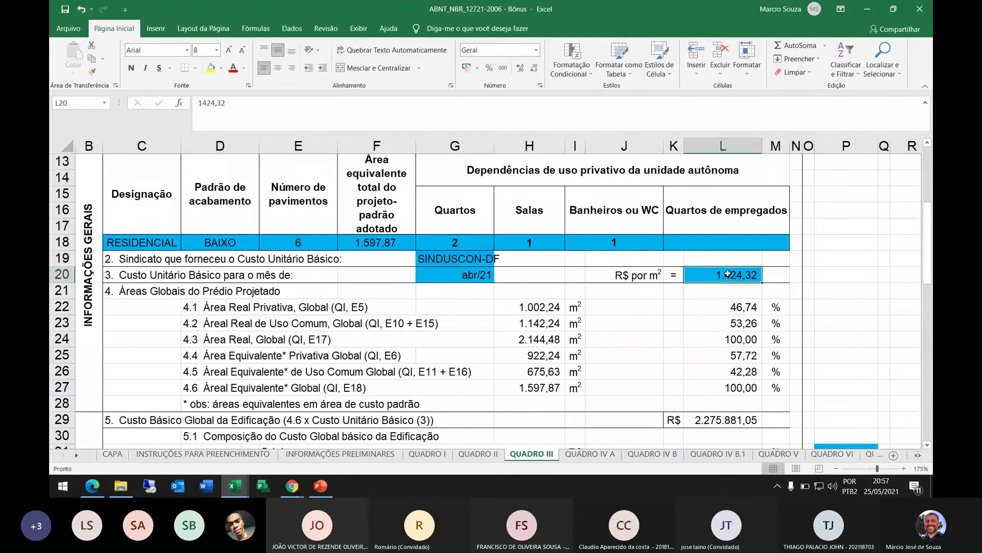
click(538, 389)
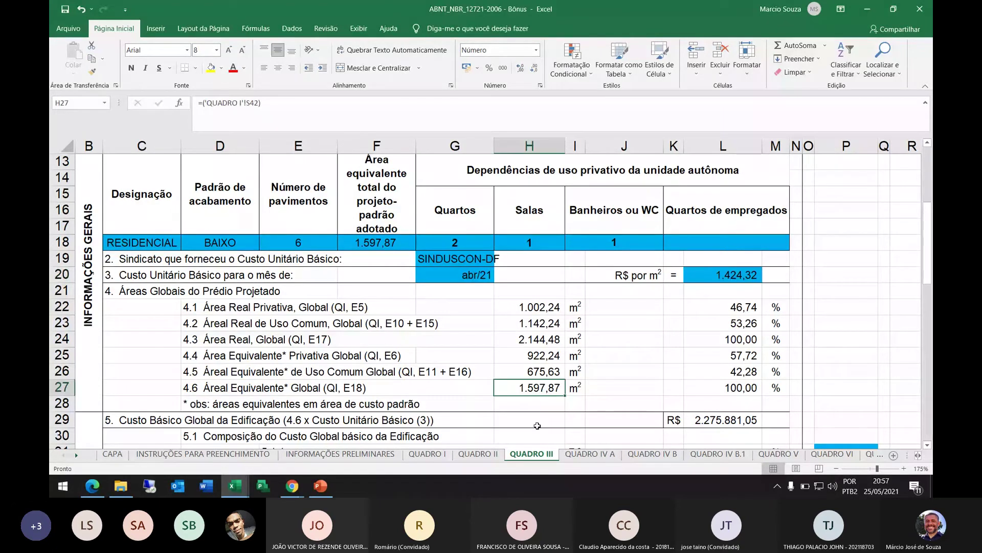
click(708, 421)
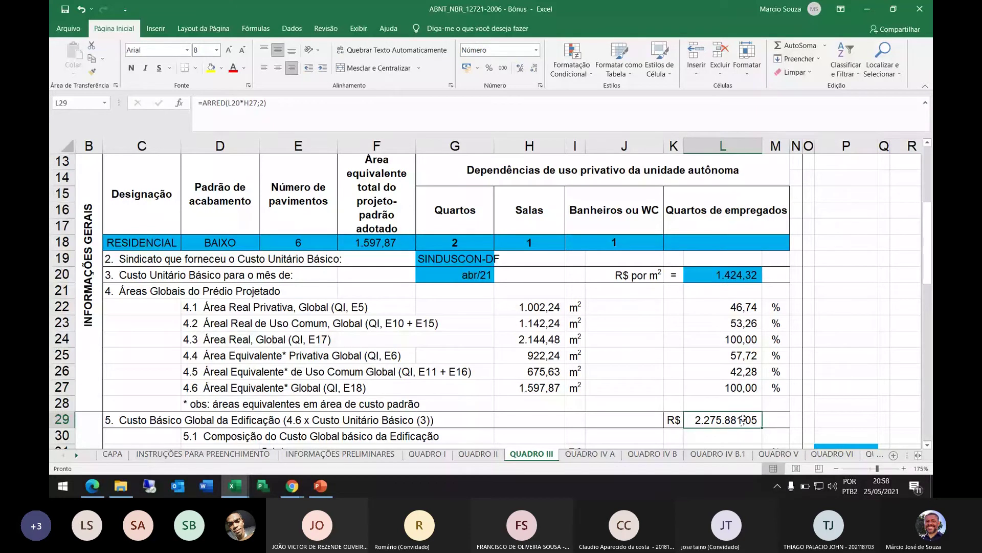
Review item 5 in row 29, its 5.1 cost composition, and item 6 Parcelas Adicionais não Consideradas no Projeto-padrão in QUADRO III.
click(56, 419)
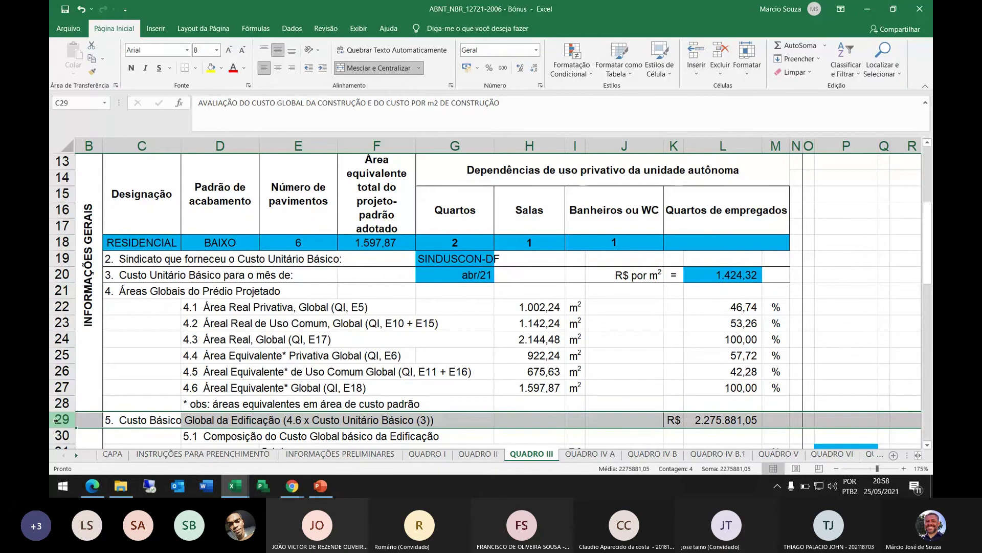
key(Down)
key(Down)
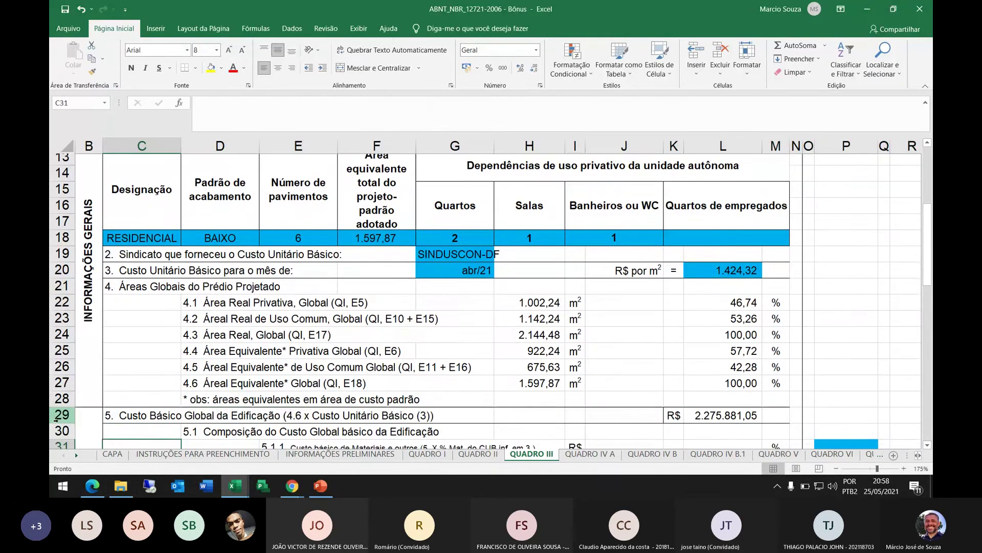
key(alt)
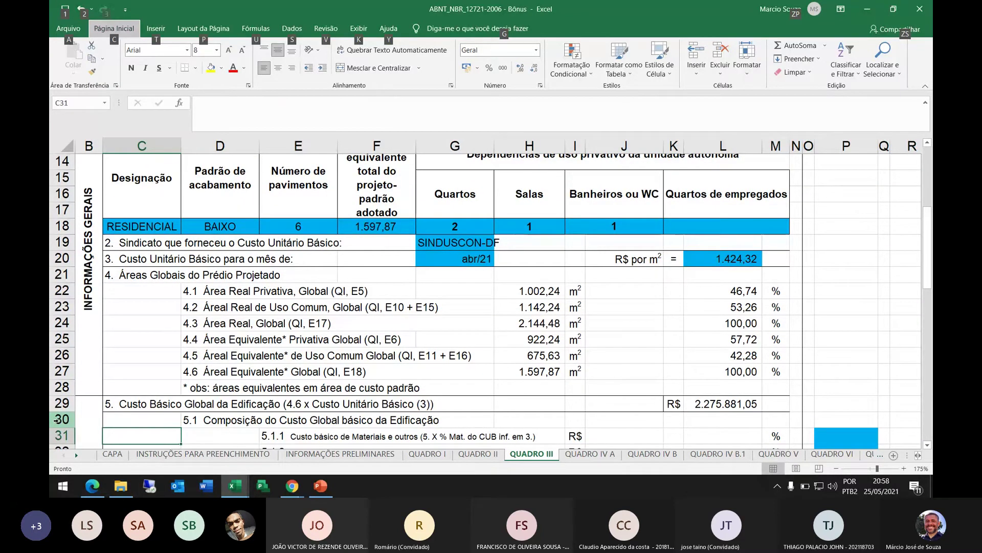
key(shift+Tab)
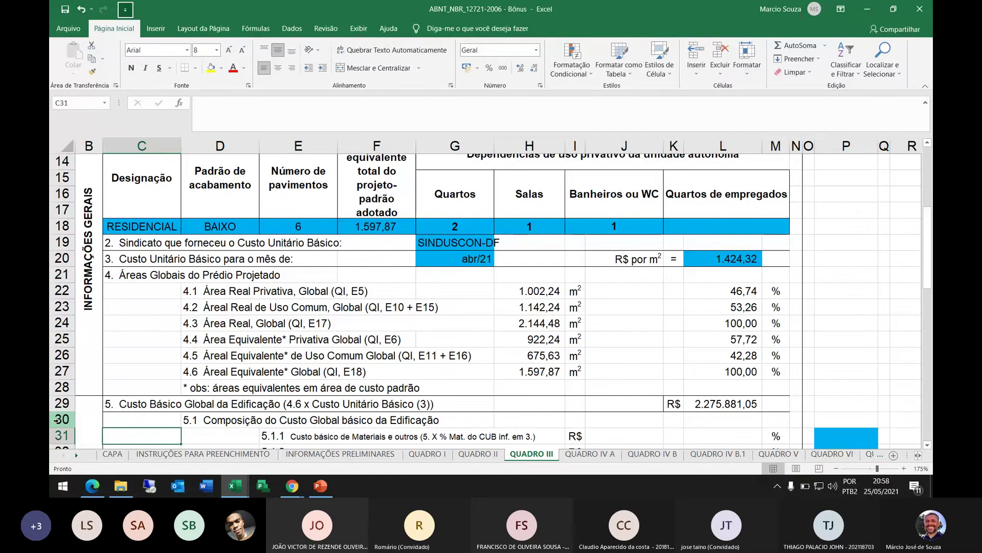
click(347, 417)
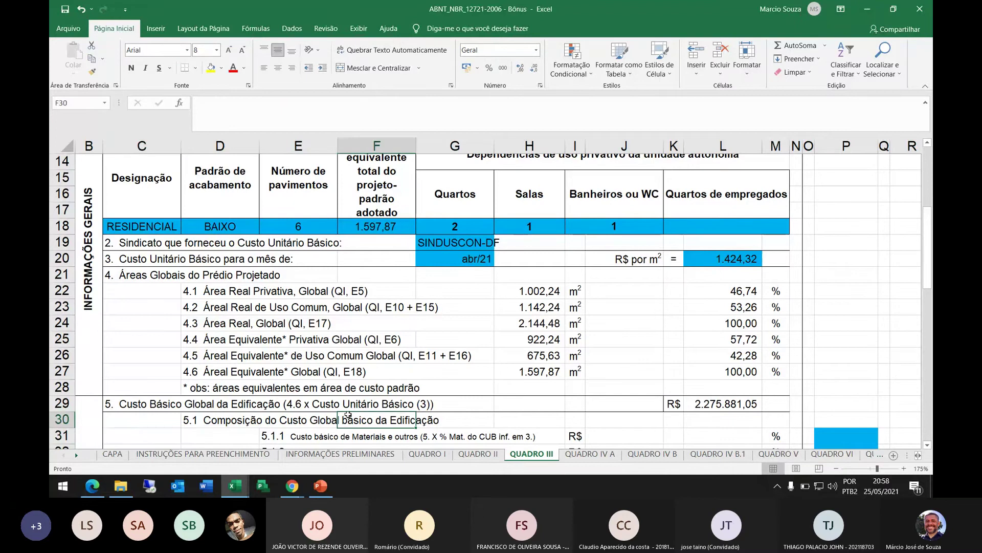
scroll(350, 412, down, 2)
scroll(337, 396, down, 1)
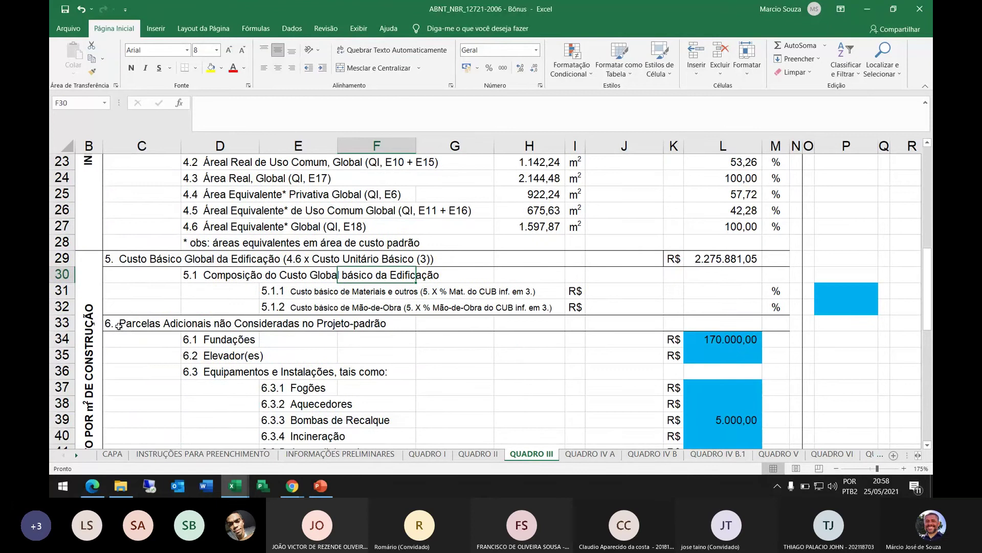
click(145, 322)
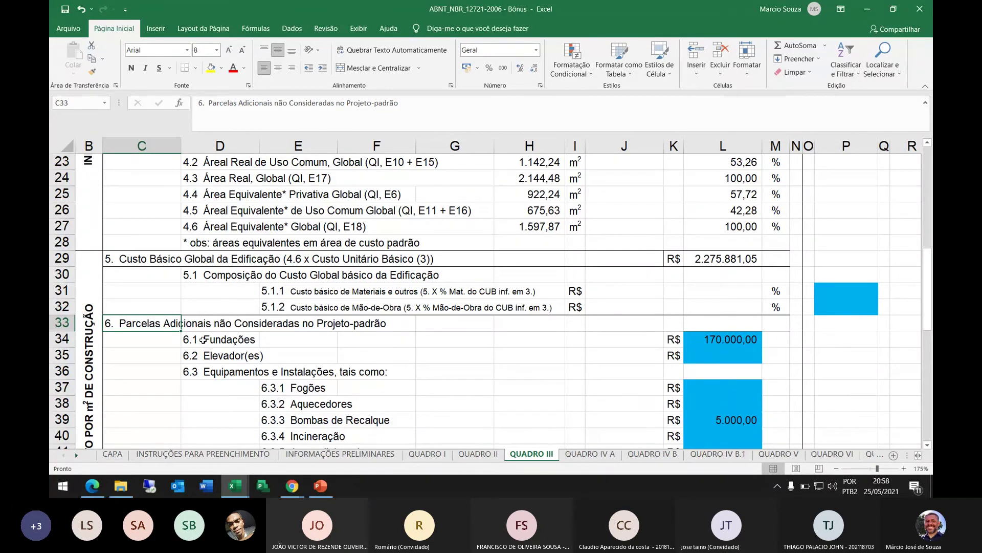
Switch to the CUB PDF in Chrome and read the enlarged paragraph listing the items not considered in the basic unit costs.
key(alt+Tab)
scroll(429, 301, down, 2)
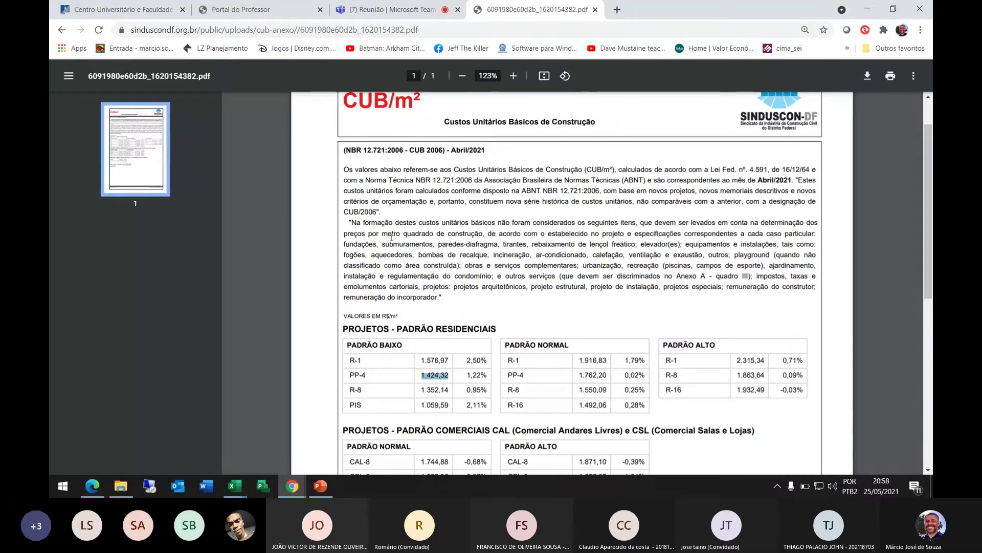
drag(349, 223, 364, 256)
click(413, 232)
ctrl+scroll(517, 256, up, 3)
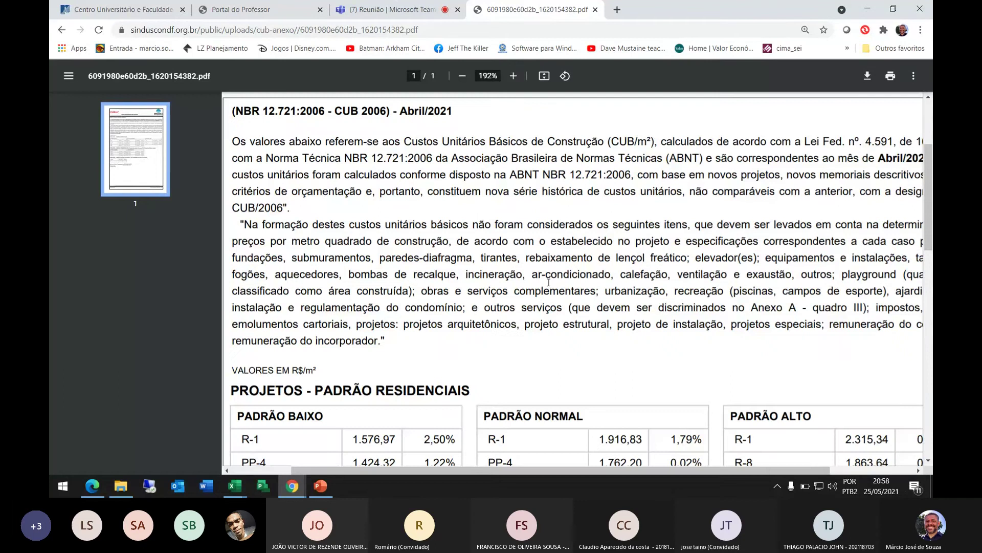
click(922, 470)
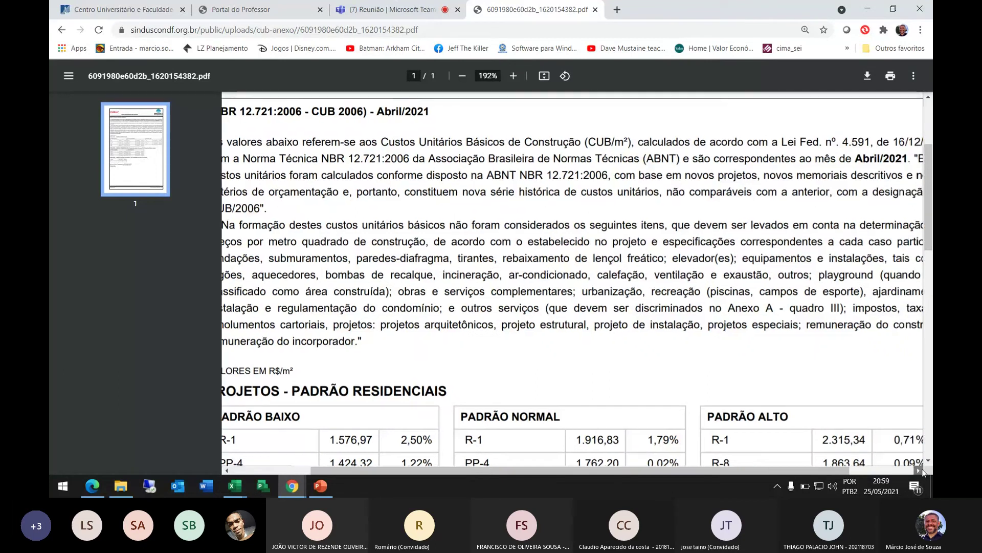
click(922, 471)
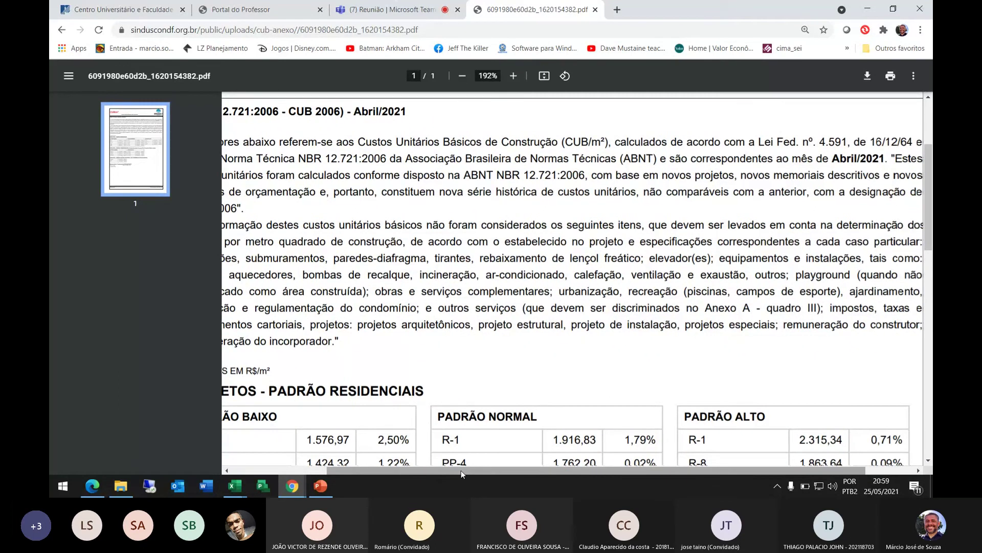
ctrl+scroll(390, 322, down, 2)
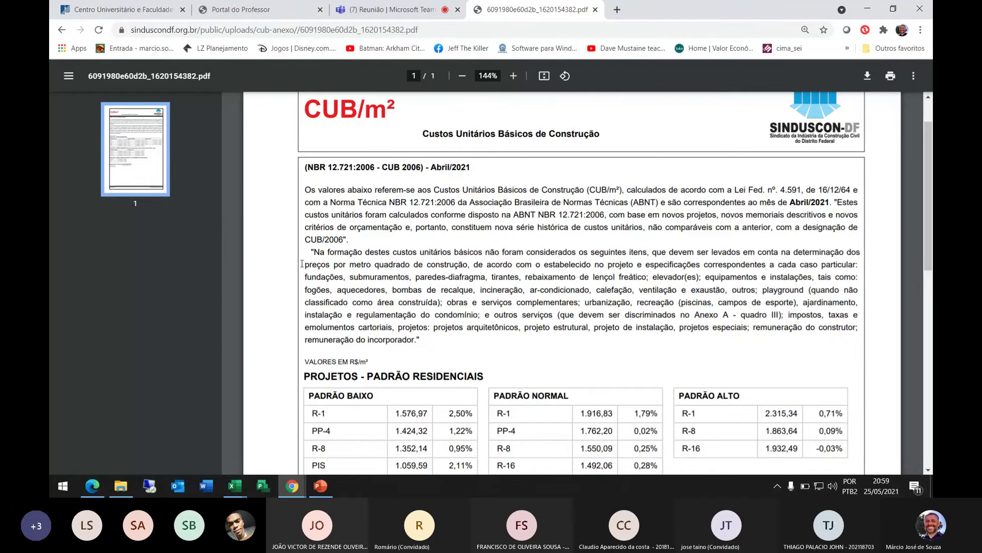
Highlight the excluded items in the CUB paragraph one after another, from fundações and submuramentos to equipamentos e instalações.
drag(302, 277, 333, 275)
click(351, 278)
drag(351, 278, 406, 277)
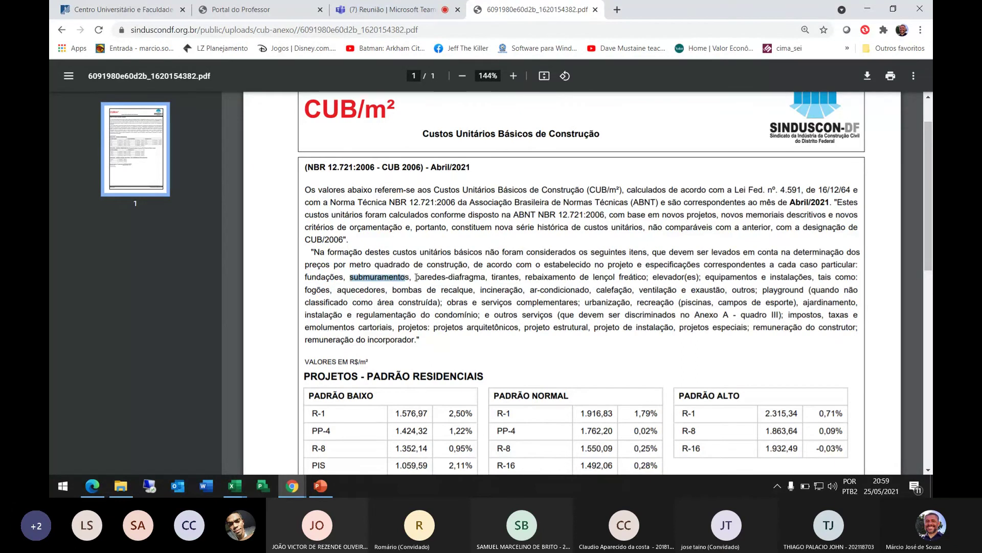
drag(415, 277, 647, 277)
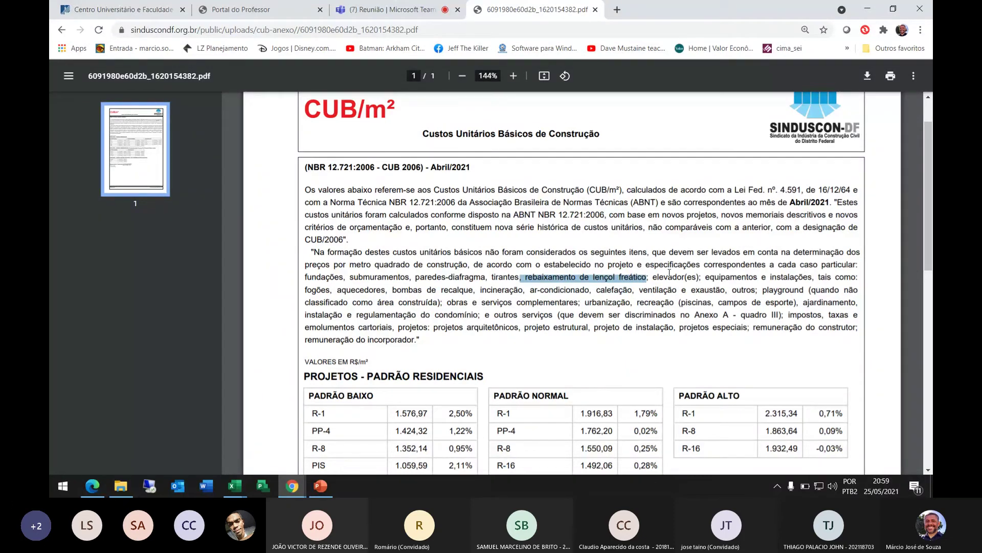
drag(653, 277, 803, 277)
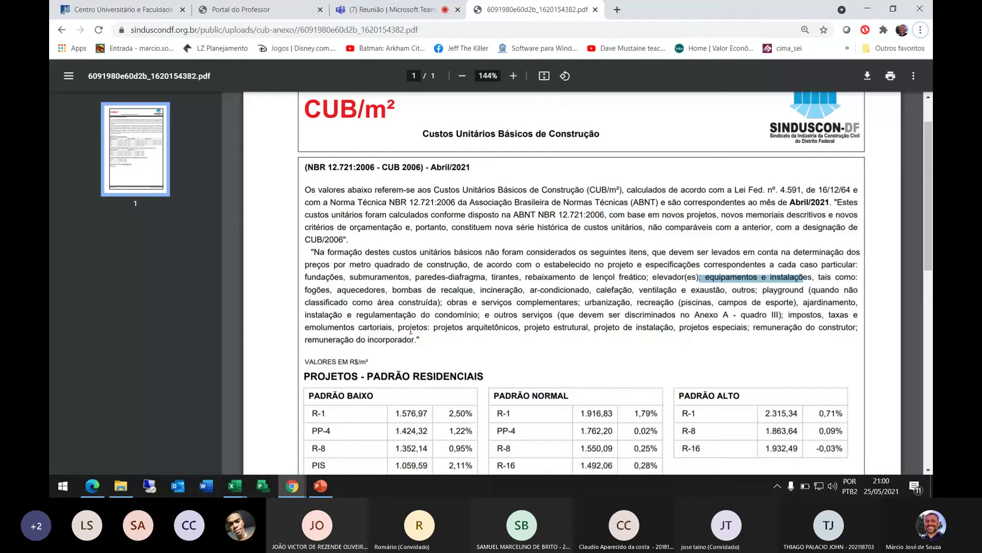
Switch back to the NBR 12721 workbook in Excel and examine items 6.1 Fundações and 6.2 Elevador(es) with their cost cells L34 and L35.
key(alt+Tab)
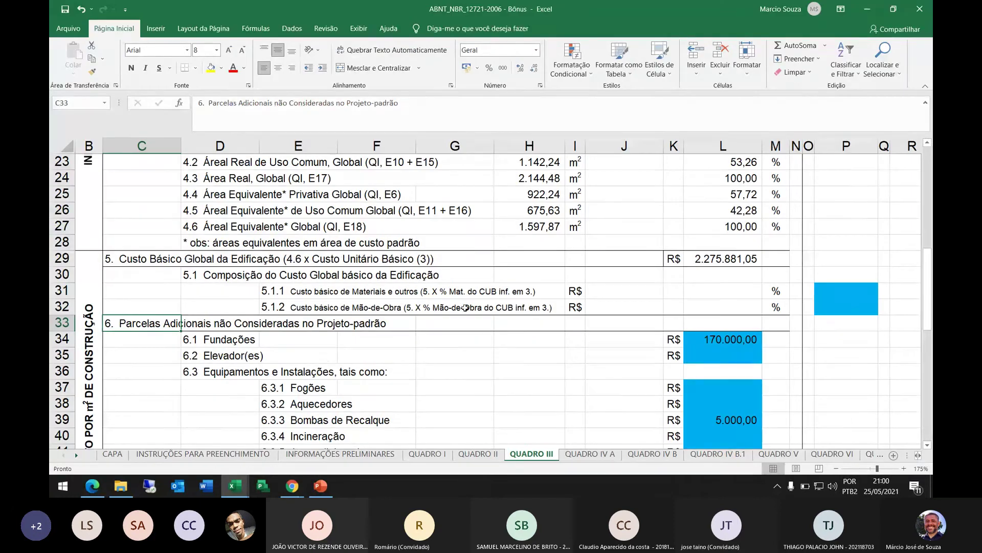
click(329, 358)
key(Up)
key(Left)
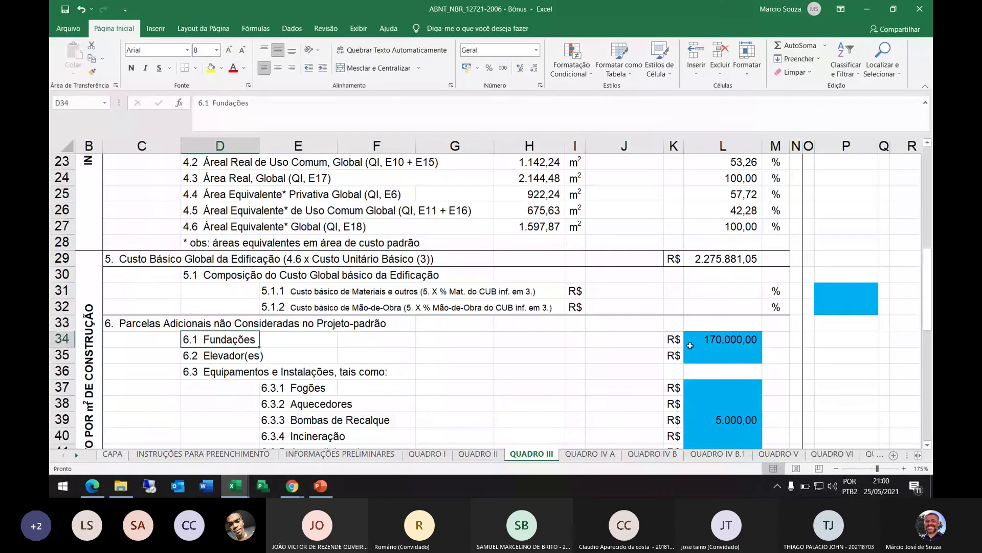
click(731, 340)
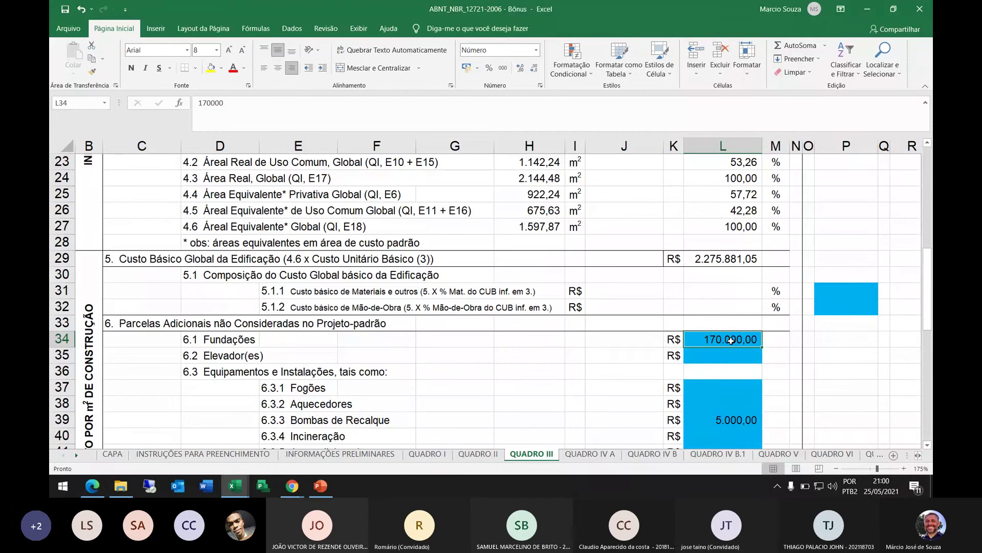
key(Return)
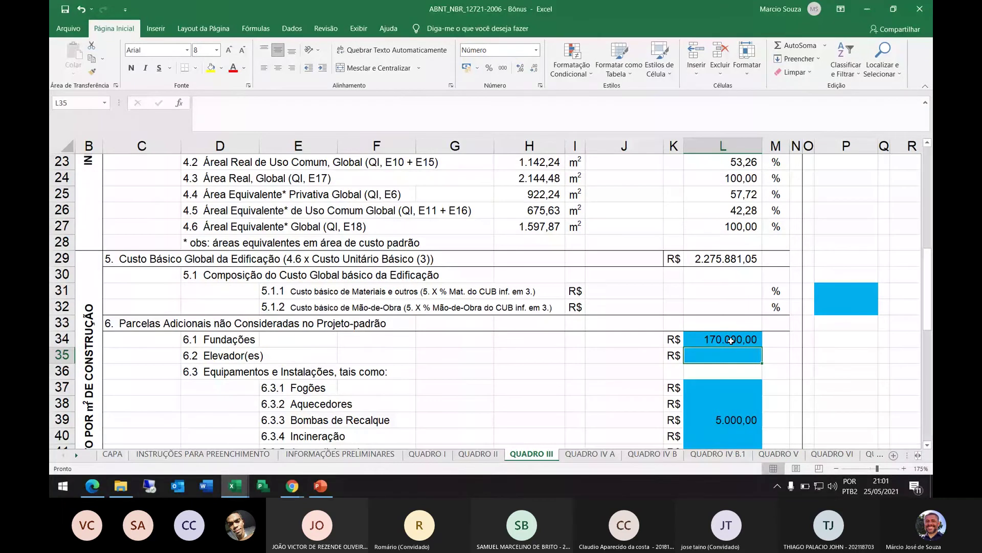
Review the cost cells of item 6.3 Equipamentos e Instalações, from 6.3.1 Fogões through 6.3.8 Outros (Discriminar).
key(Down)
key(Down)
key(Down)
key(Down)
key(Down)
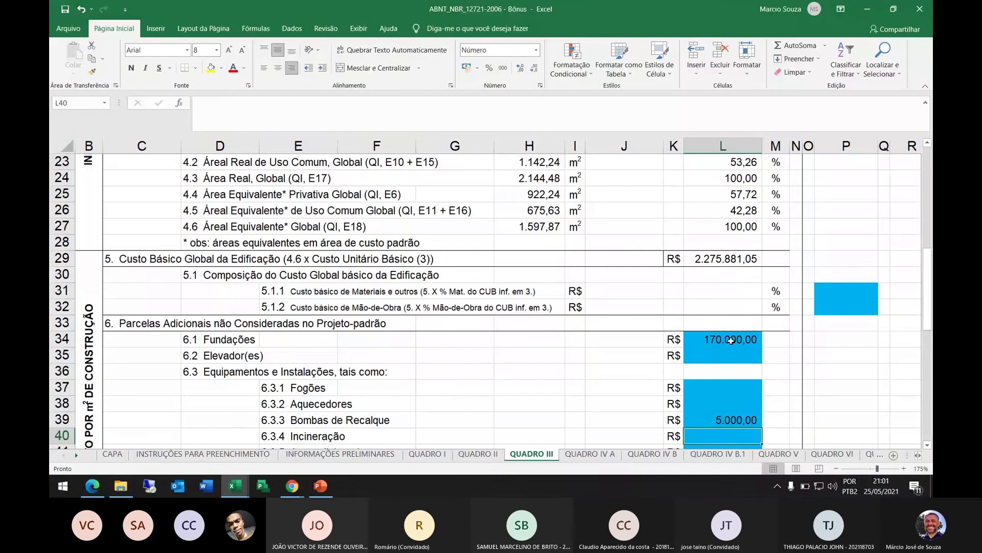
key(Down)
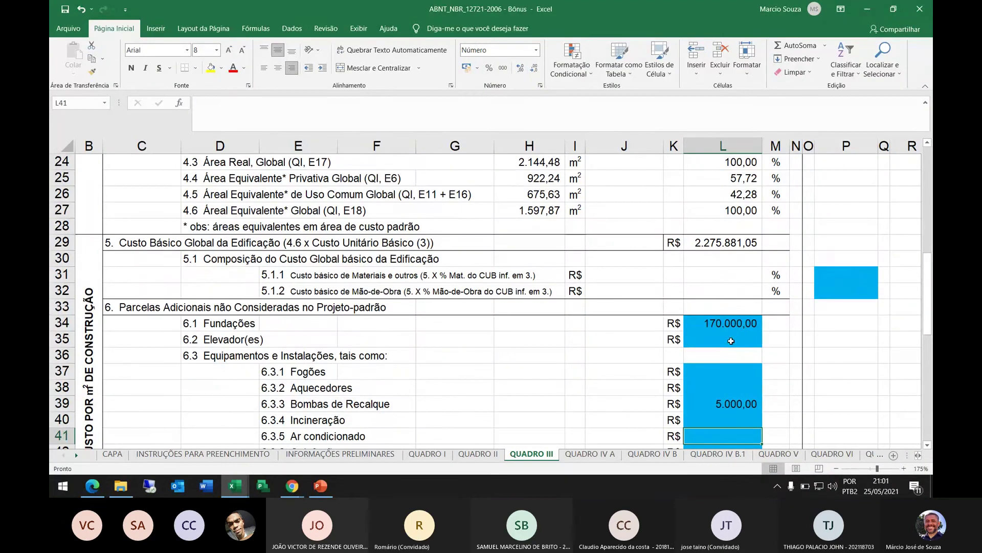
key(Down)
key(Down)
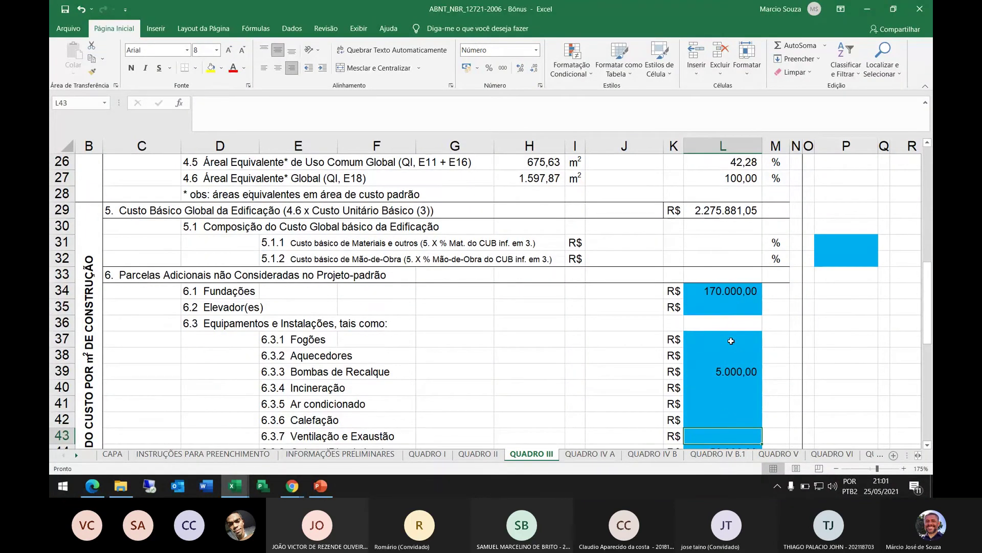
key(Down)
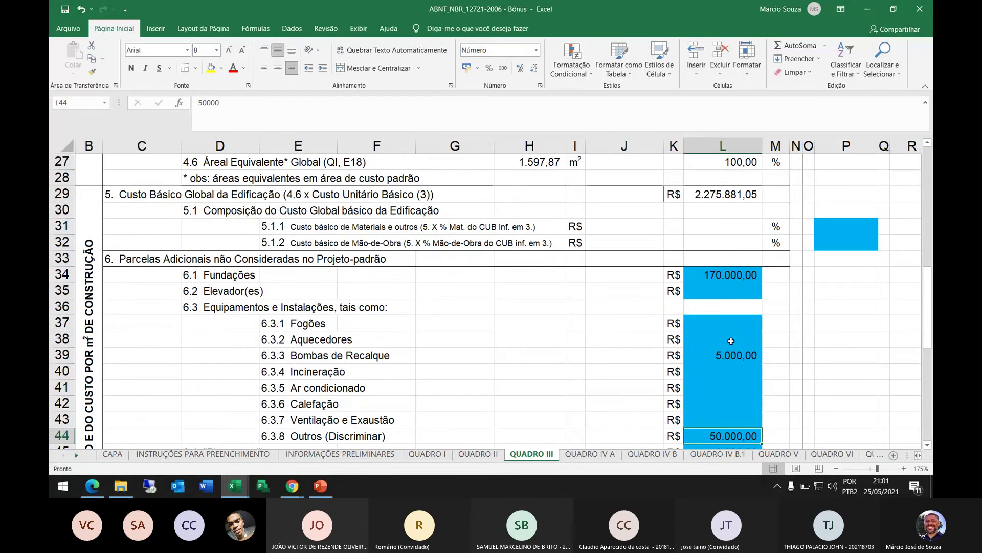
key(Left)
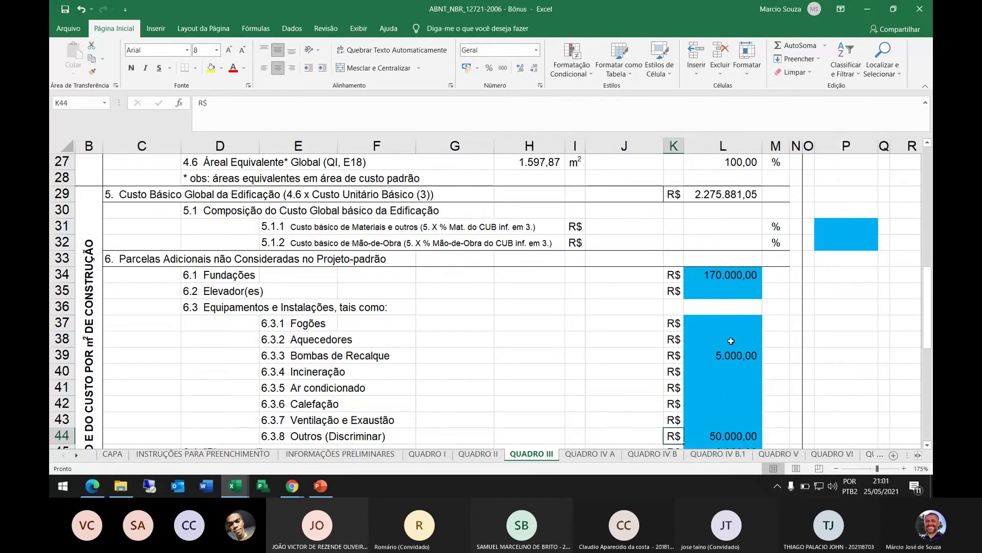
Check the cost entered in L45 for item 6.4 "Playground".
key(Down)
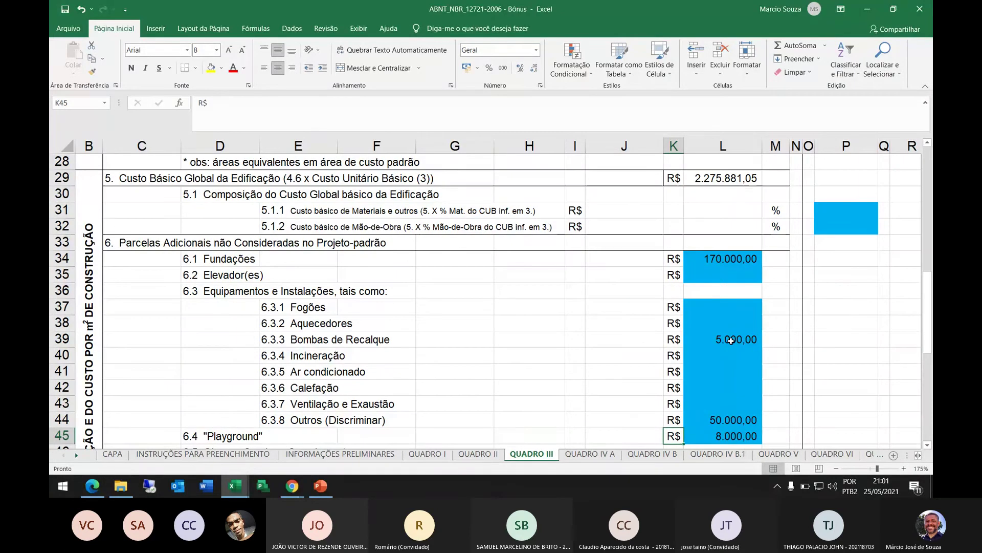
key(Down)
key(alt)
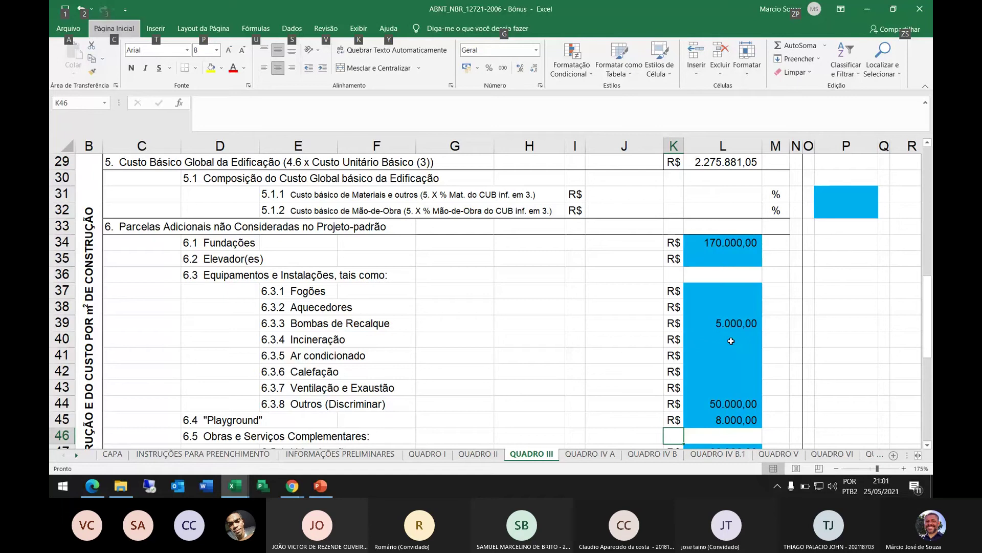
key(t)
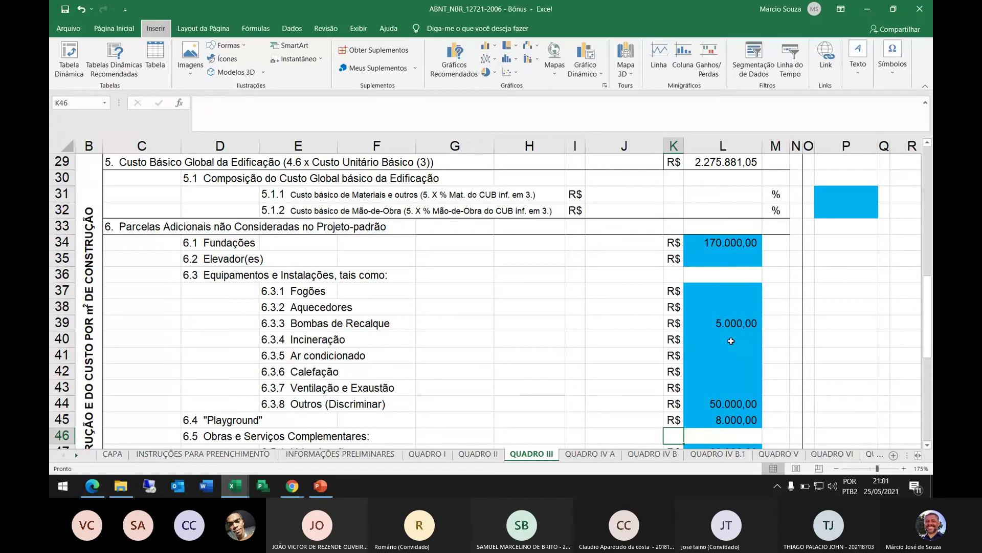
click(740, 420)
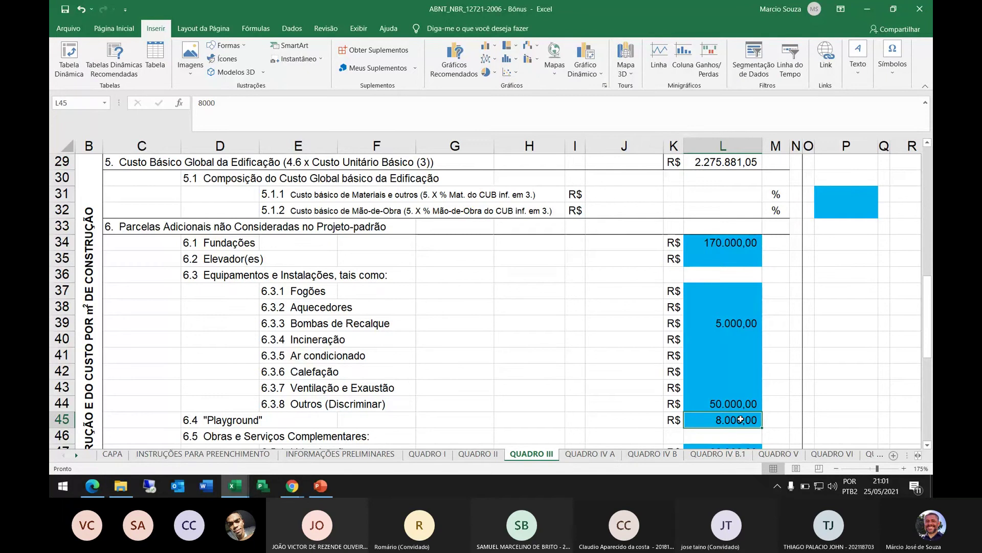
Review the costs of item 6.5 Obras e Serviços Complementares and item 6.6, ending at the 1º Subtotal formula in L53.
key(Down)
key(Down)
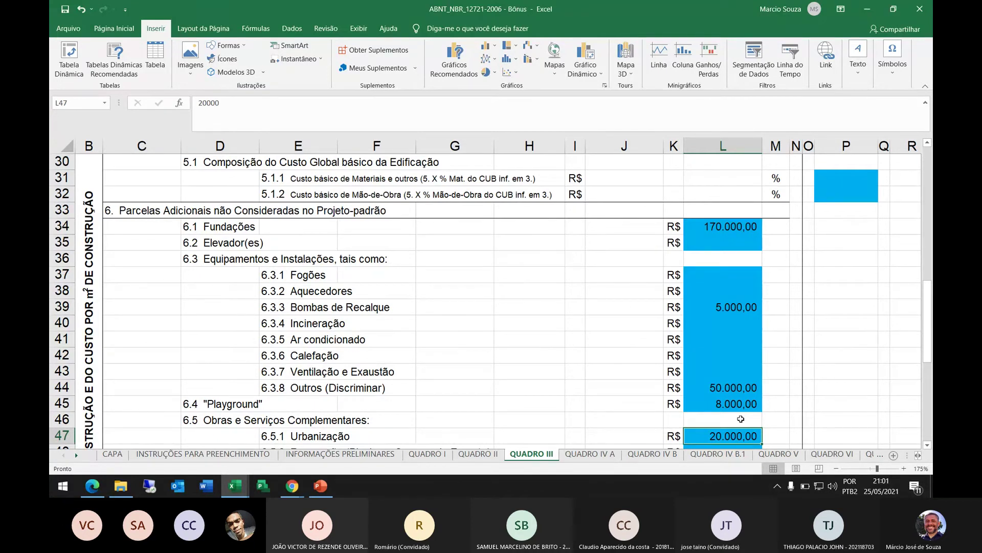
key(Down)
key(Down)
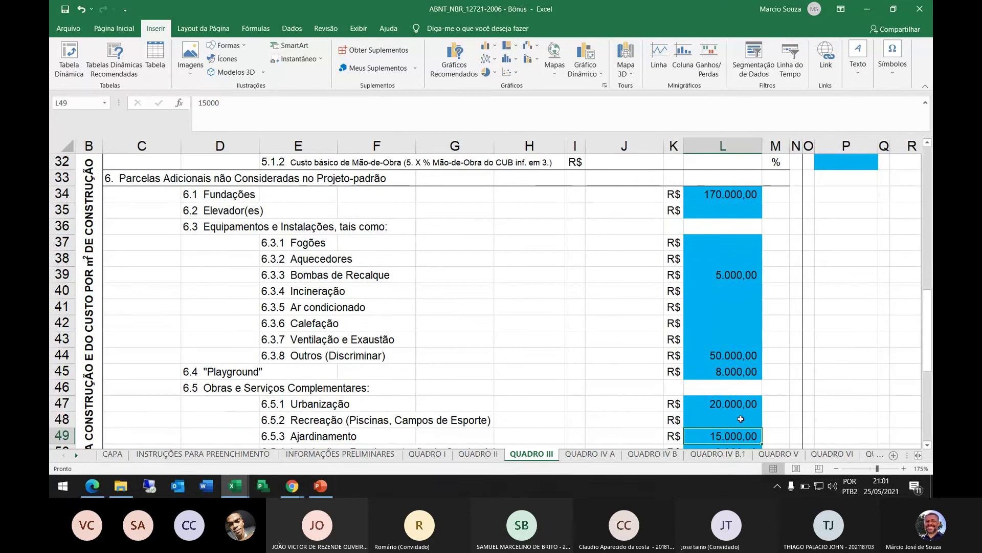
key(Down)
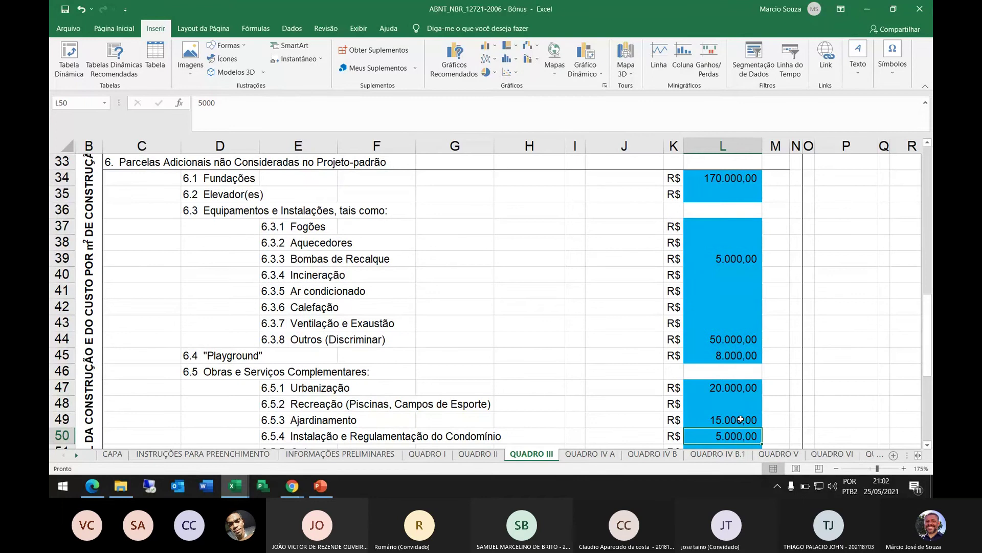
key(Down)
key(Down)
key(Down)
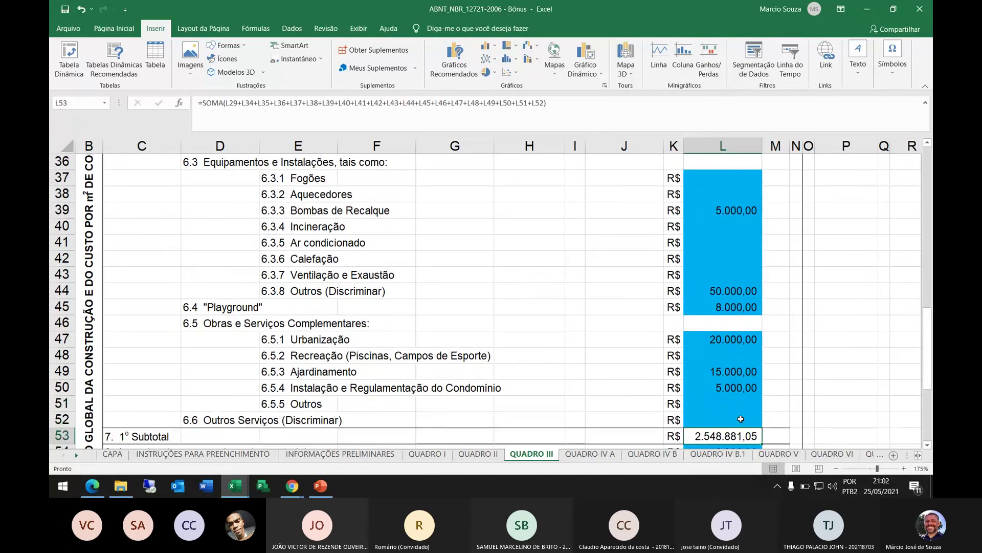
Review item 8 Impostos, taxas e emolumentos cartoriais and the item 9 Projetos costs from 9.1 to 9.4.
key(Down)
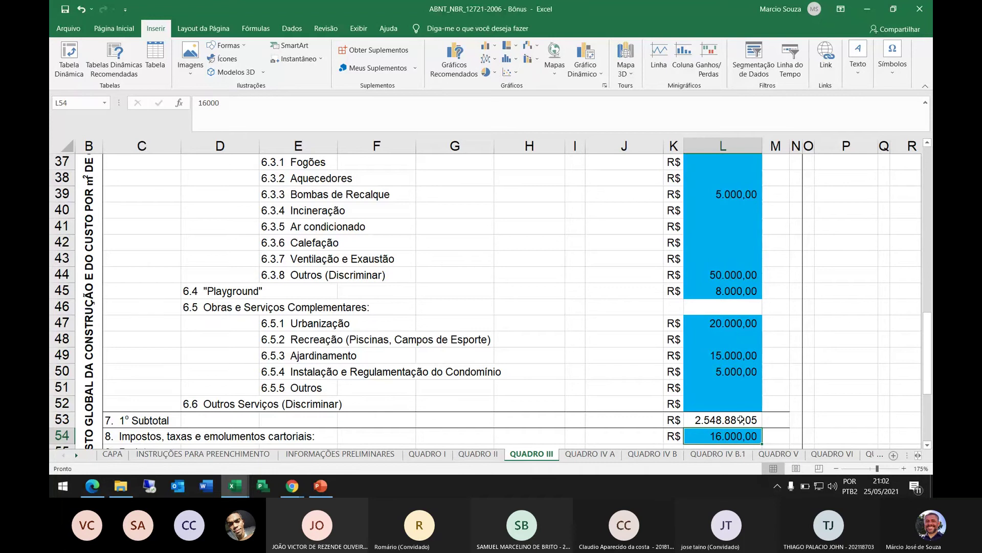
key(Down)
key(Down)
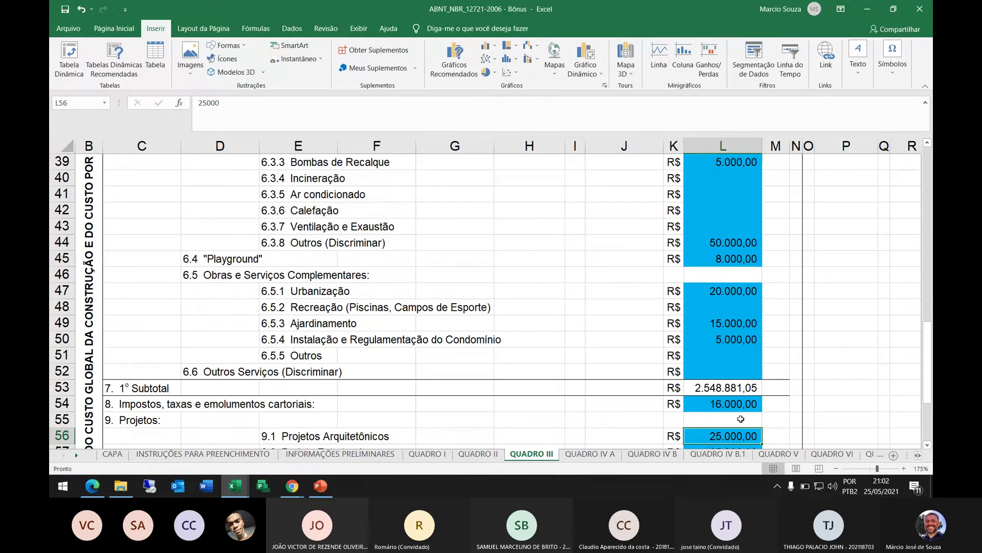
key(Down)
key(Up)
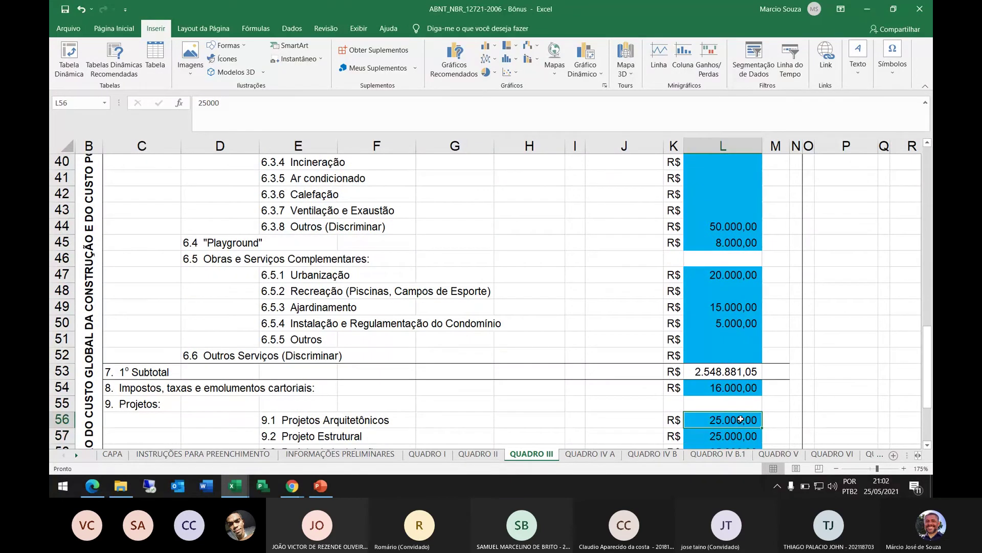
key(Down)
key(Down)
key(Down)
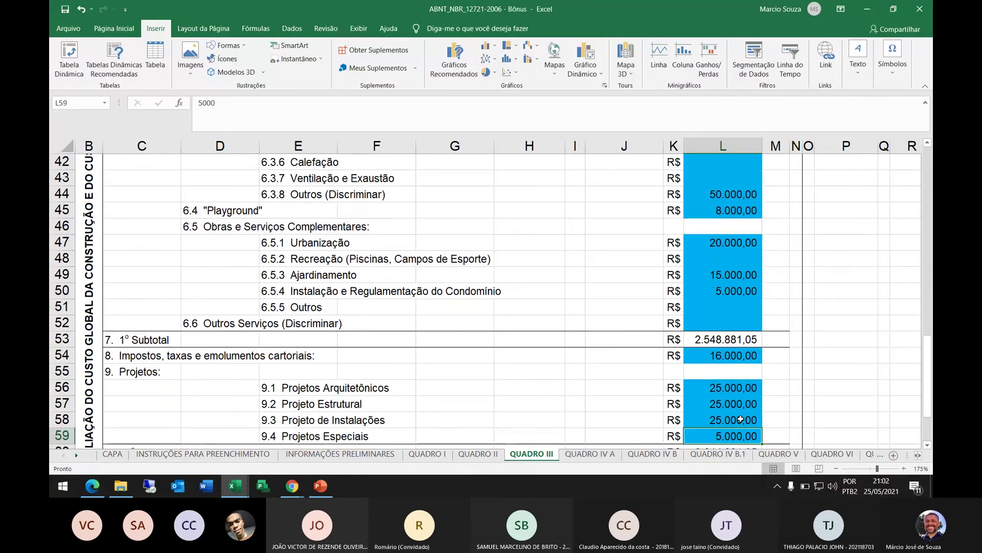
Examine the 2º Subtotal formula in L60 and compare it with the 1º Subtotal in L53.
key(Down)
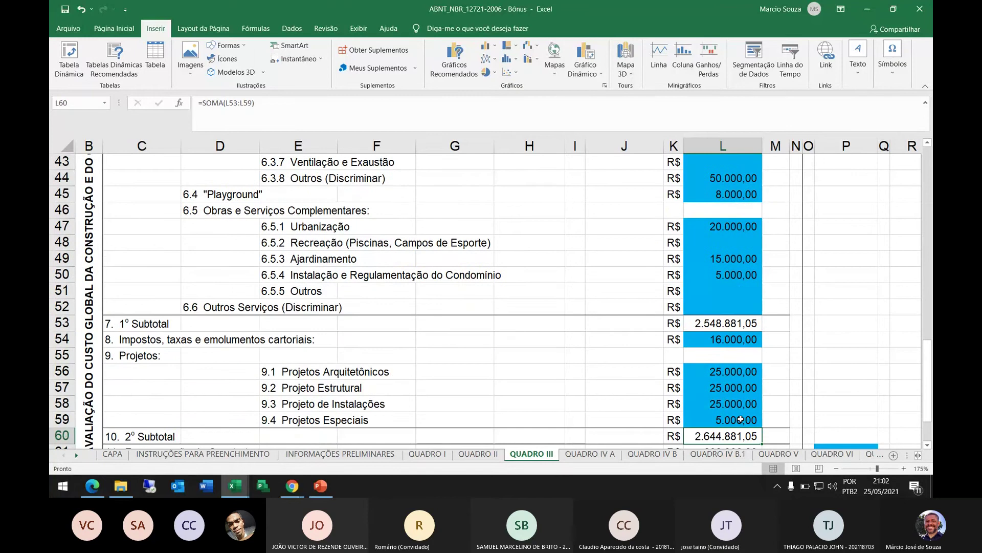
key(alt)
key(a)
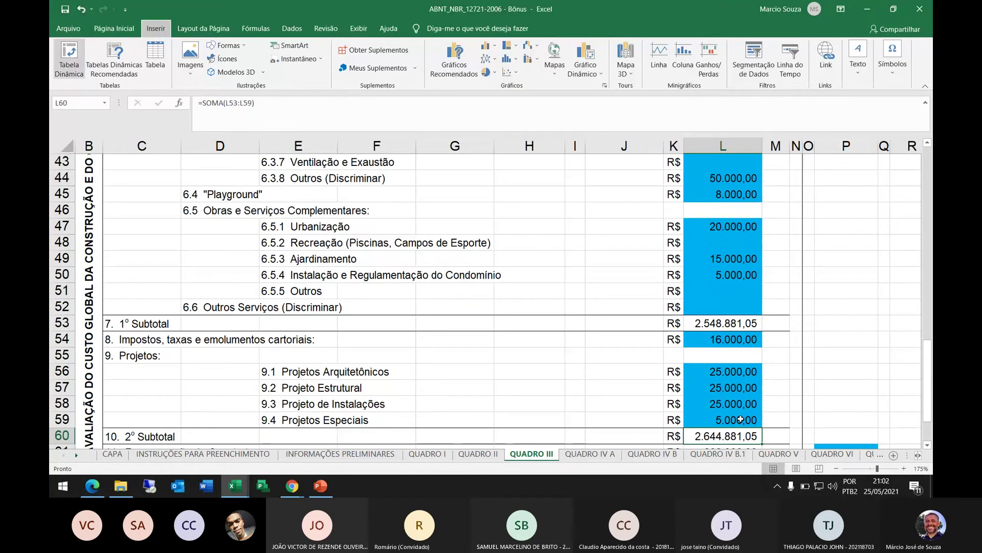
click(740, 419)
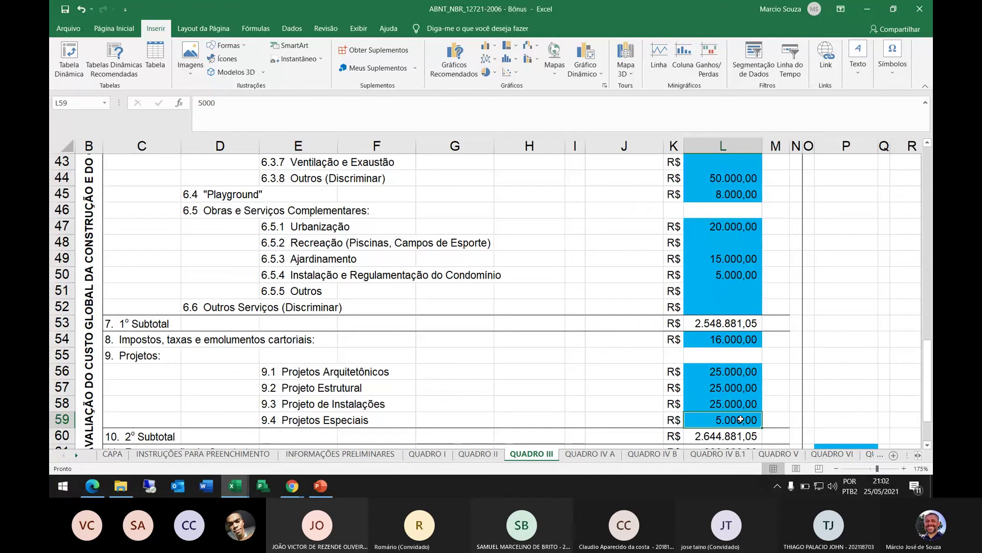
key(Down)
key(Down)
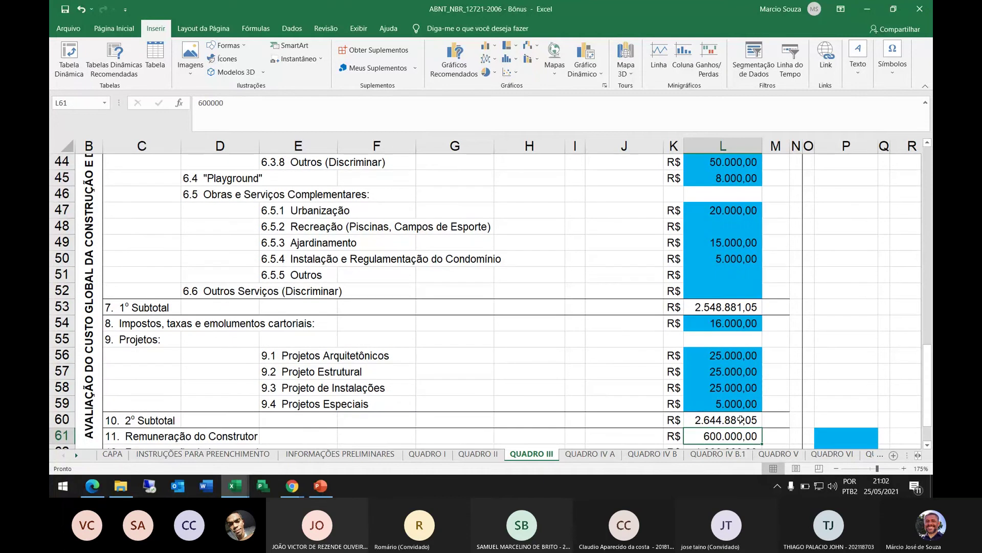
key(Up)
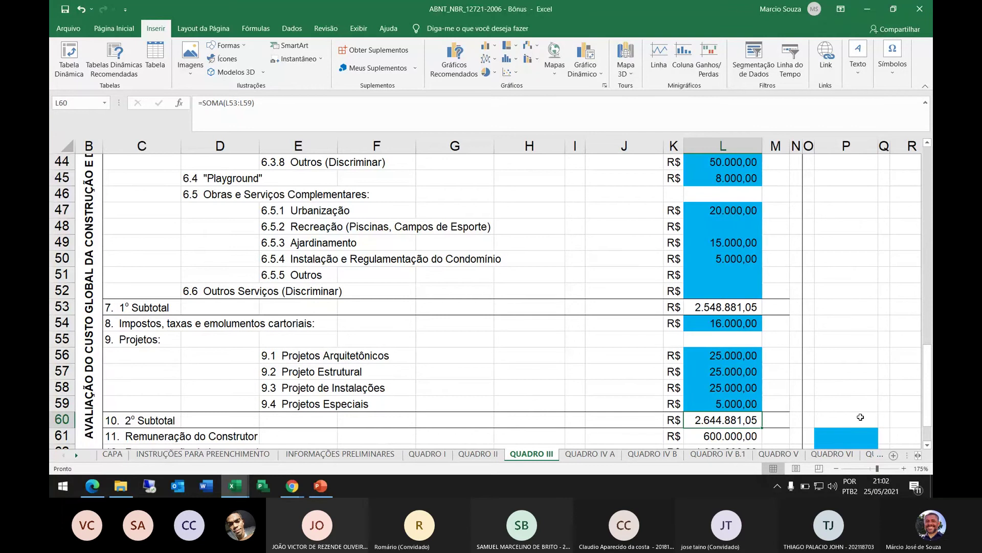
click(718, 307)
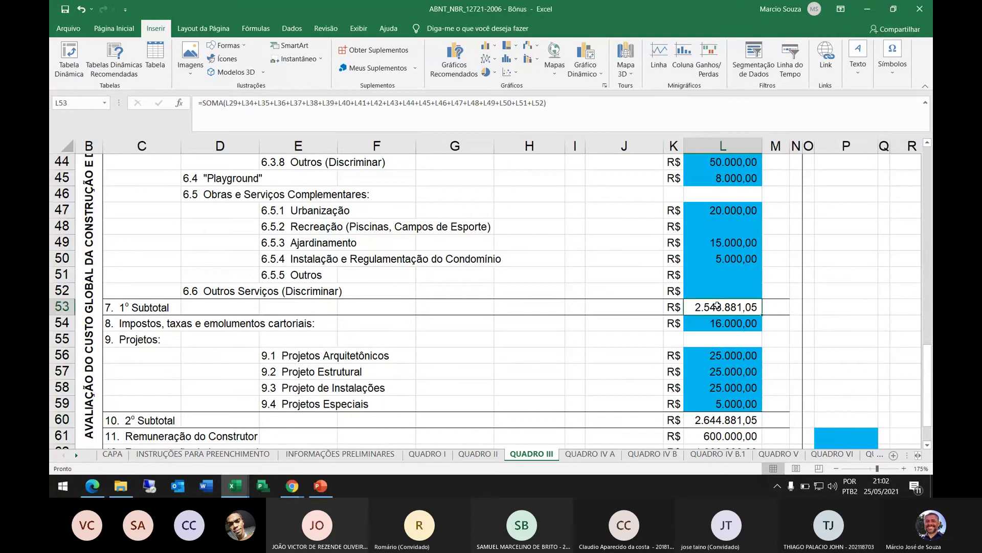
click(715, 420)
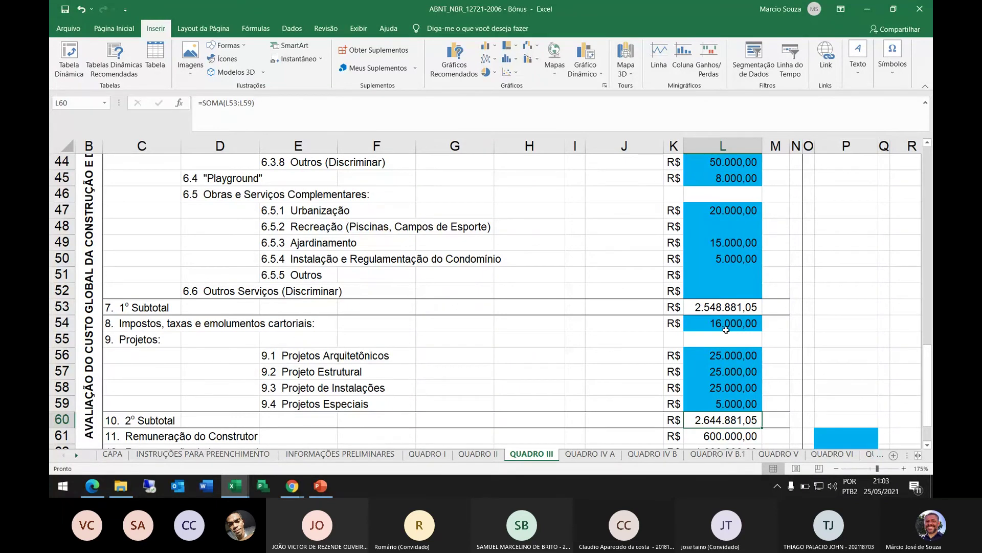
Examine item 11 Remuneração do Construtor in L61 and item 12 Remuneração do Incorporador in L62.
key(Down)
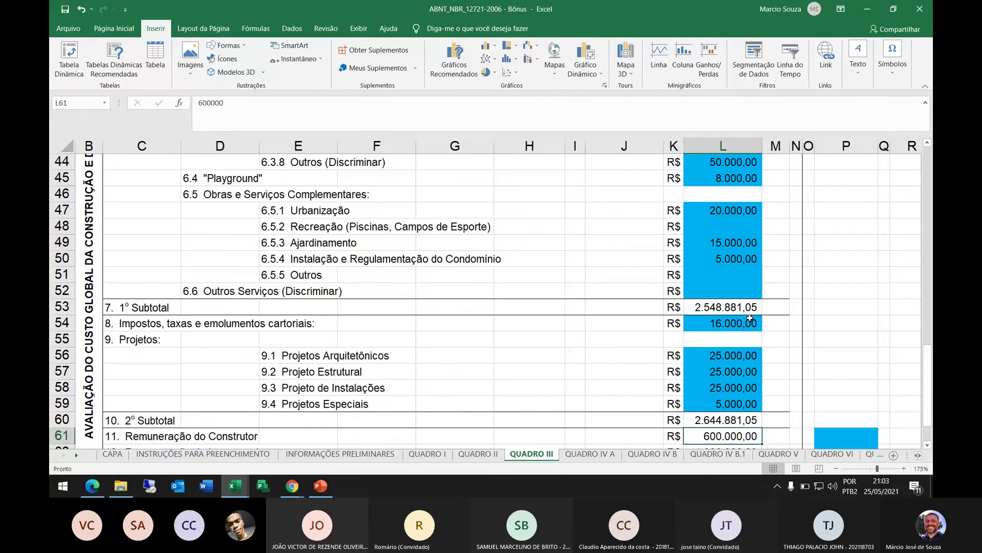
key(Down)
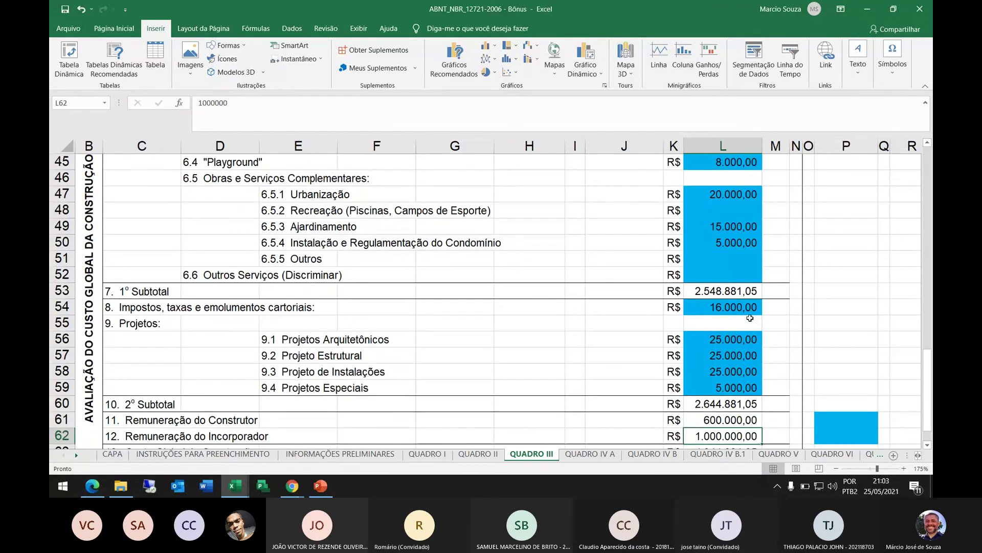
key(Up)
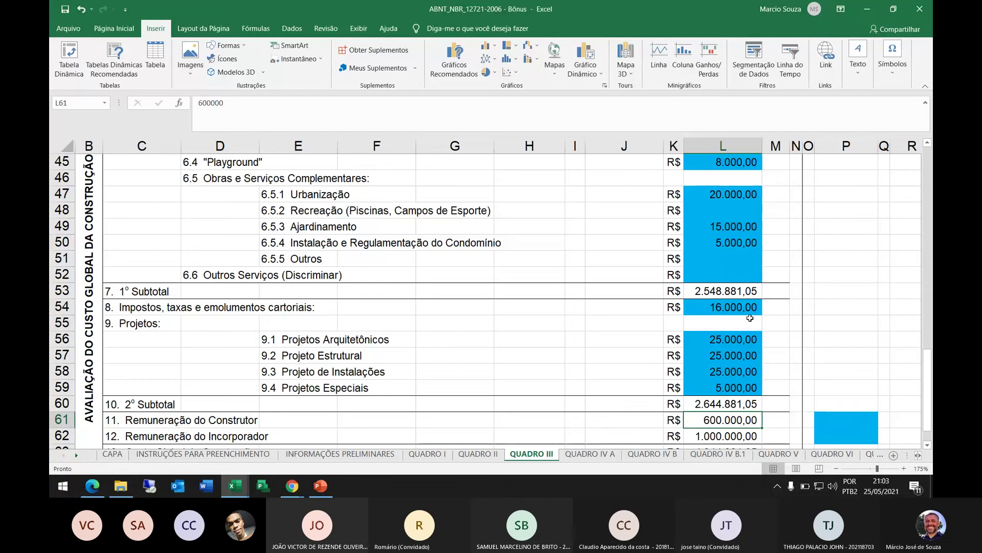
key(Down)
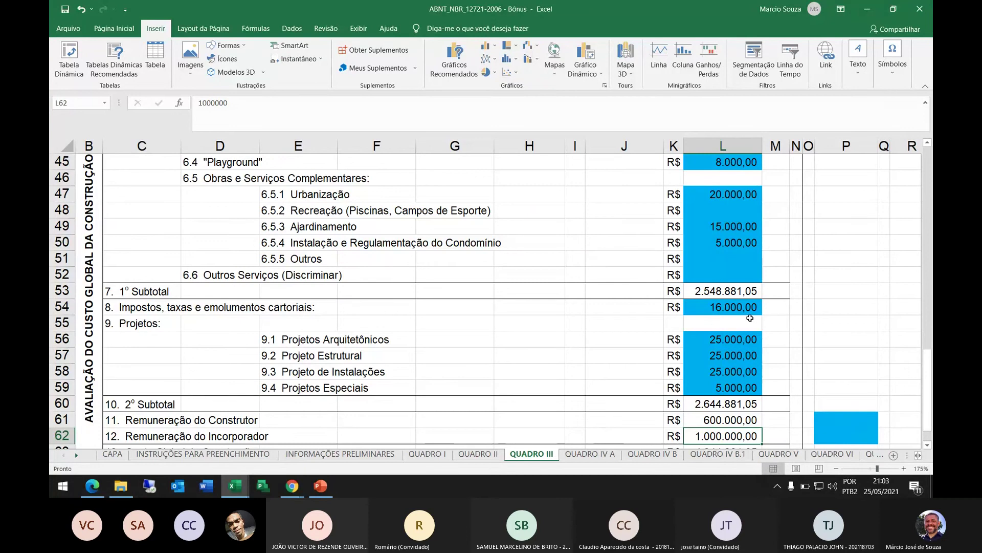
Examine item 13 Custo Global da Construção in L63 and the item 14 unit cost formula in L64.
key(Down)
key(Down)
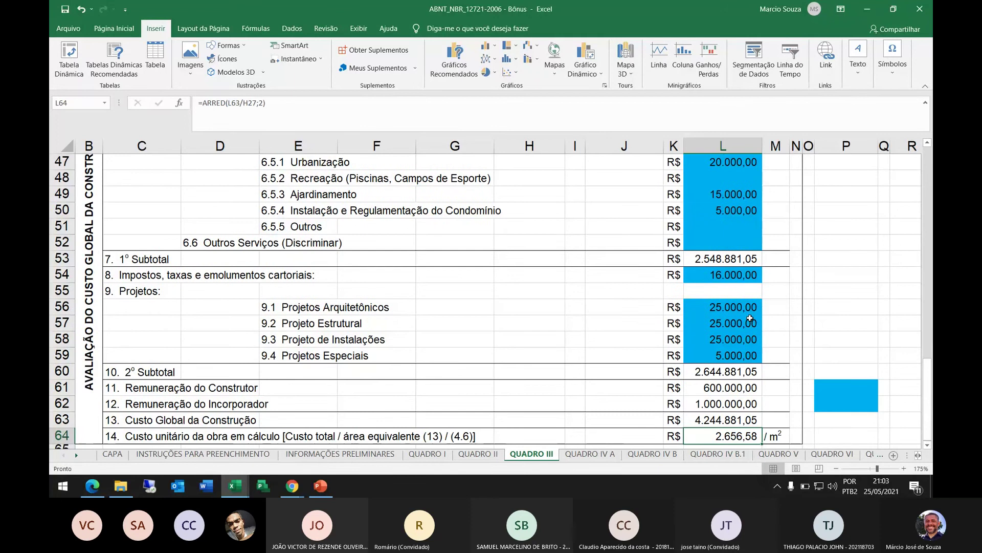
key(Up)
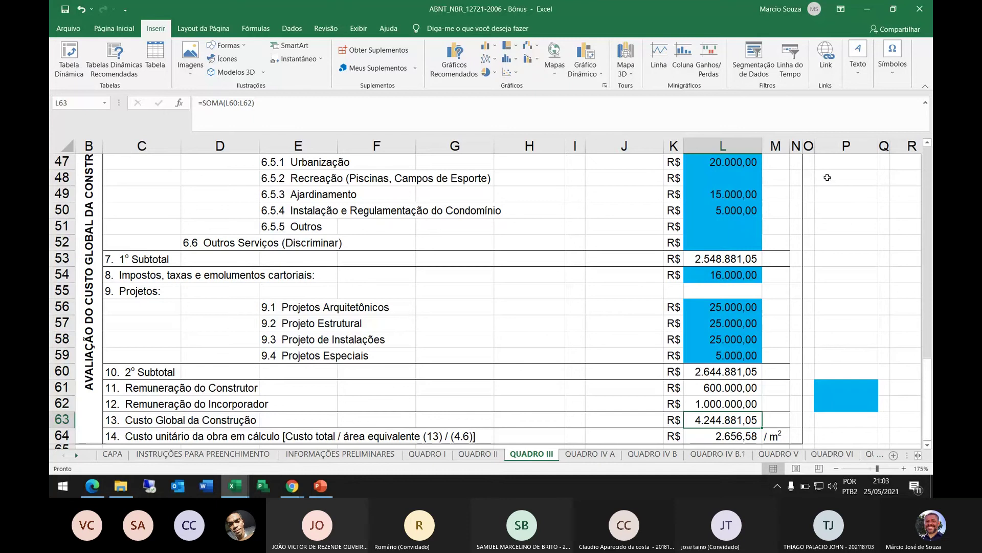
Trace item 5 Custo Básico Global da Edificação in L29 from the CUB in L20 and the global equivalent area in H27.
scroll(729, 275, up, 12)
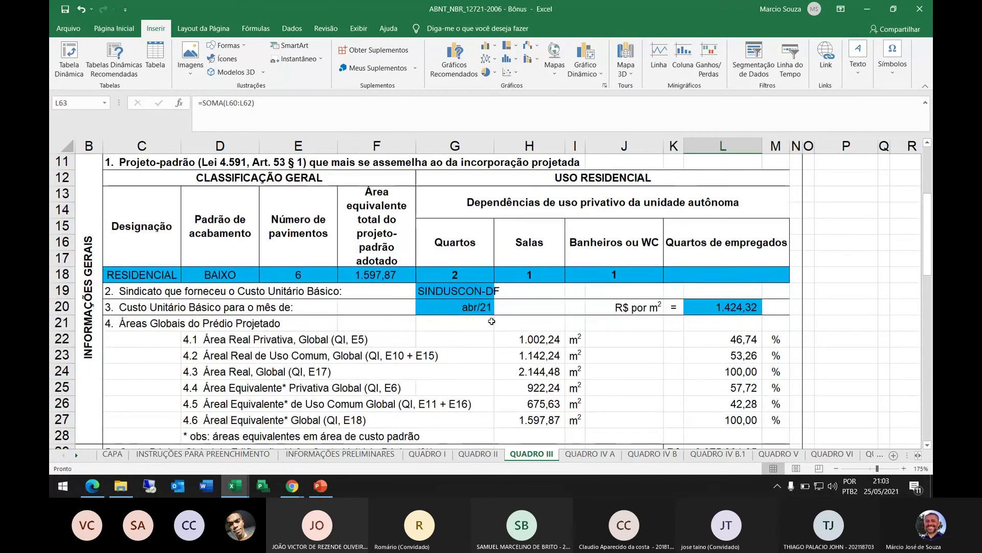
click(712, 306)
scroll(713, 306, down, 1)
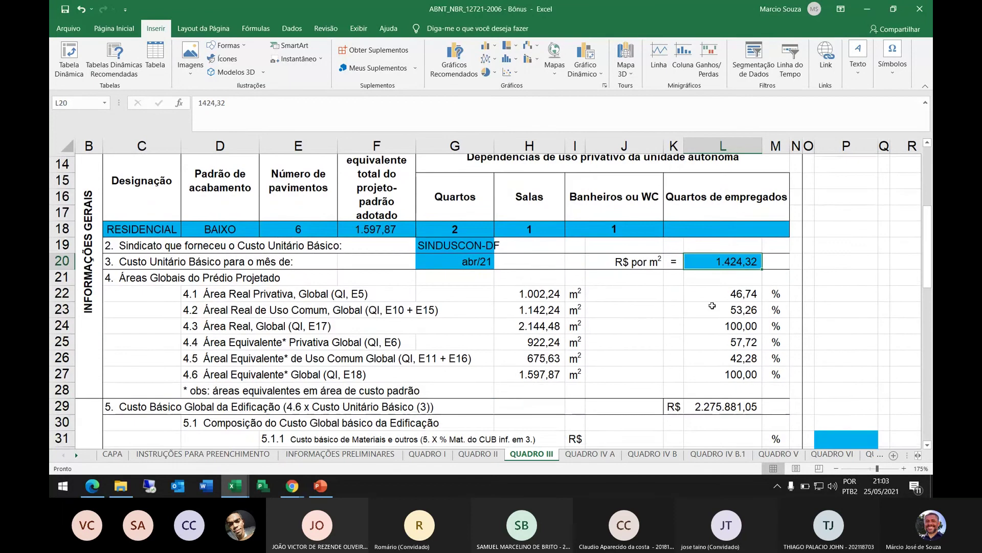
click(543, 373)
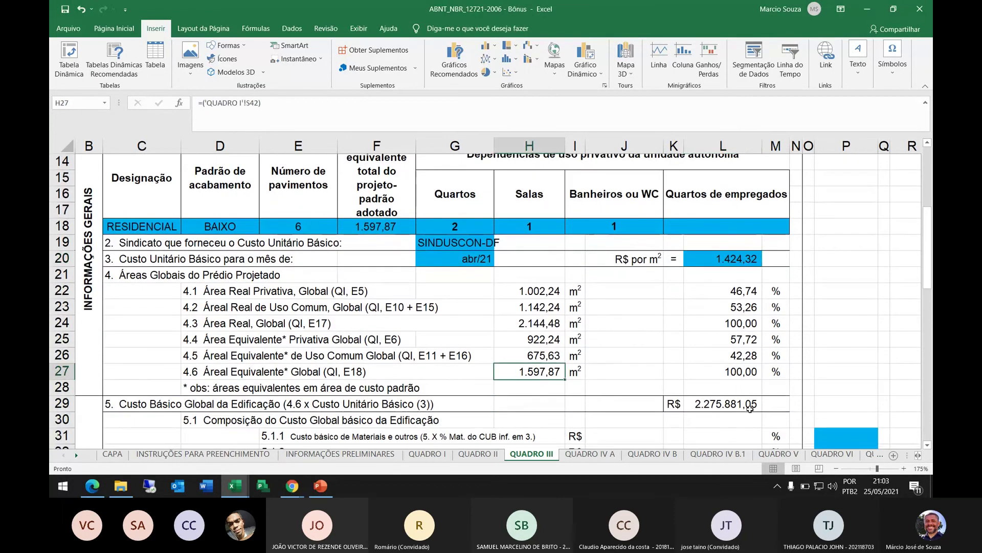
click(719, 402)
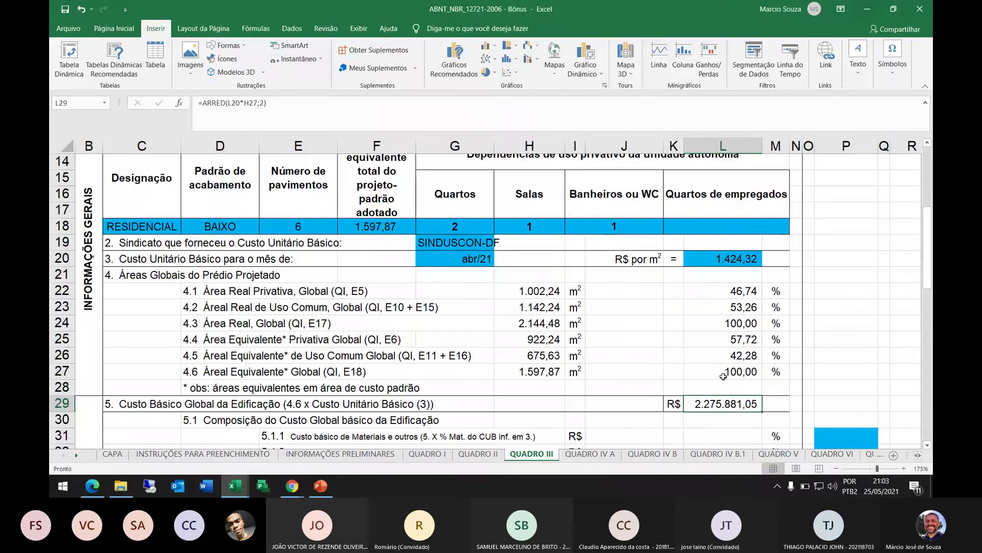
Review the Custo Global da Construção formula in L63 and the cost per equivalent area formula in L64.
scroll(723, 376, down, 1)
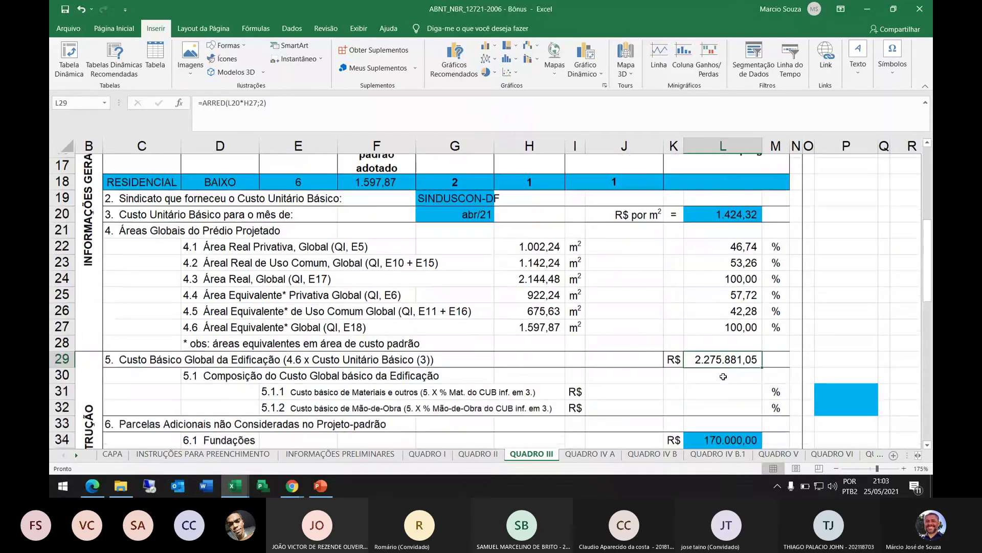
scroll(723, 376, down, 12)
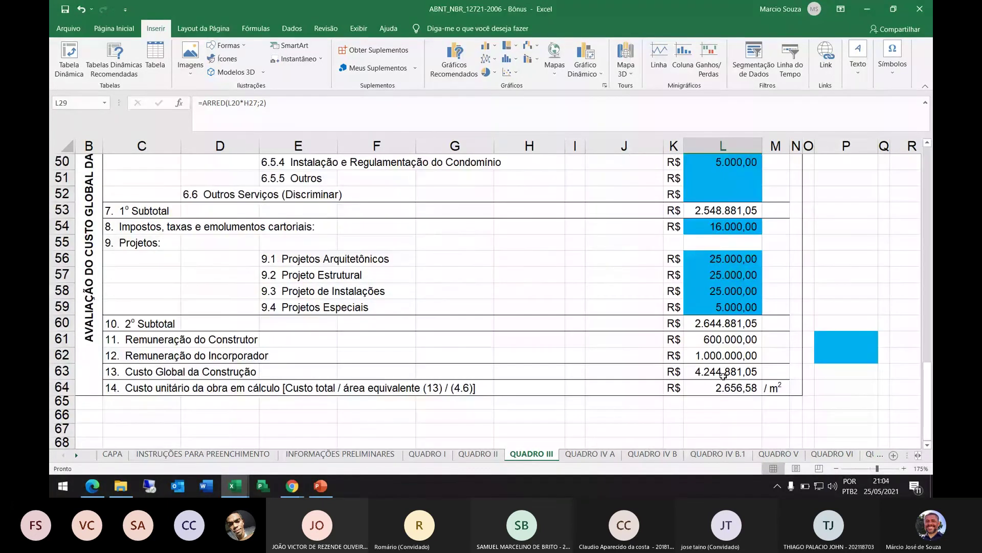
click(726, 330)
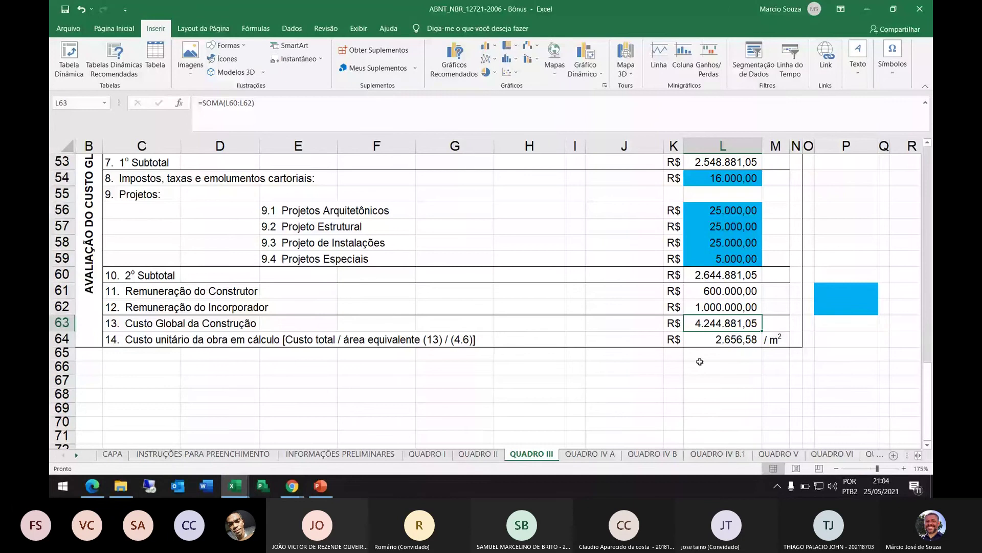
click(708, 343)
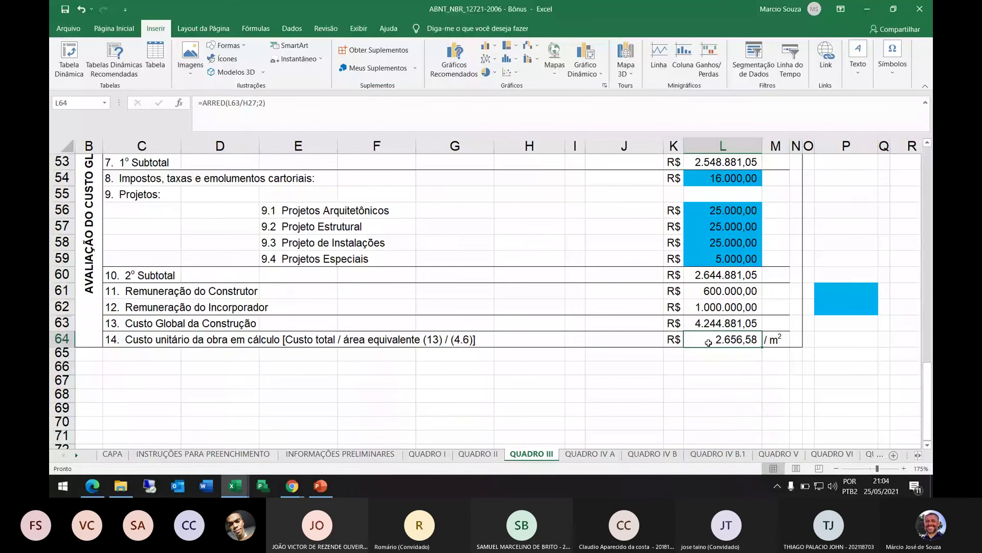
Compare the item 14 Custo unitário da obra em cálculo in L64 with the item 3 Custo Unitário Básico in L20.
scroll(709, 343, up, 11)
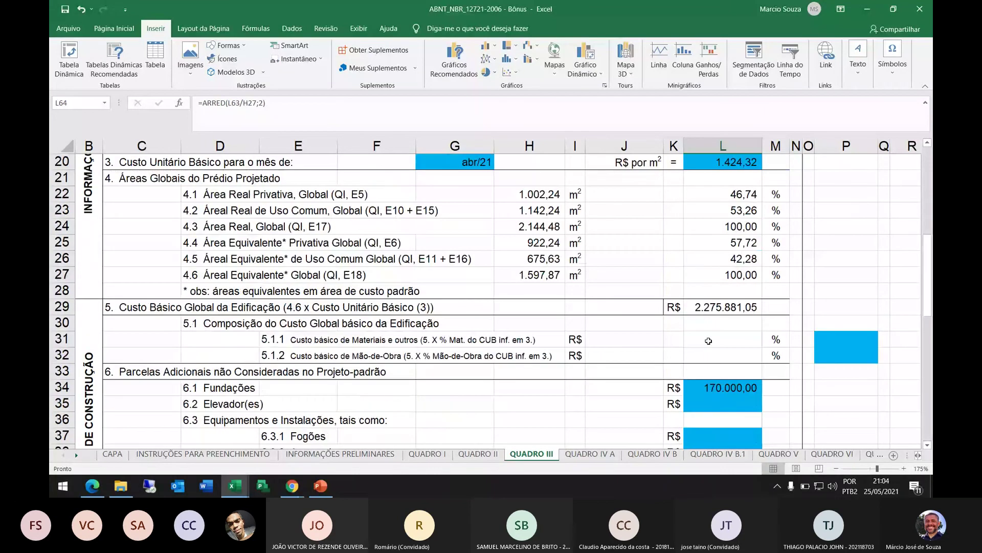
scroll(709, 341, up, 2)
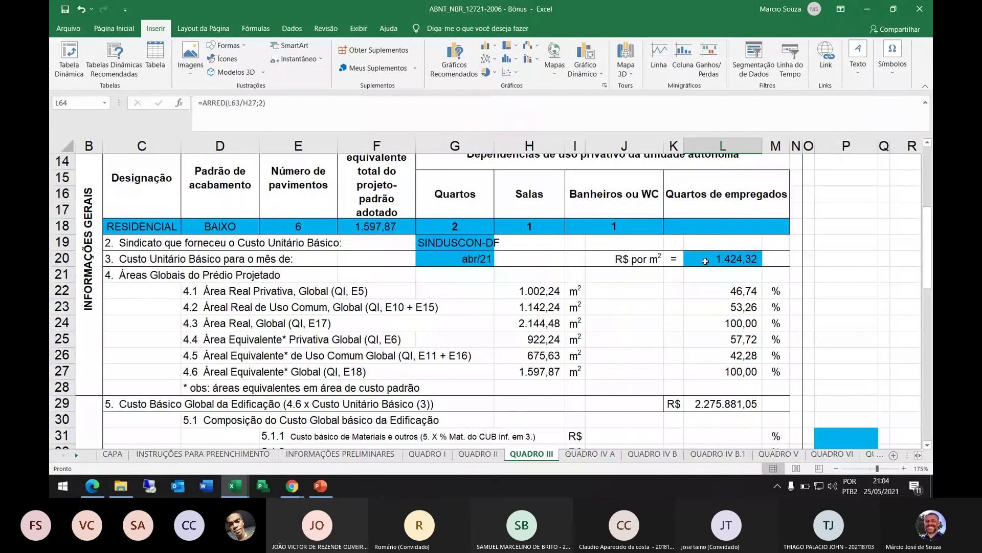
scroll(705, 261, down, 5)
scroll(705, 261, down, 9)
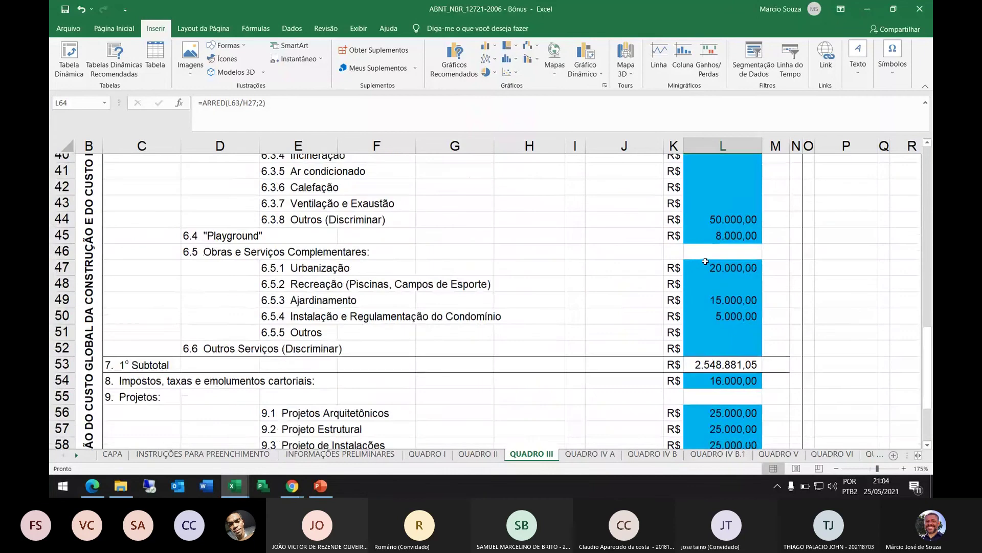
click(705, 319)
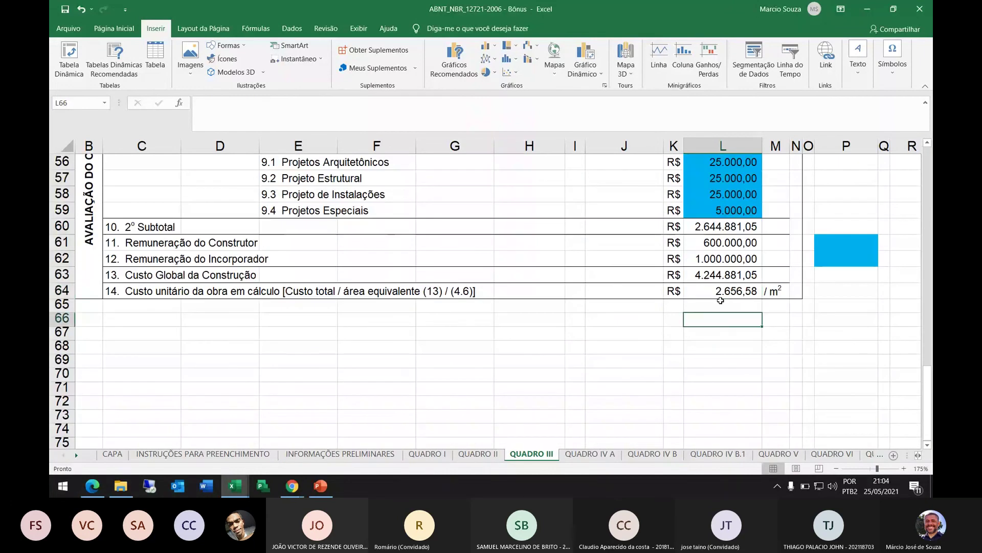
click(721, 295)
Highlight the whole Avaliação do Custo Global block in rows 29 to 64, and return to item 2 of the Informações Gerais section.
click(91, 292)
drag(125, 293, 798, 290)
scroll(403, 276, up, 3)
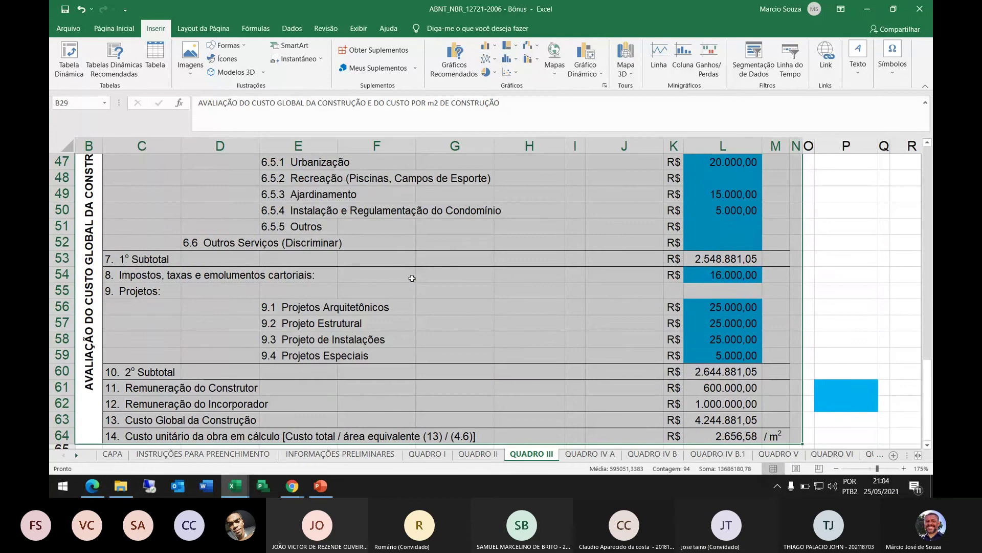
scroll(413, 278, up, 9)
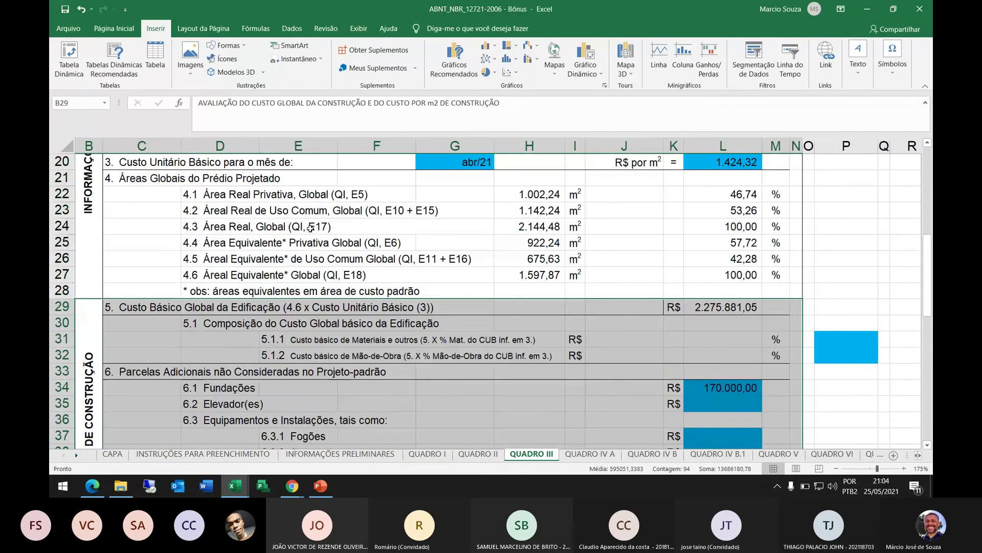
scroll(311, 228, up, 1)
scroll(310, 229, up, 3)
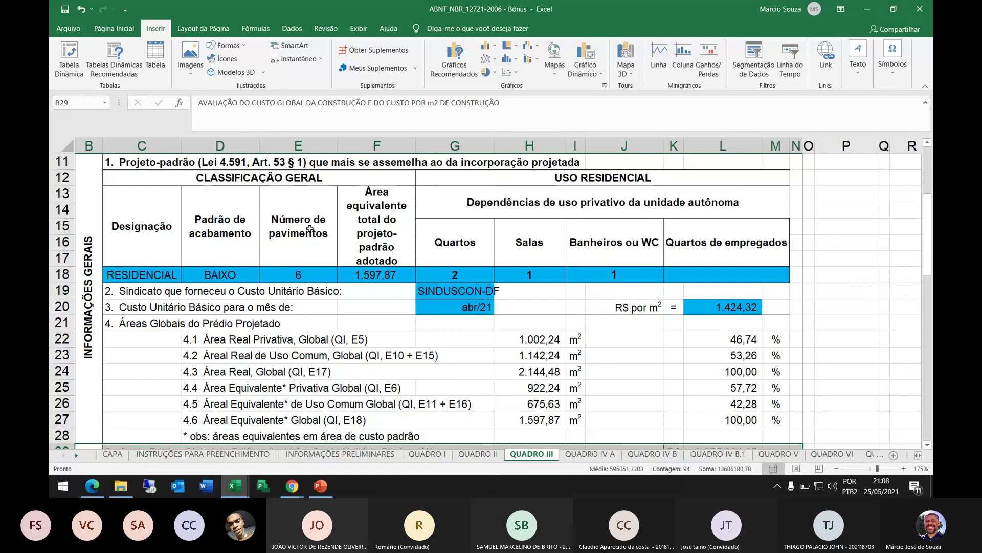
click(188, 294)
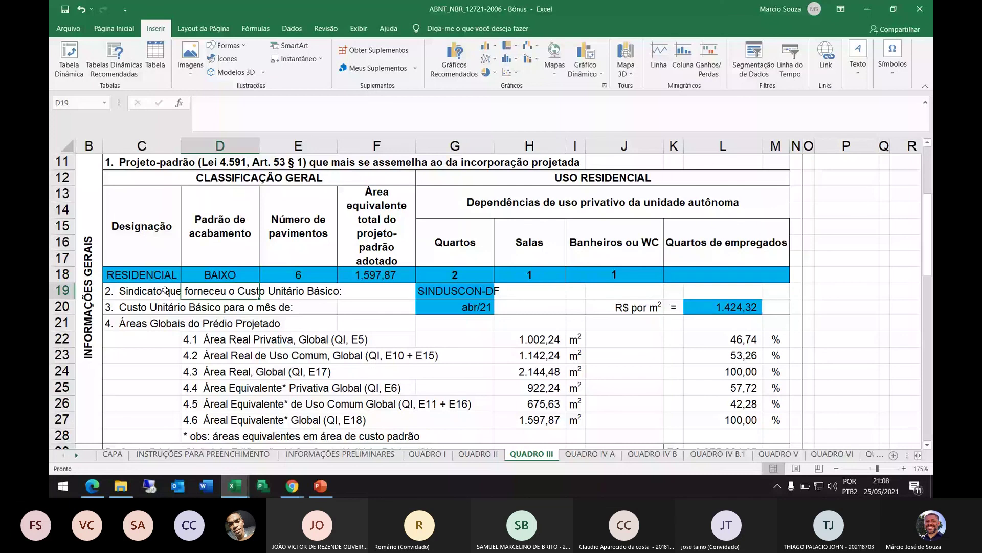
Minimize the workbook and switch to the Microsoft Teams meeting in Chrome.
click(868, 12)
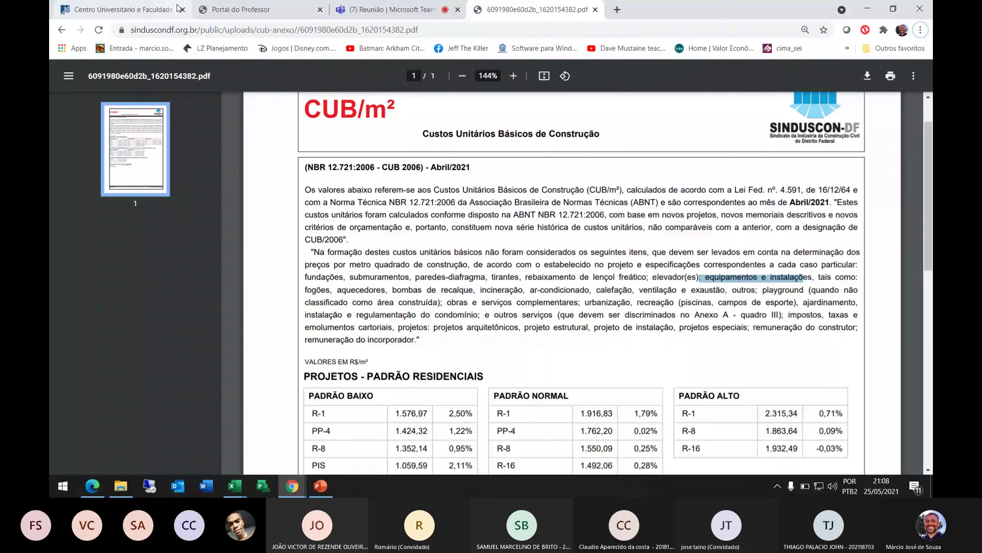
click(416, 4)
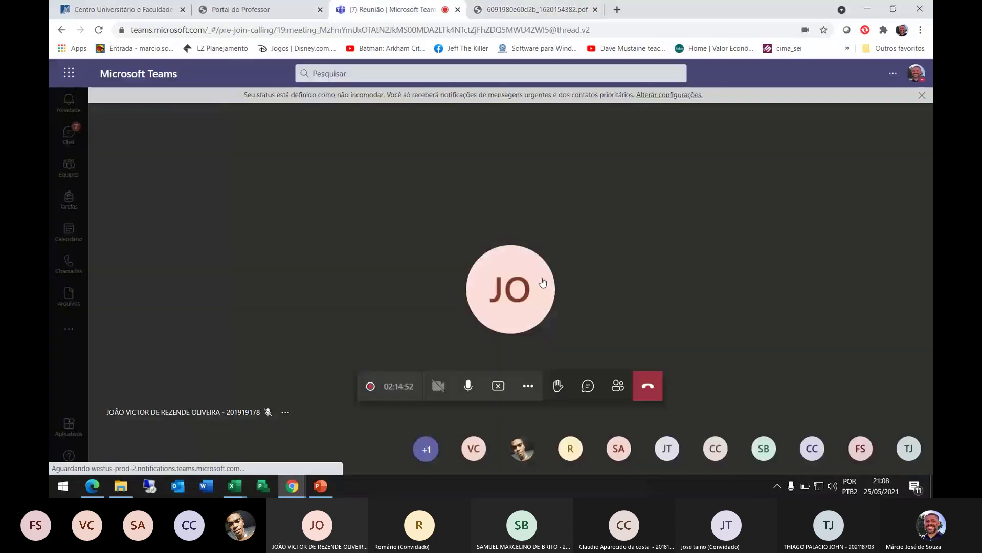